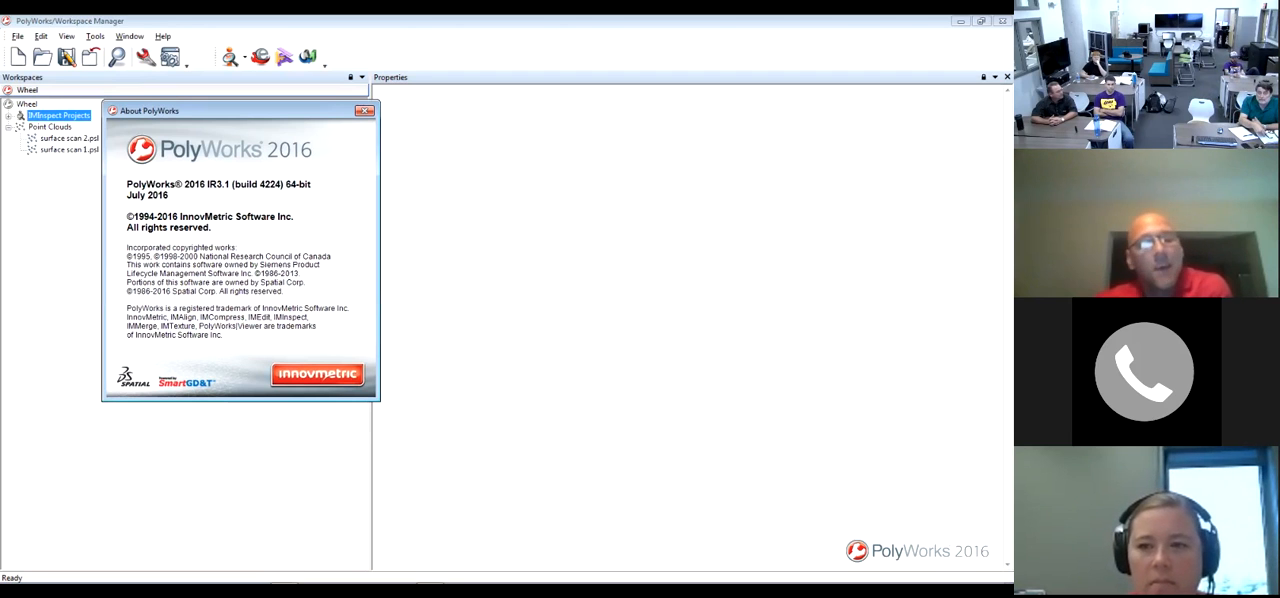
drag(240, 110, 512, 97)
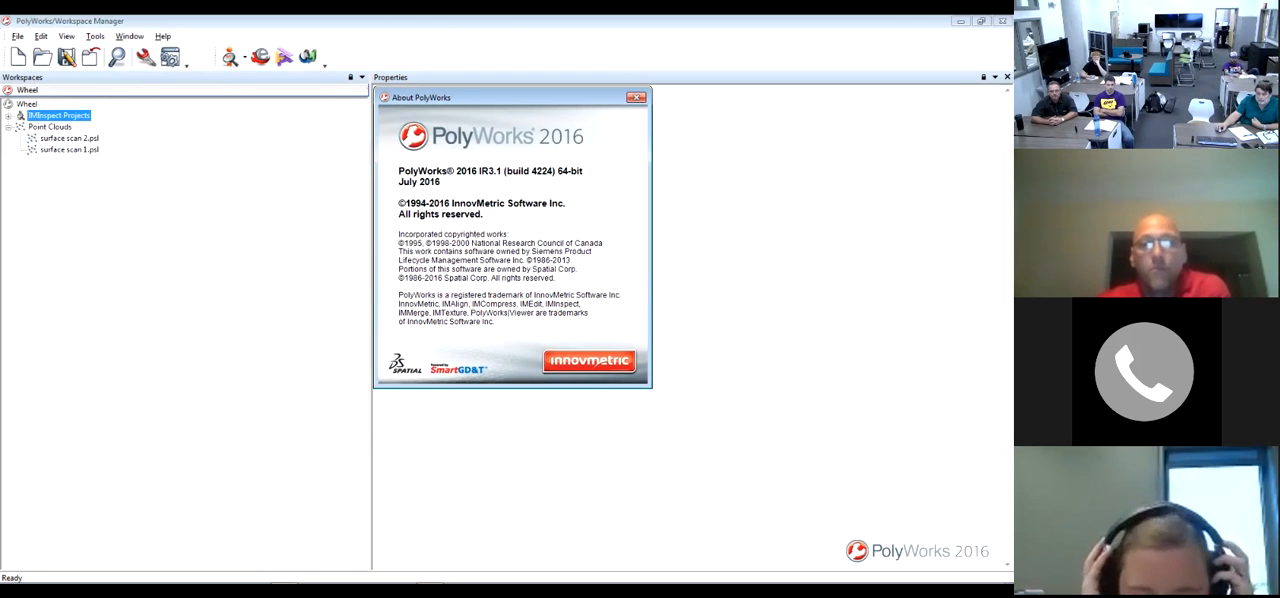
drag(512, 97, 514, 98)
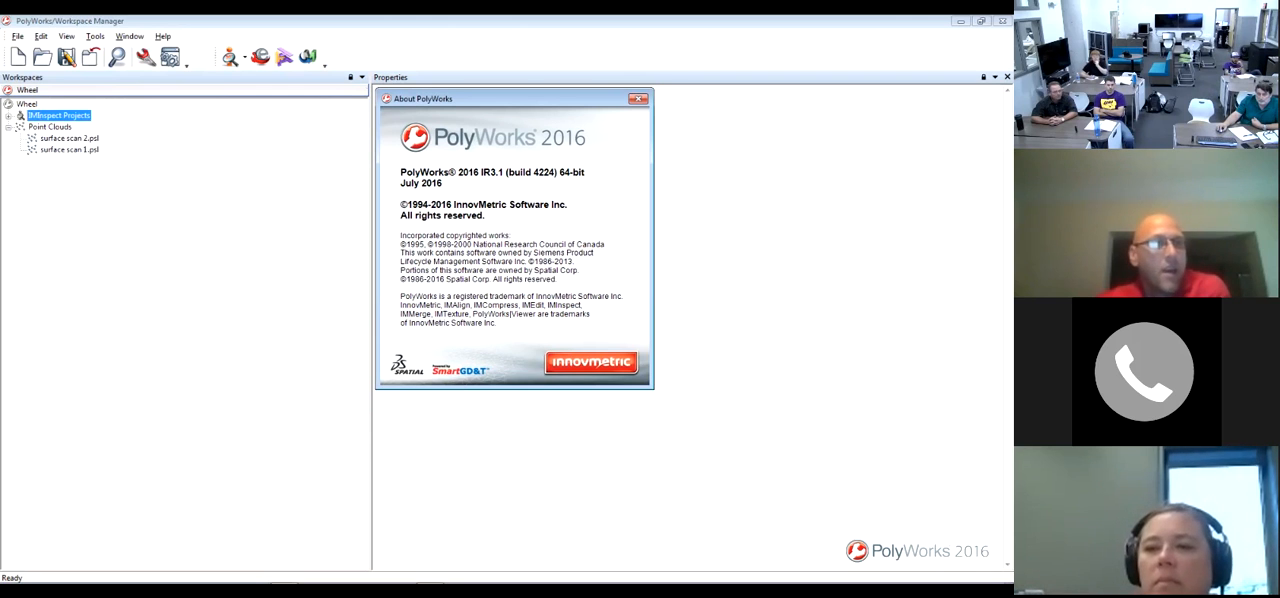
drag(512, 98, 255, 114)
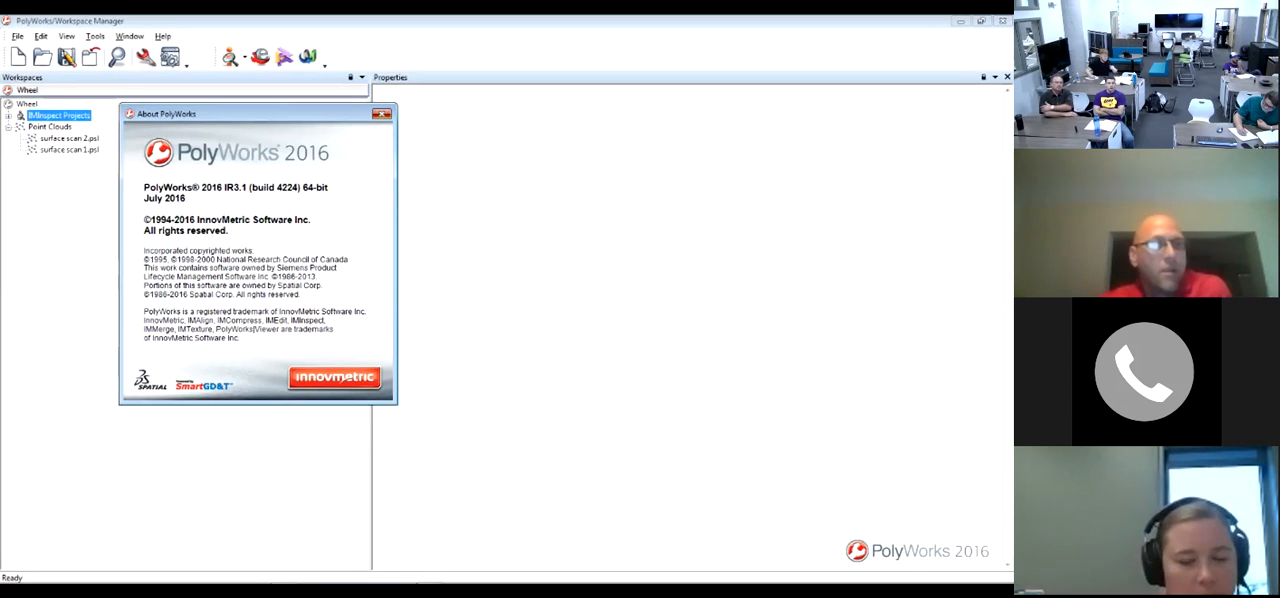
Close the About PolyWorks dialog and exit the Workspace Manager
click(381, 113)
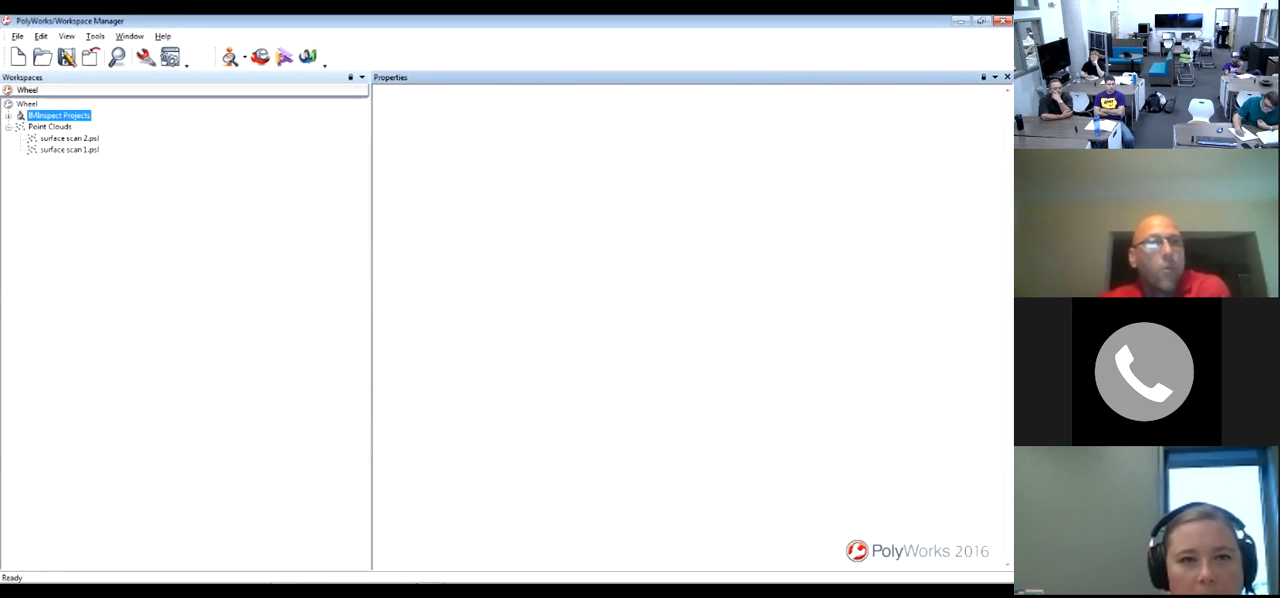
click(981, 21)
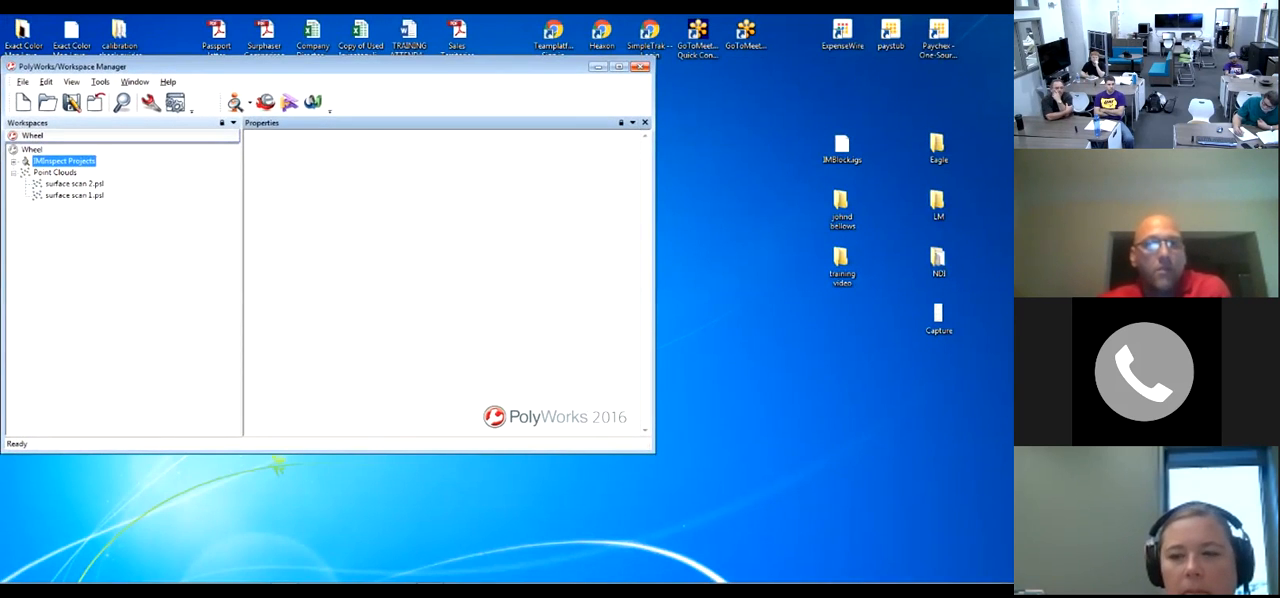
click(640, 67)
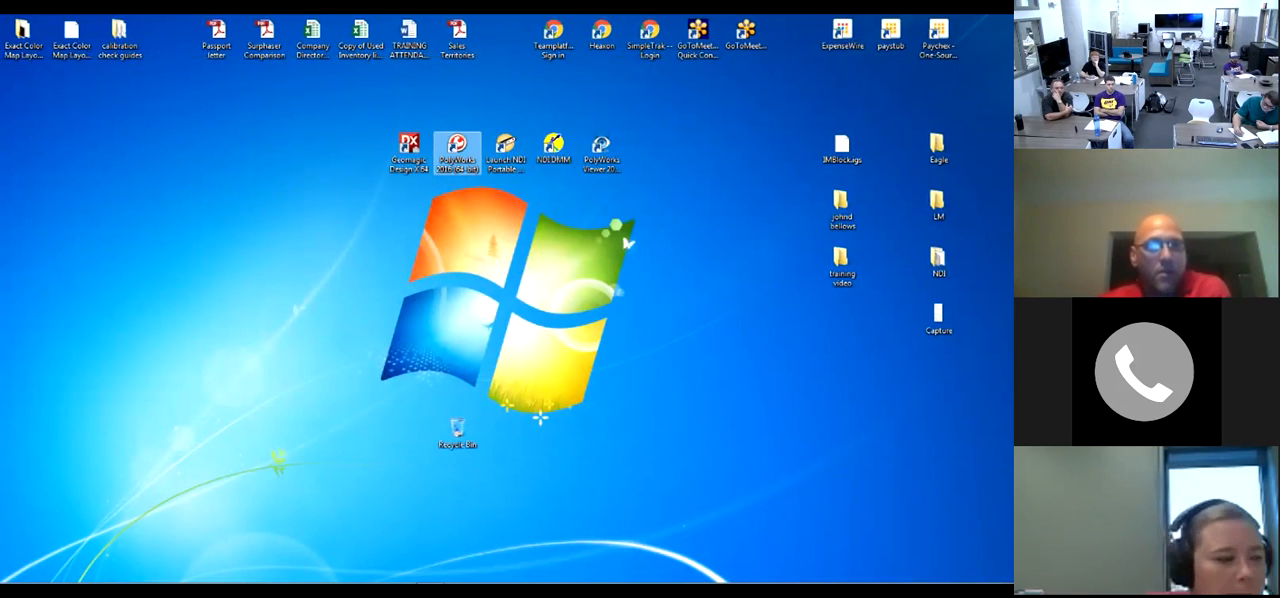
Launch PolyWorks 2016 from its shortcut, moved to an empty desktop area, and open the recent Wheel workspace
drag(457, 152, 264, 266)
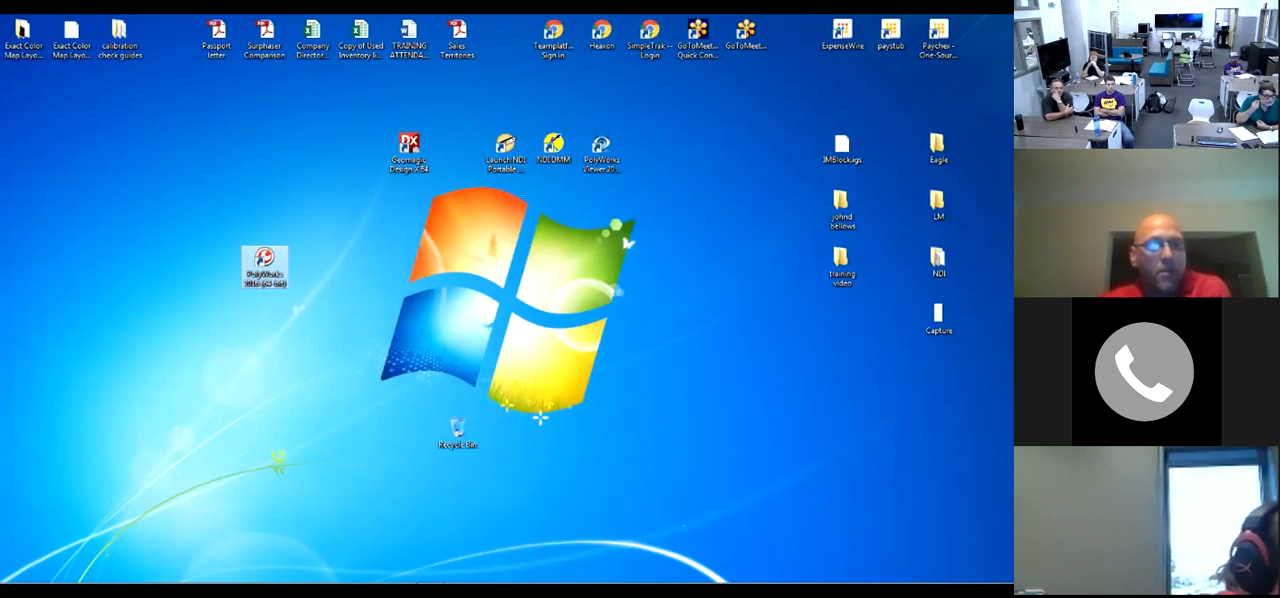
double_click(264, 264)
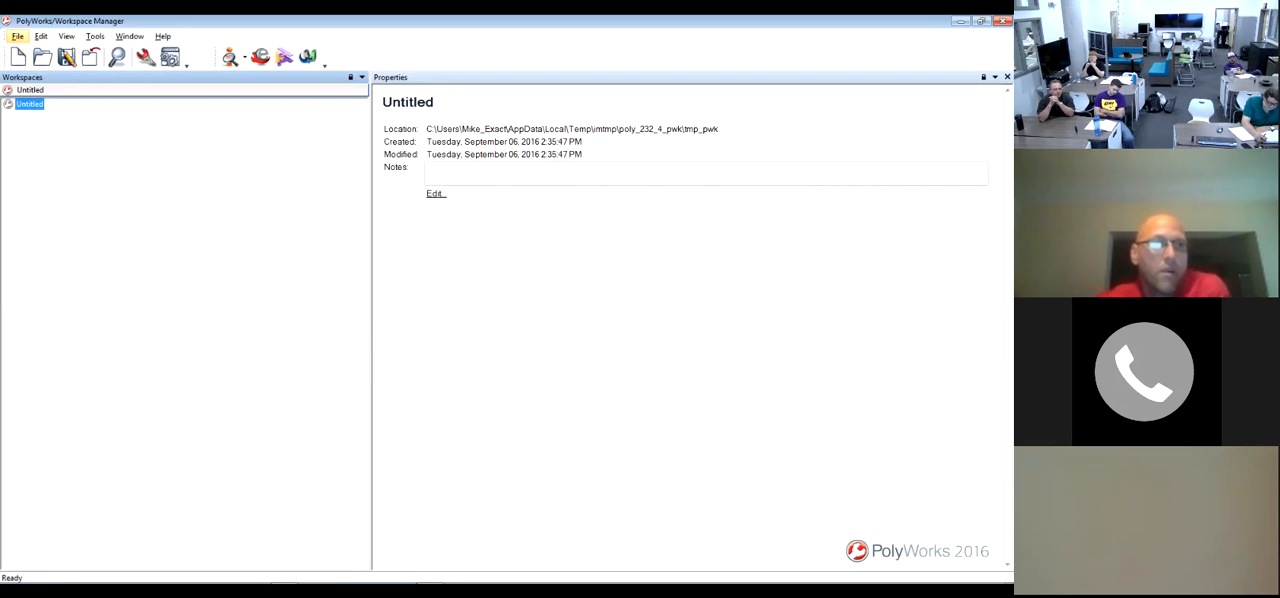
click(17, 36)
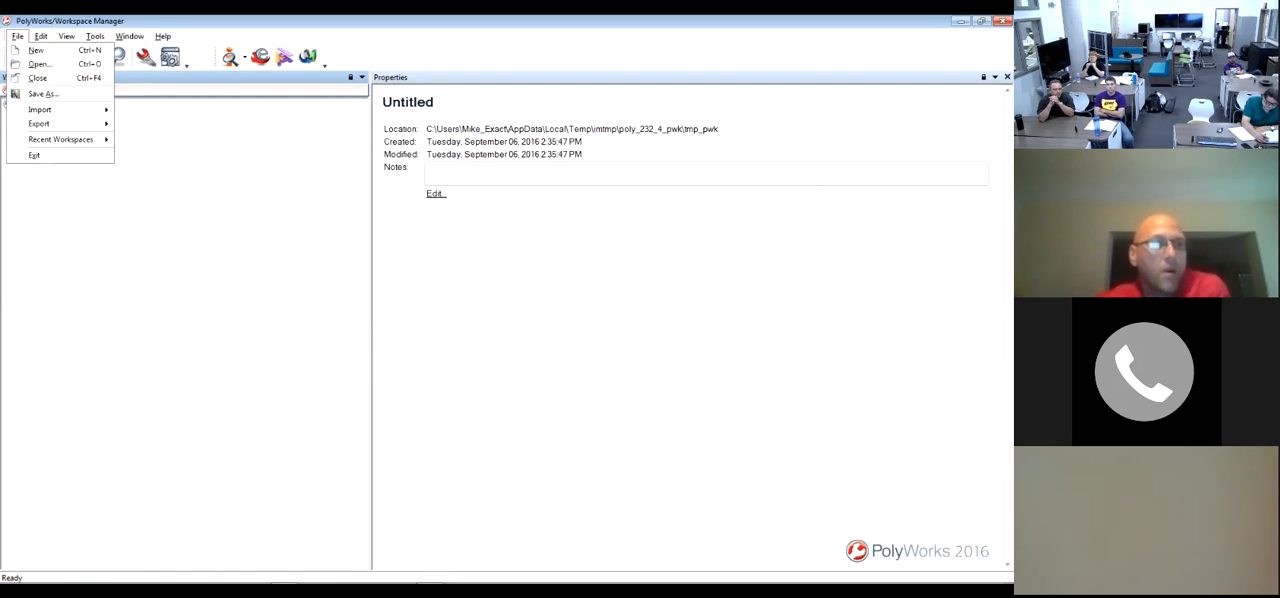
mouse_move(60, 139)
click(180, 140)
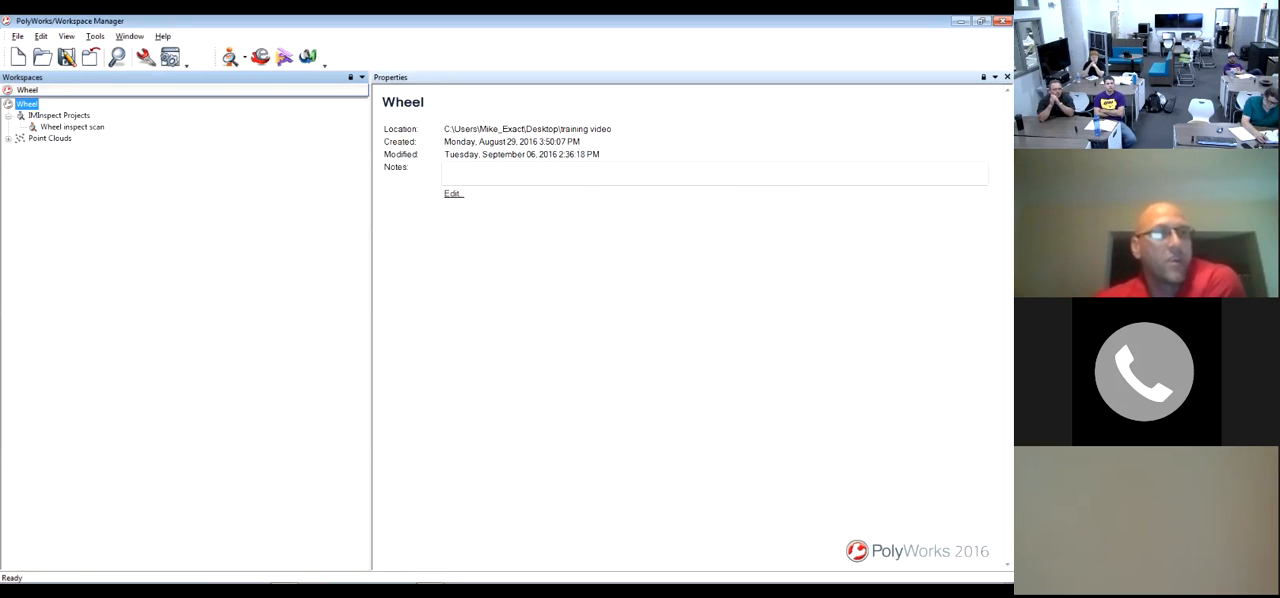
Expand the workspace's point clouds and review the Wheel inspect scan project and both surface scan files
click(9, 139)
click(72, 127)
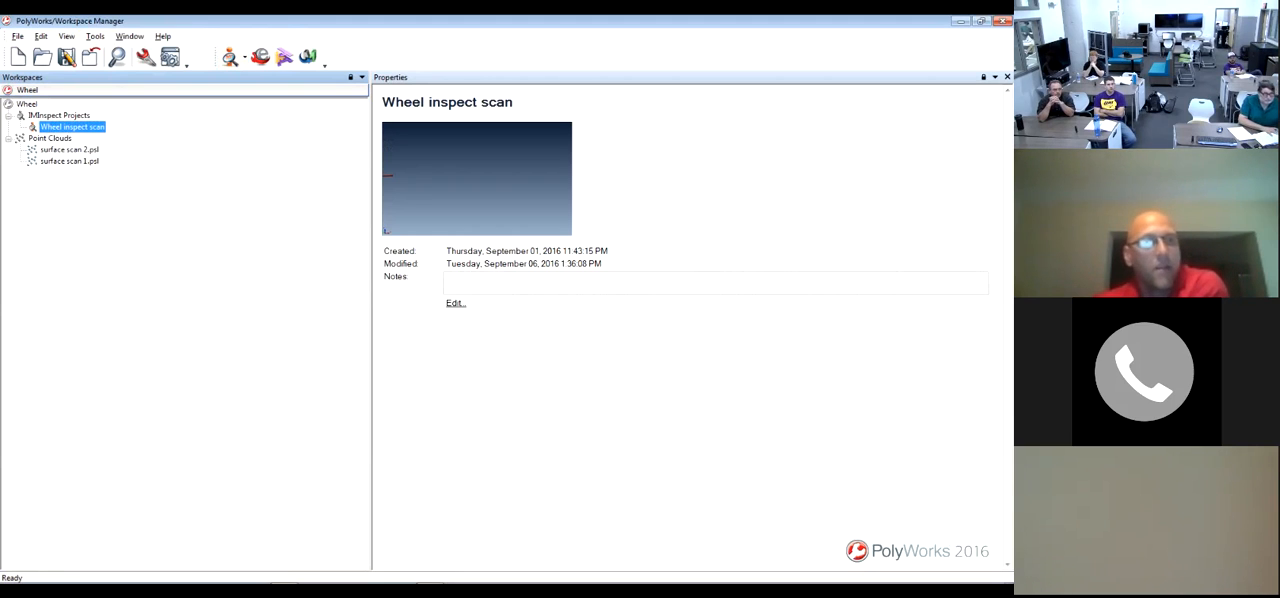
click(70, 150)
click(70, 161)
click(72, 127)
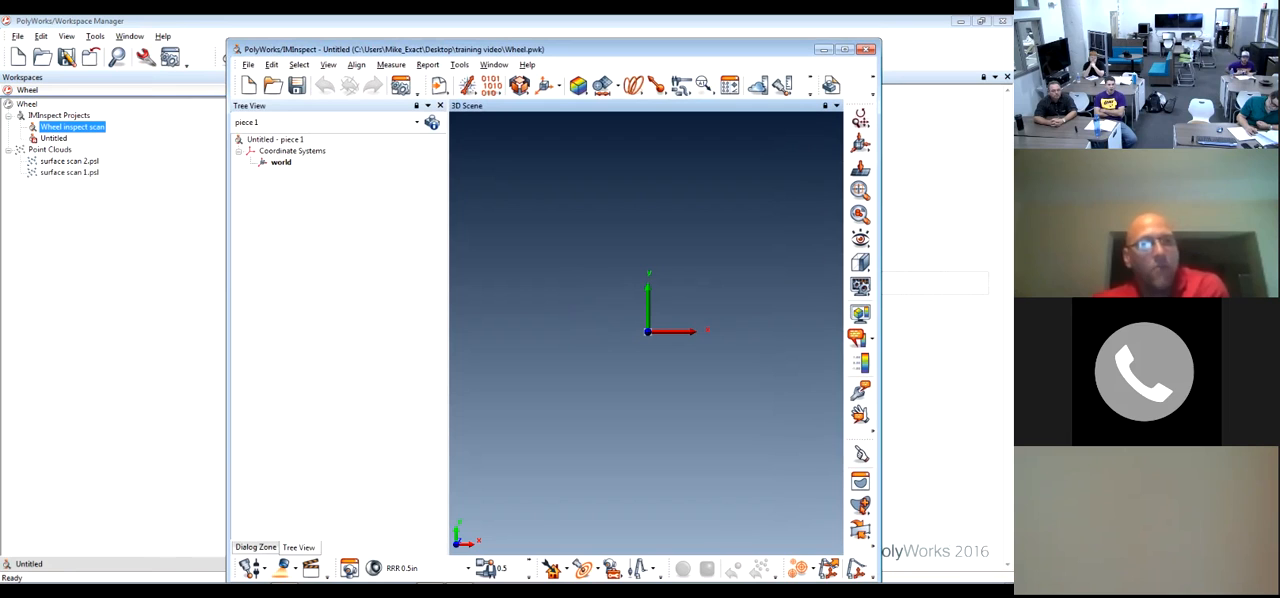
Show the Untitled project's properties and bring its IMInspect window to the front
click(54, 138)
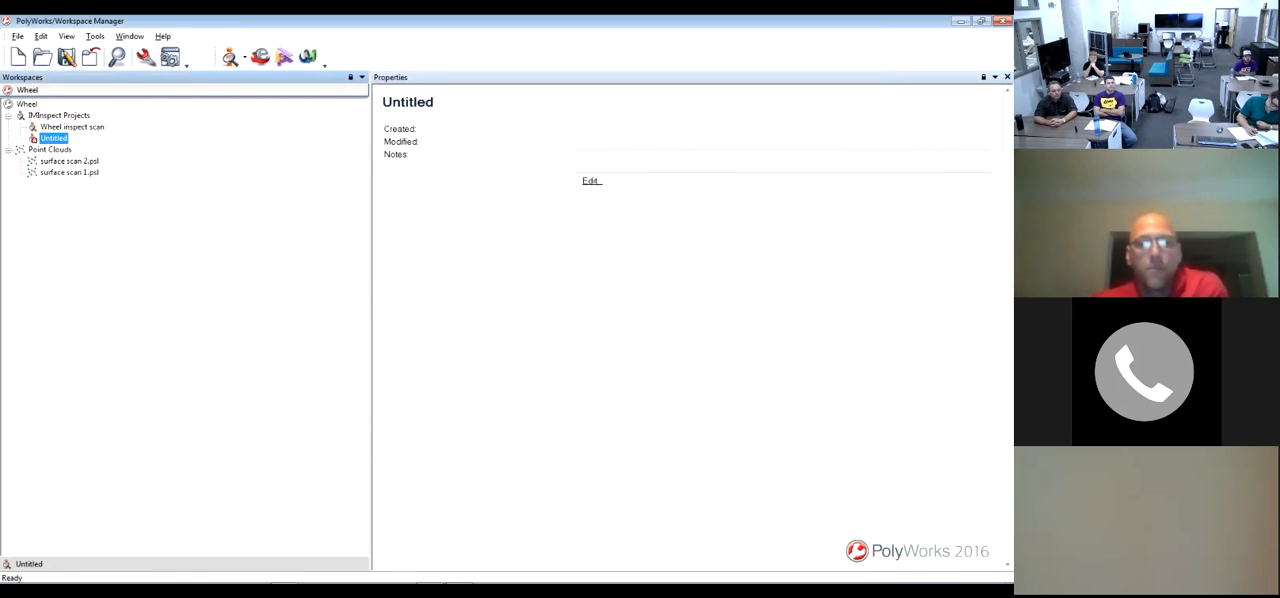
click(459, 575)
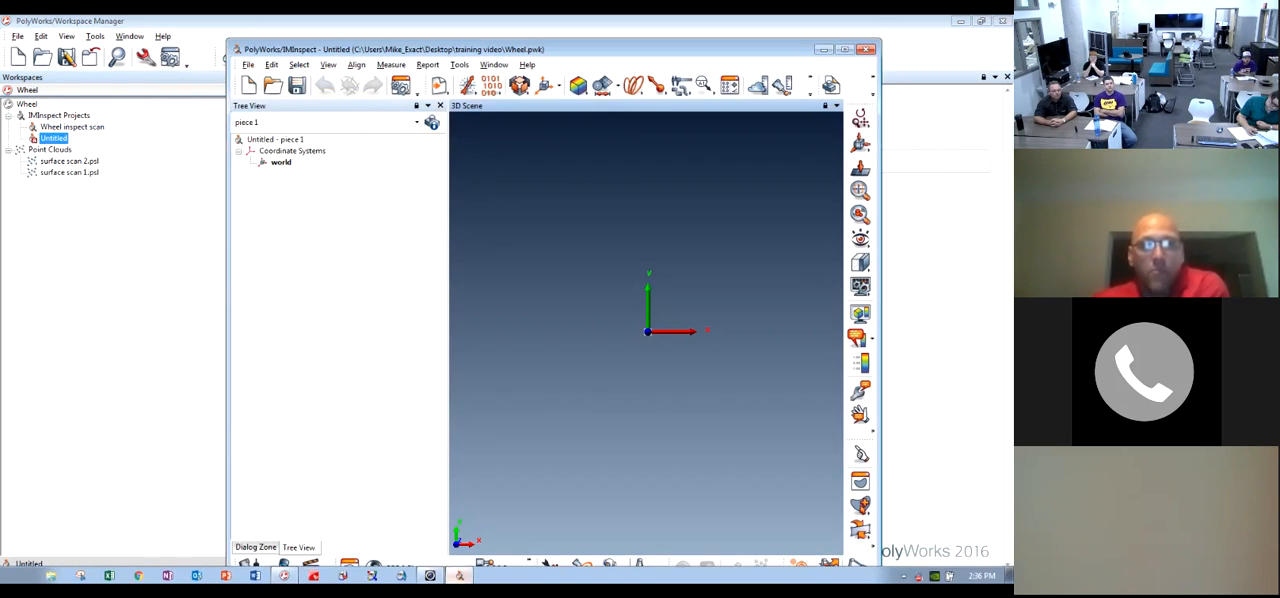
drag(640, 48, 646, 48)
Open the Wheel inspect scan project in a maximized IMInspect window and hide surface scan 1 and surface scan 2
click(72, 127)
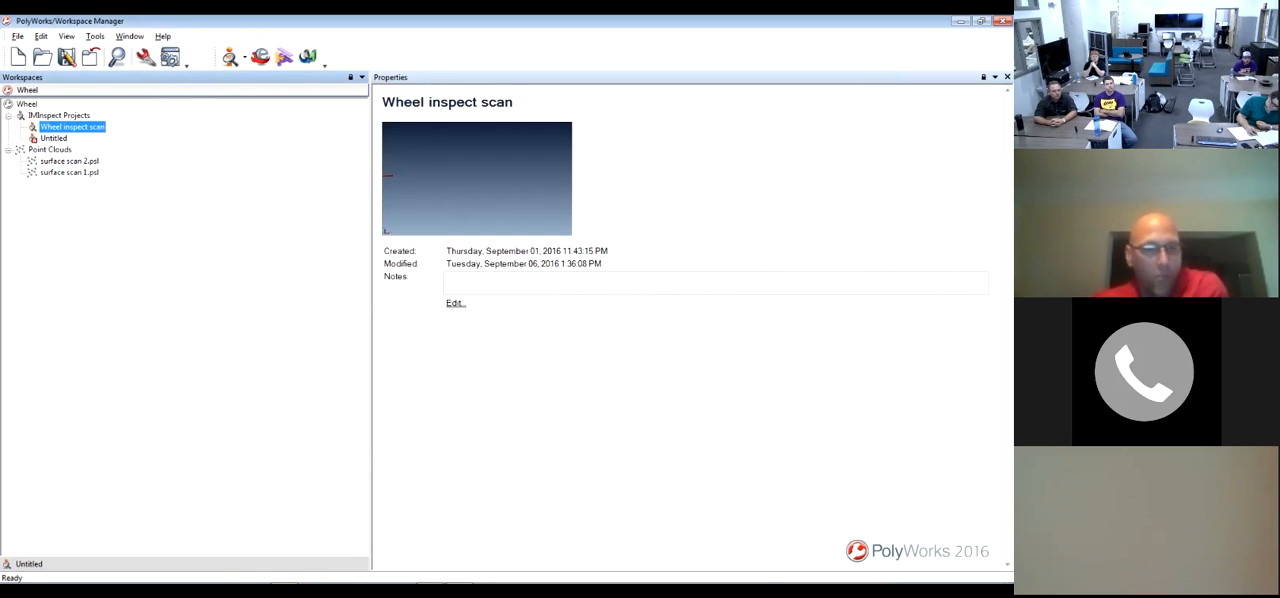
mouse_move(430, 575)
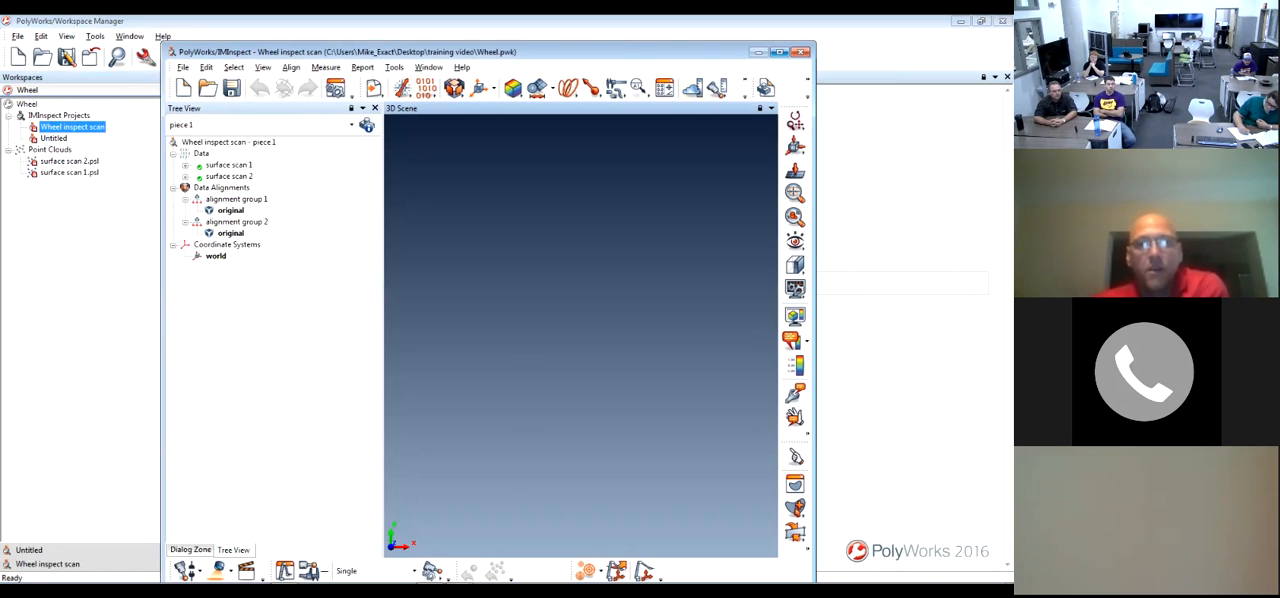
click(780, 51)
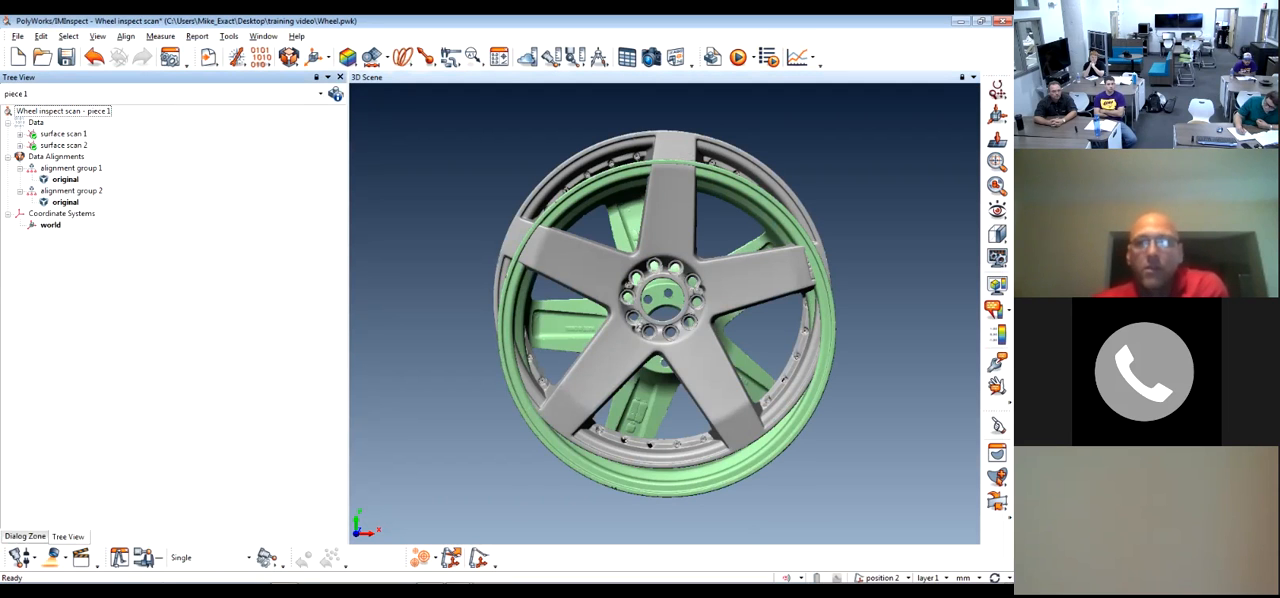
middle_click(63, 134)
middle_click(63, 146)
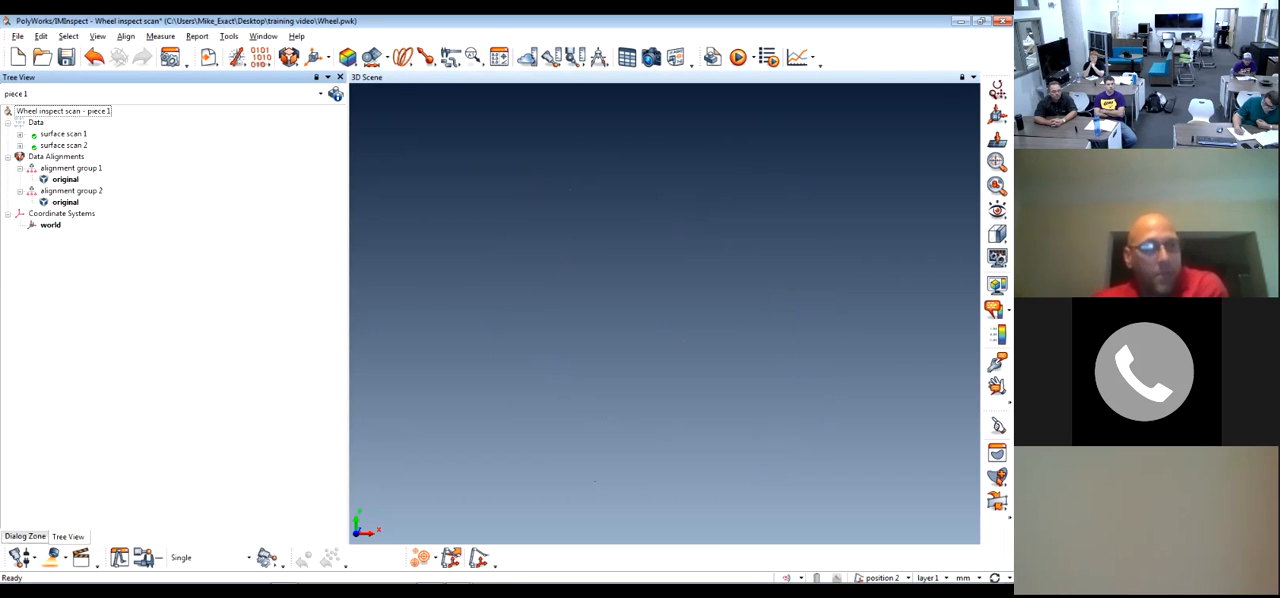
List the scanning devices available in the Wheel inspect scan project
drag(805, 21, 585, 16)
double_click(585, 16)
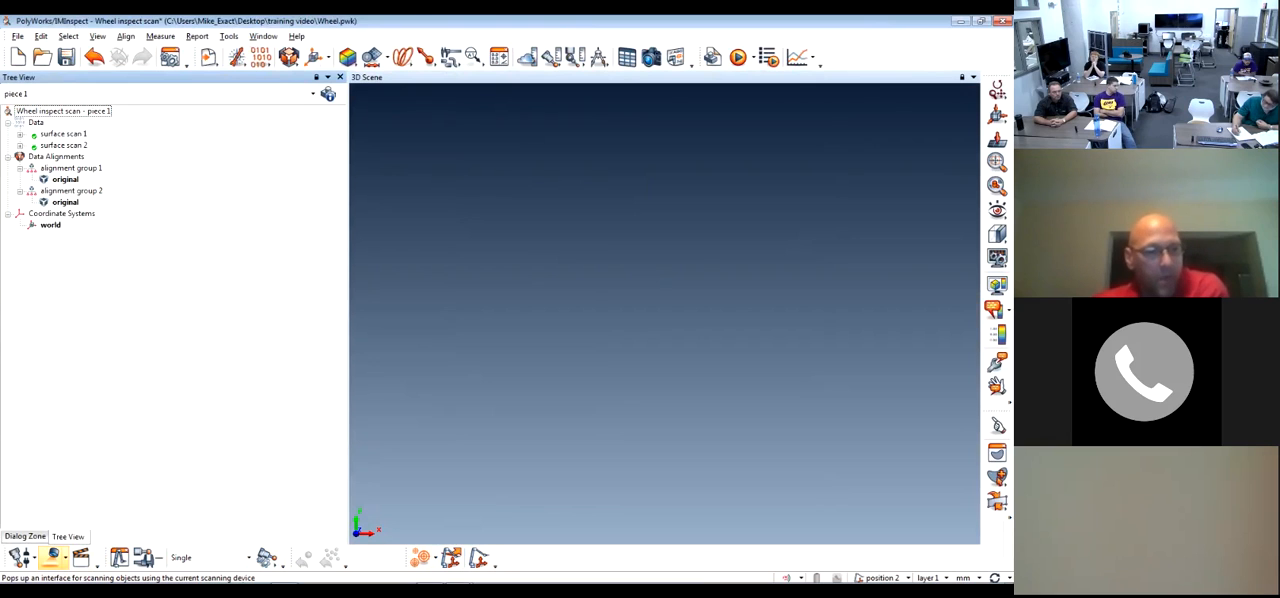
click(62, 562)
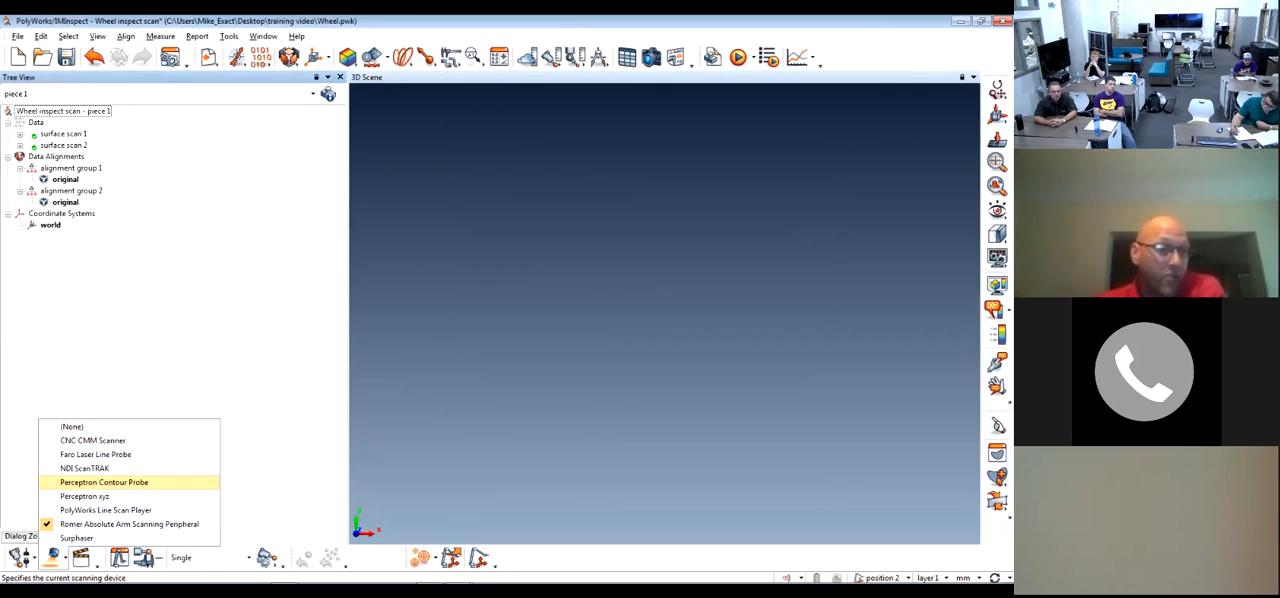
Review which device plug-ins load at startup in the Workspace Manager options and accept the settings
drag(560, 21, 958, 76)
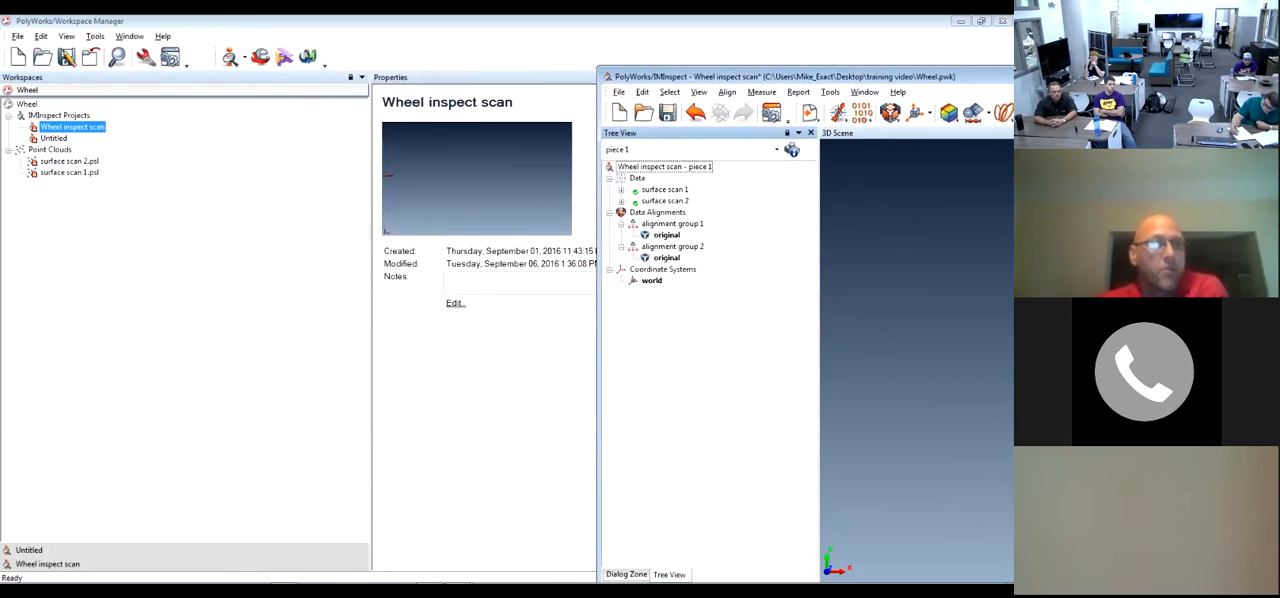
click(95, 36)
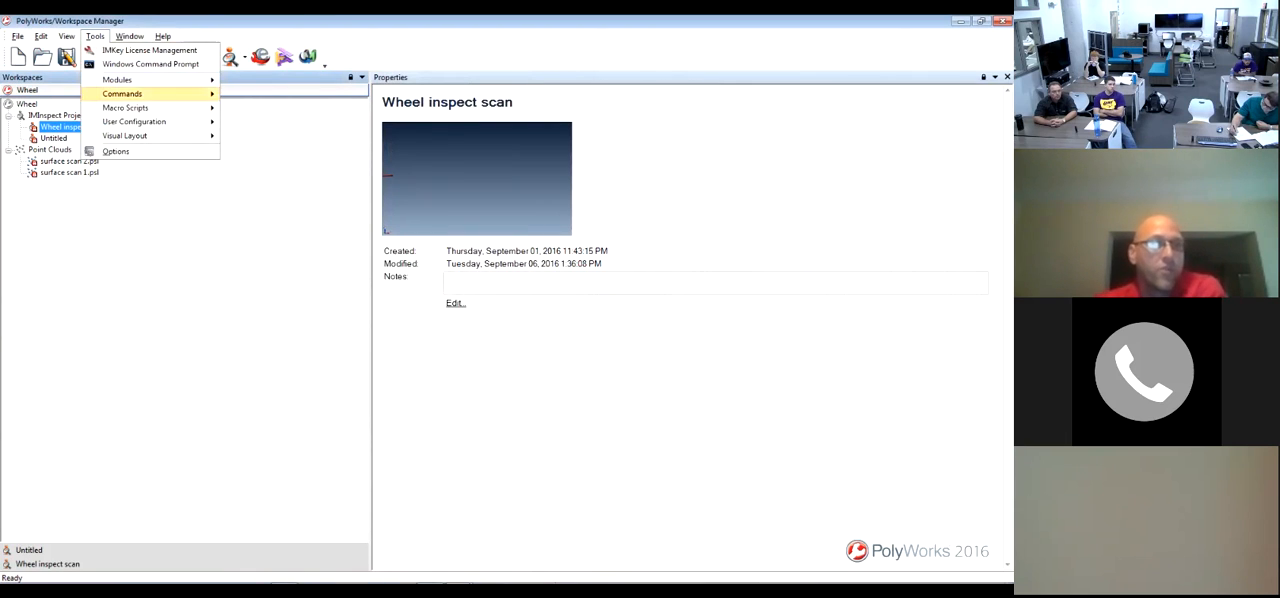
click(115, 151)
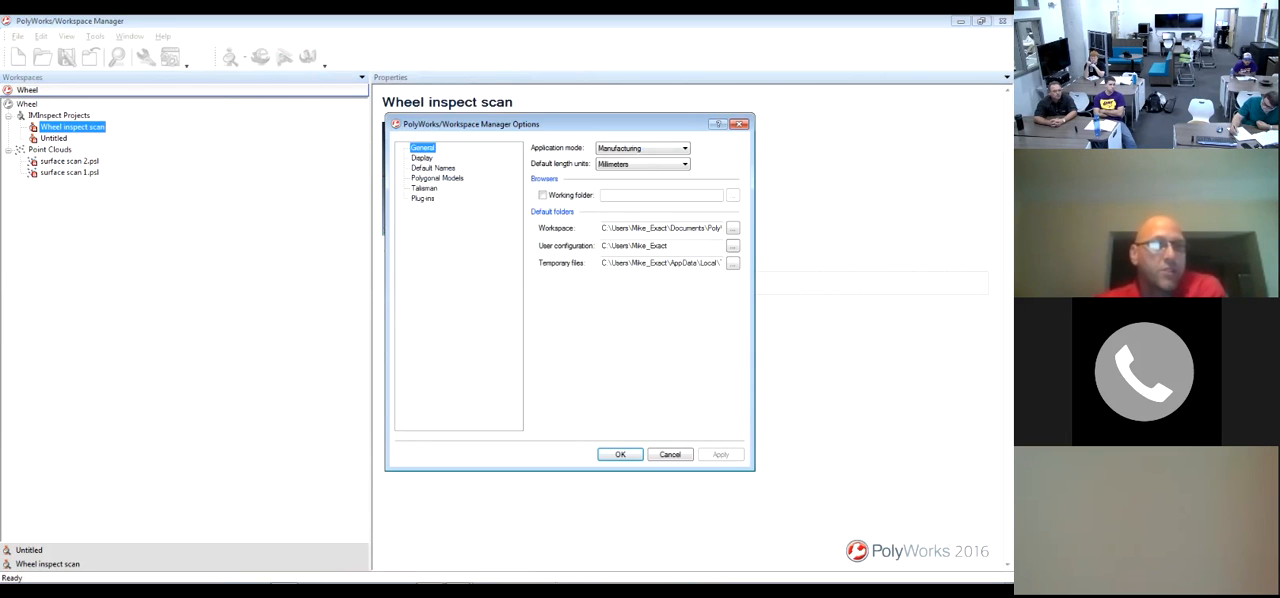
click(423, 198)
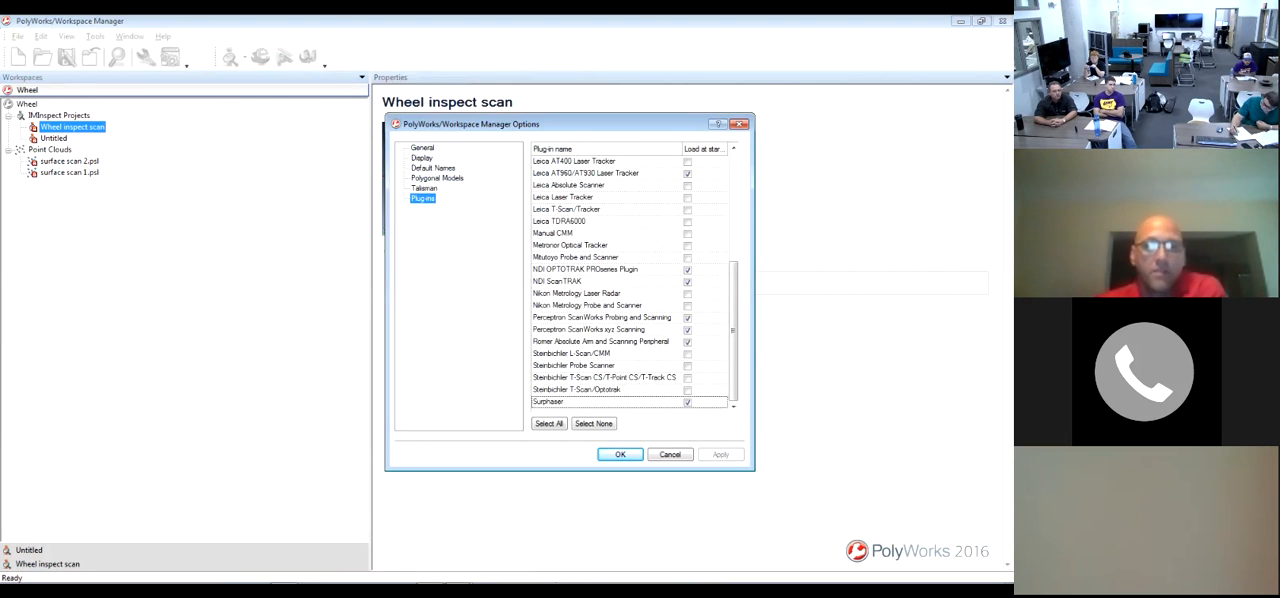
scroll(630, 280, up, 5)
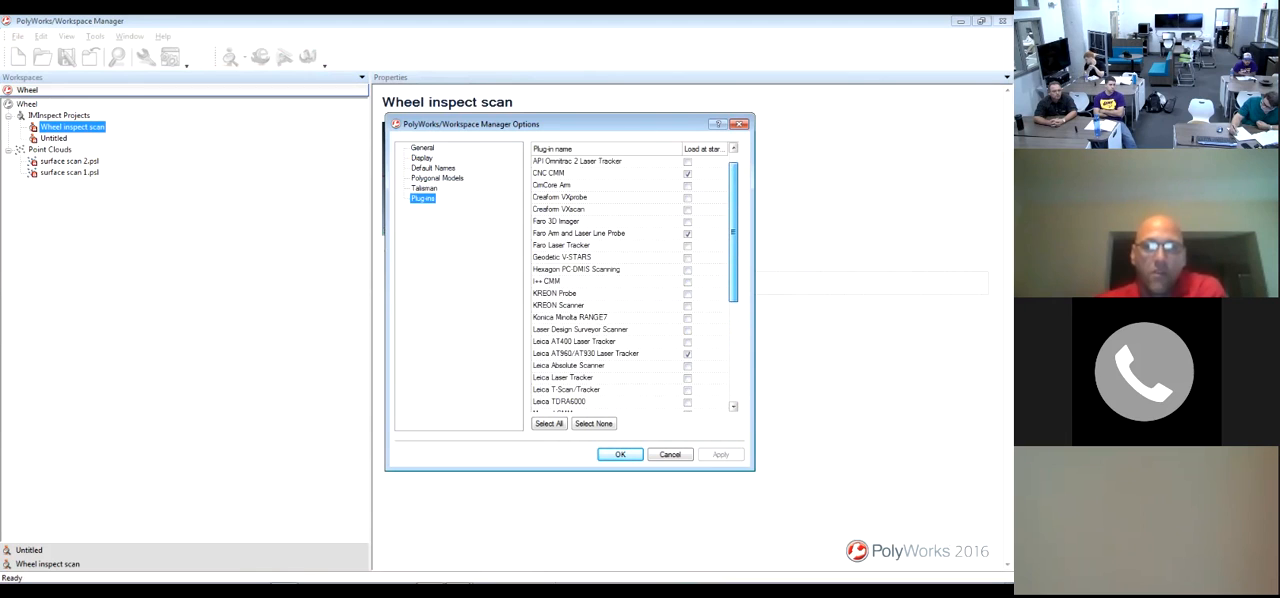
scroll(630, 280, down, 2)
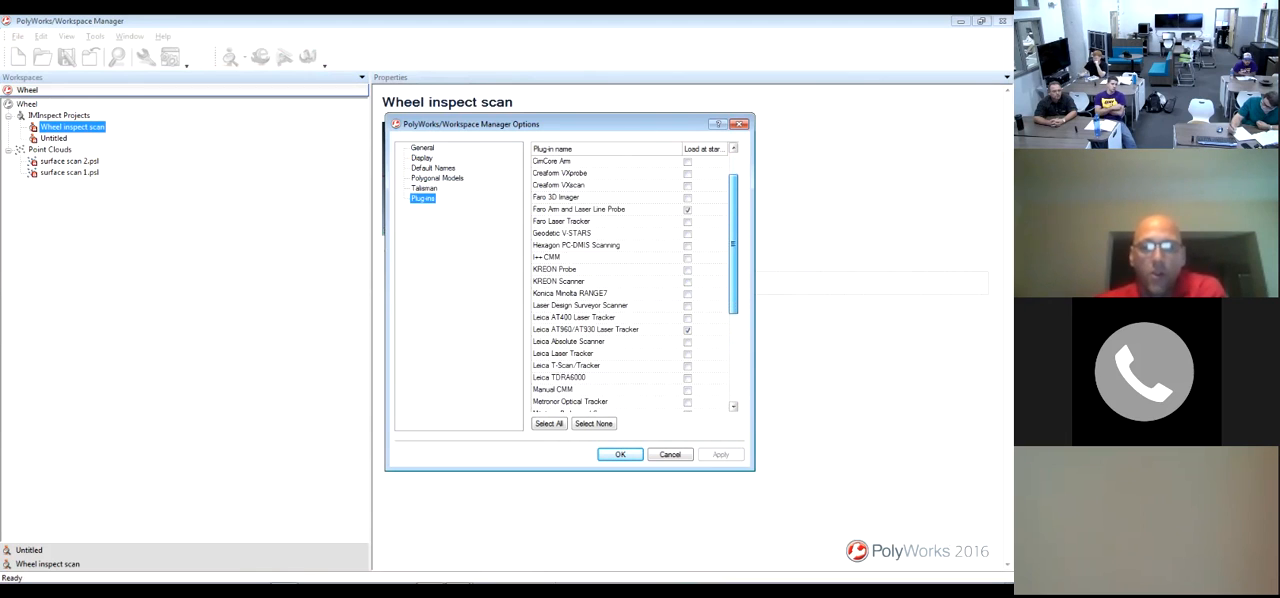
scroll(630, 280, down, 4)
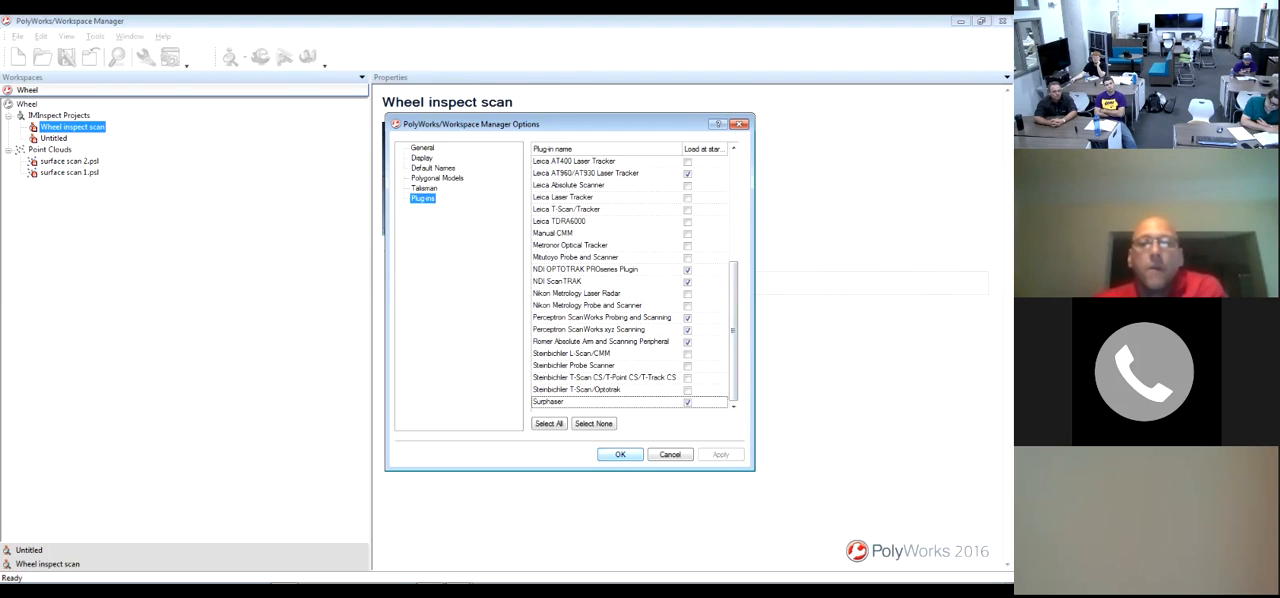
click(620, 454)
Maximize the Untitled IMInspect project and set its scanning device to PolyWorks Line Scan Player
click(430, 575)
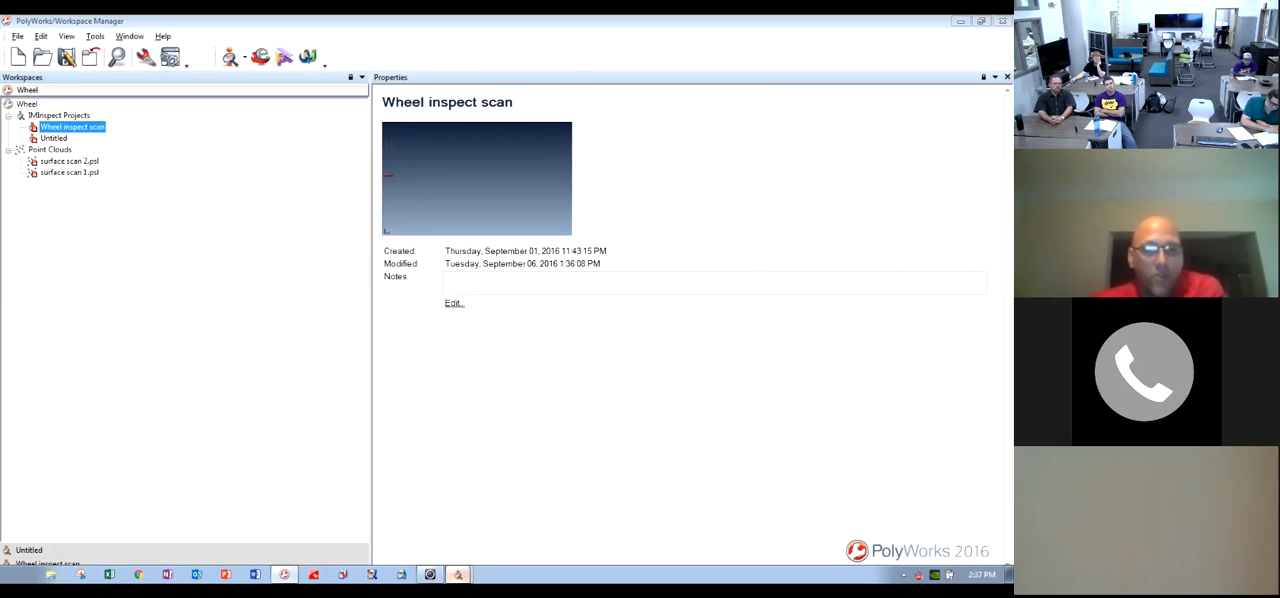
click(458, 574)
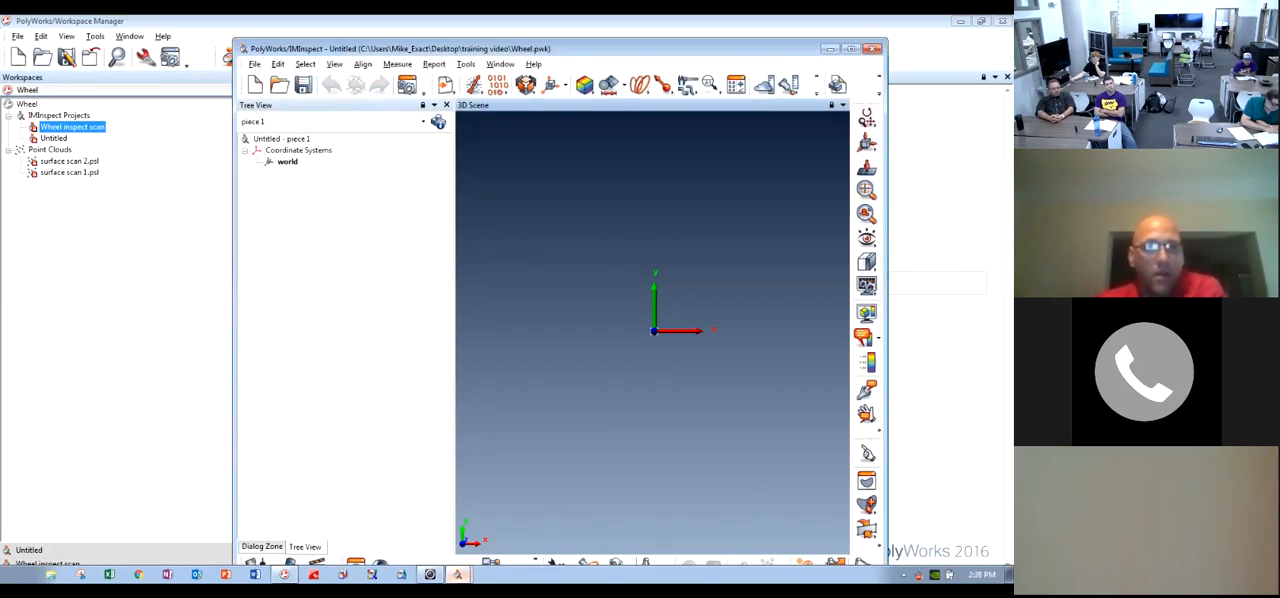
click(851, 49)
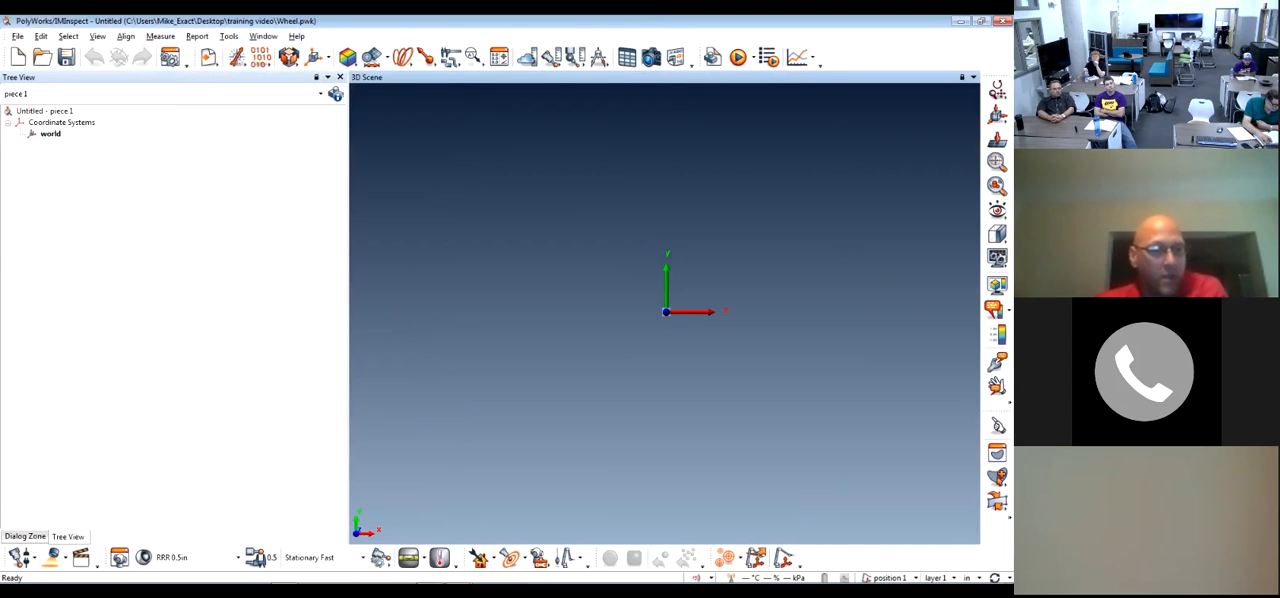
click(66, 558)
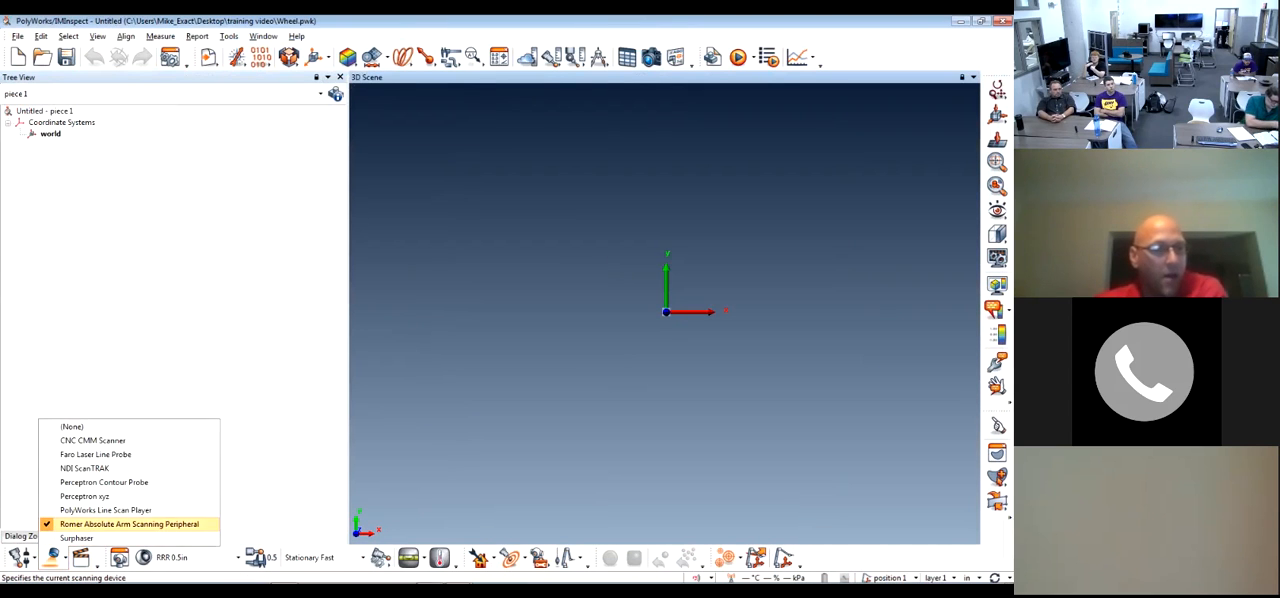
click(95, 510)
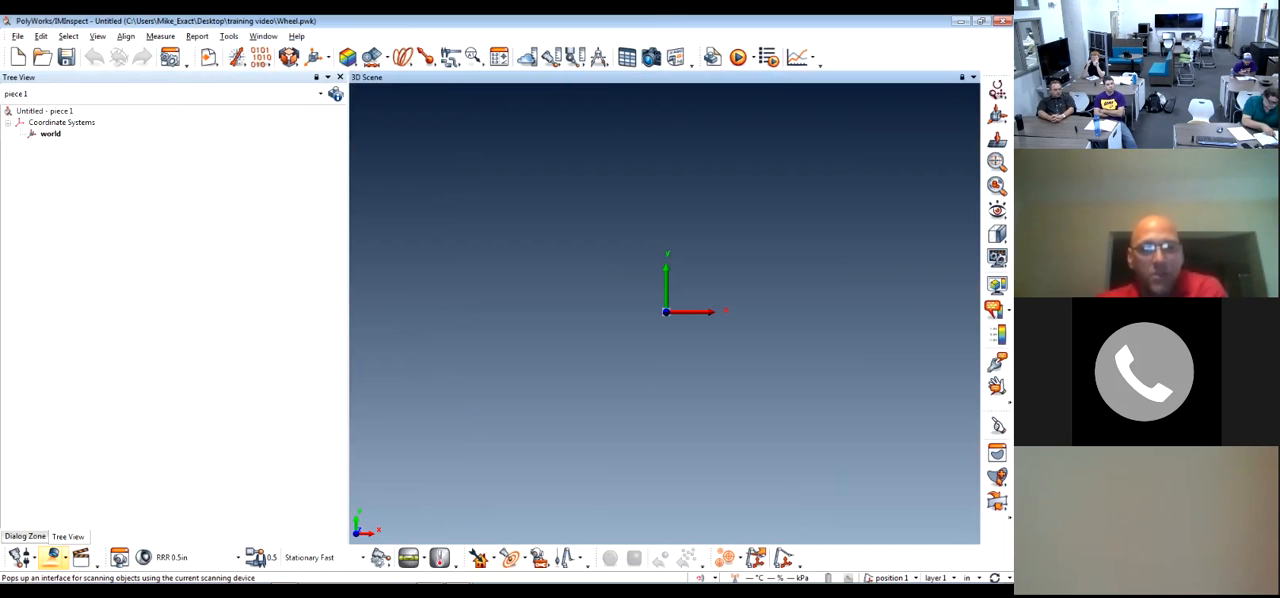
Open the scanning interface and name the new surface data object Top Wheel
click(54, 557)
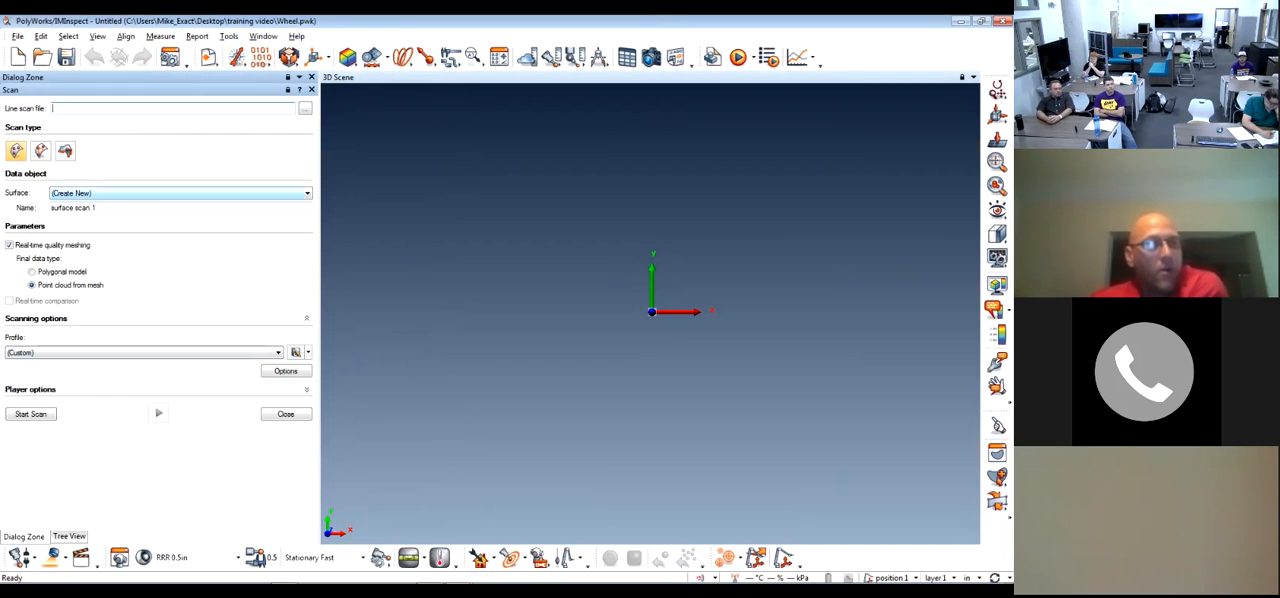
key(Tab)
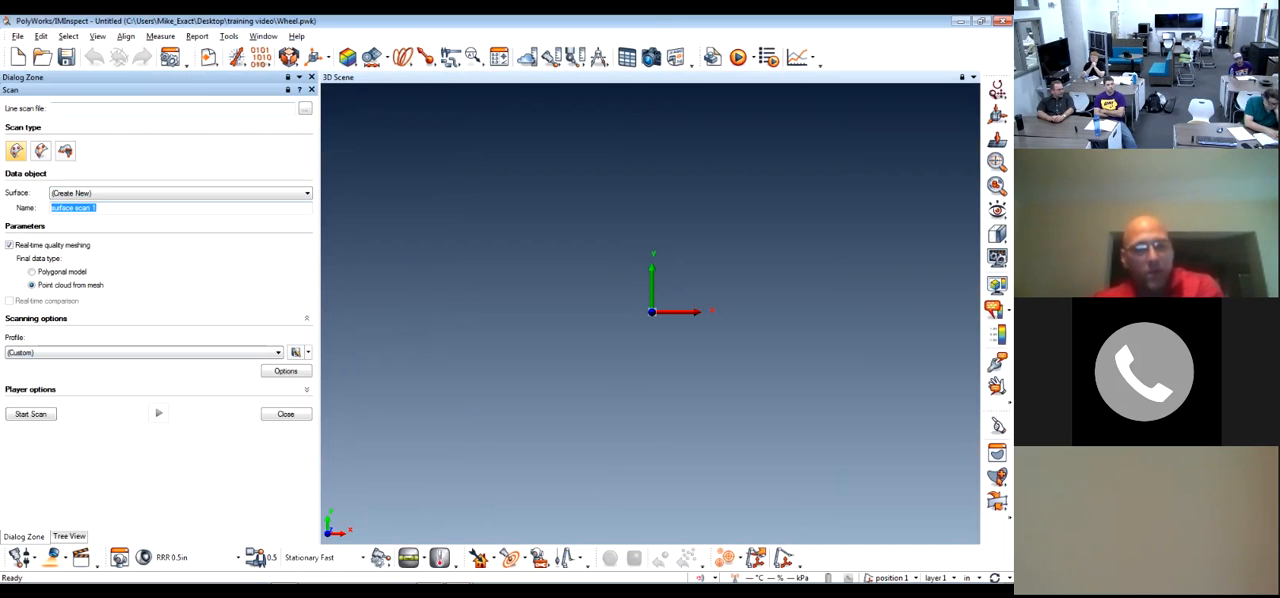
text(Top Wheel)
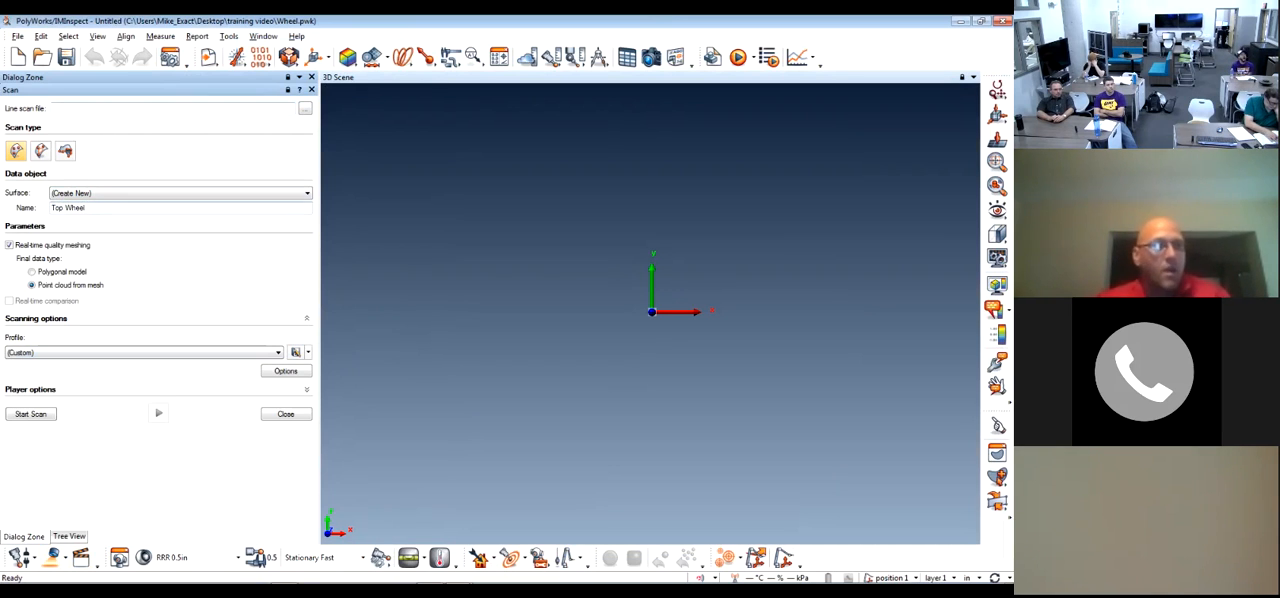
Turn off real-time quality meshing for the Top Wheel scan and look through the available scanning profiles
click(9, 245)
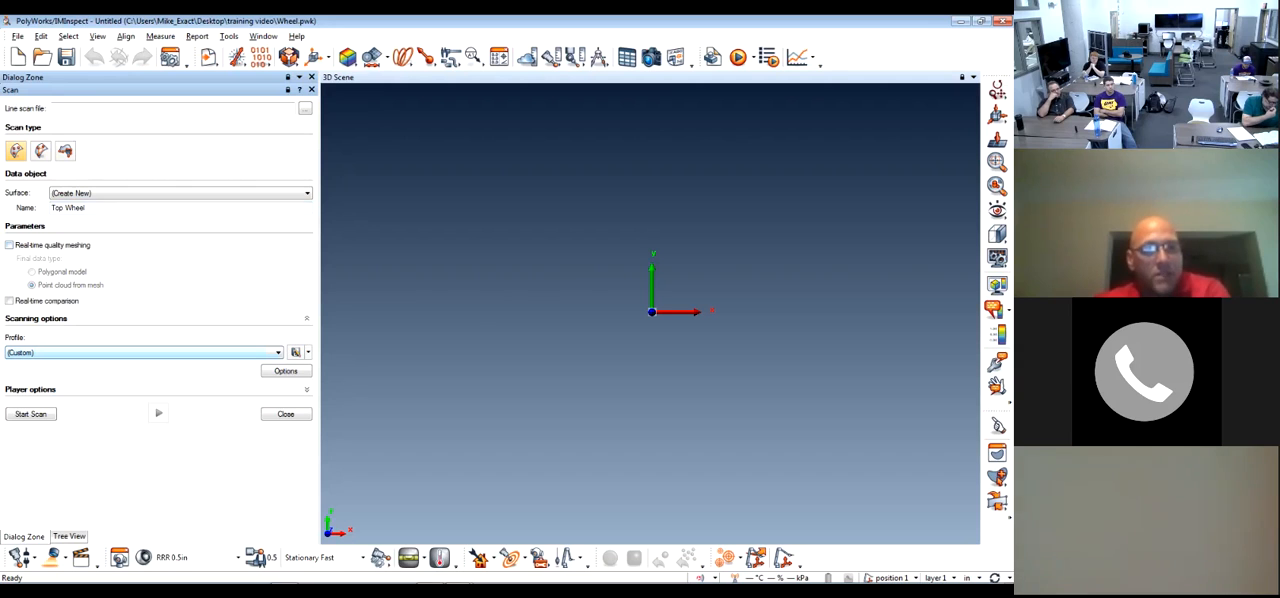
click(145, 352)
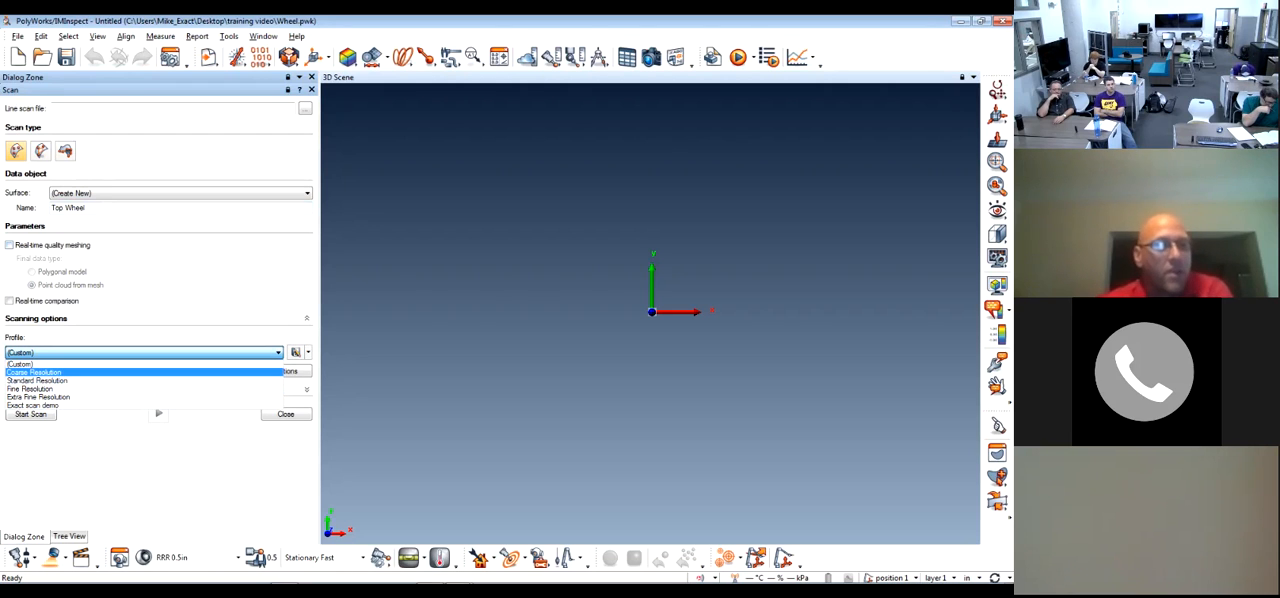
key(Escape)
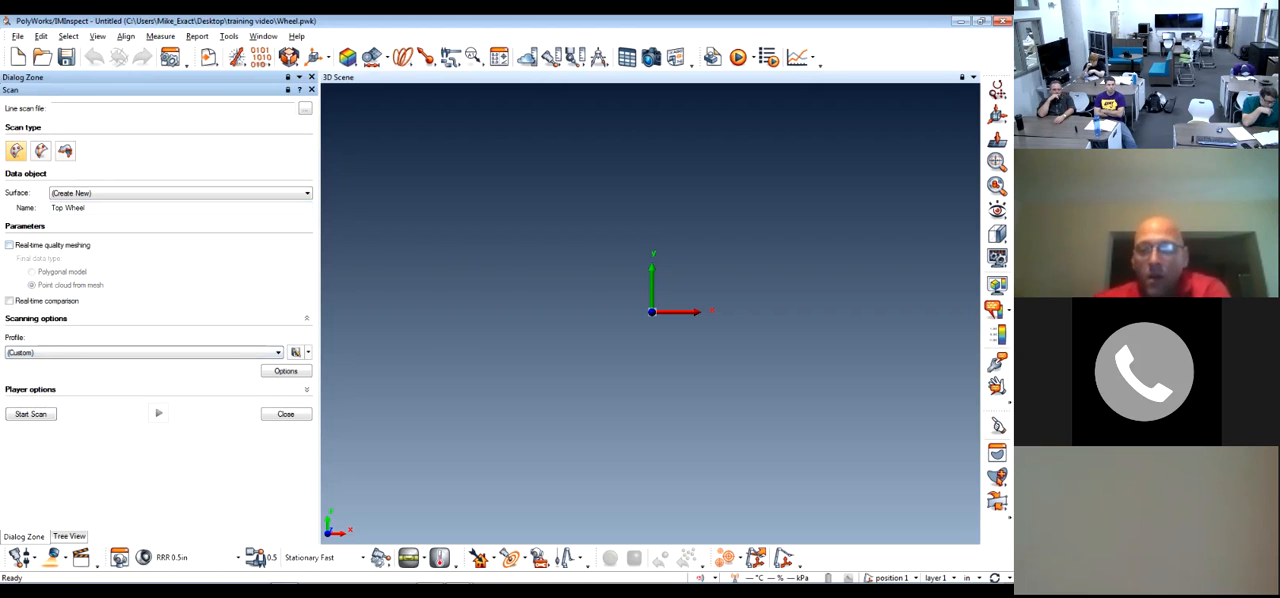
Set the project's length units to millimeters and check the selected unit
click(966, 577)
click(950, 497)
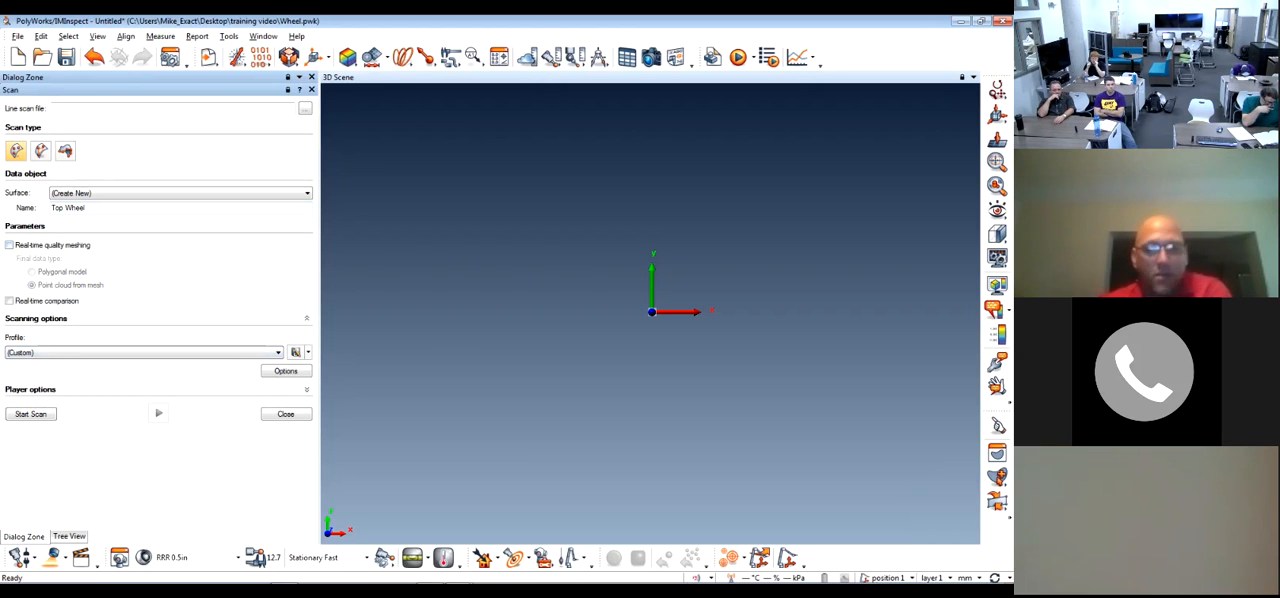
click(966, 577)
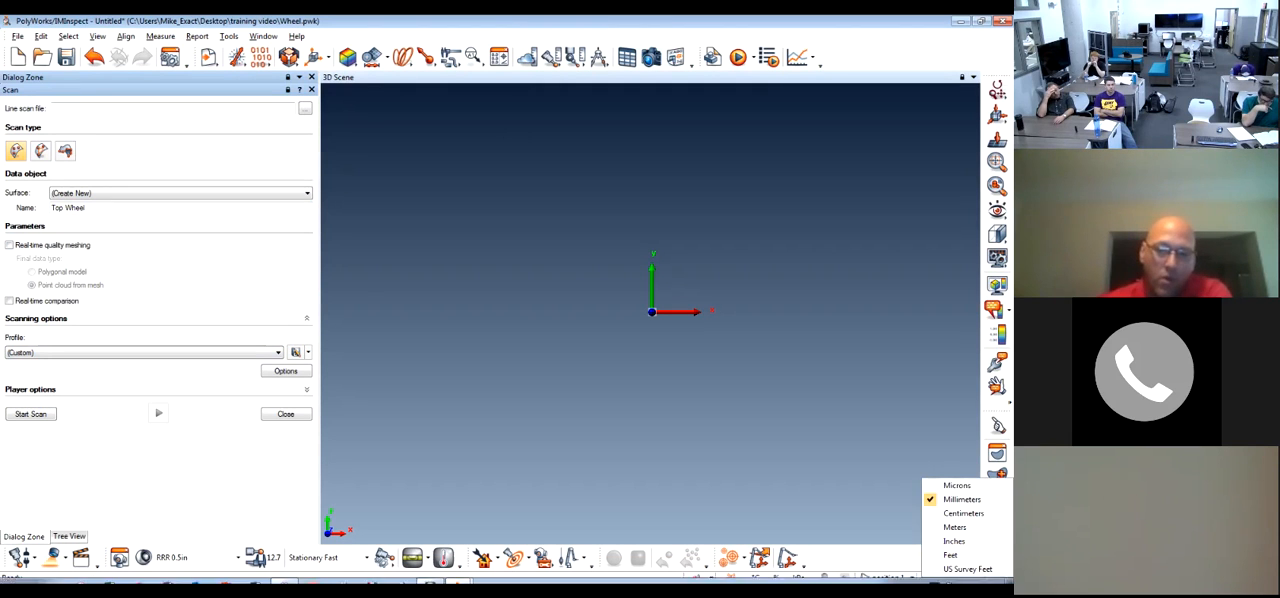
click(962, 499)
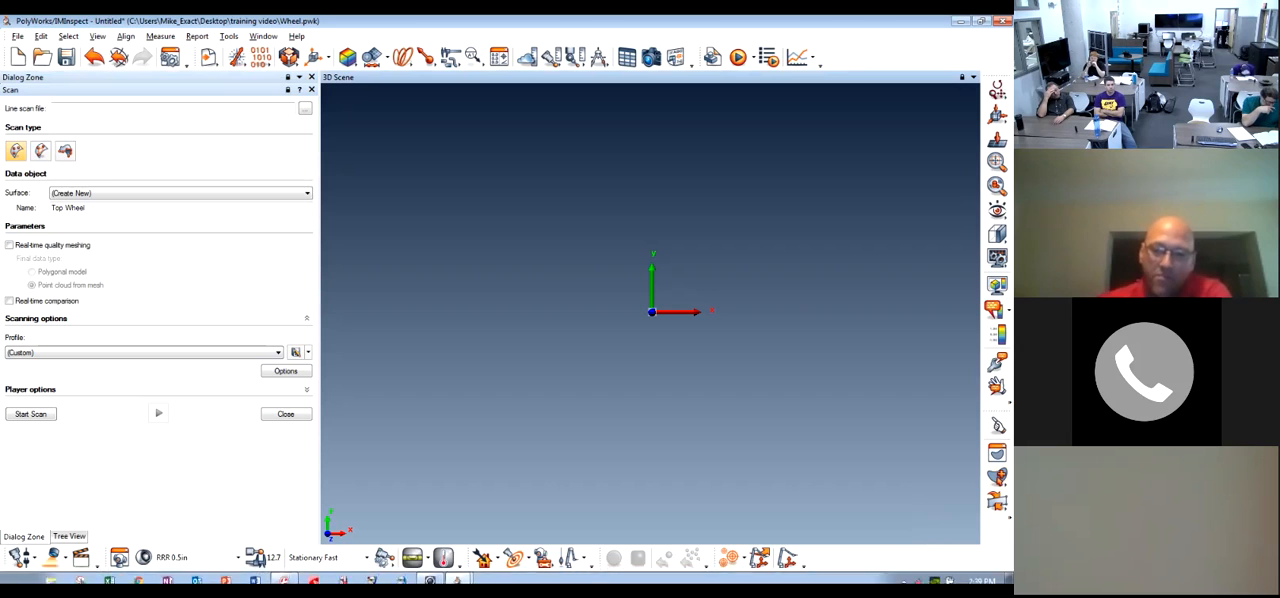
click(966, 577)
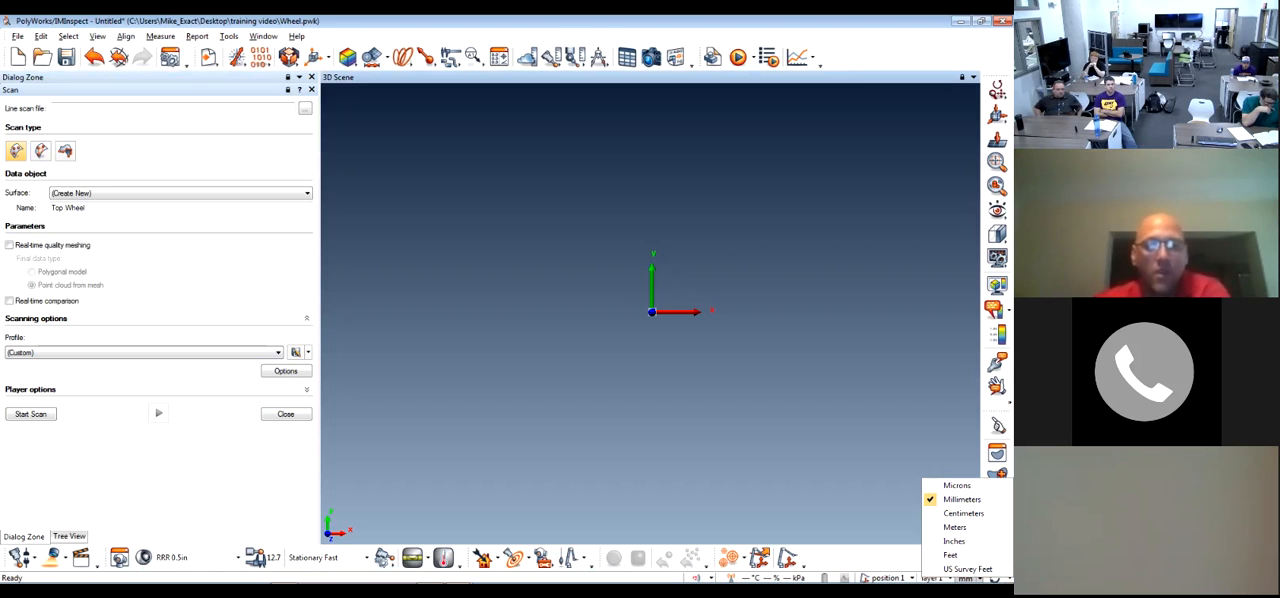
click(962, 499)
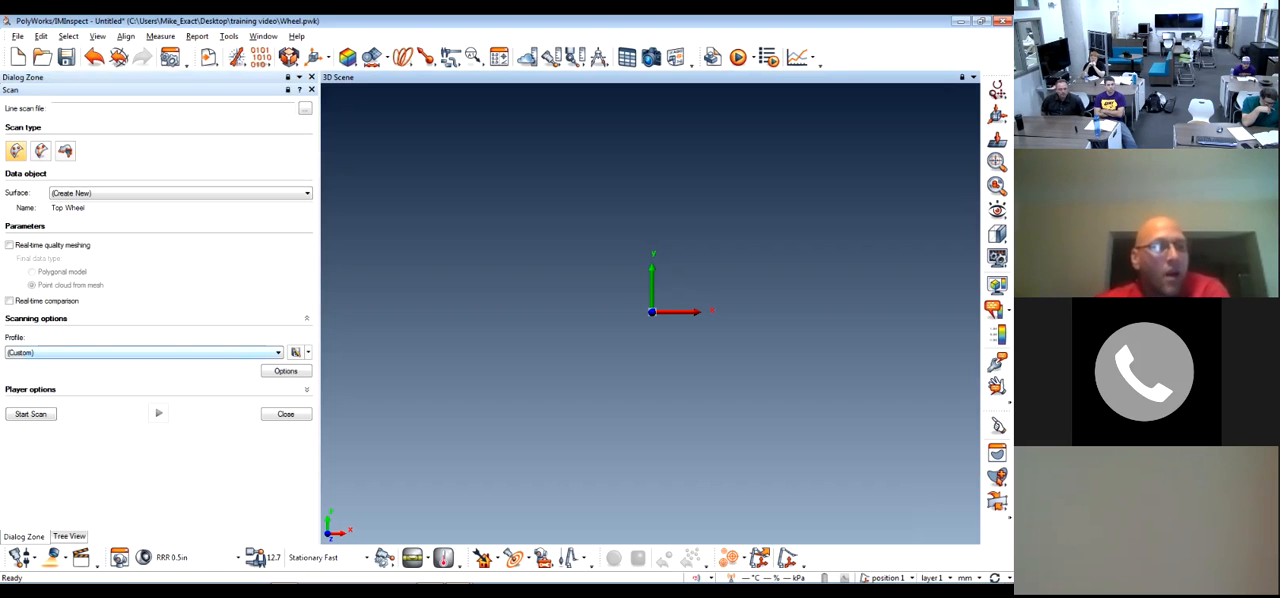
Set the scanning profile to Standard Resolution
click(150, 352)
click(40, 380)
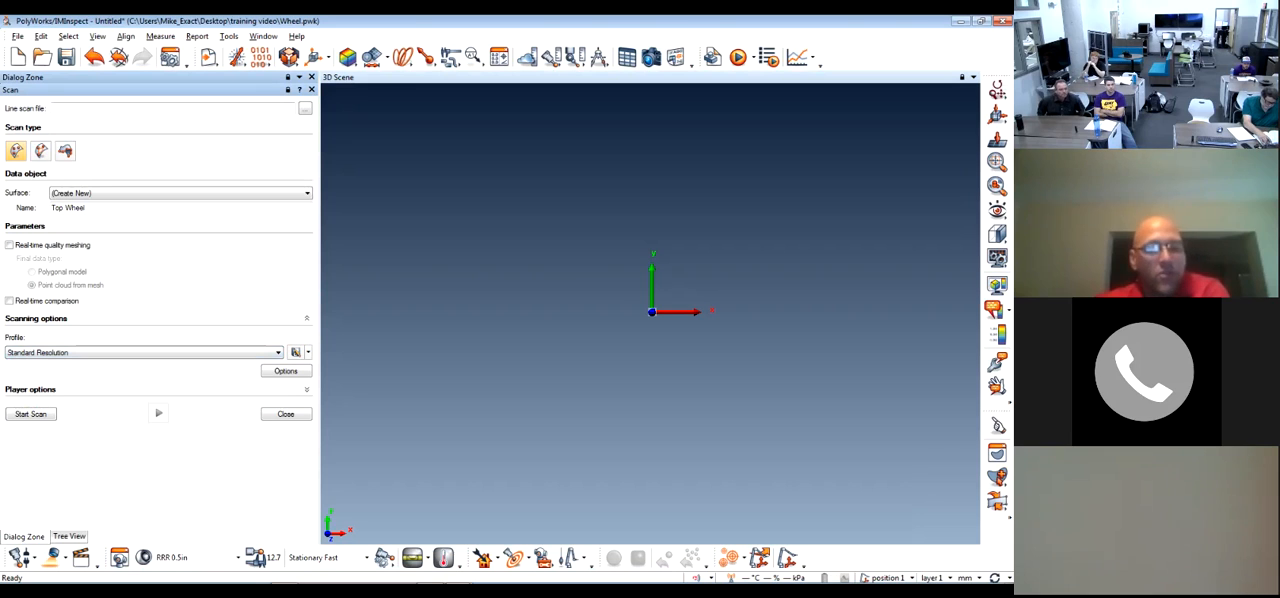
click(150, 352)
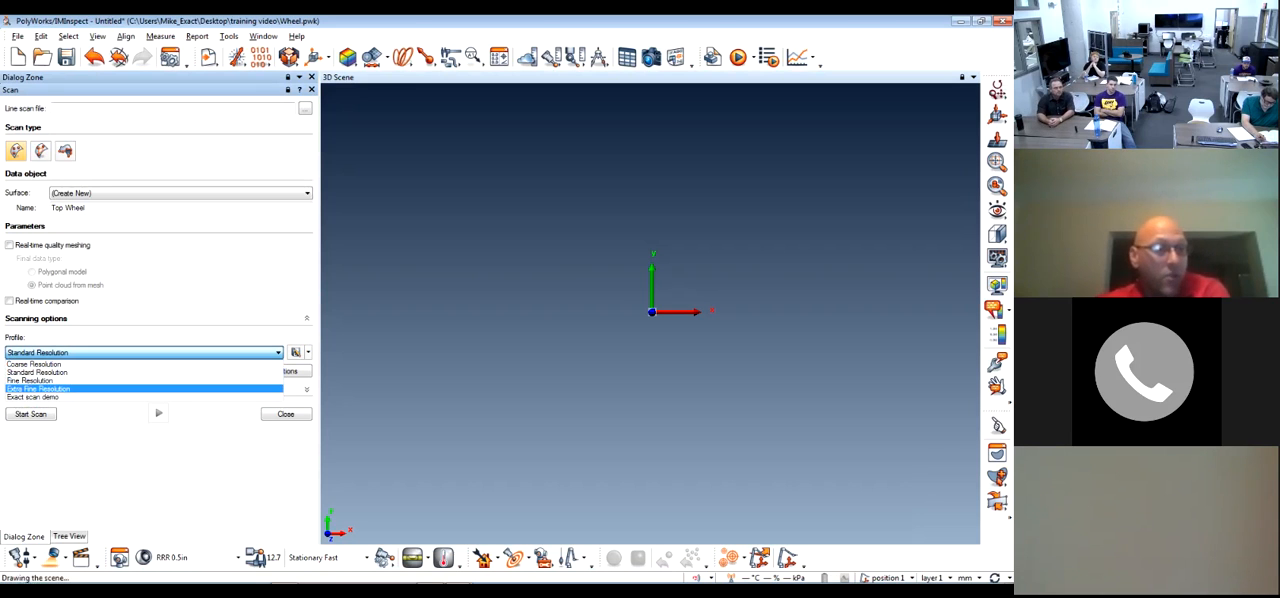
click(150, 319)
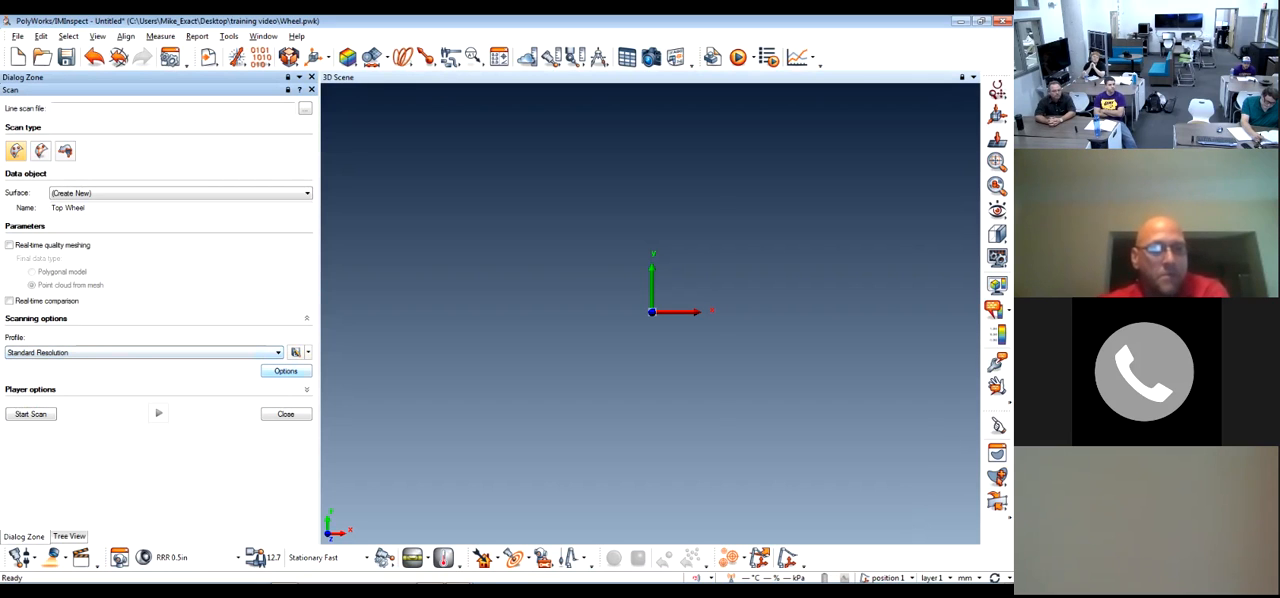
Review the General, Surface Scan, Real-Time Quality Meshing, Polygonal Models and Quality Metrics settings in the line scan options
click(286, 371)
drag(480, 150, 635, 154)
click(501, 184)
click(492, 174)
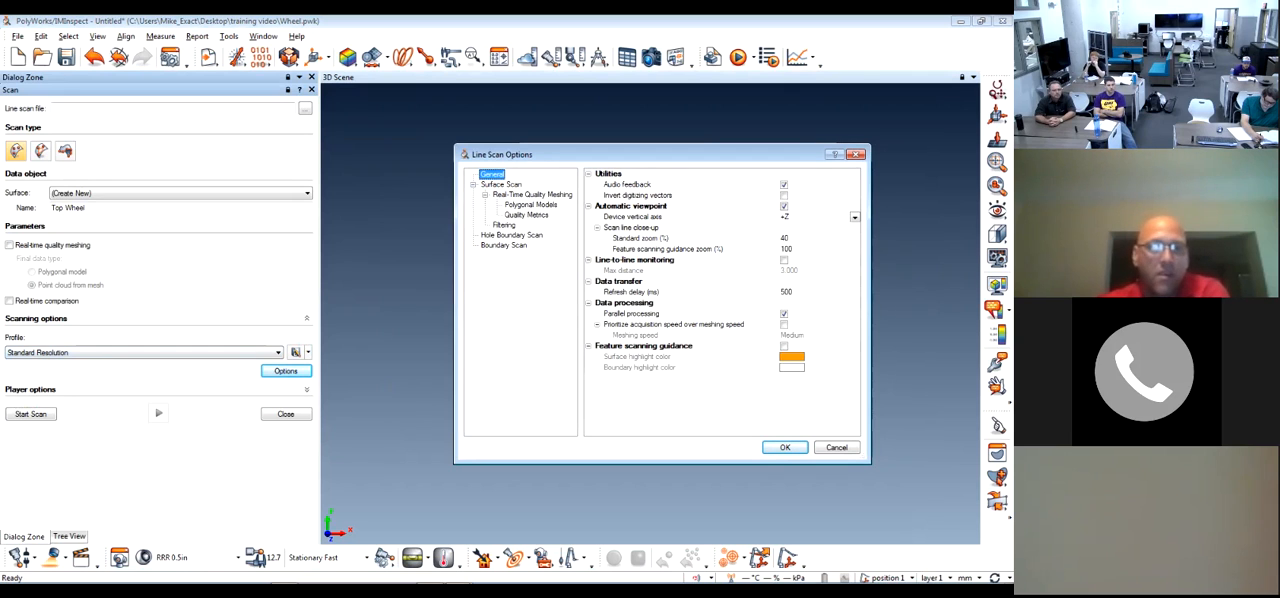
click(501, 184)
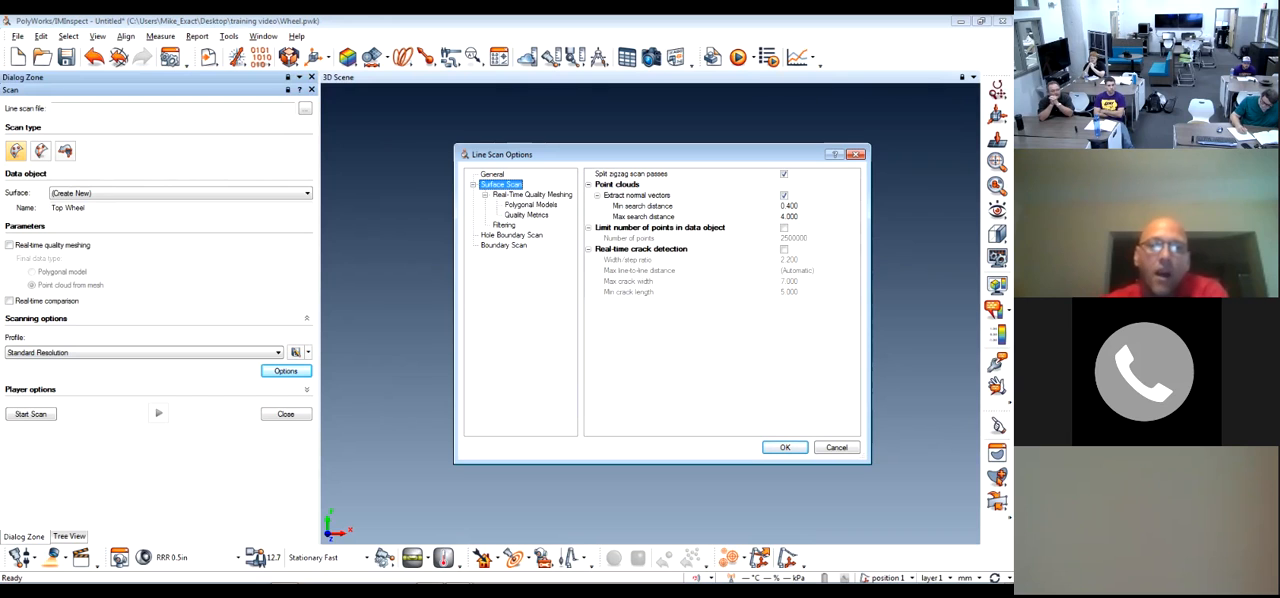
click(532, 195)
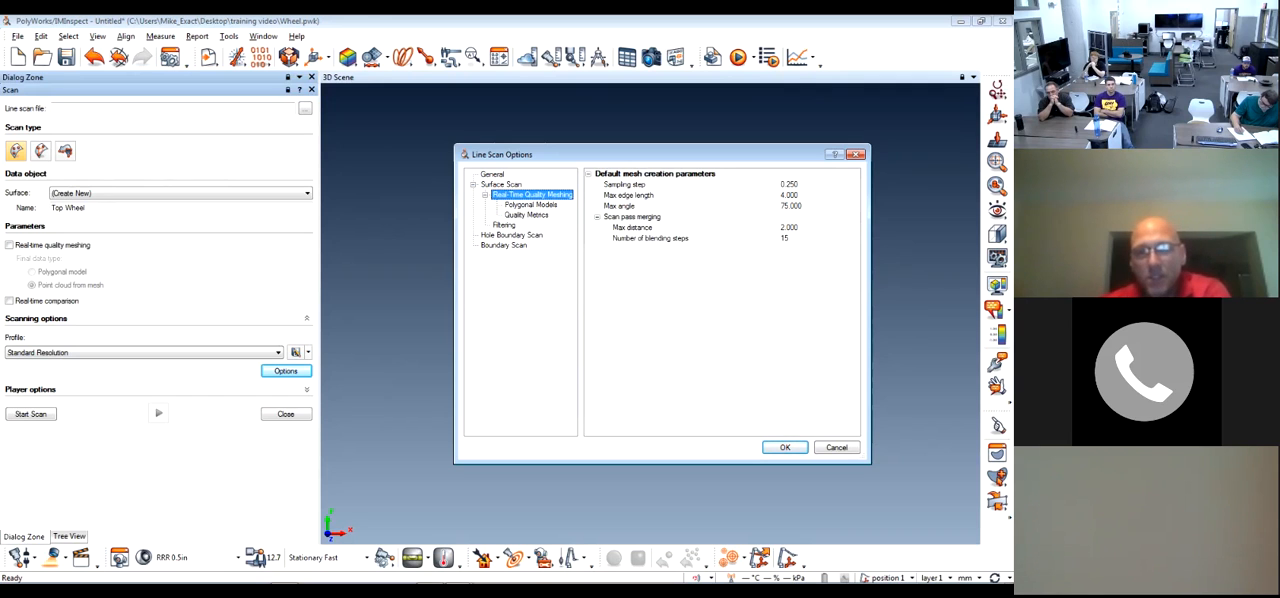
click(531, 205)
click(526, 215)
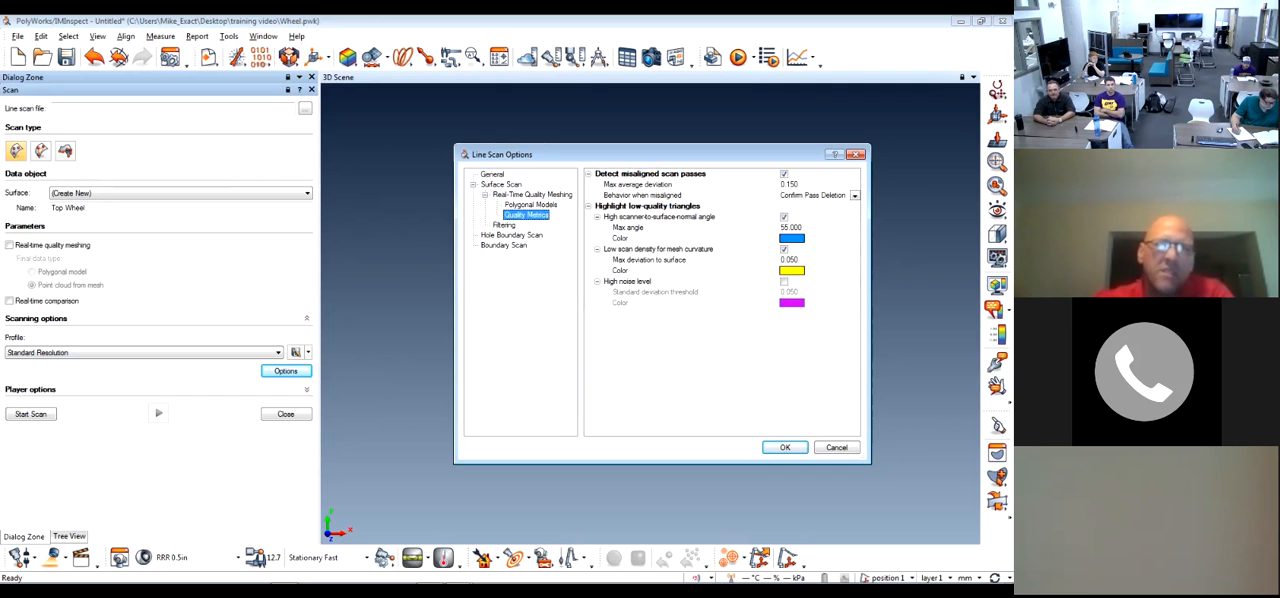
drag(640, 154, 608, 138)
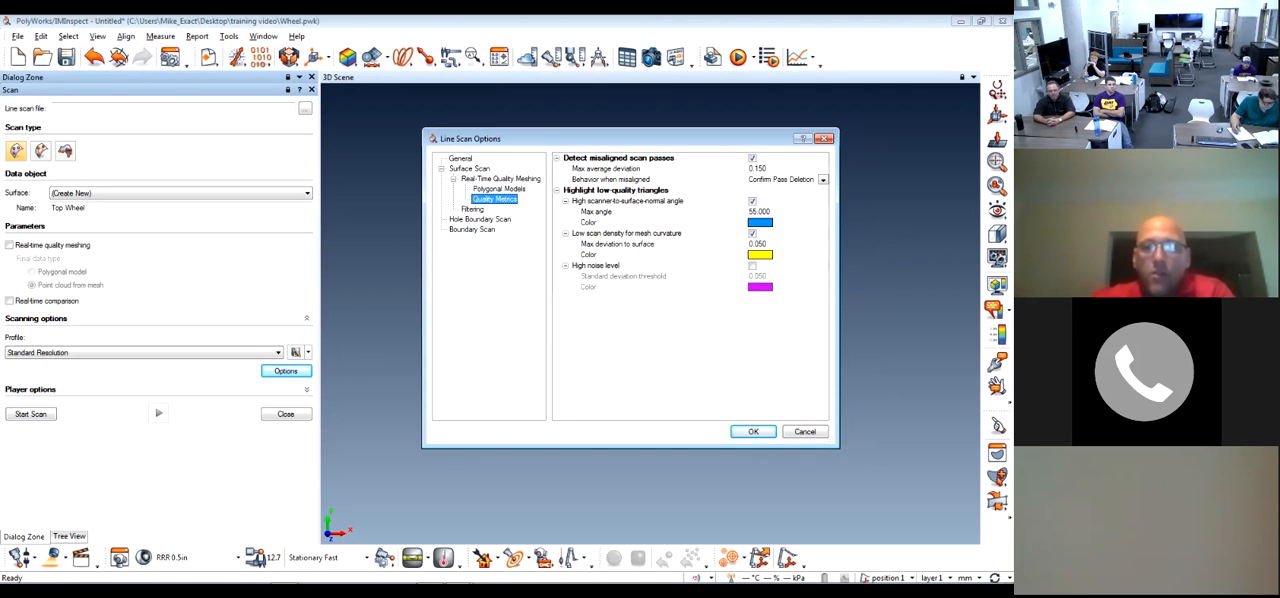
Review the Filtering, Hole Boundary Scan and Boundary Scan settings, and leave the line scan options without changes
click(472, 209)
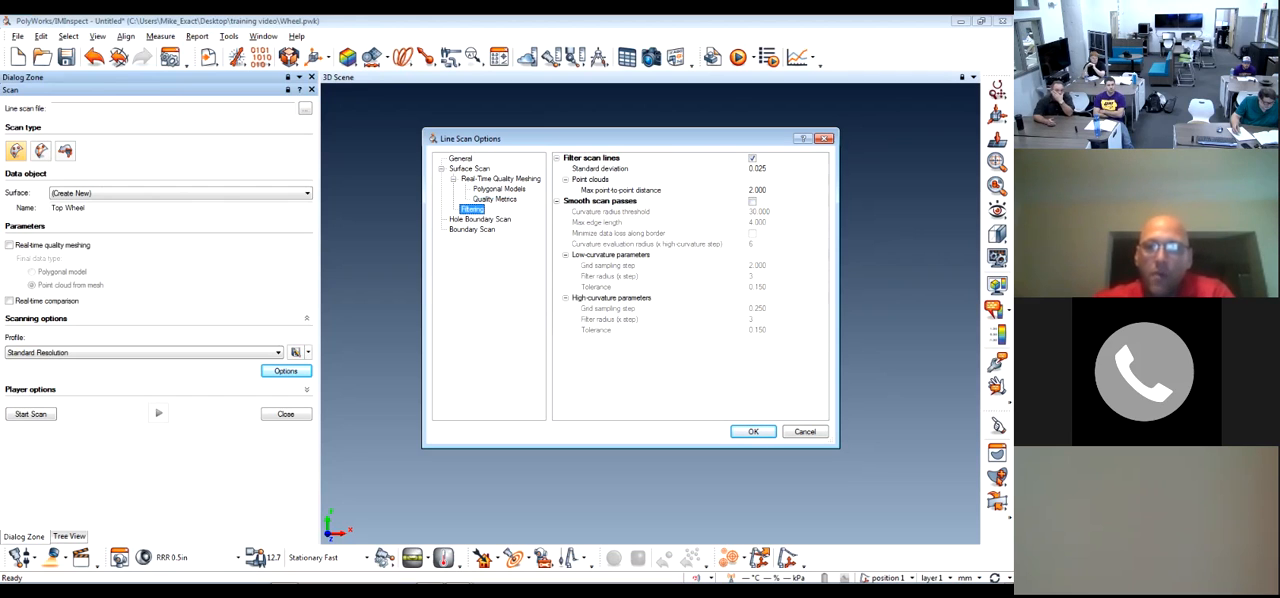
click(480, 219)
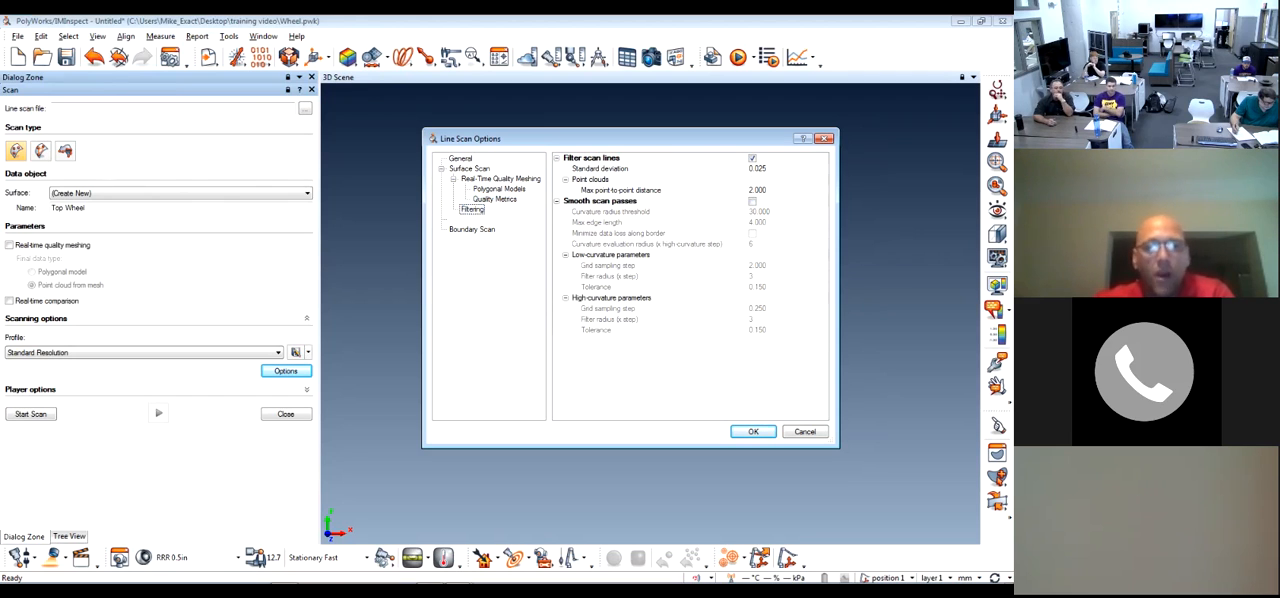
click(472, 230)
click(480, 219)
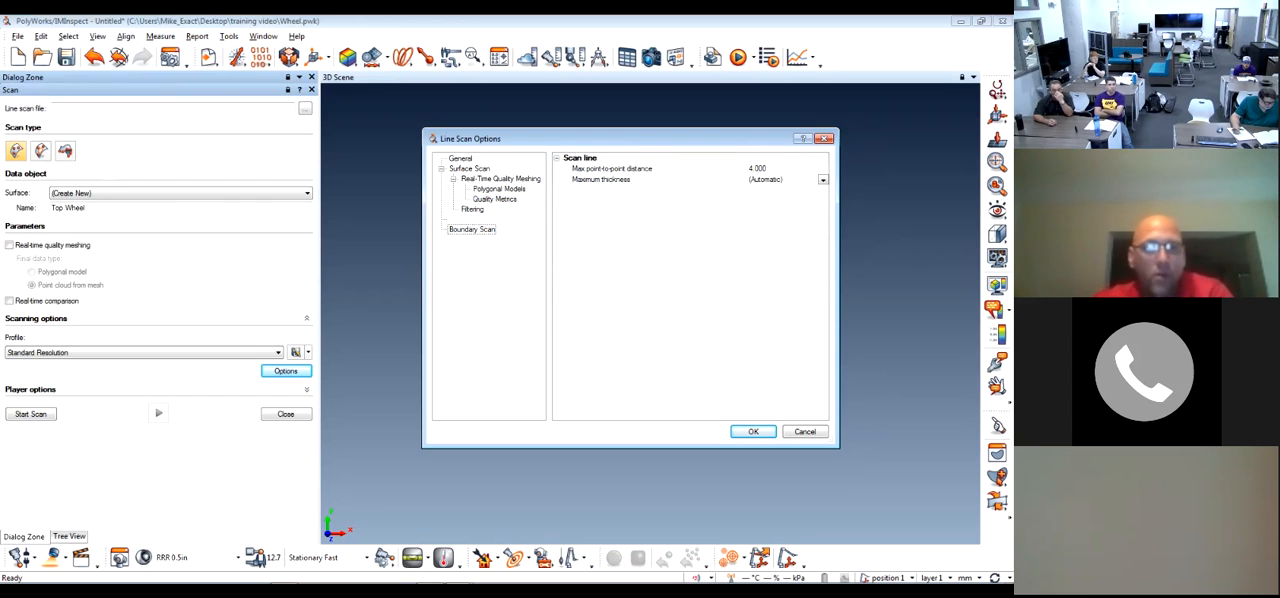
click(472, 230)
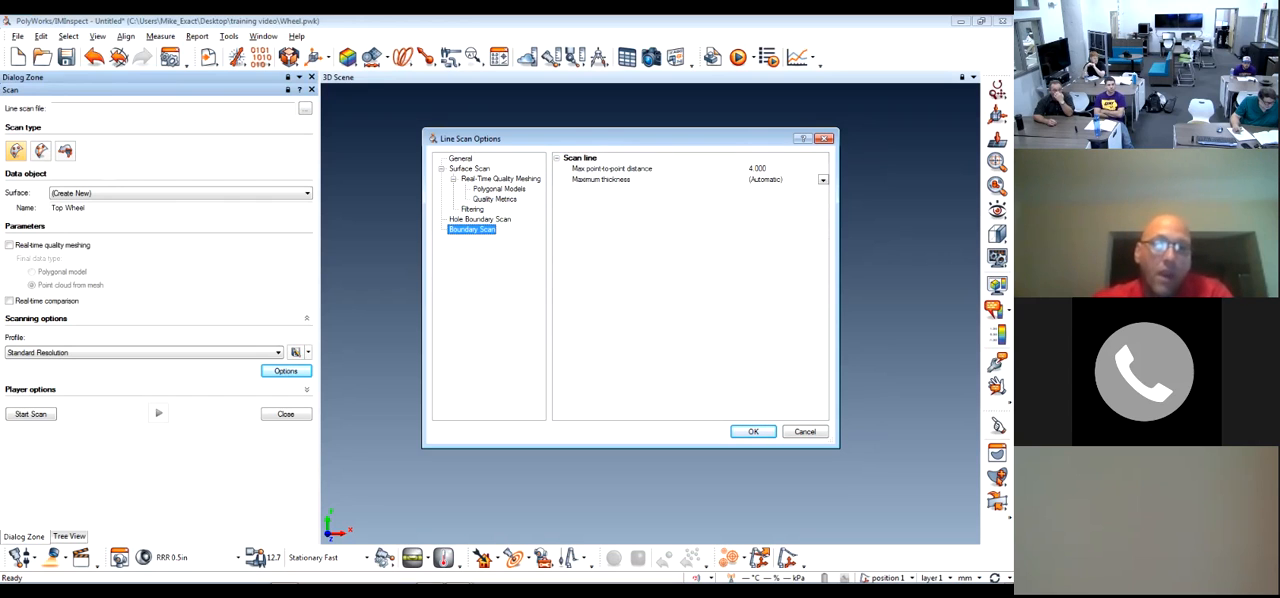
click(480, 219)
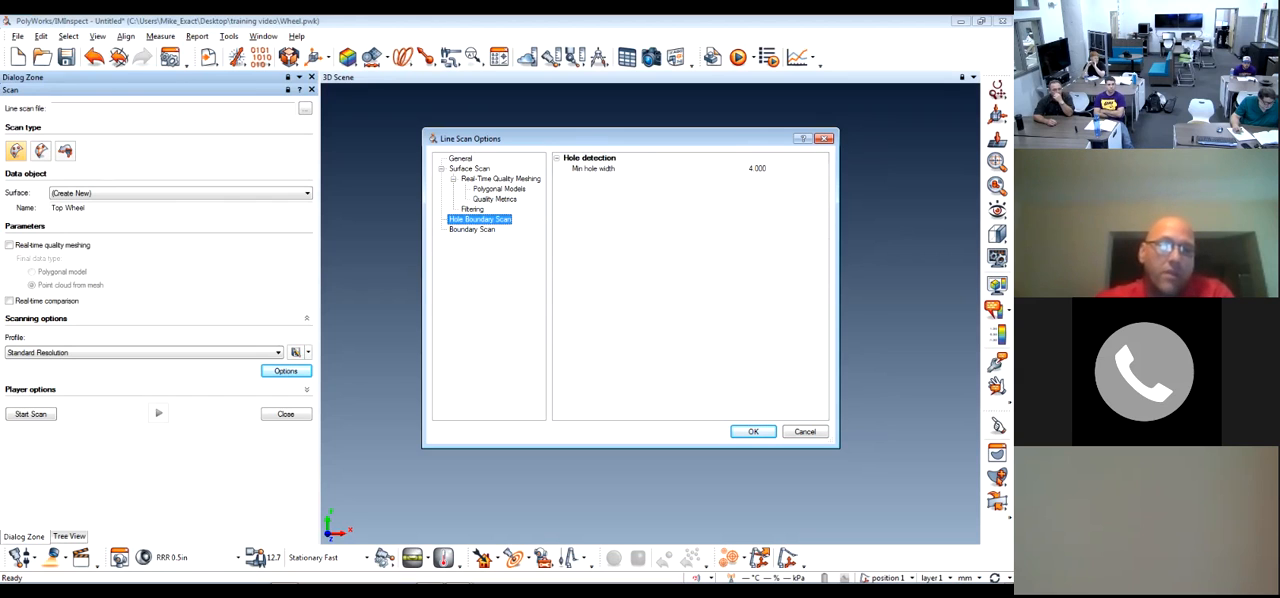
click(472, 230)
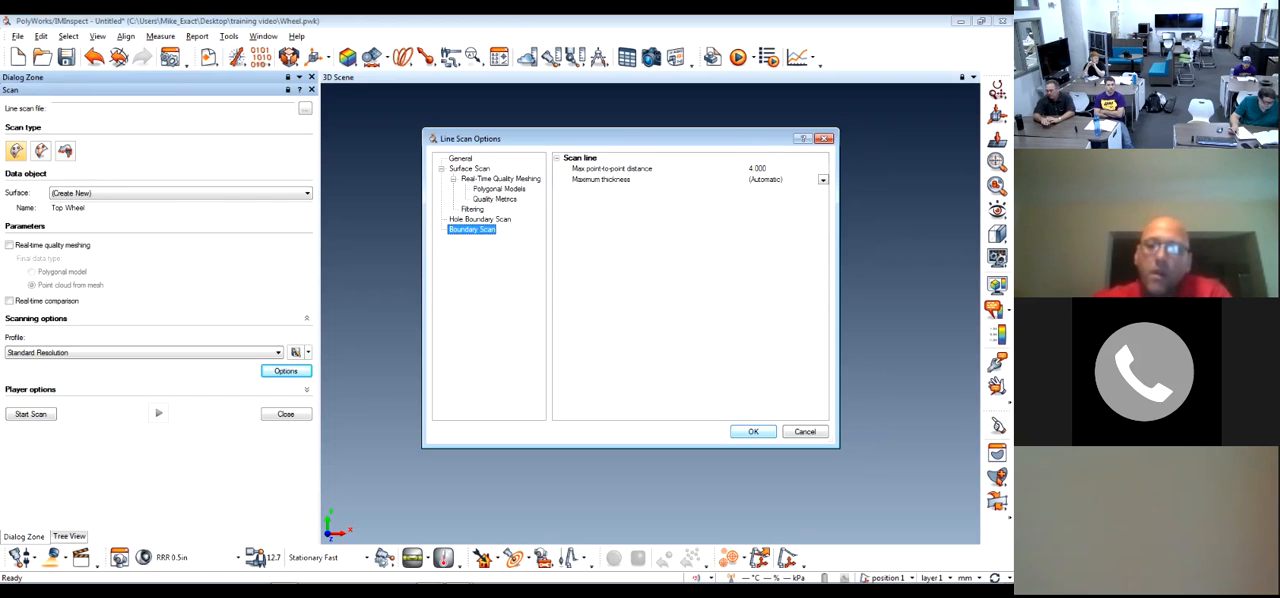
key(Escape)
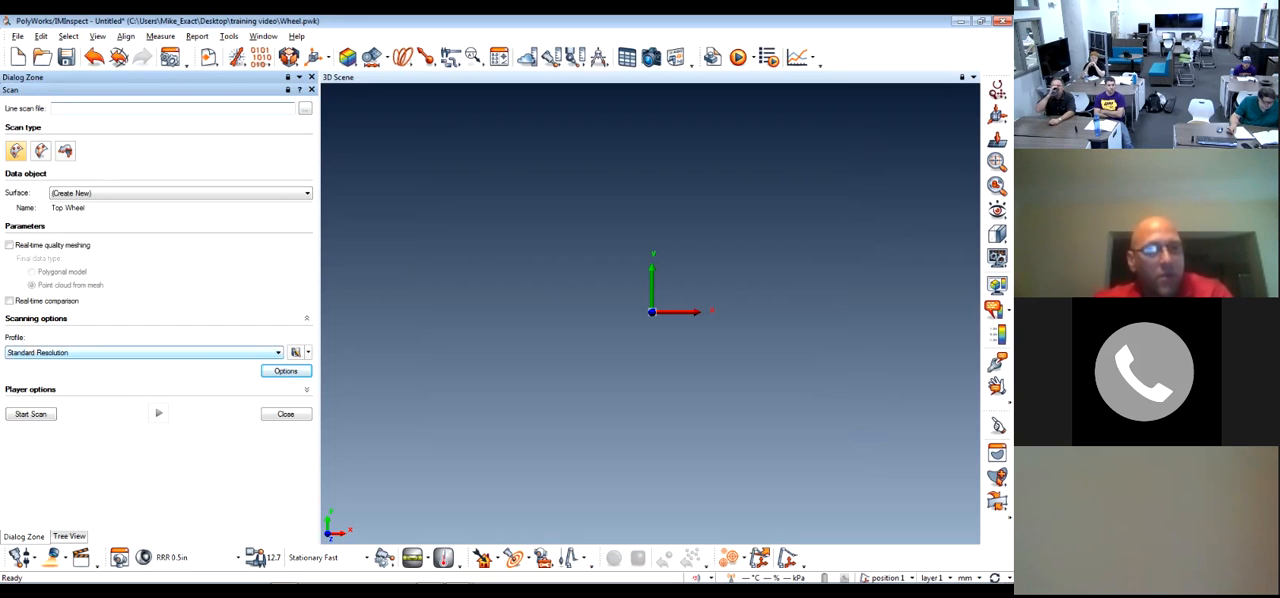
Try to load surface scan 1.psl from the Wheel_Files folder as the line scan file
click(305, 108)
click(460, 226)
click(692, 420)
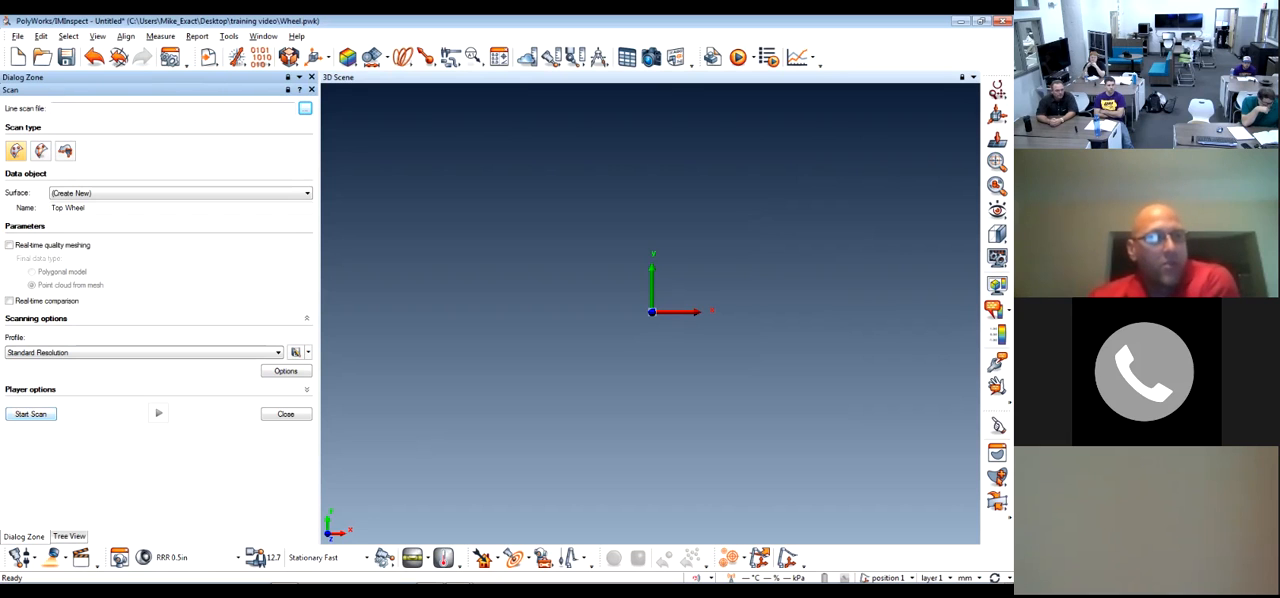
click(305, 108)
click(460, 226)
click(691, 421)
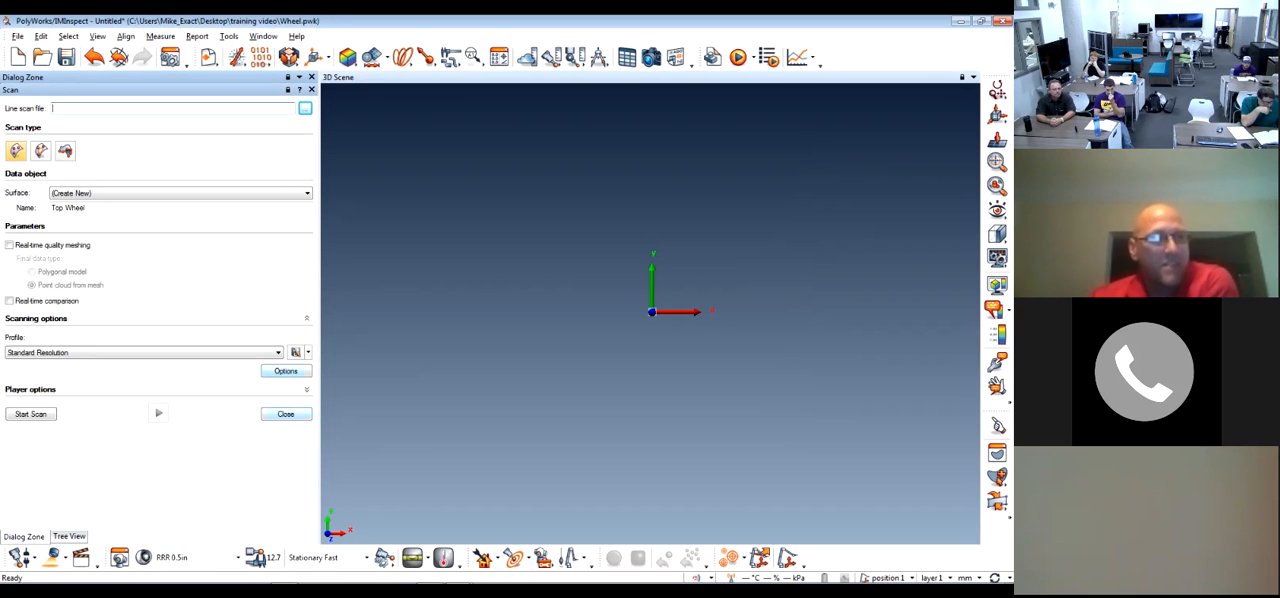
Close and reopen the scanning interface, and retry selecting surface scan 1.psl as the line scan file
click(306, 193)
click(306, 193)
click(286, 413)
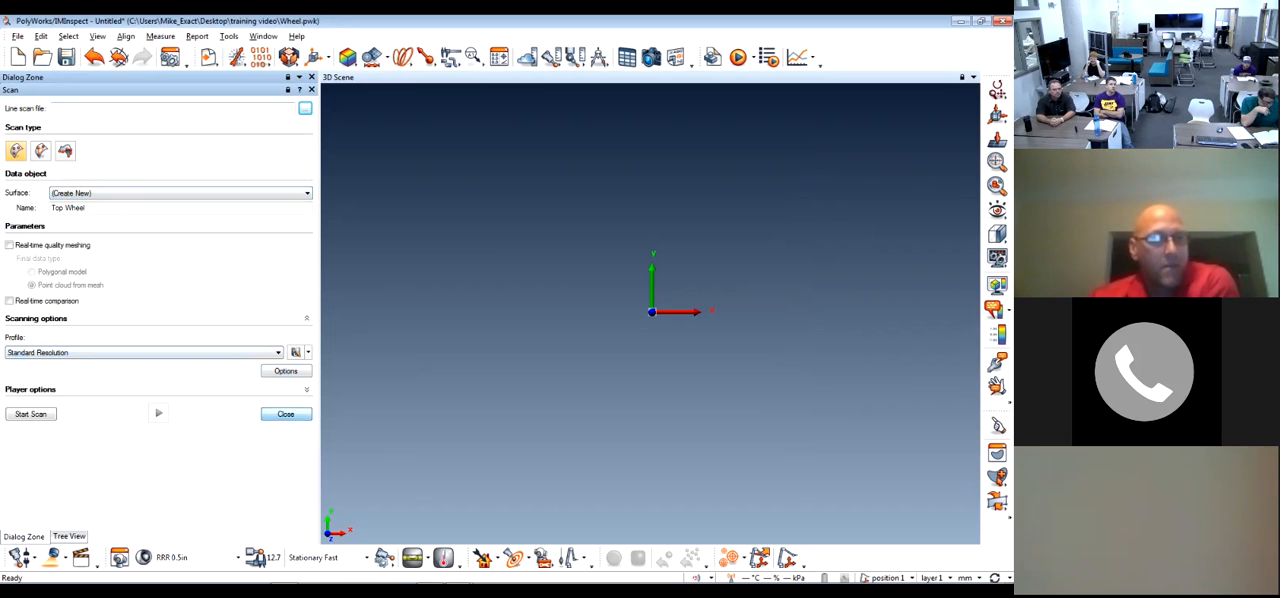
click(54, 557)
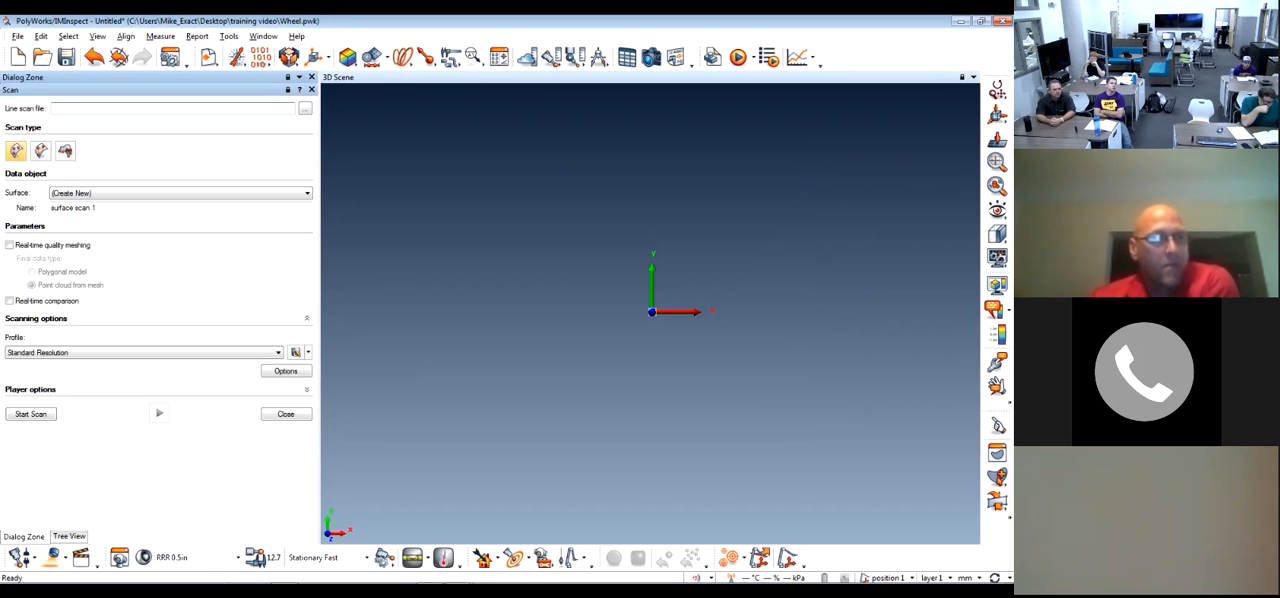
click(305, 108)
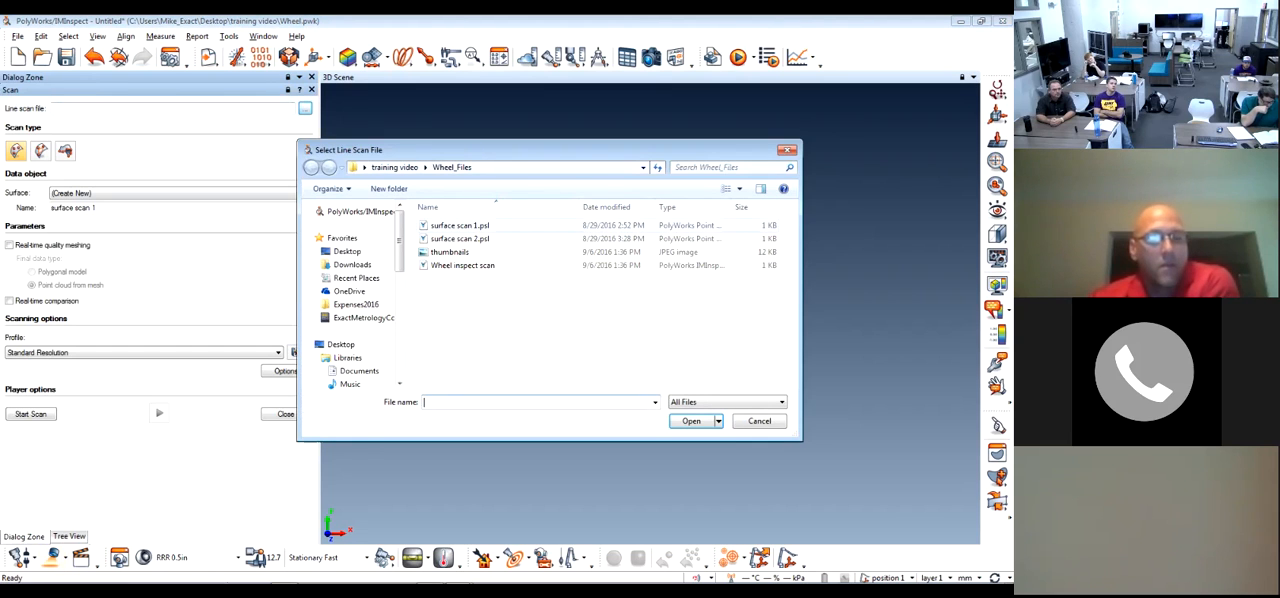
click(460, 226)
key(Return)
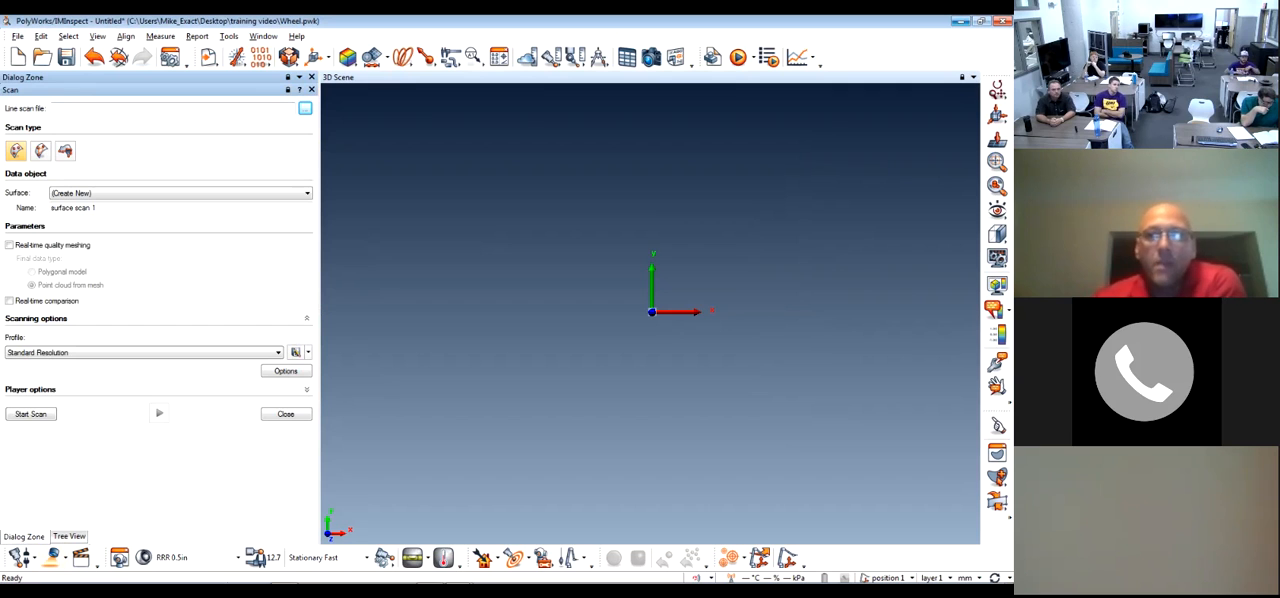
Close the IMInspect project without saving and switch to a new untitled IMInspect project
key(alt+F4)
key(n)
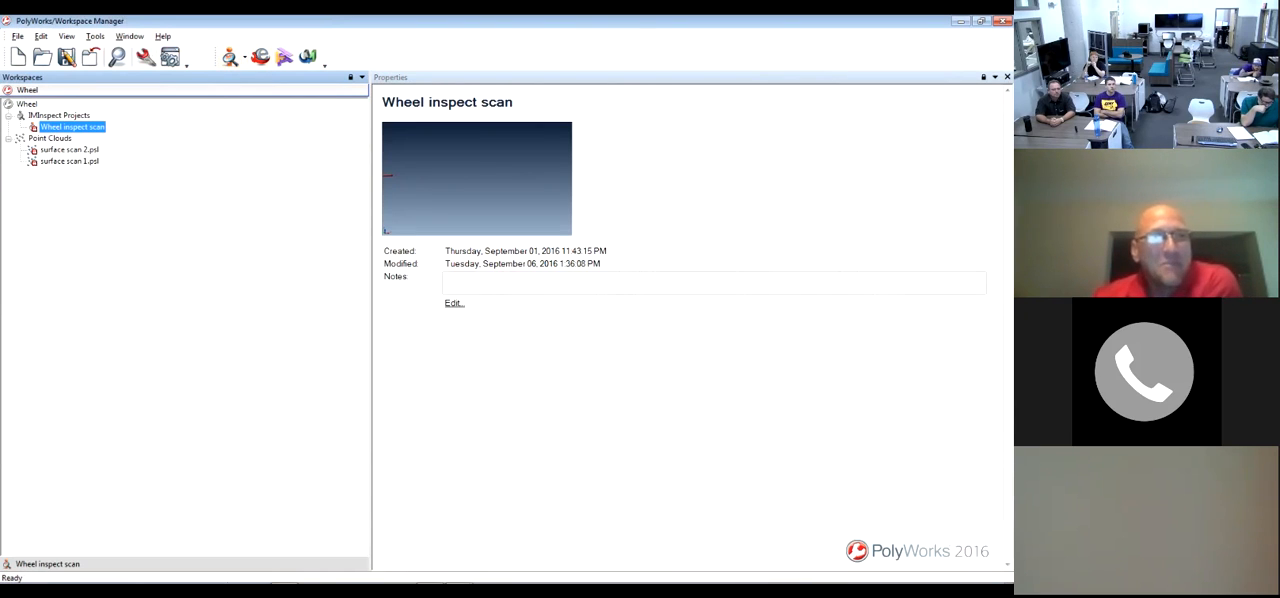
click(458, 575)
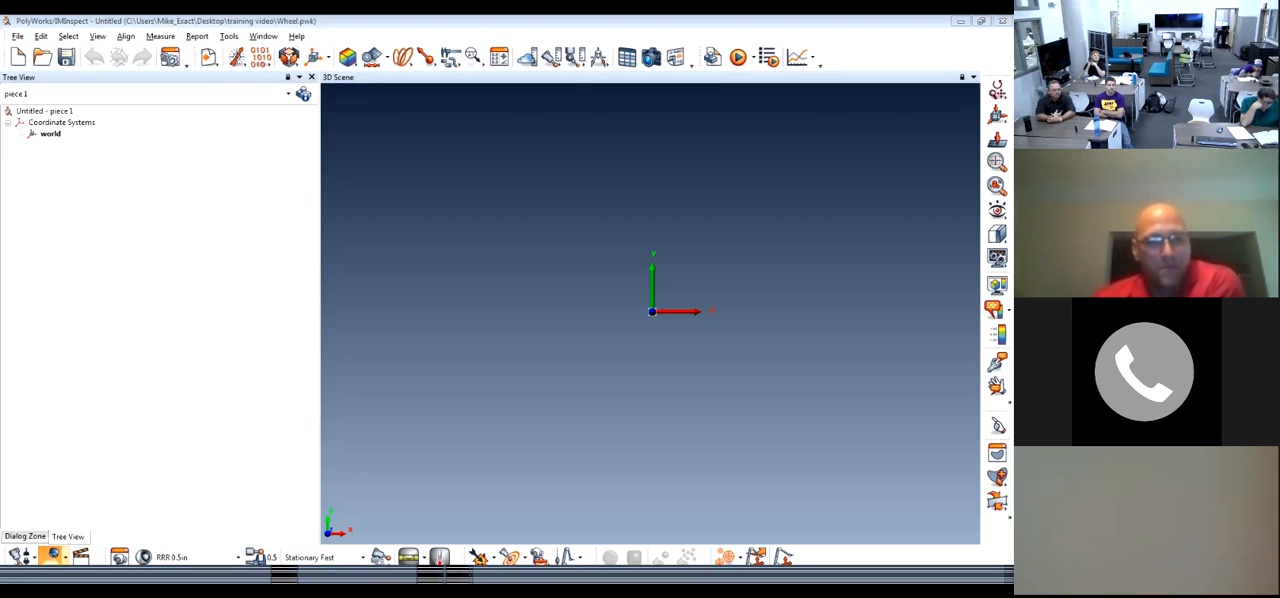
key(Return)
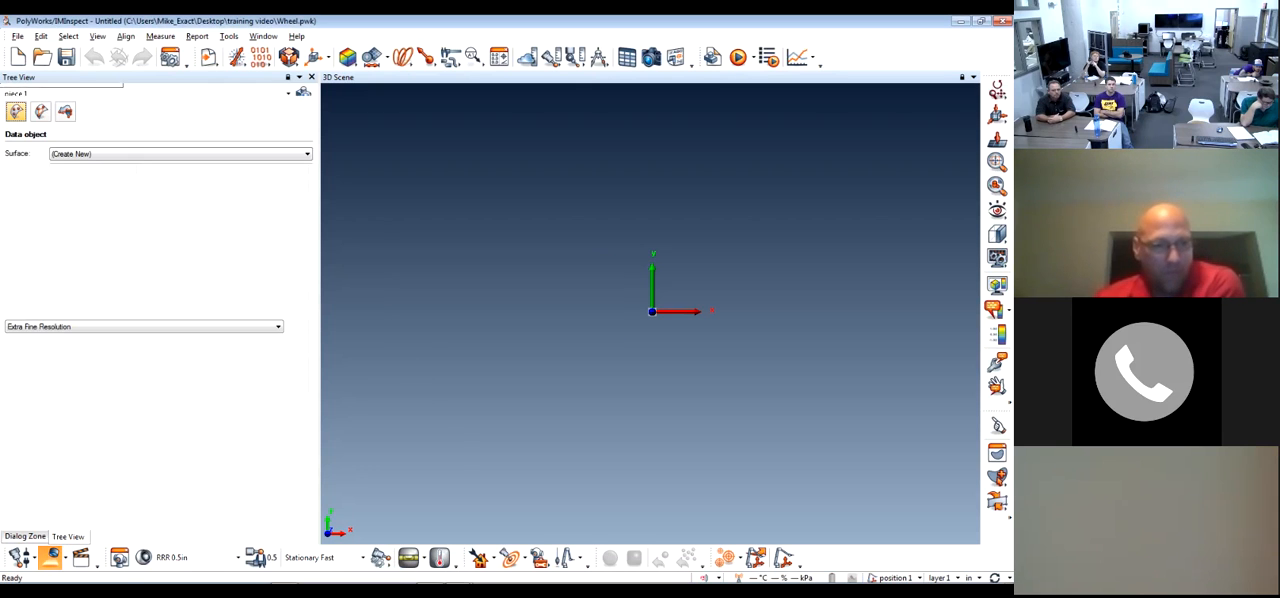
Open the scanning interface in the new untitled project
click(66, 558)
click(96, 509)
click(51, 558)
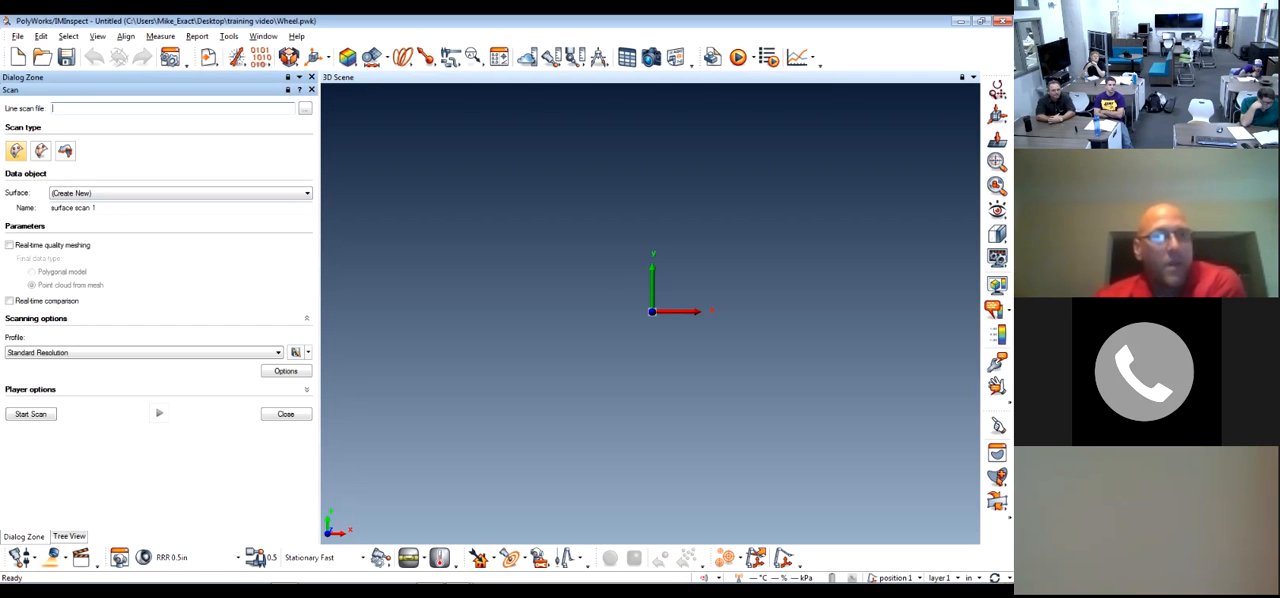
Select surface scan 1.psl as the line scan file and start the surface scan
click(305, 108)
double_click(460, 226)
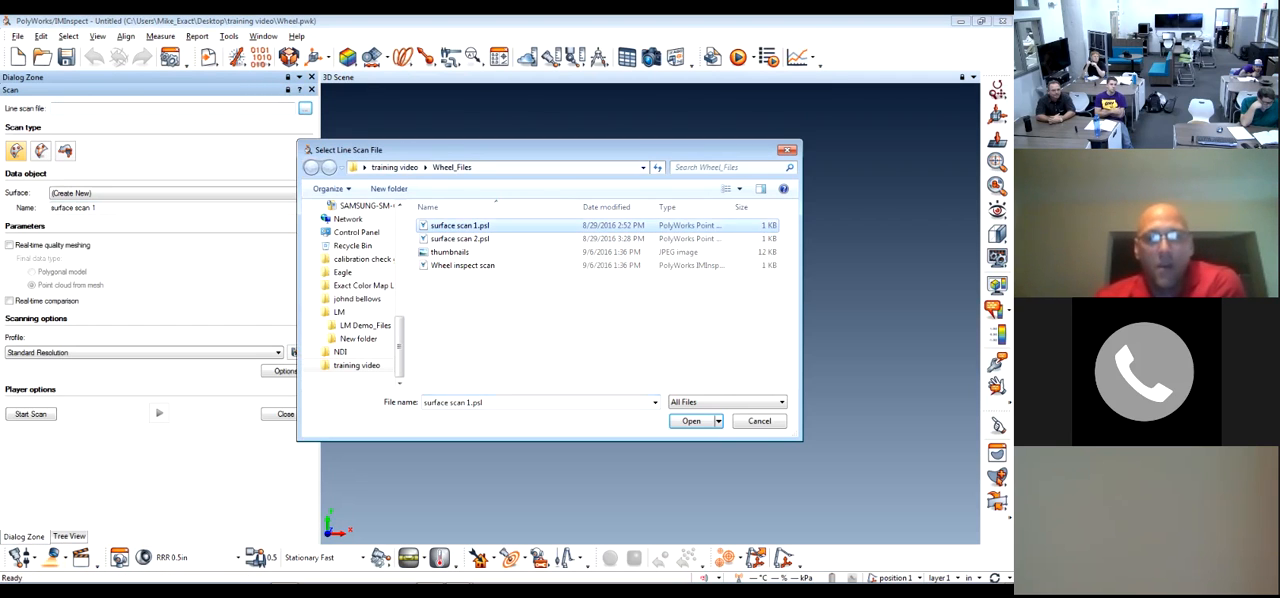
click(31, 414)
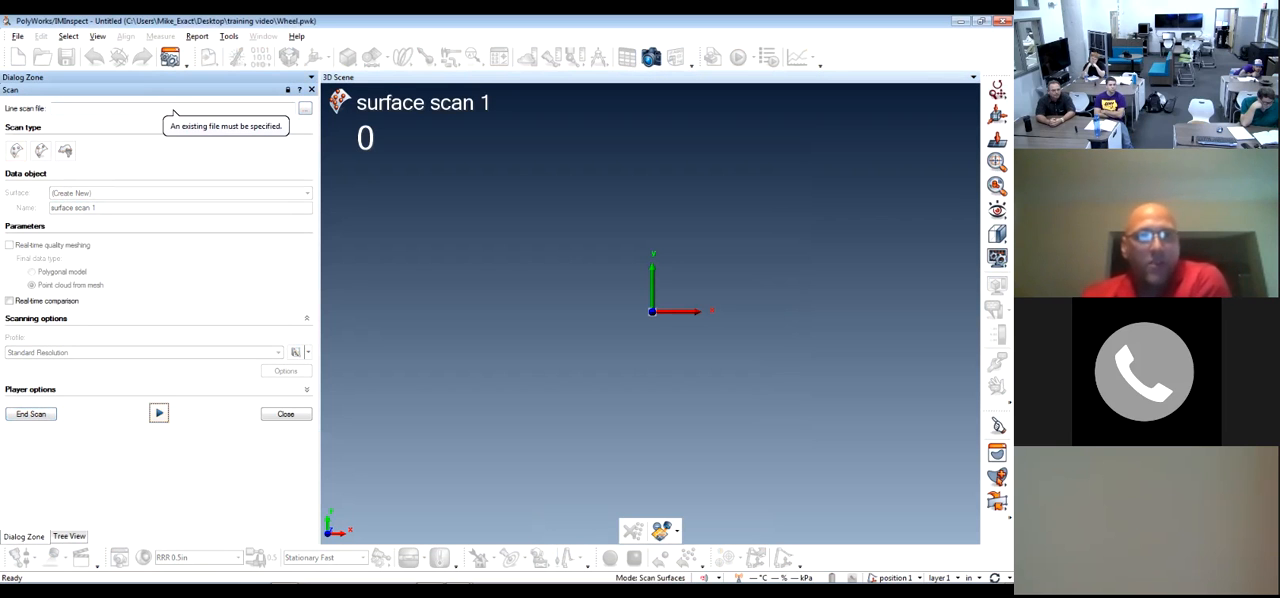
Try to load surface scan 1.psl as the line scan file in a reopened scanning interface, and close that interface
click(311, 90)
click(53, 558)
click(305, 108)
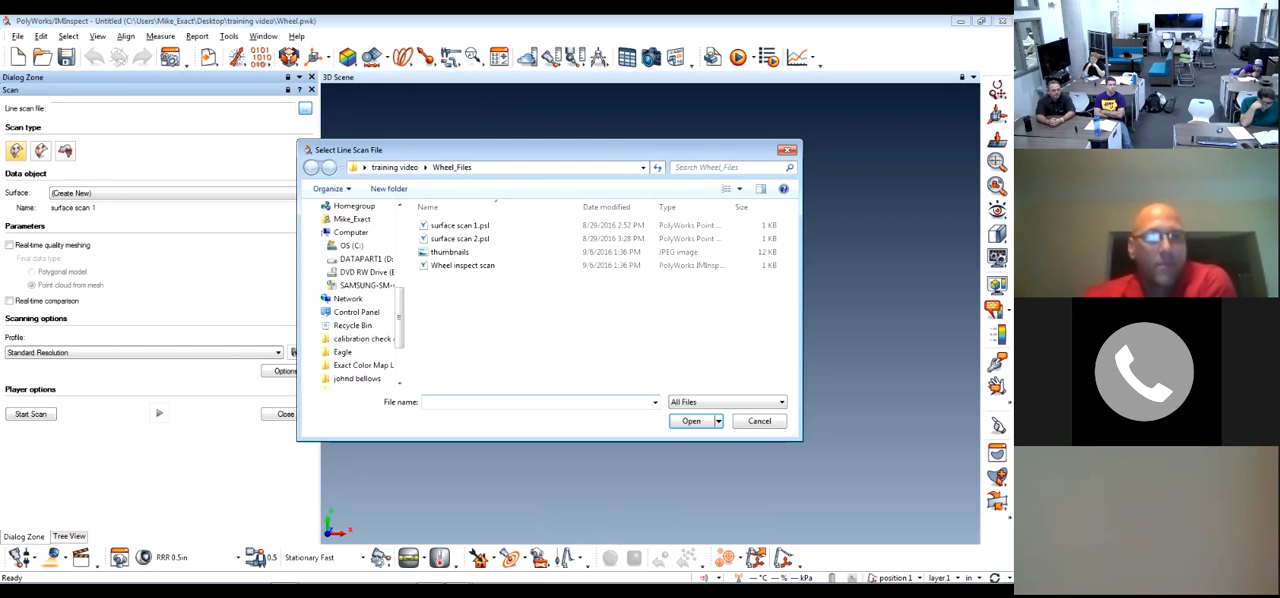
click(460, 226)
click(691, 421)
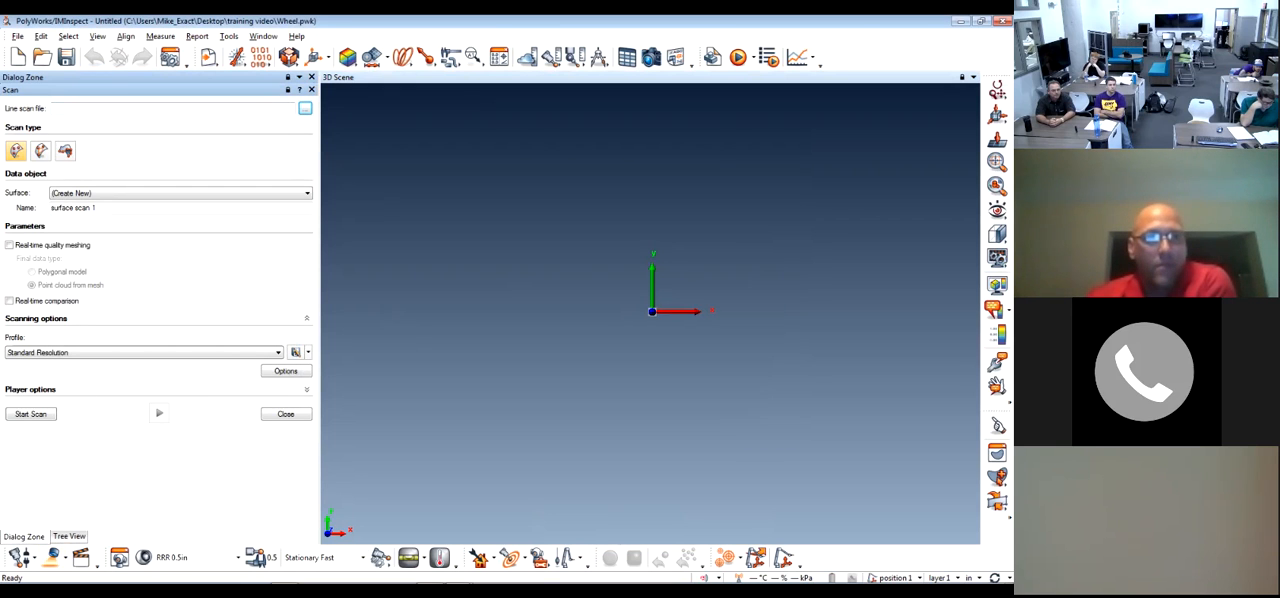
click(305, 108)
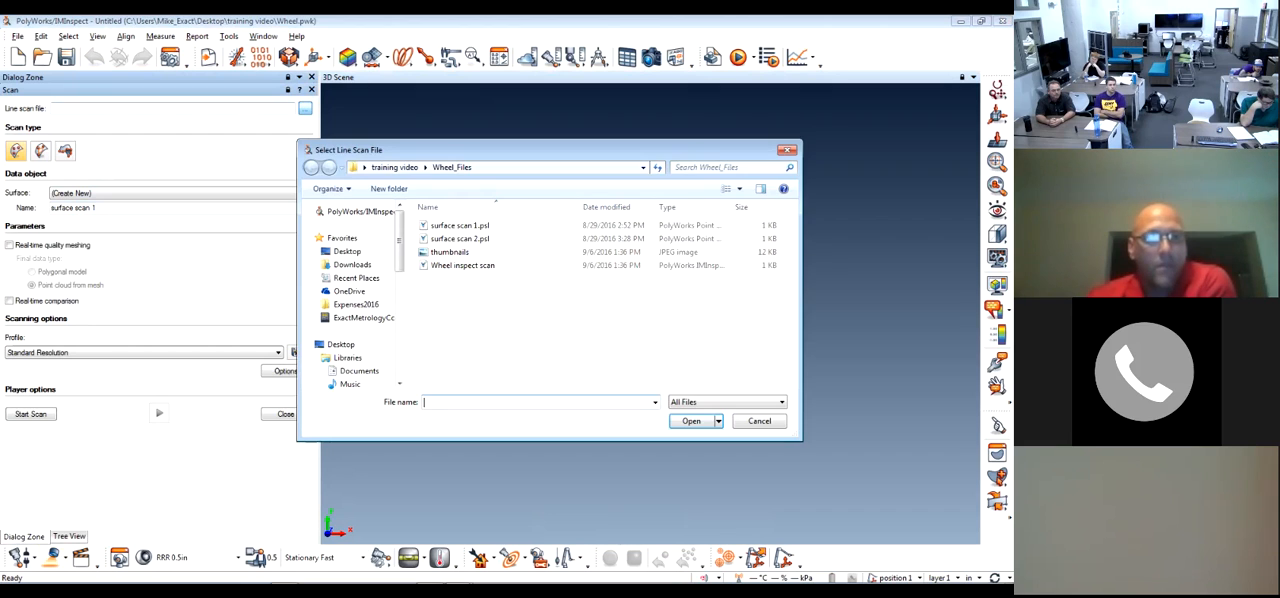
click(759, 421)
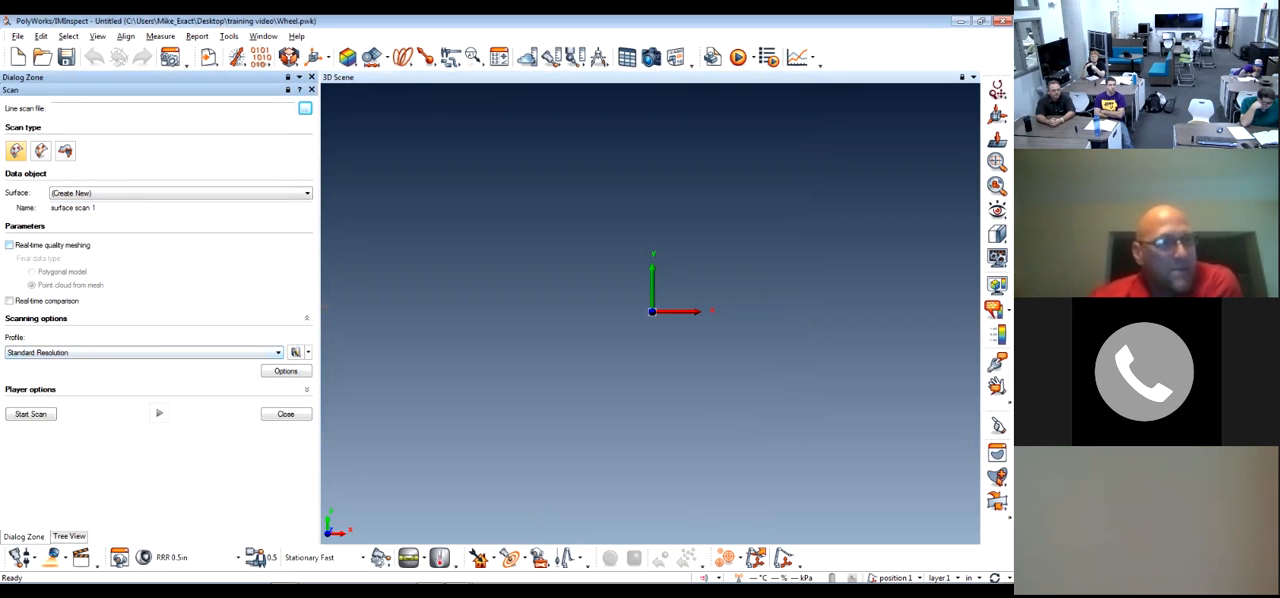
click(286, 414)
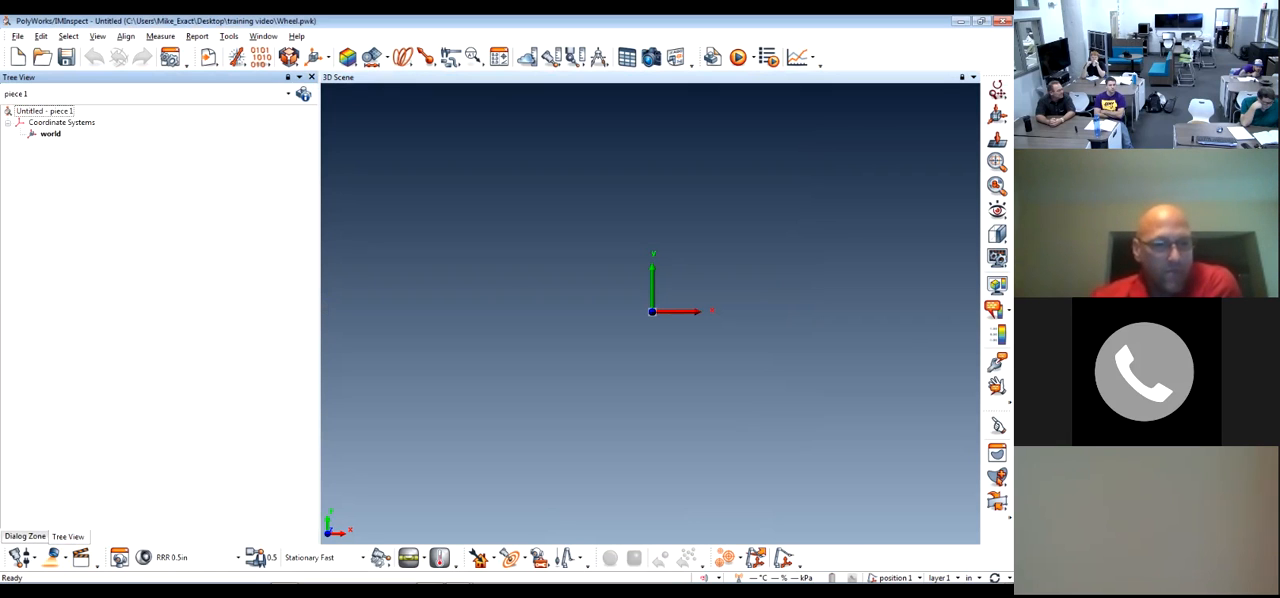
Close the Wheel inspect scan project without saving its changes
click(430, 575)
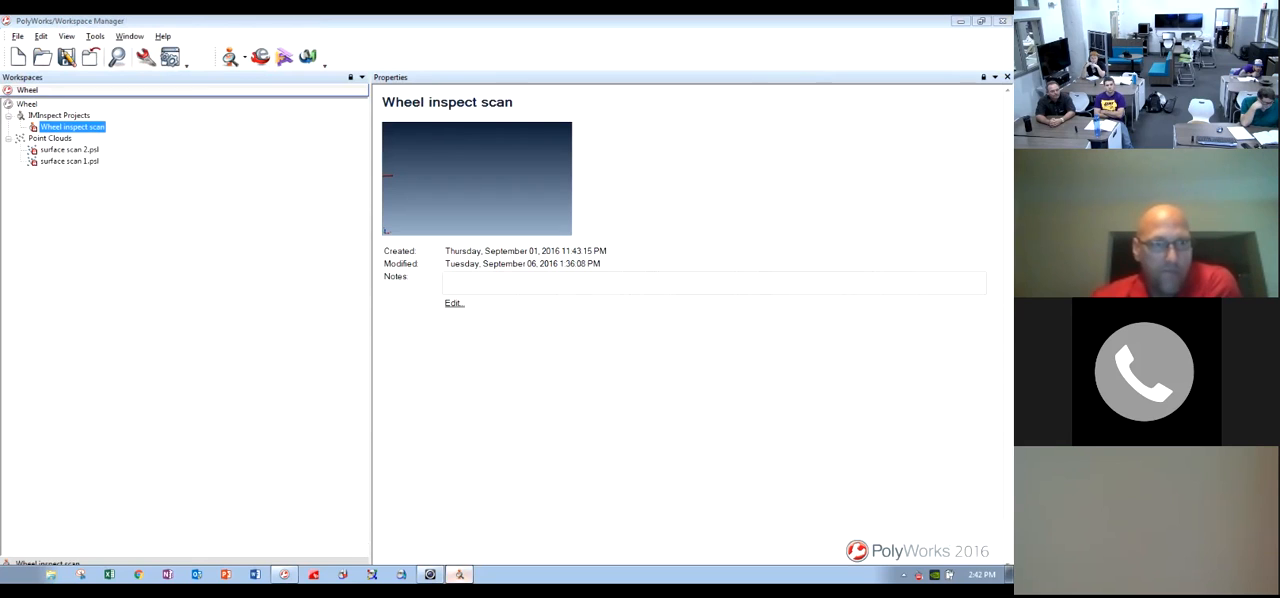
click(961, 21)
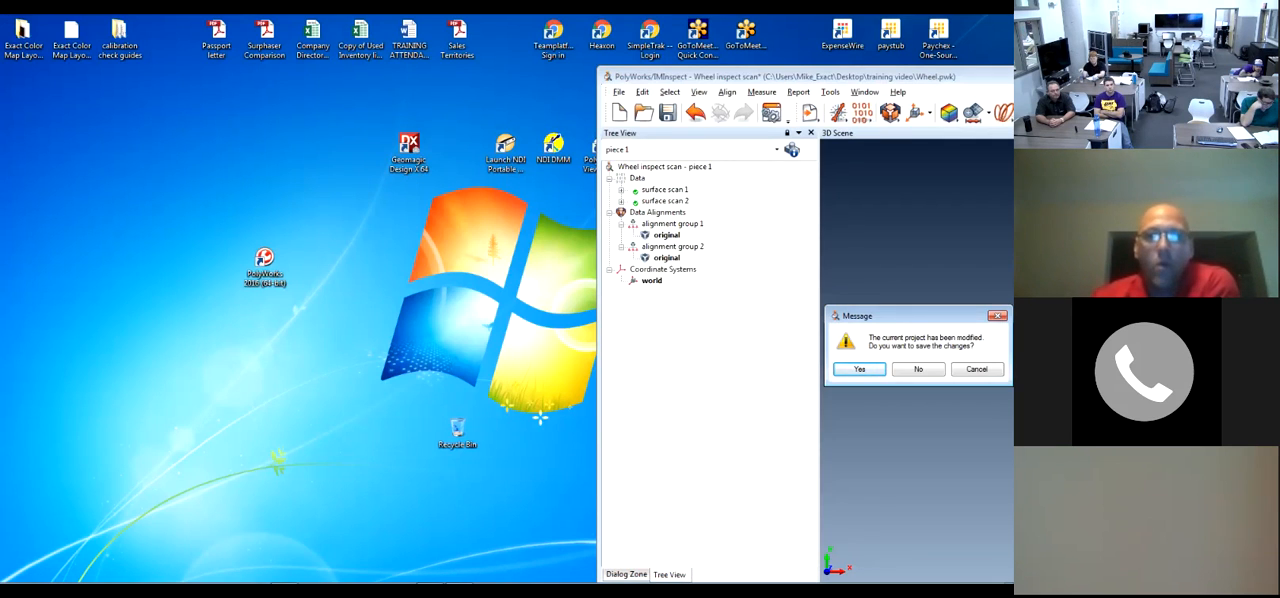
key(Tab)
key(Return)
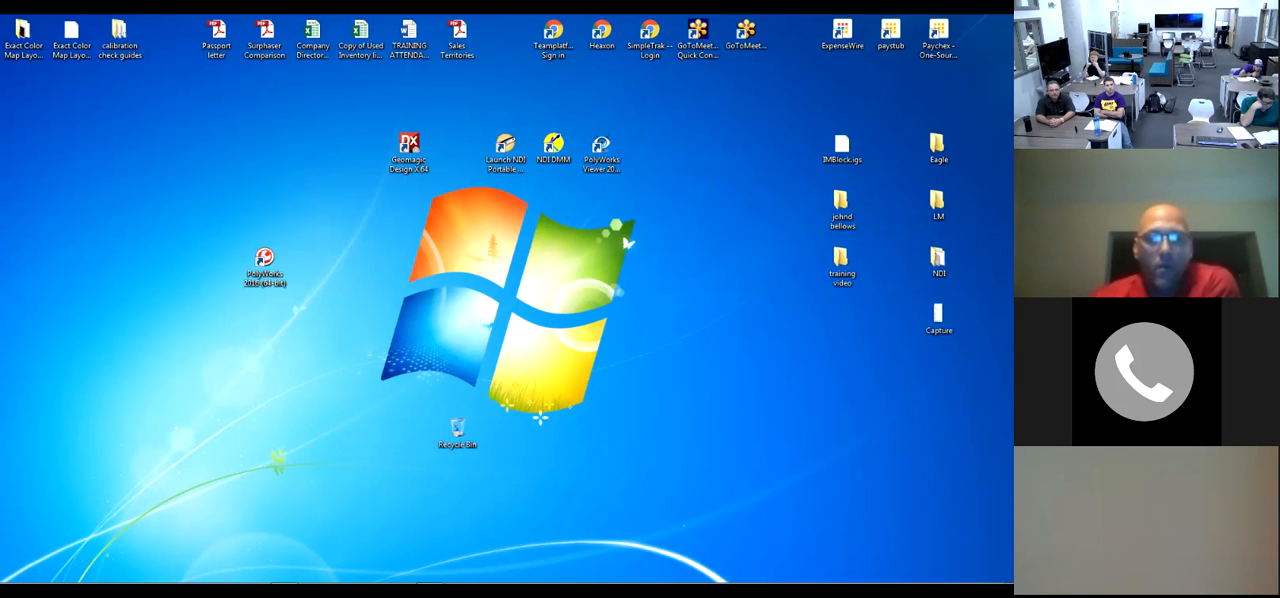
Open a new untitled IMInspect project from the Workspace Manager and start its scanning interface
click(284, 574)
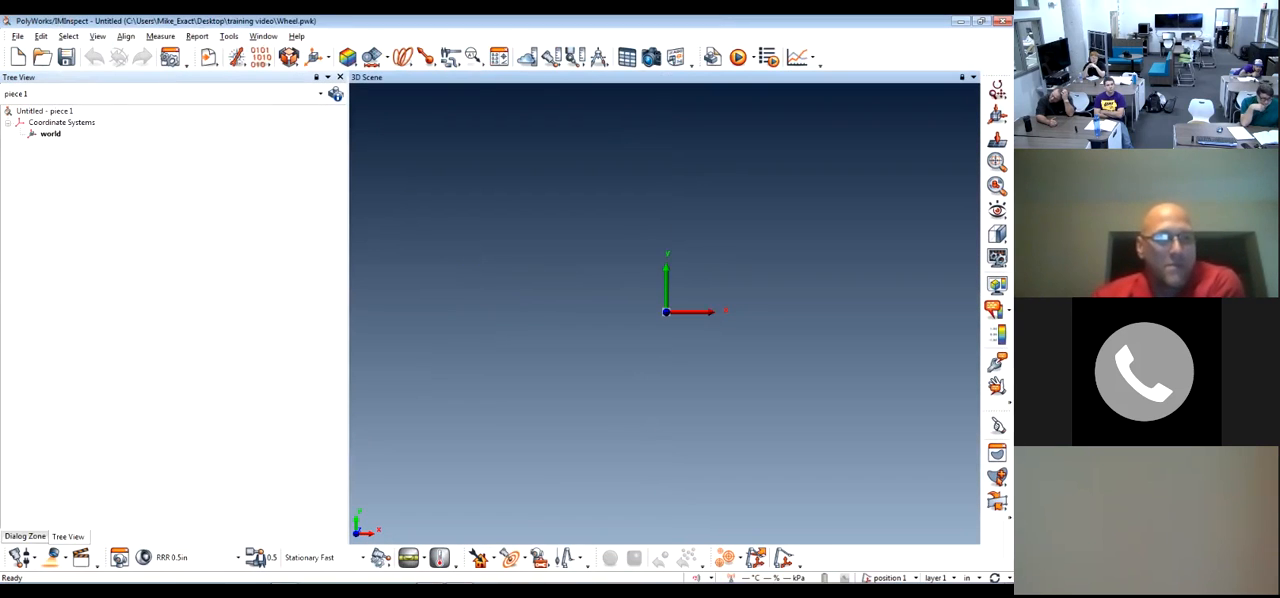
click(66, 558)
click(100, 509)
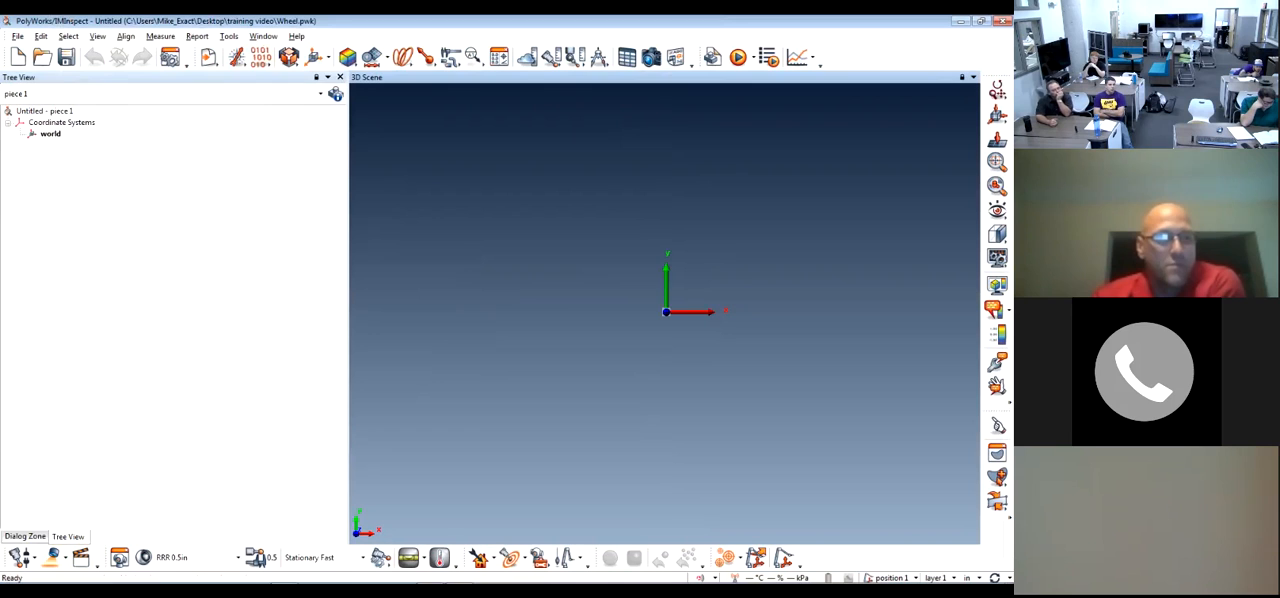
click(53, 558)
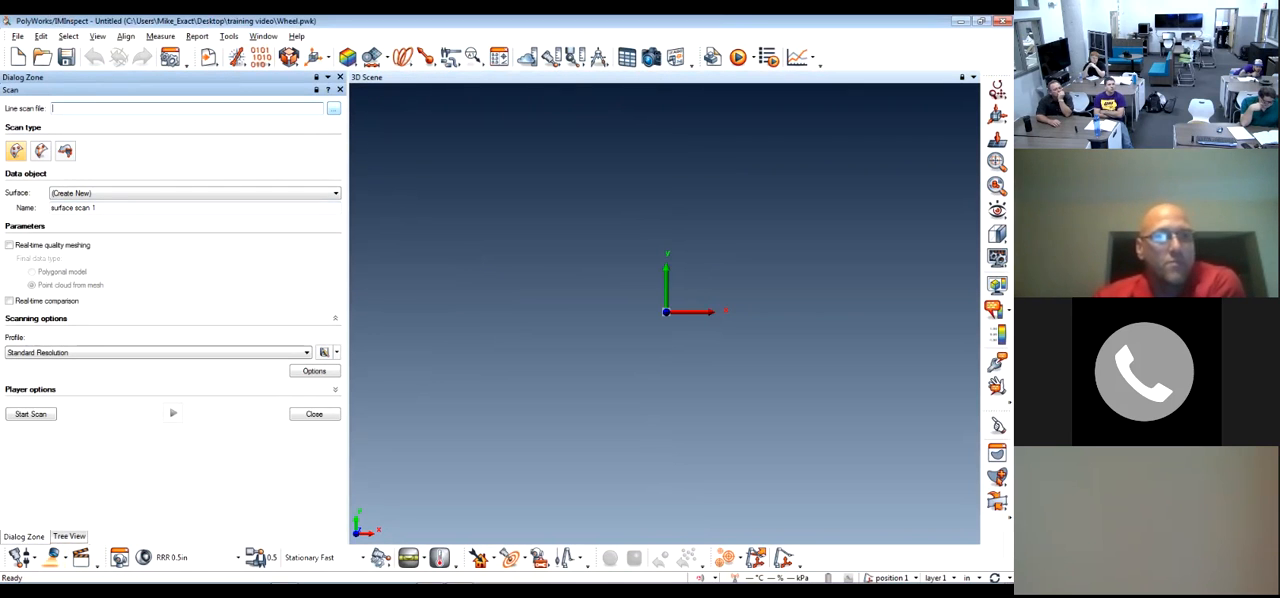
Load surface scan 1.psl as the line scan file and play back the surface scan with the Standard Resolution profile
click(333, 108)
double_click(460, 226)
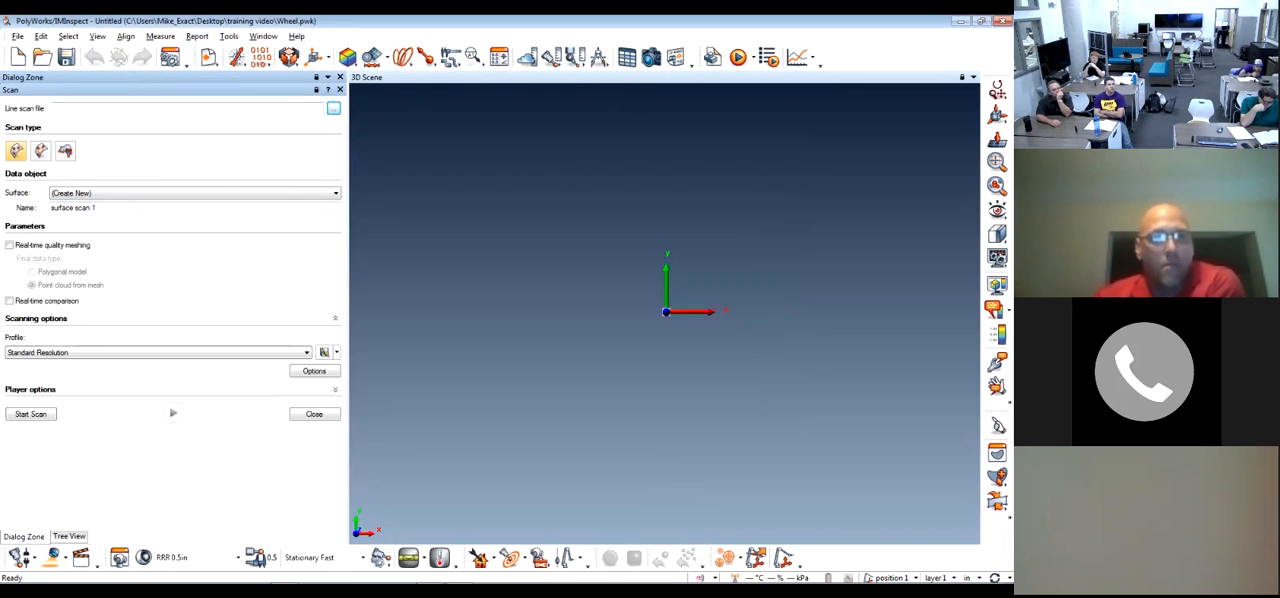
click(31, 414)
click(173, 413)
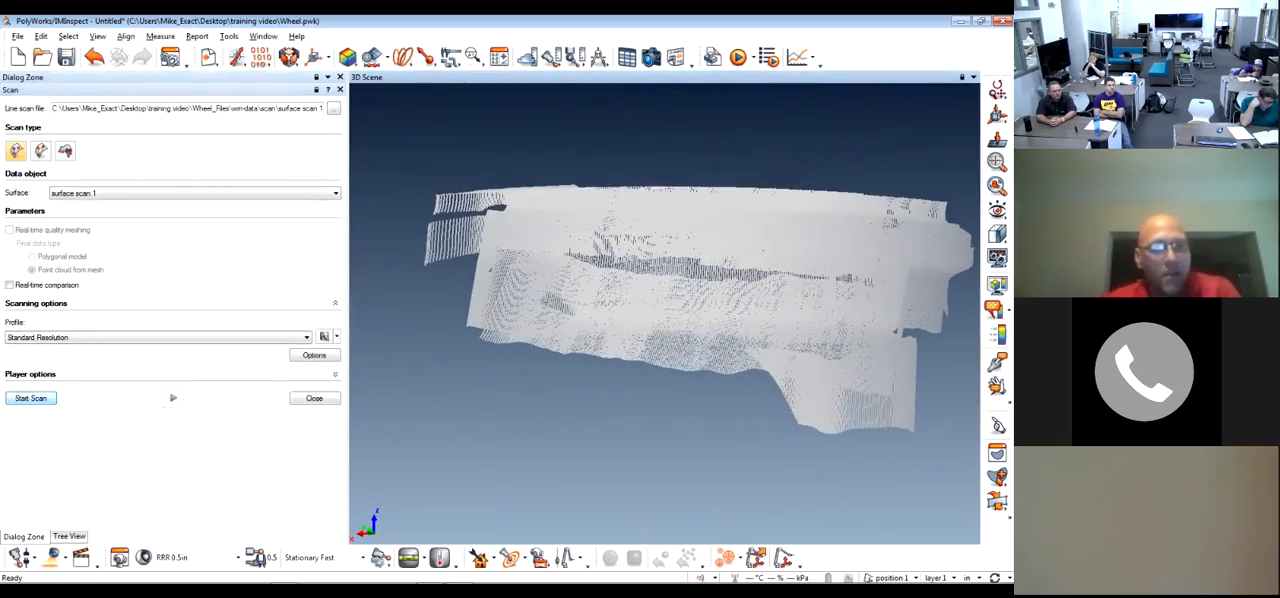
Close the scanning interface and rename the surface scan 1 data object as Top Wheel
click(314, 398)
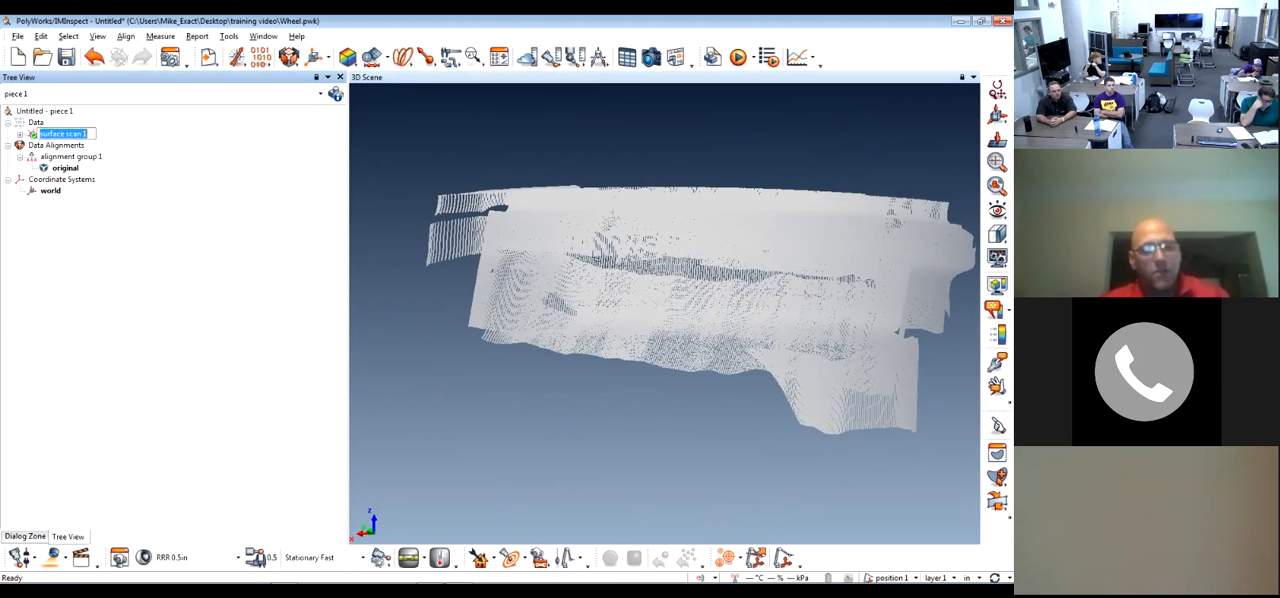
text(Top Wheel)
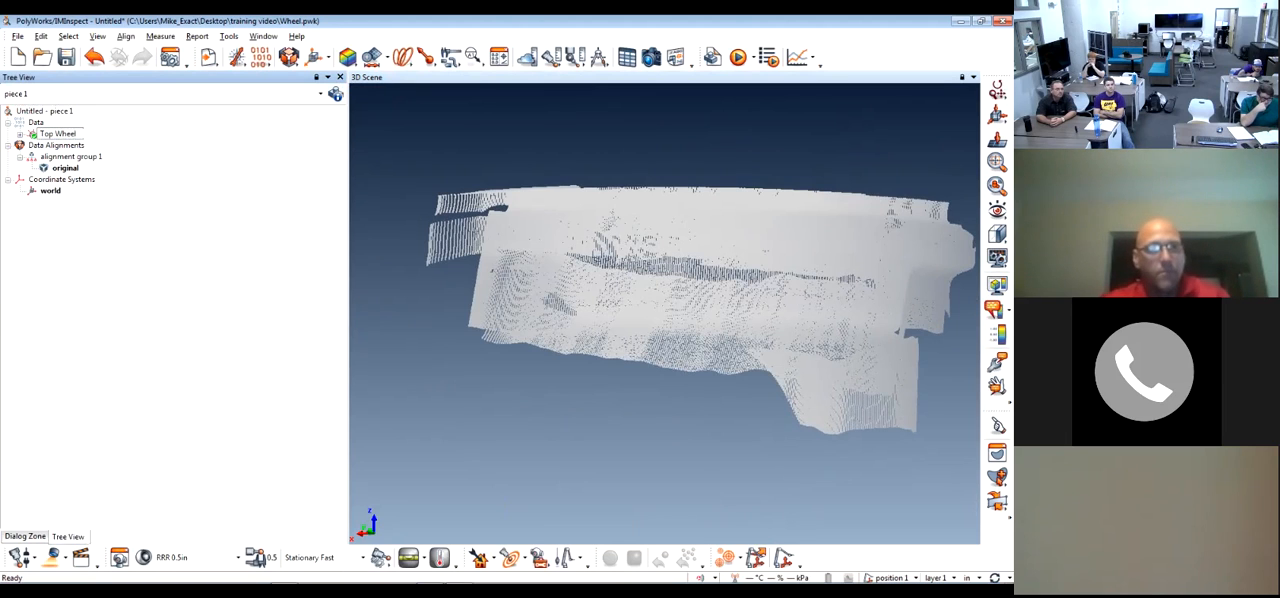
key(Return)
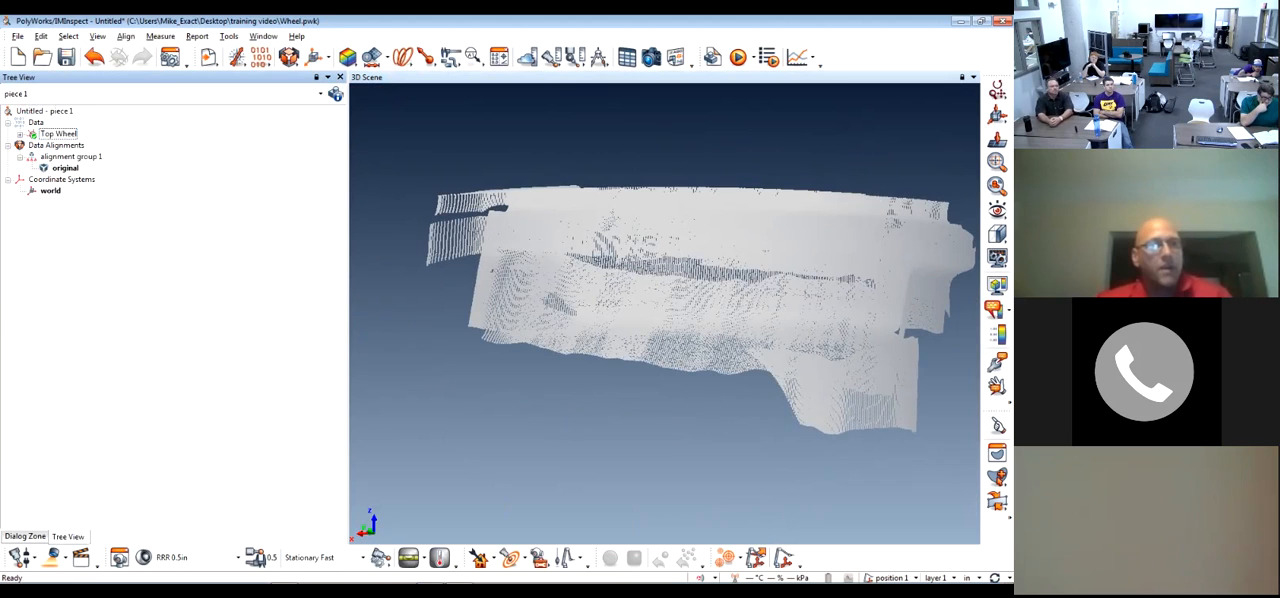
Check the properties of the Top Wheel data object and examine its point cloud up close and from different angles
right_click(60, 134)
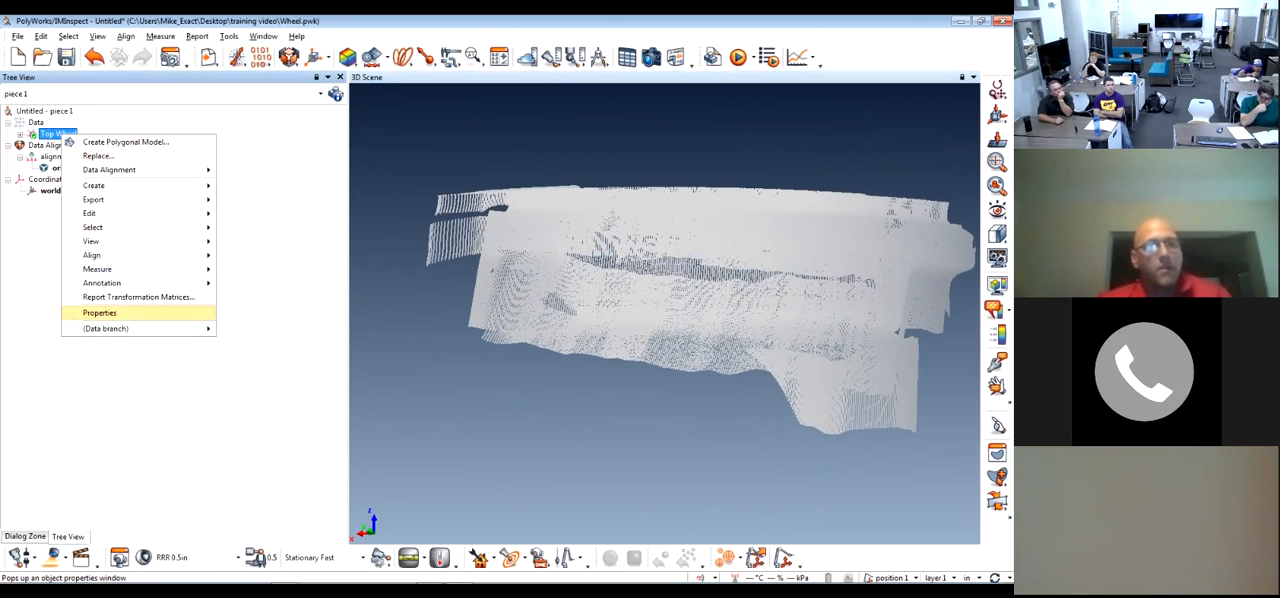
key(Return)
double_click(56, 107)
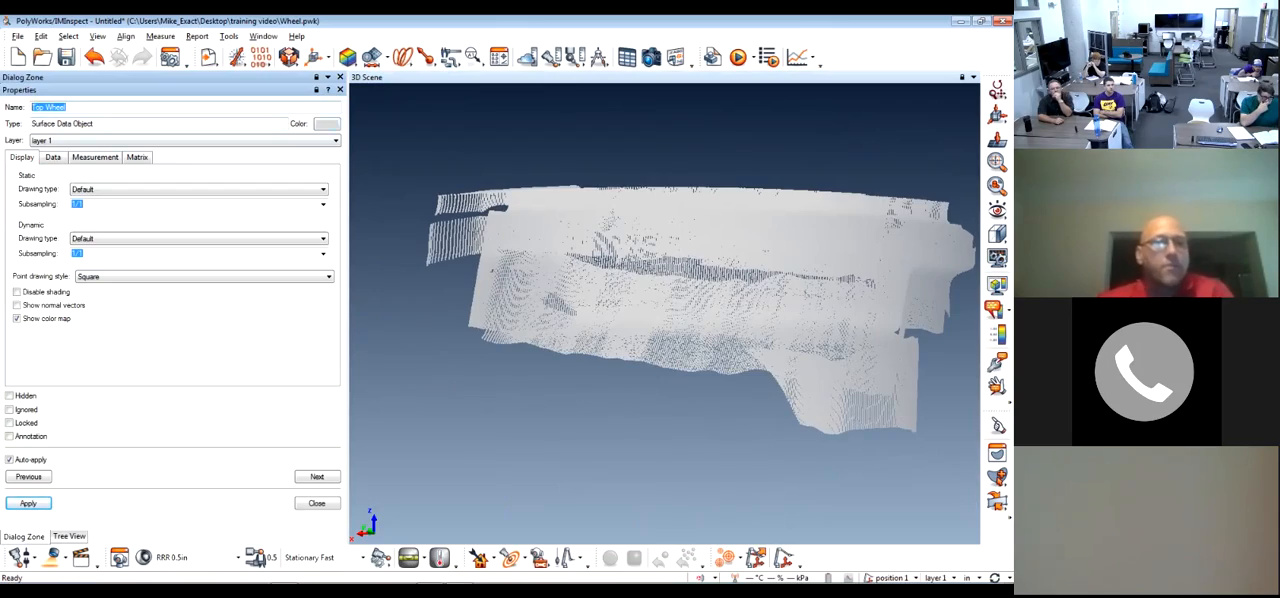
key(Escape)
scroll(710, 299, down, 5)
scroll(710, 299, up, 10)
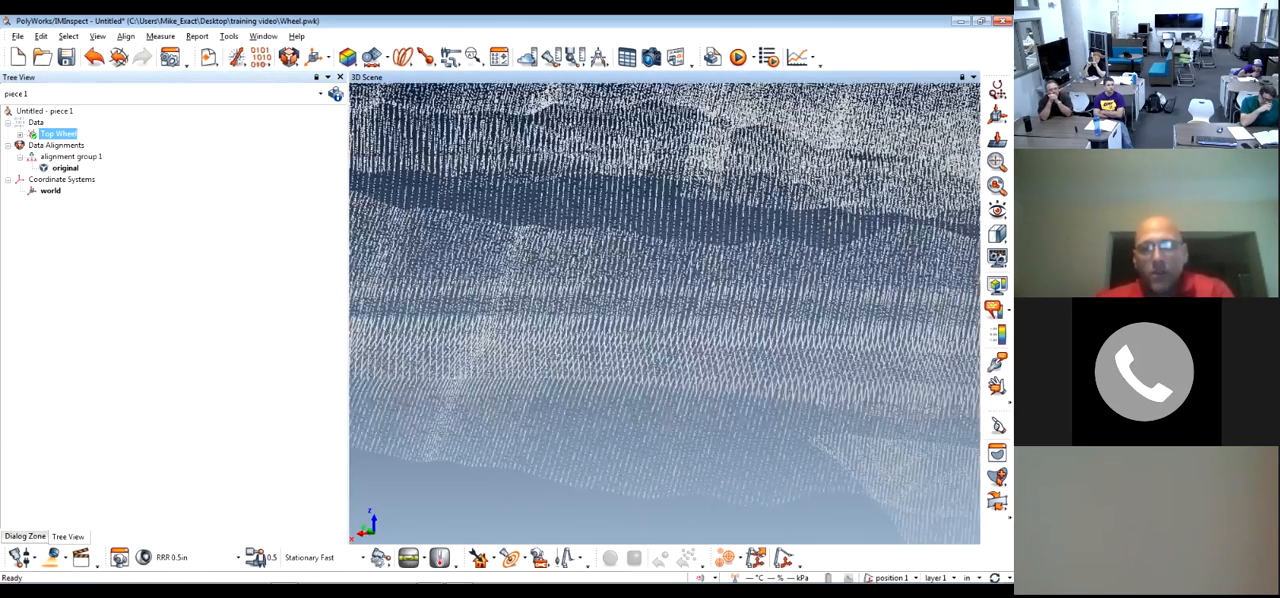
scroll(710, 299, down, 4)
drag(664, 313, 690, 275)
scroll(664, 313, up, 6)
scroll(664, 313, down, 5)
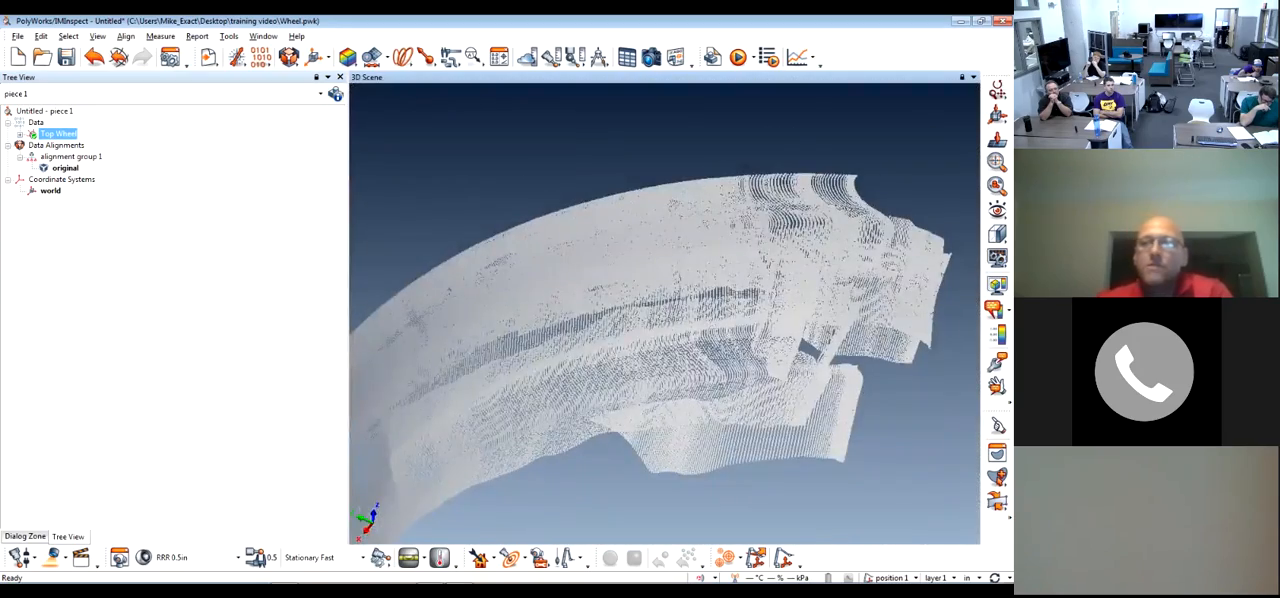
drag(664, 313, 662, 297)
Try red and green as the display colour of the Top Wheel data object, and restore it to light grey
double_click(58, 134)
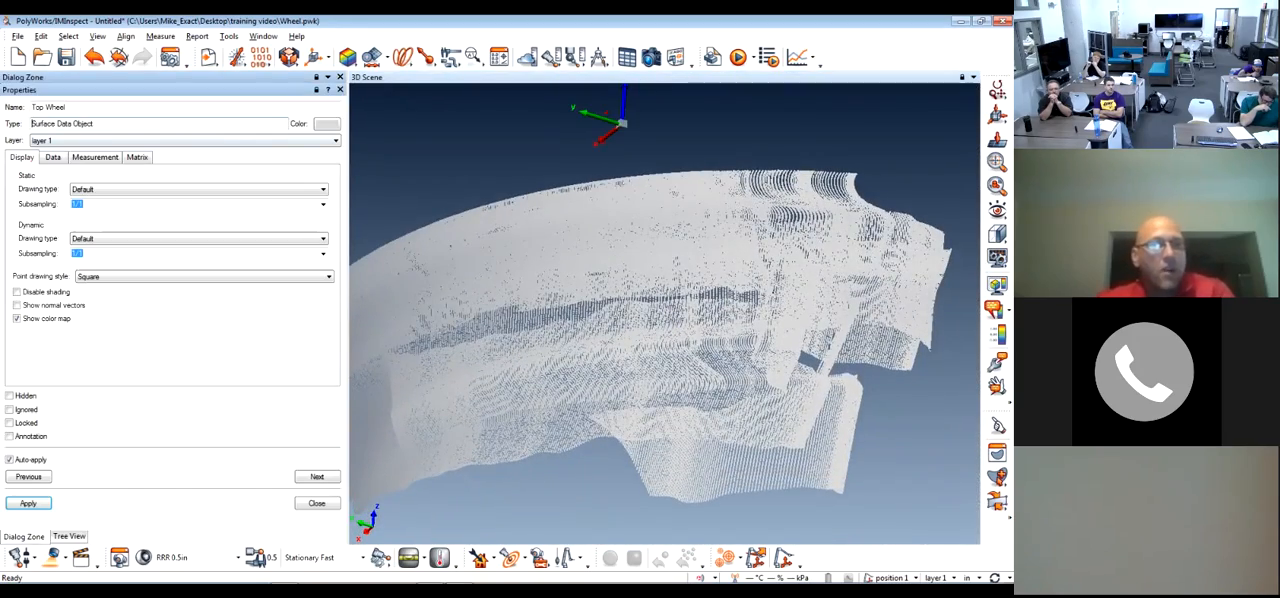
click(326, 124)
click(323, 164)
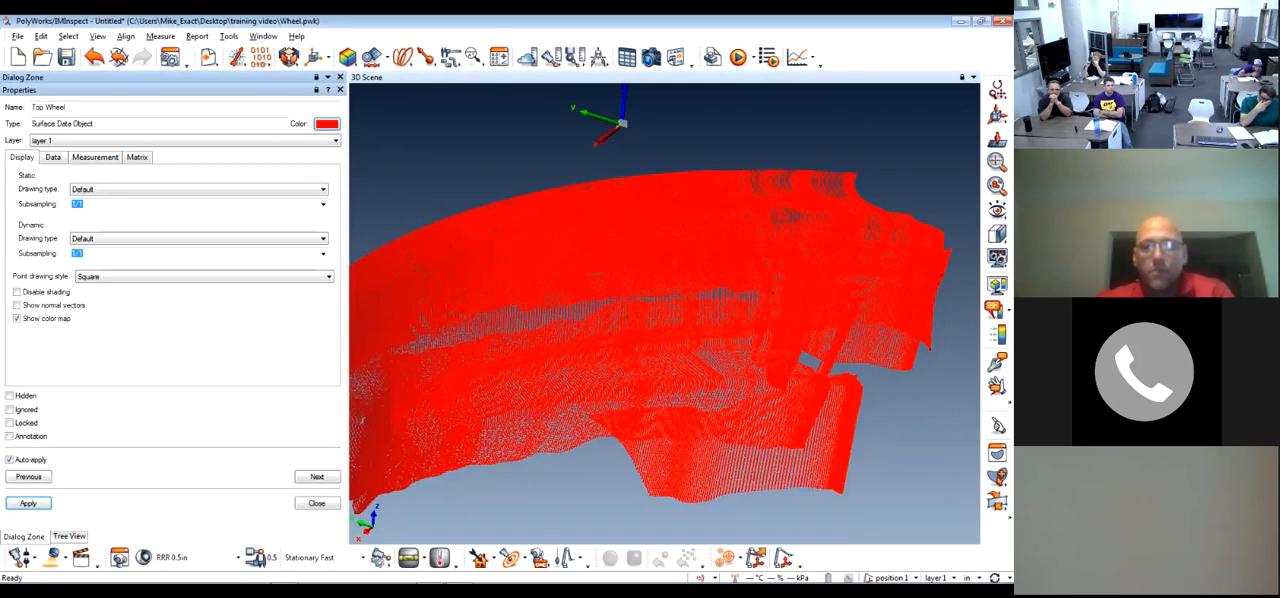
drag(480, 290, 478, 255)
click(327, 124)
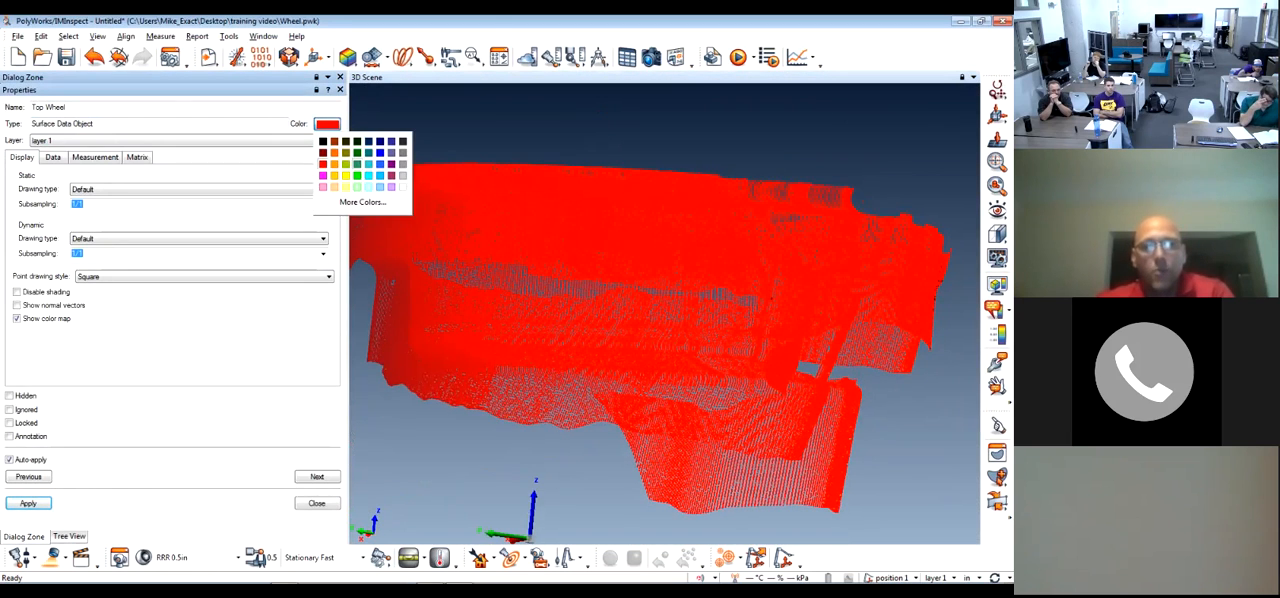
click(357, 164)
scroll(582, 232, down, 3)
click(327, 124)
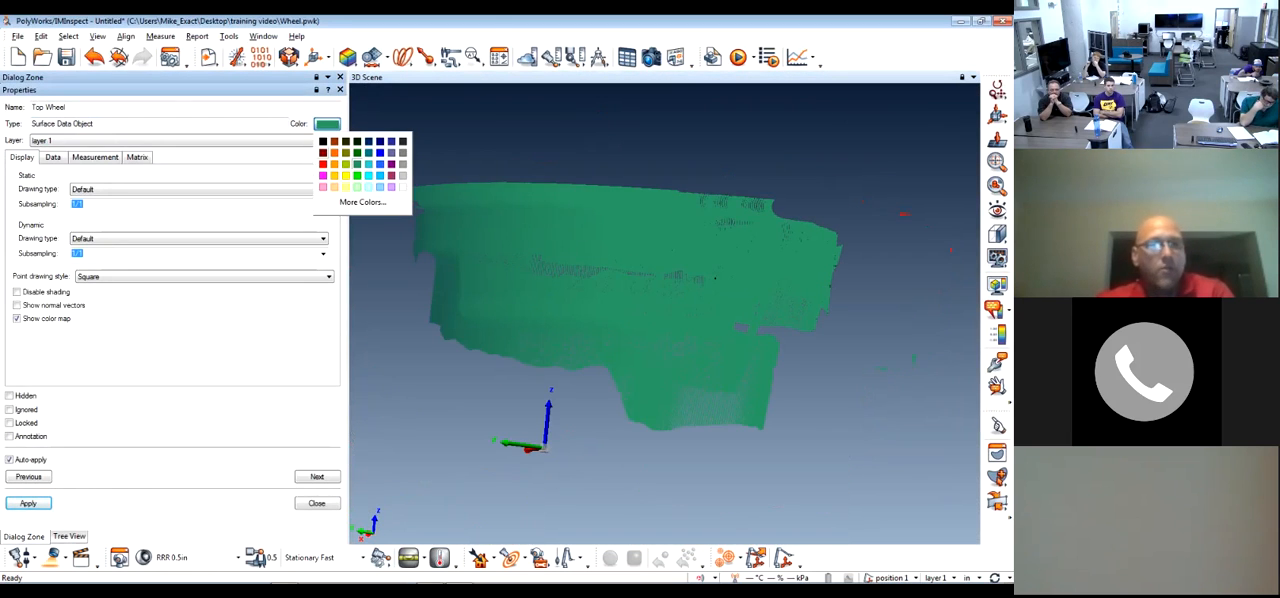
click(403, 176)
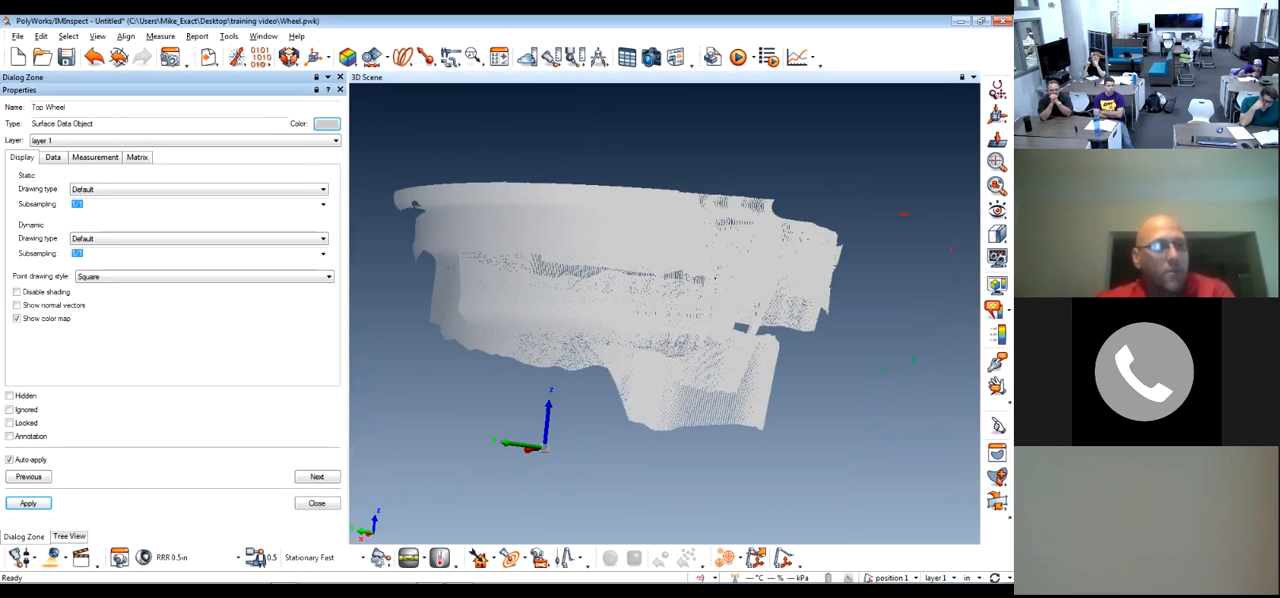
click(69, 536)
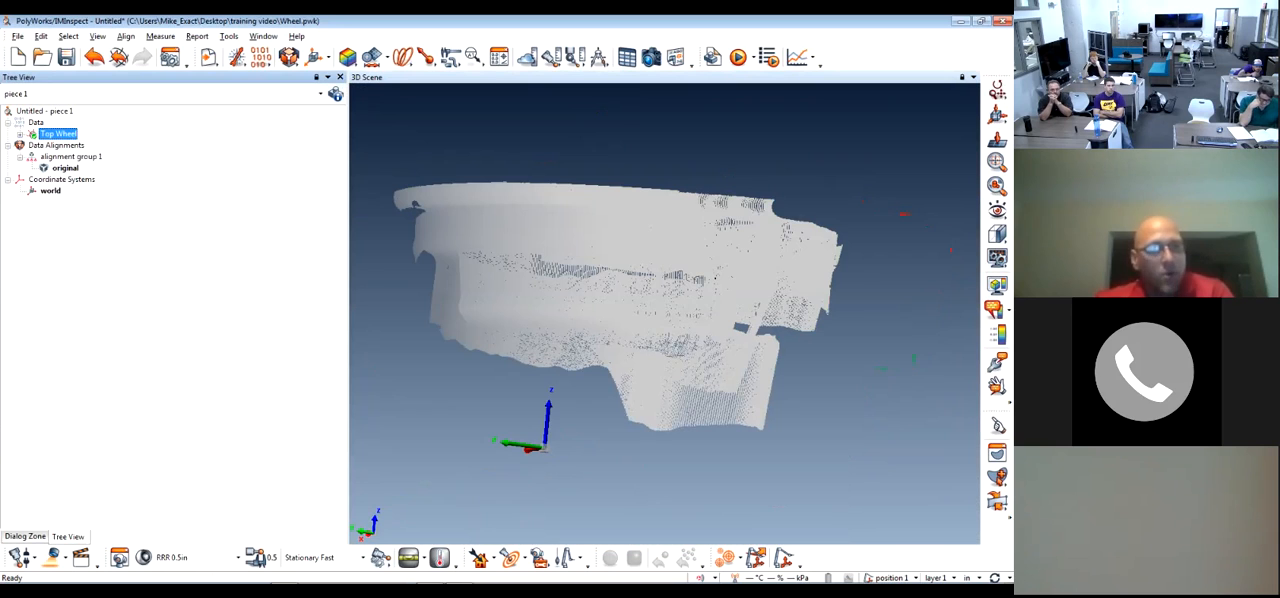
Widen the 3D scene and move the device to a new position 2 with the Custom alignment method
drag(348, 300, 161, 300)
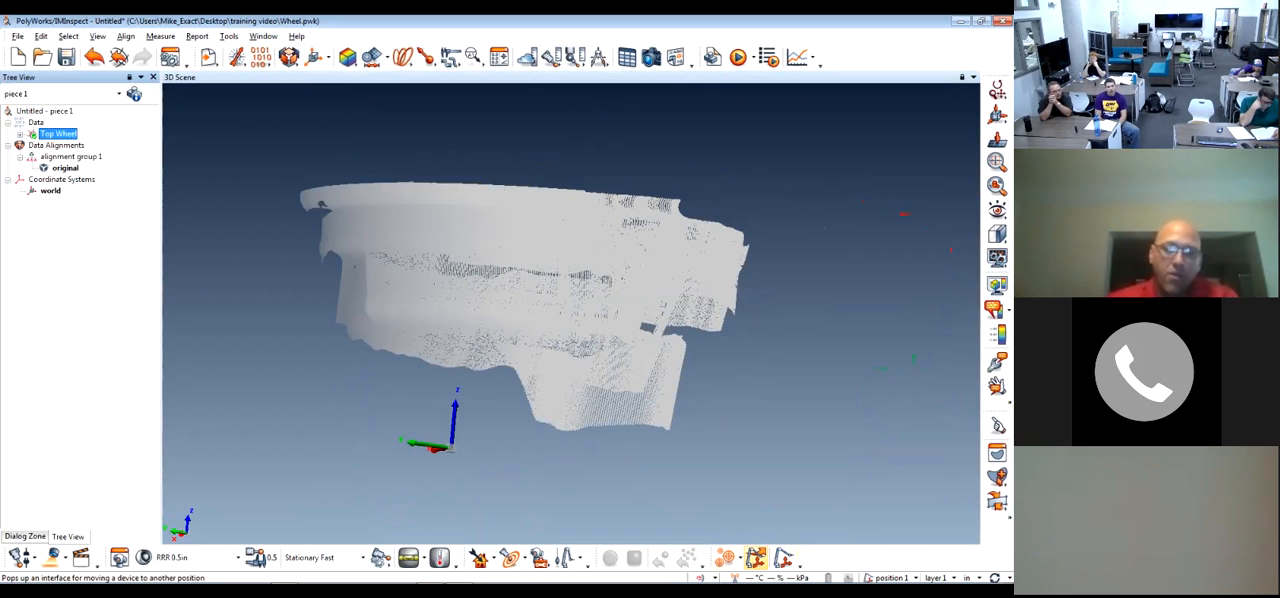
click(755, 557)
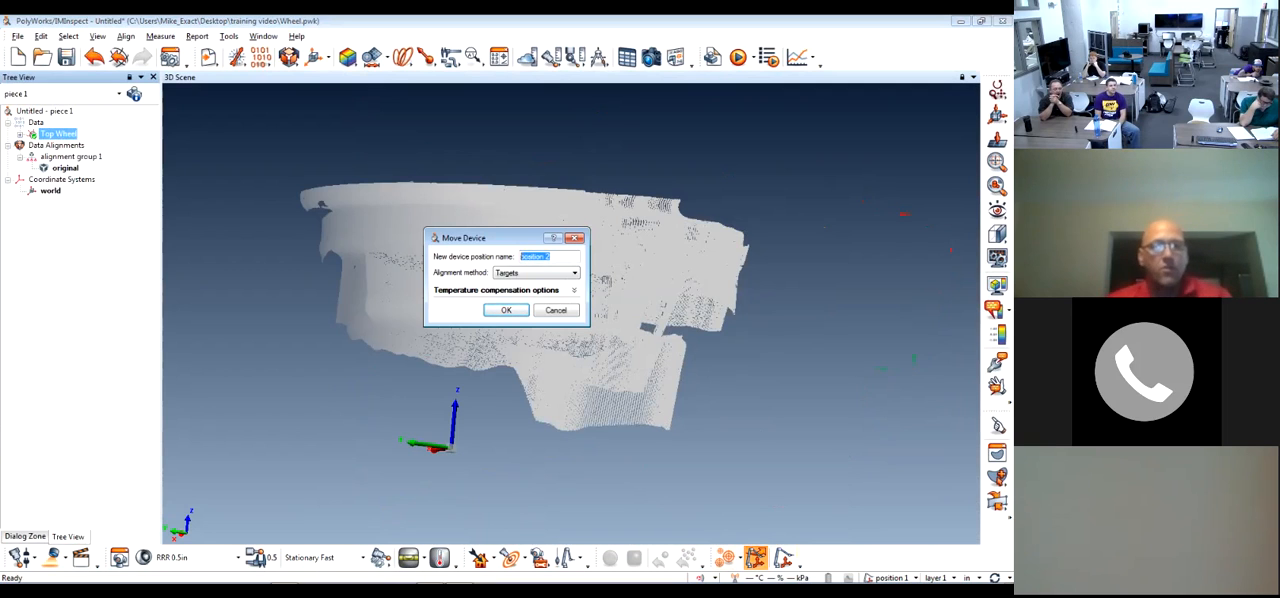
click(565, 273)
click(515, 285)
click(573, 290)
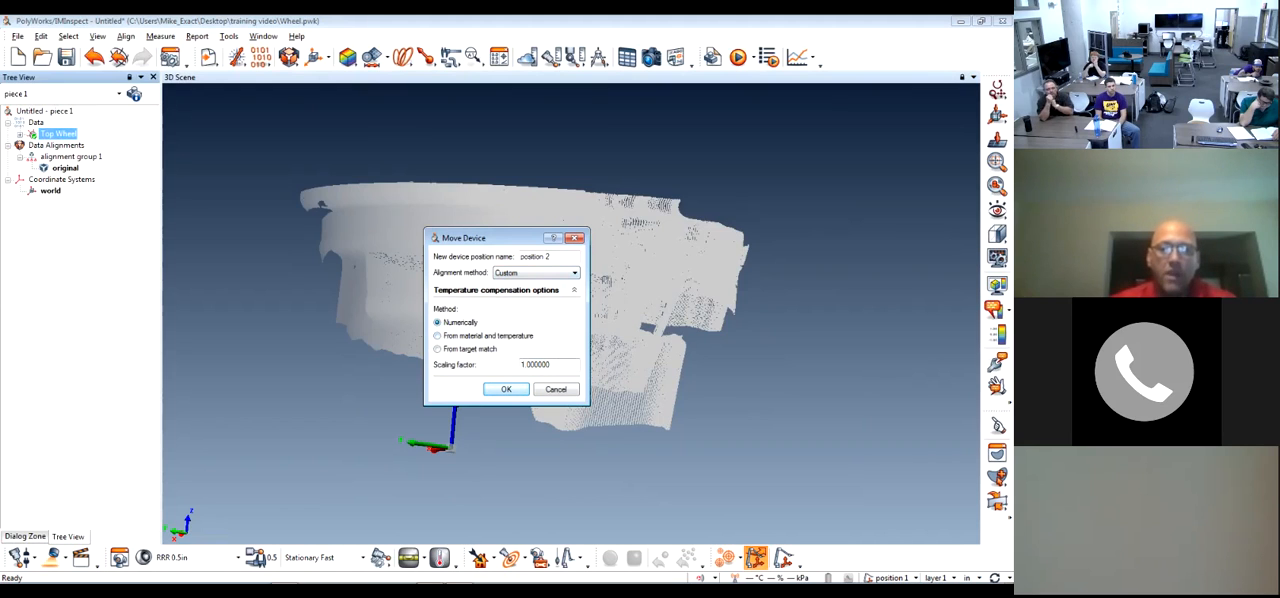
click(573, 290)
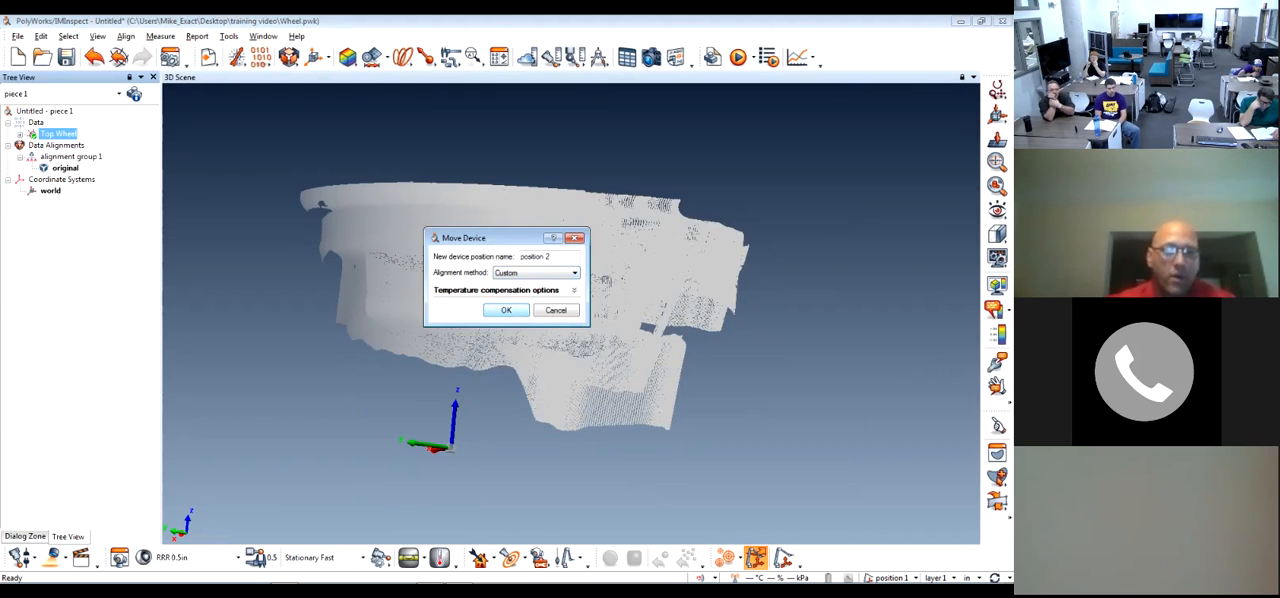
key(Return)
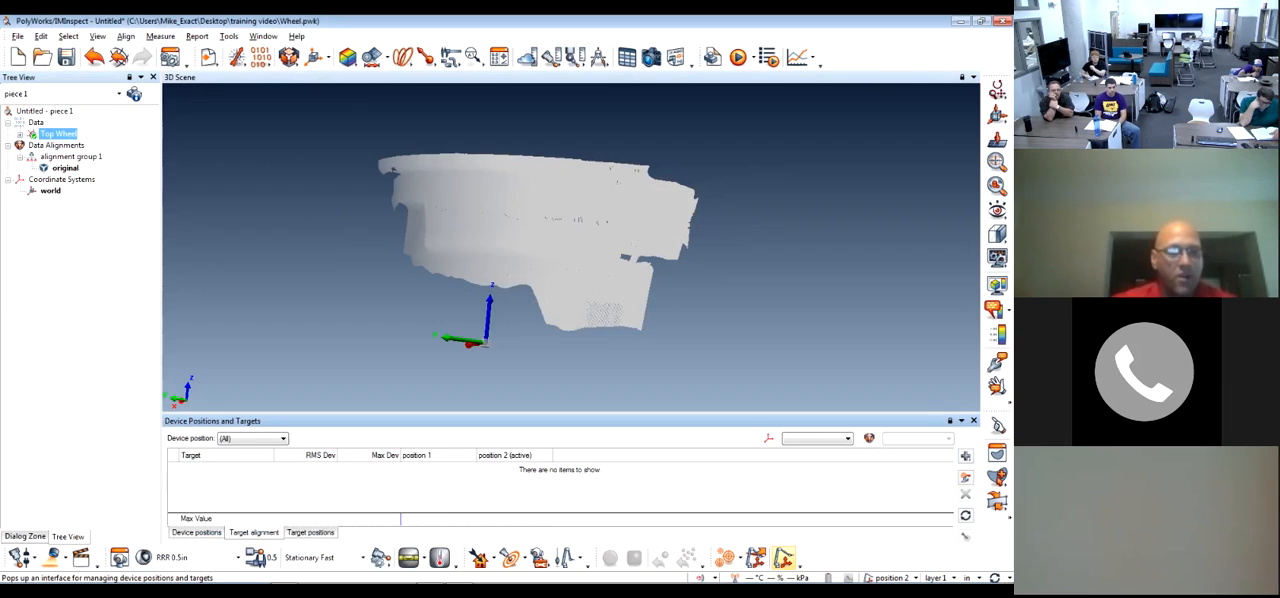
Rename device position 1 as Top Wheel and position 2 as Bottom Wheel
click(196, 533)
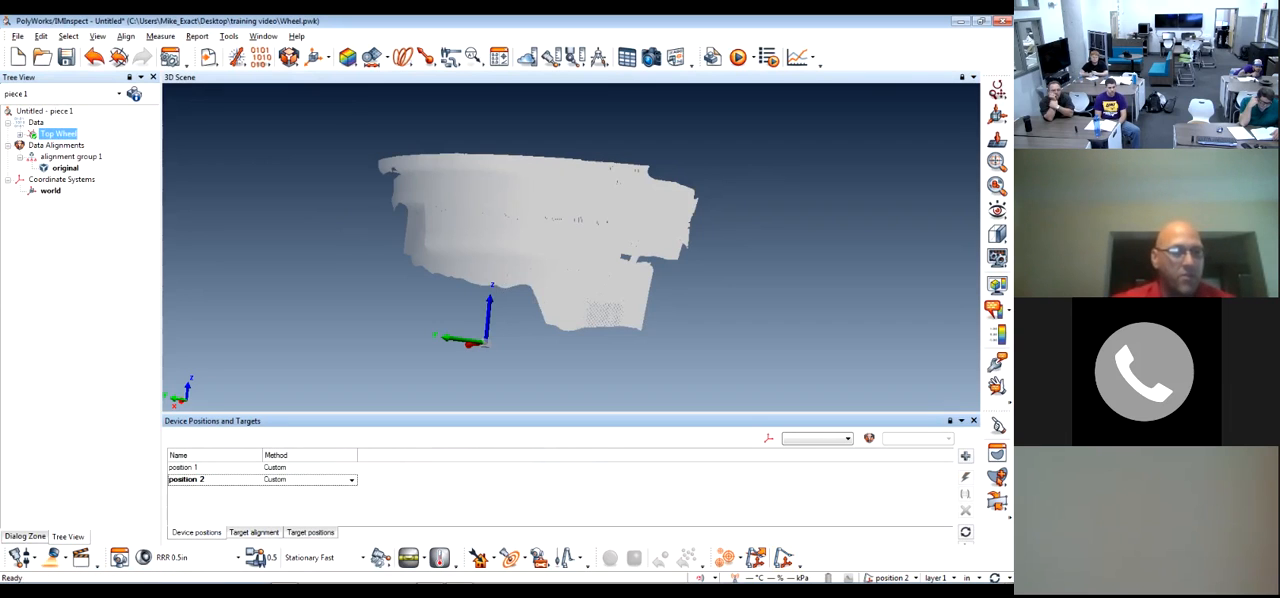
click(190, 468)
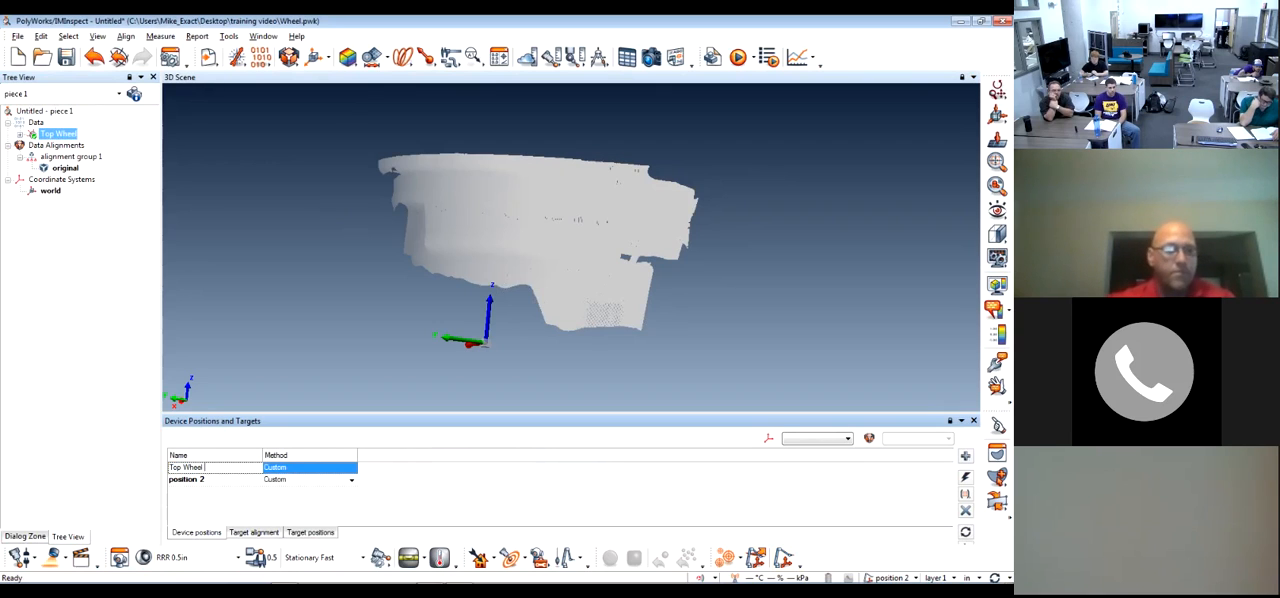
text(Top Wheel)
key(Return)
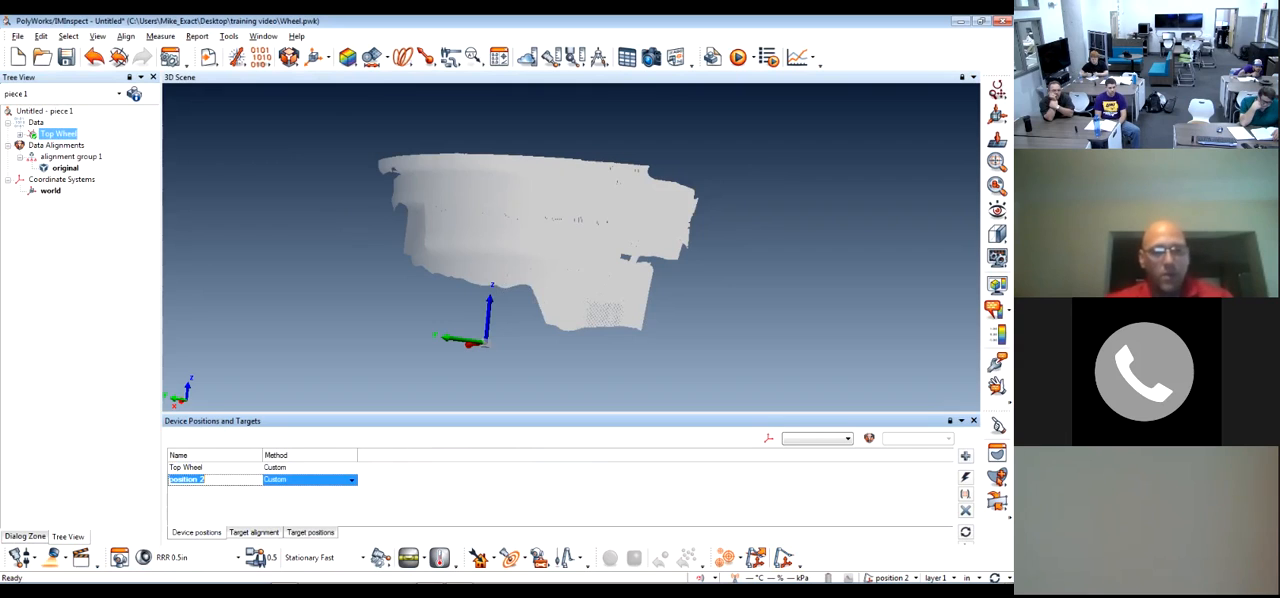
text(Bottom Wheel)
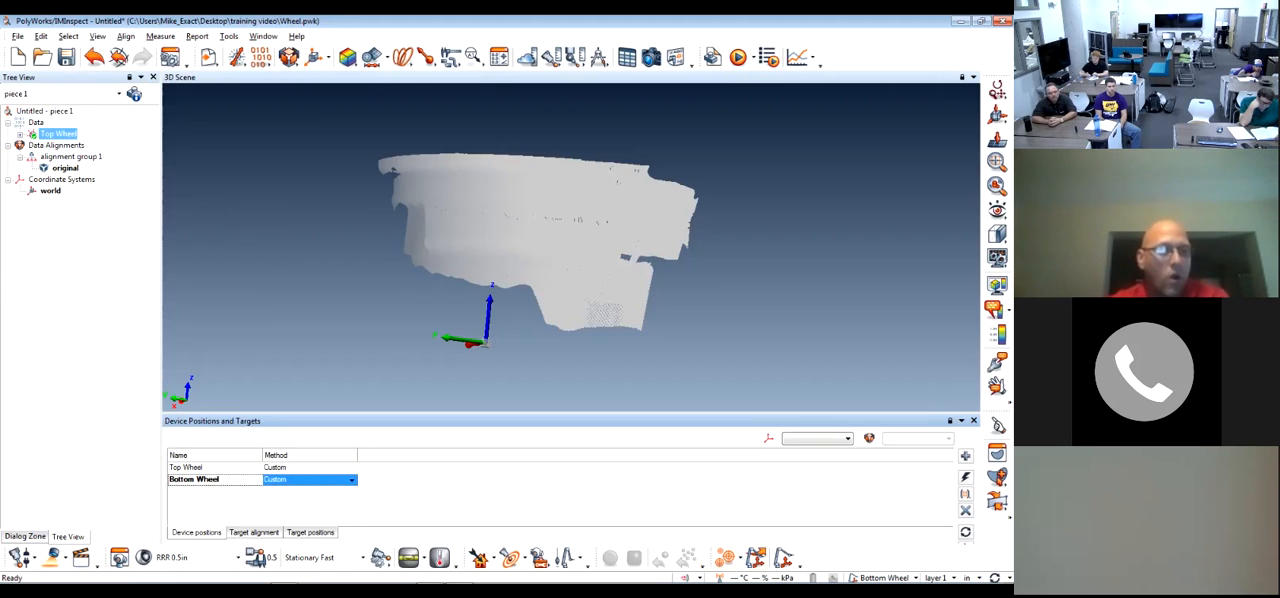
Play back the line scan file surface scan 2.psl with the PolyWorks Line Scan Player as a new data object for the Bottom Wheel position
click(55, 558)
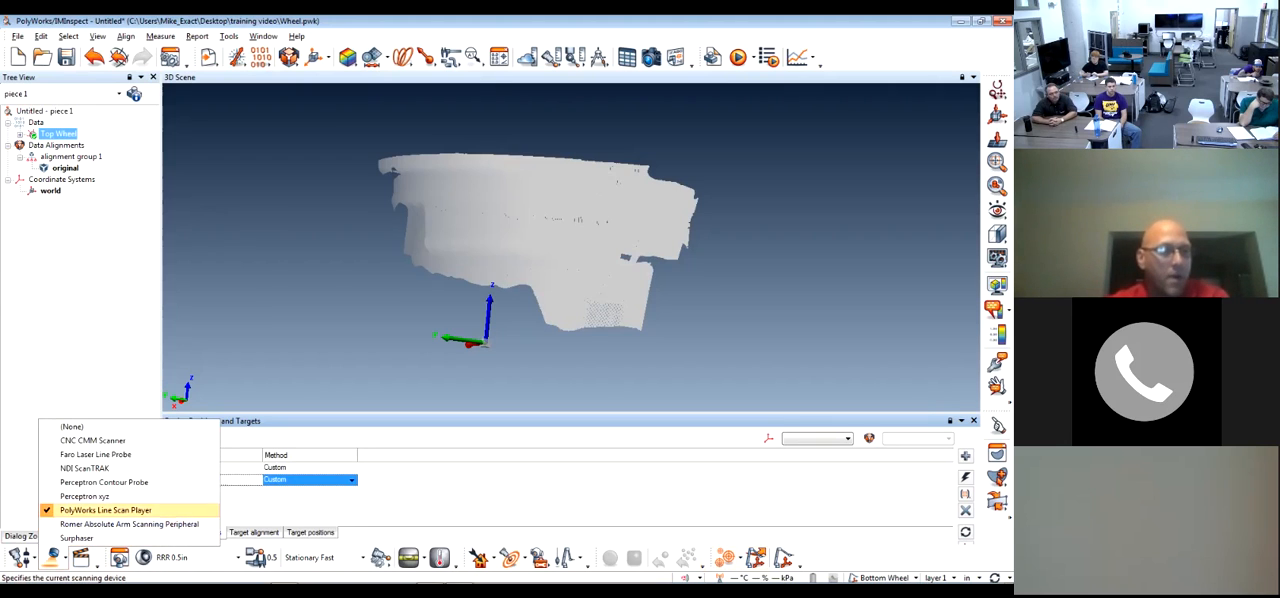
click(105, 510)
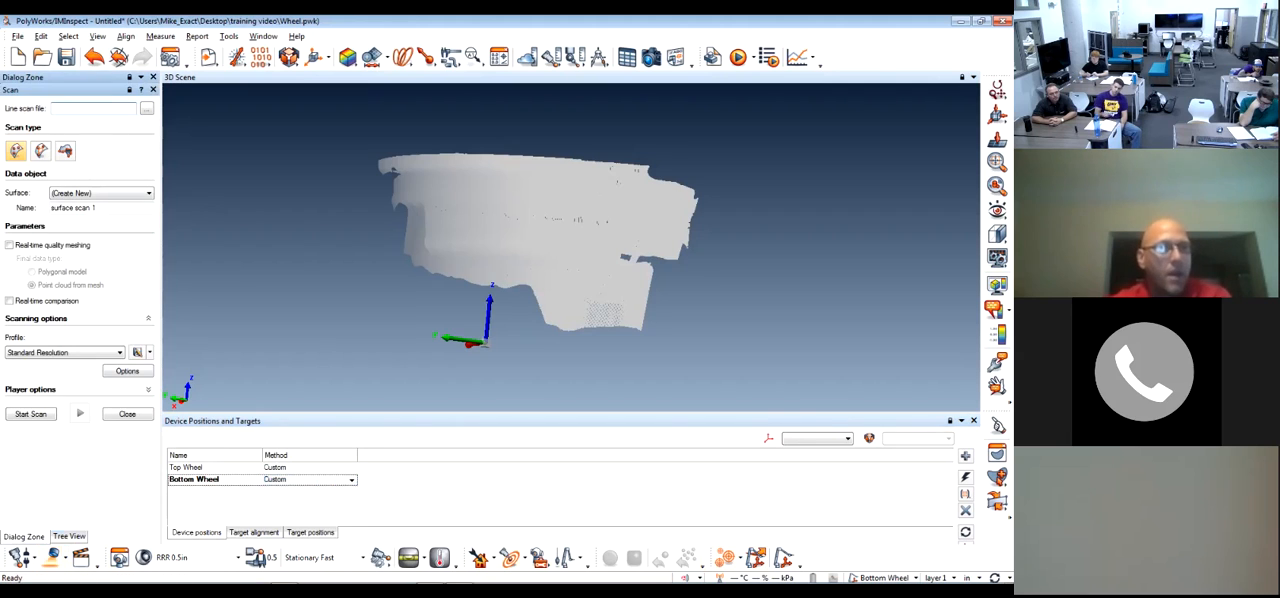
click(147, 108)
click(460, 239)
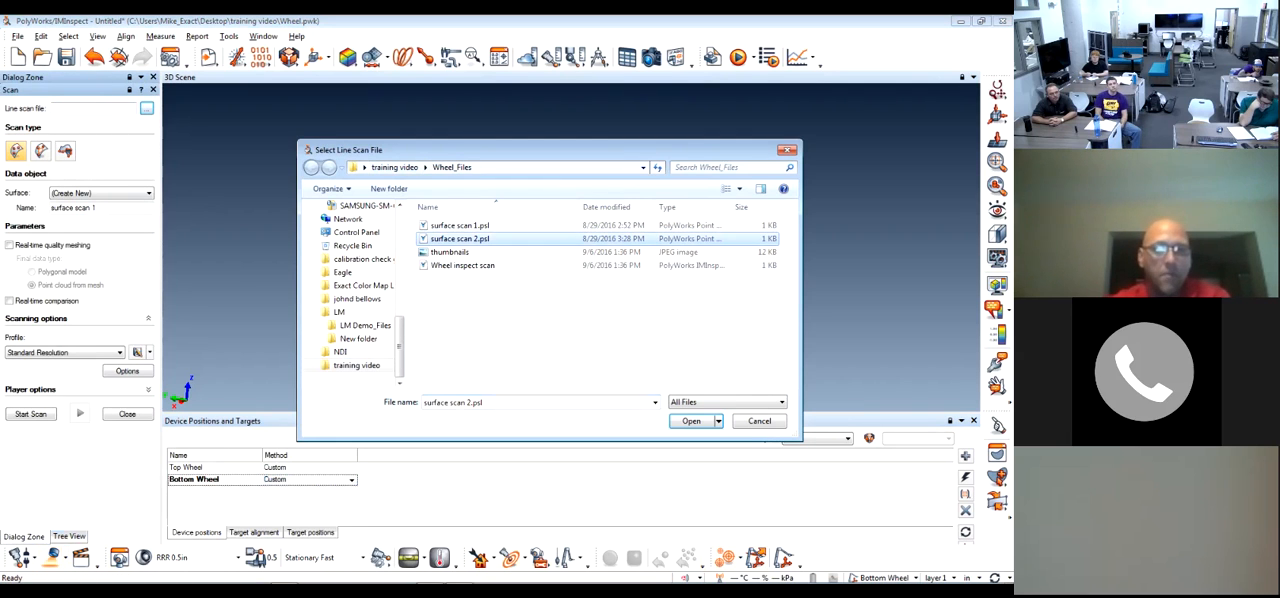
key(Return)
click(30, 413)
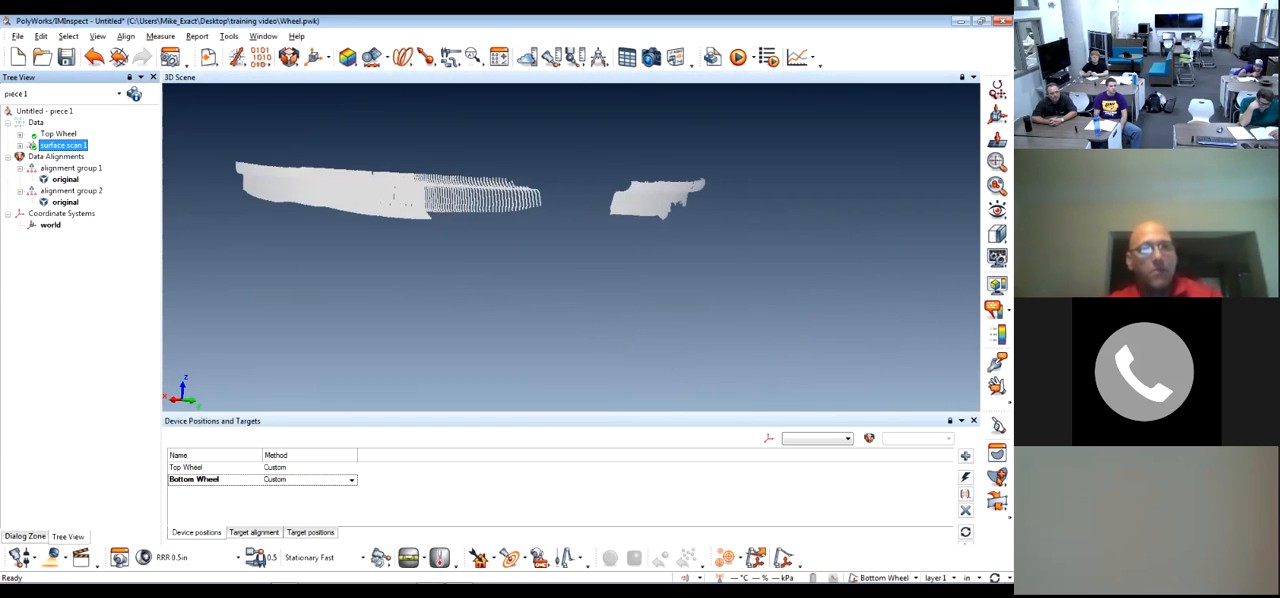
Discard the unsaved project, switch to the Wheel inspect scan project and display surface scan 1 and surface scan 2 together
key(alt+F4)
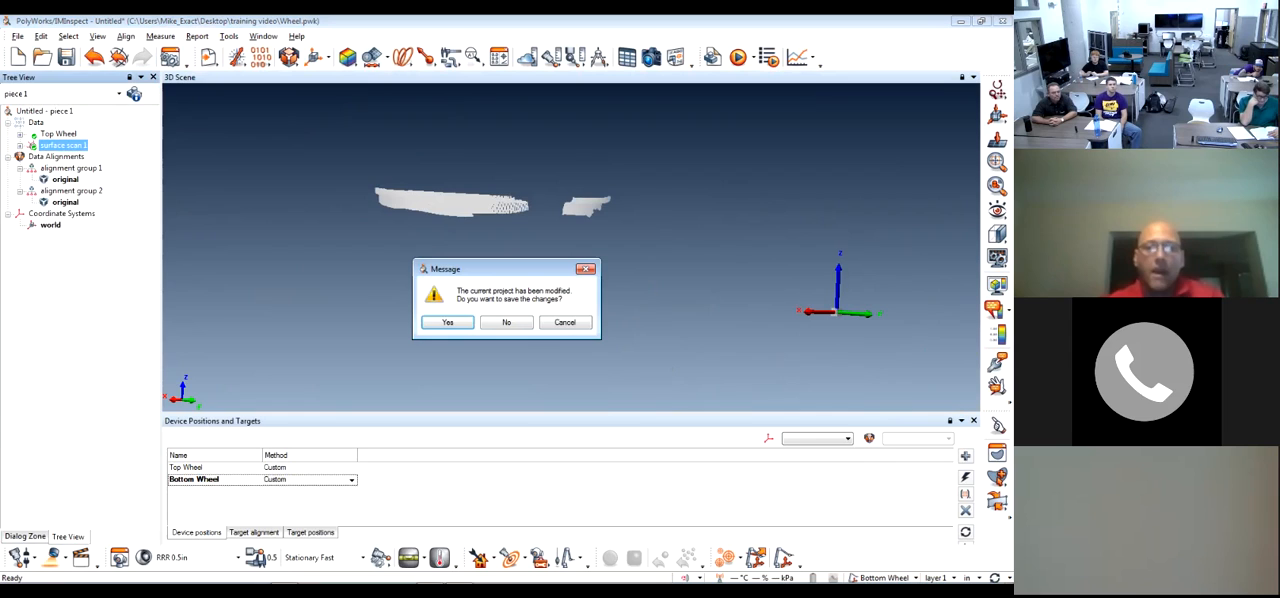
key(n)
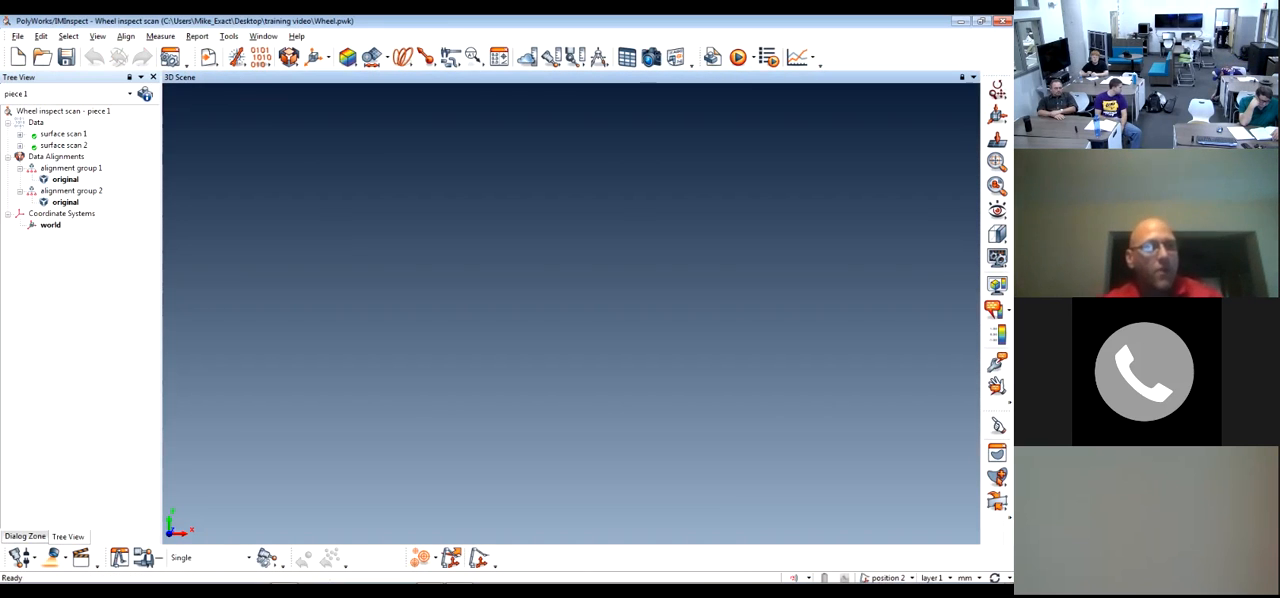
middle_click(64, 134)
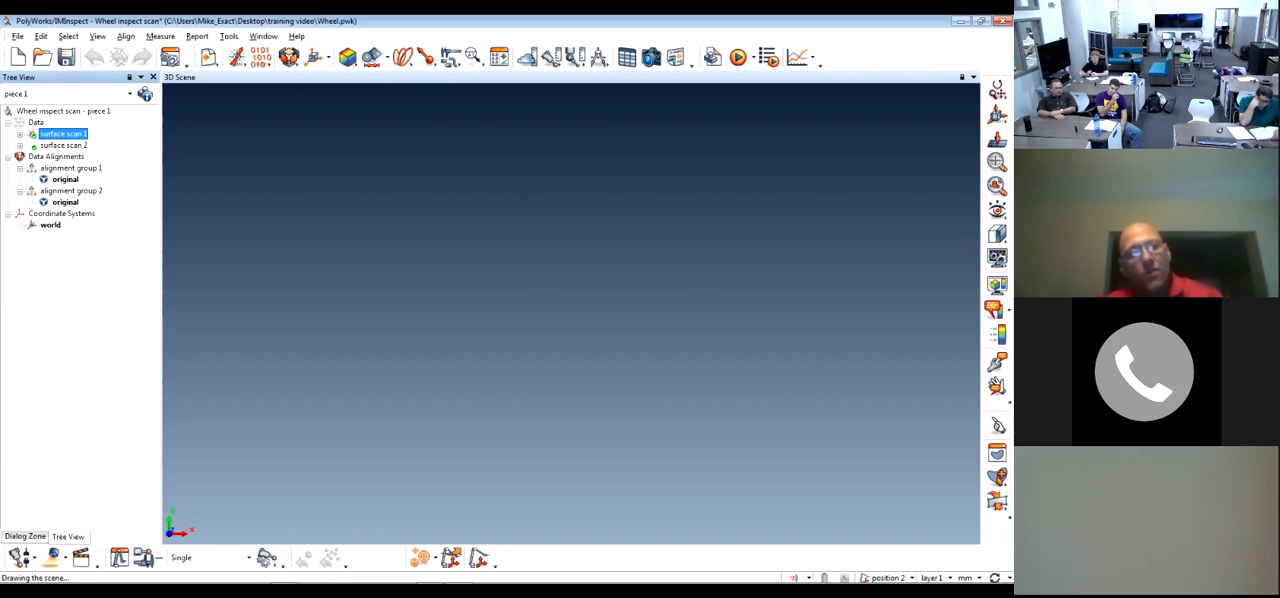
middle_click(64, 146)
drag(378, 143, 300, 118)
drag(622, 328, 560, 332)
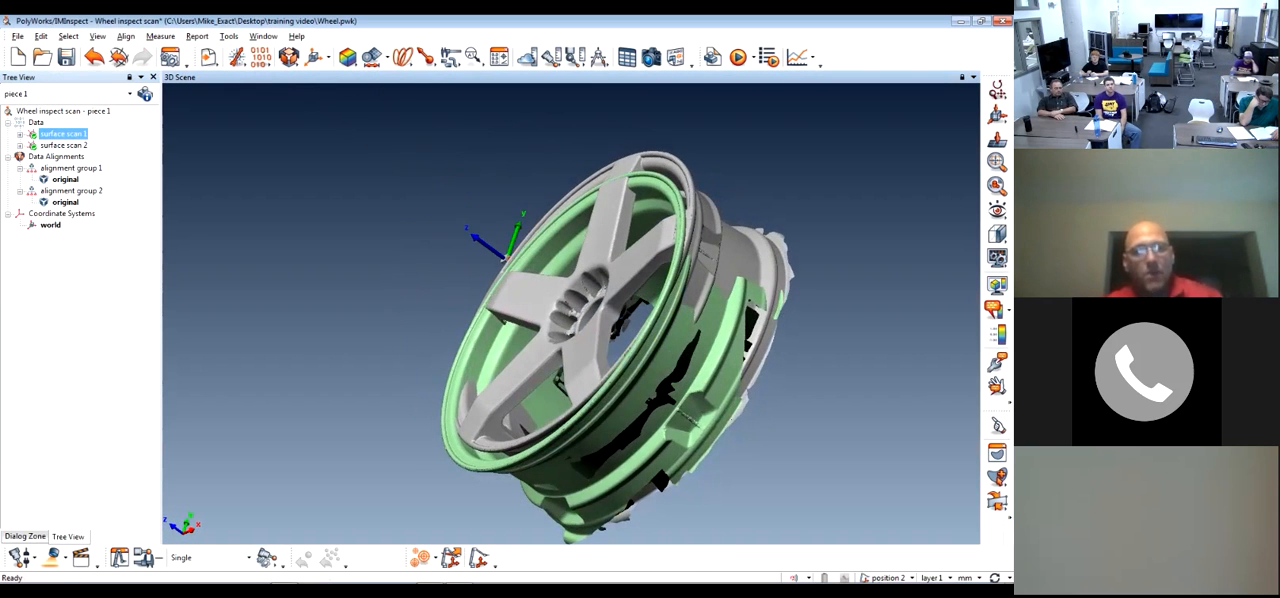
middle_drag(560, 332, 492, 311)
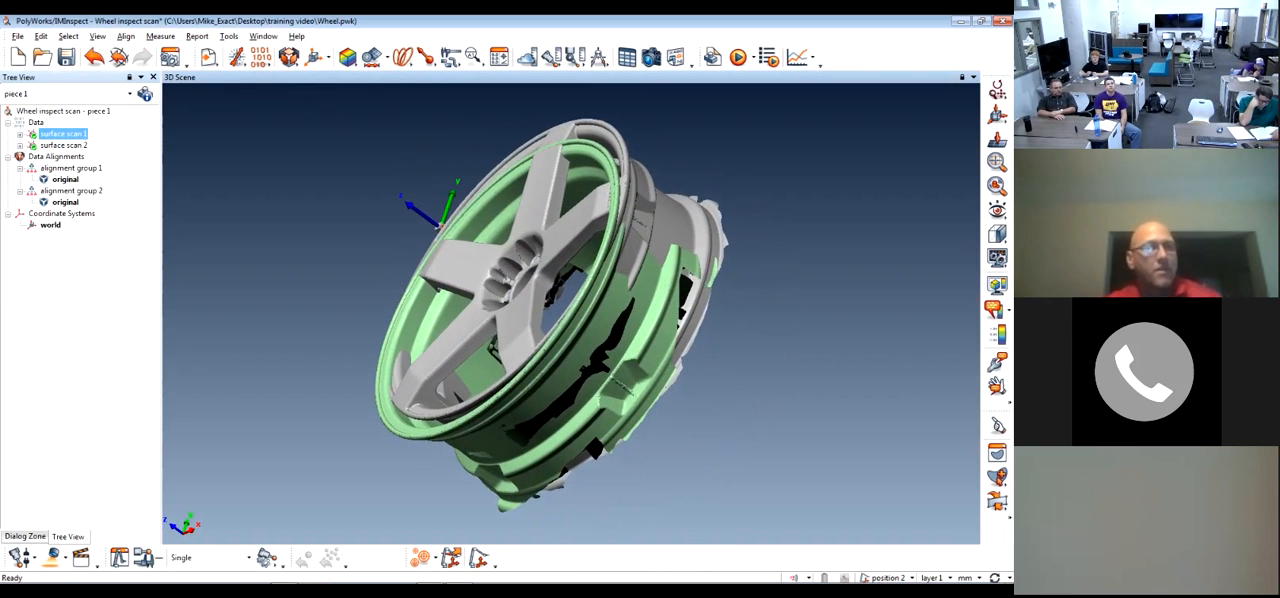
Rename the data object surface scan 1 as Top Wheel and surface scan 2 as Bottom Wheel
key(F2)
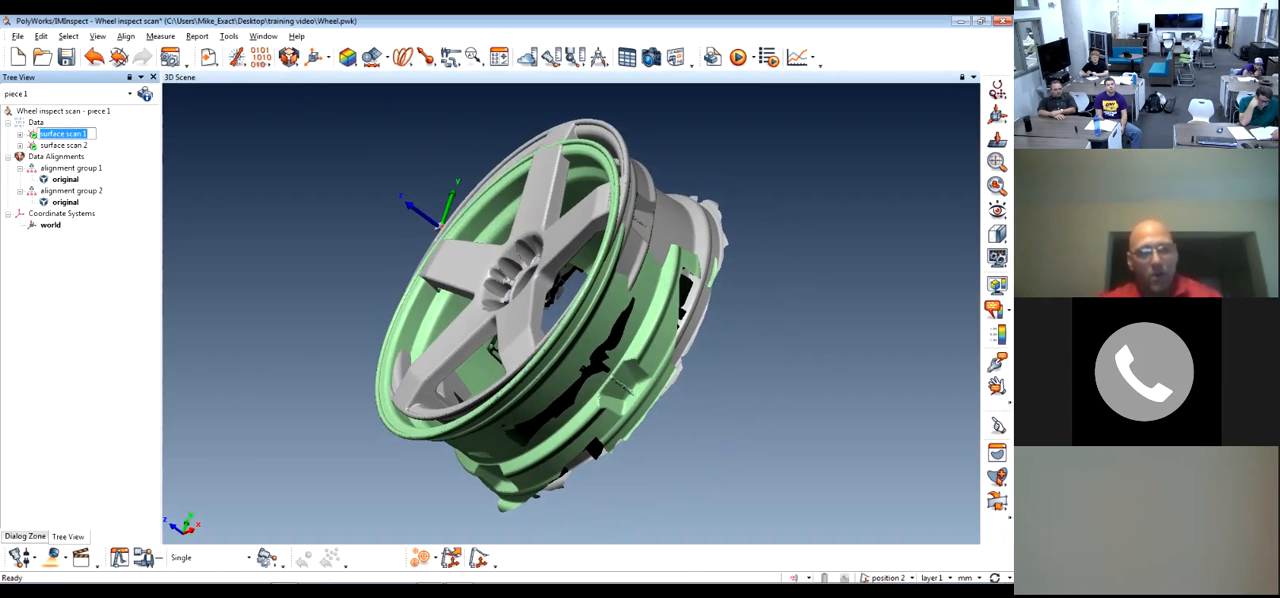
text(Top Wheel)
double_click(62, 145)
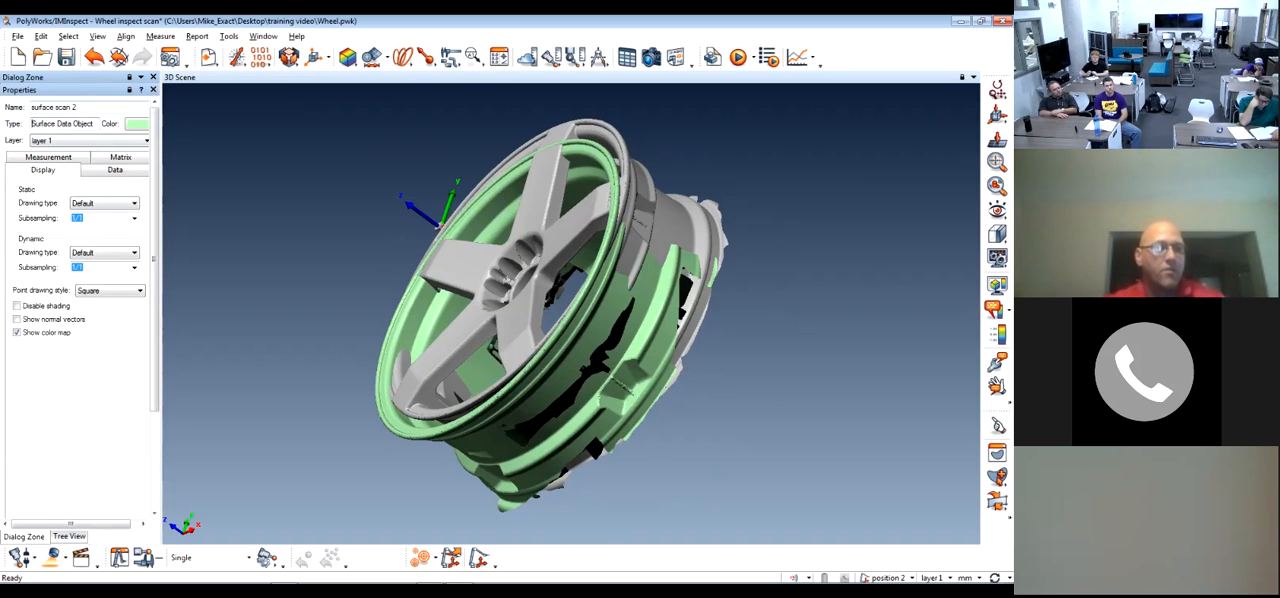
click(69, 537)
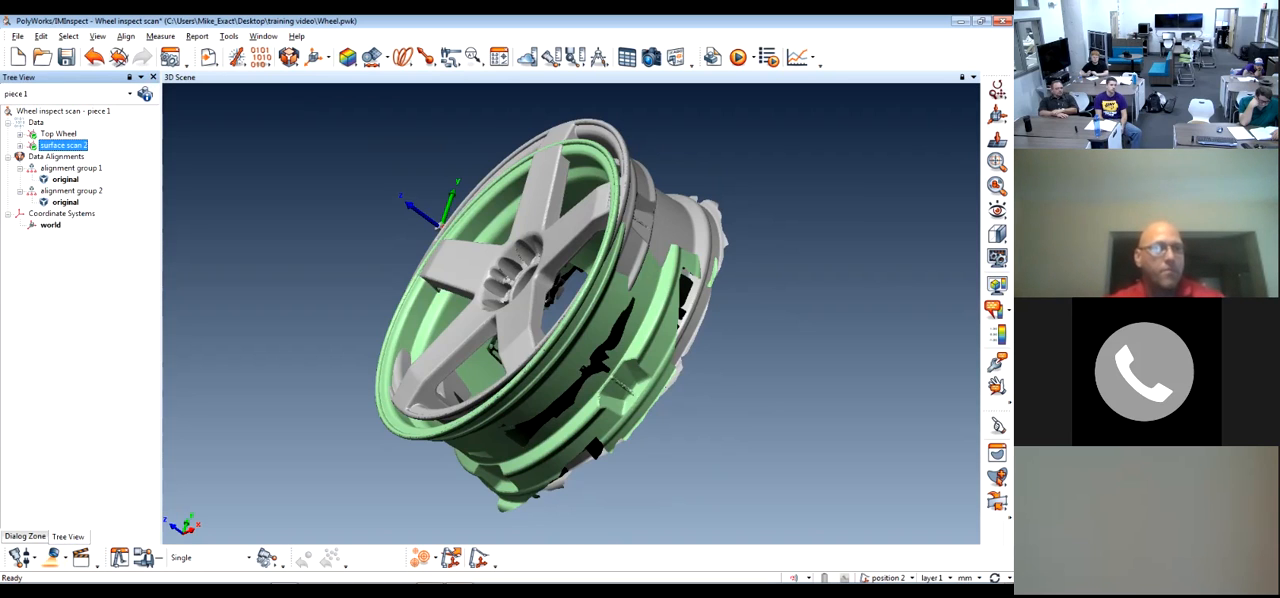
key(F2)
text(Bottom Wheel)
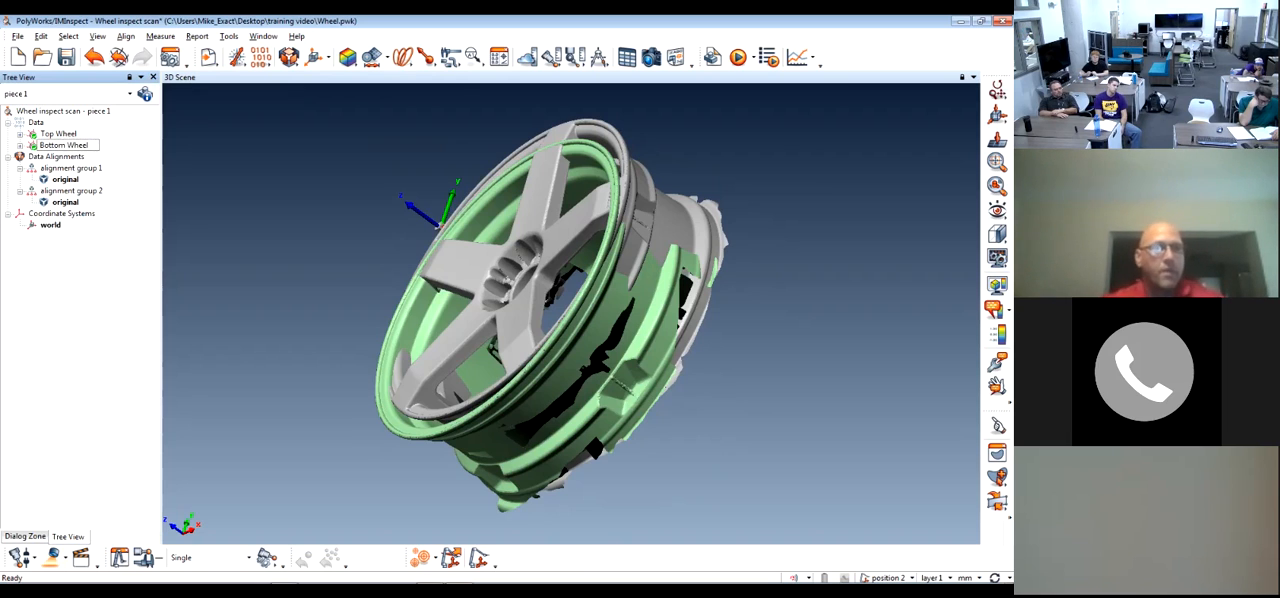
key(Return)
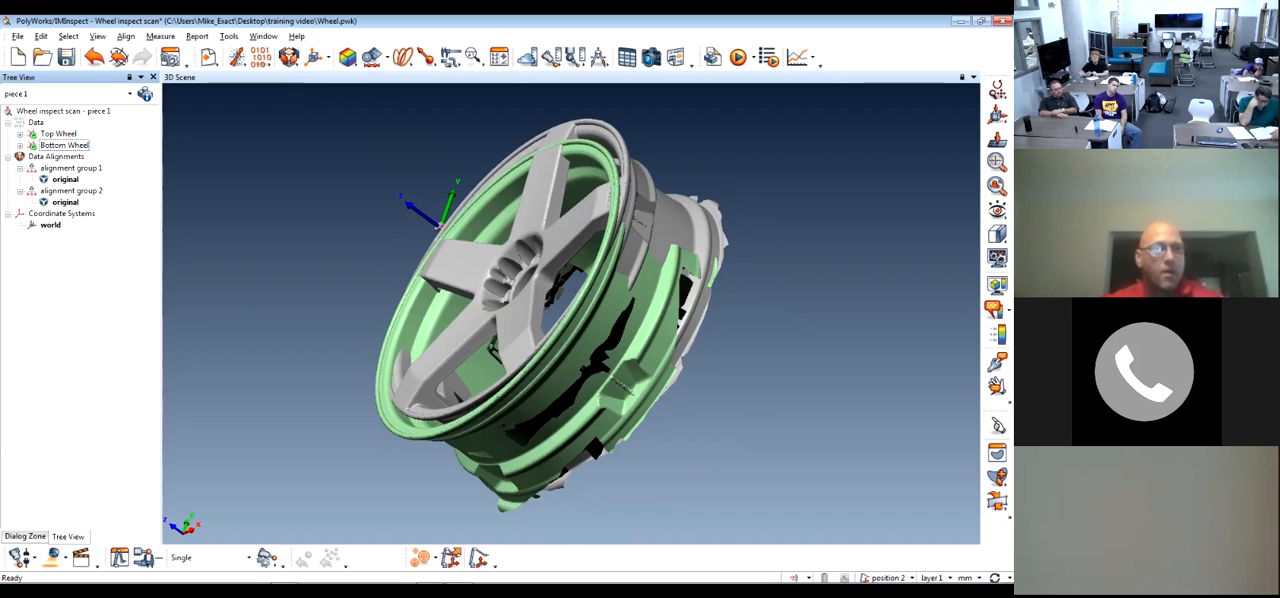
Show the Top Wheel and Bottom Wheel scans in turn and examine which side of the wheel each one covers
middle_click(65, 145)
middle_click(58, 134)
middle_click(65, 145)
drag(640, 330, 370, 130)
middle_drag(370, 130, 432, 234)
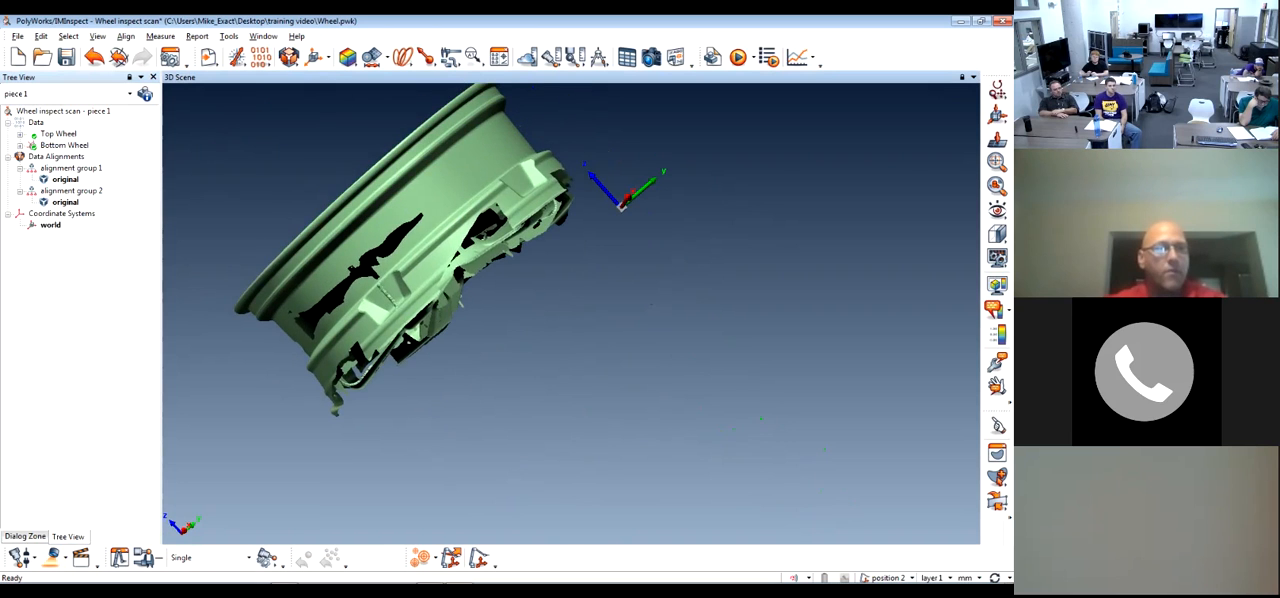
middle_click(58, 134)
middle_click(65, 145)
drag(622, 203, 935, 262)
middle_click(58, 134)
middle_click(65, 145)
drag(560, 250, 526, 420)
scroll(500, 300, up, 2)
scroll(530, 400, down, 4)
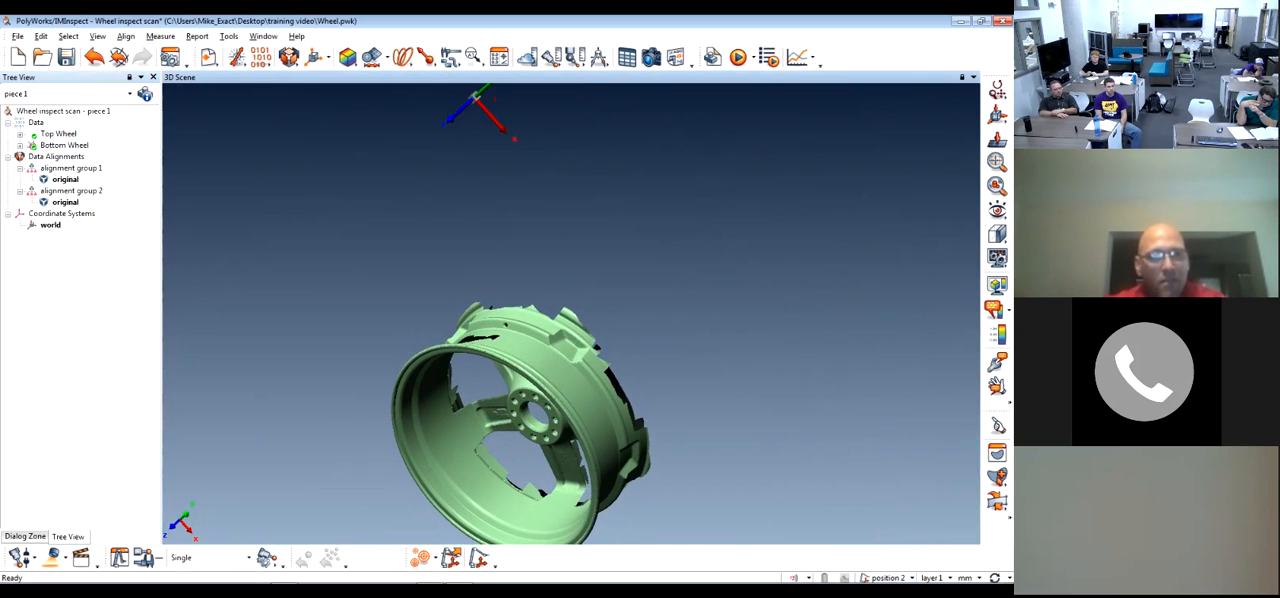
Show only the Top Wheel scan and examine its point cloud up close around the spokes, bolt holes and rim
middle_click(58, 134)
middle_click(64, 146)
drag(700, 375, 590, 410)
scroll(590, 410, up, 5)
middle_drag(590, 400, 332, 512)
drag(420, 277, 380, 350)
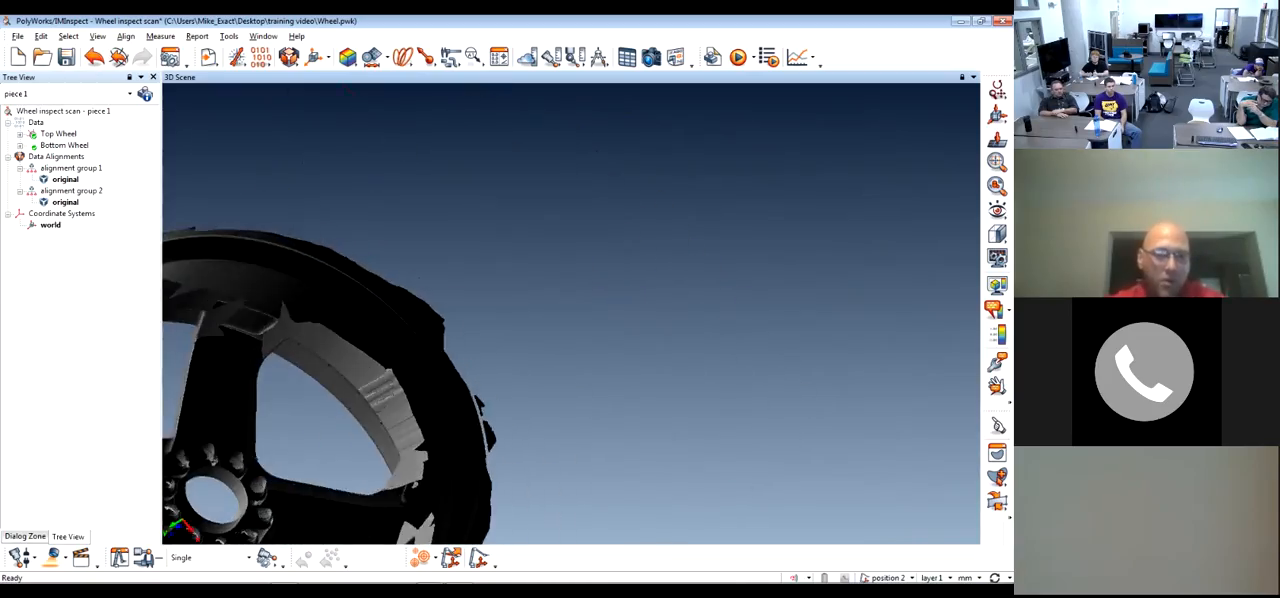
scroll(400, 330, up, 5)
drag(500, 230, 745, 108)
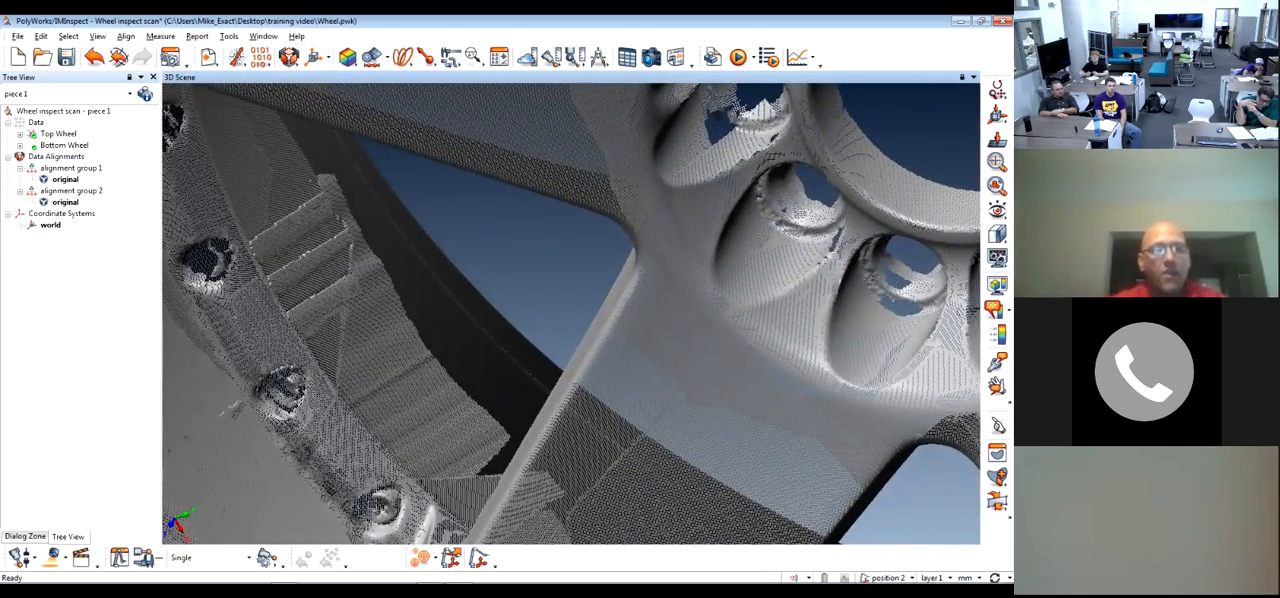
drag(430, 320, 710, 297)
drag(570, 310, 665, 284)
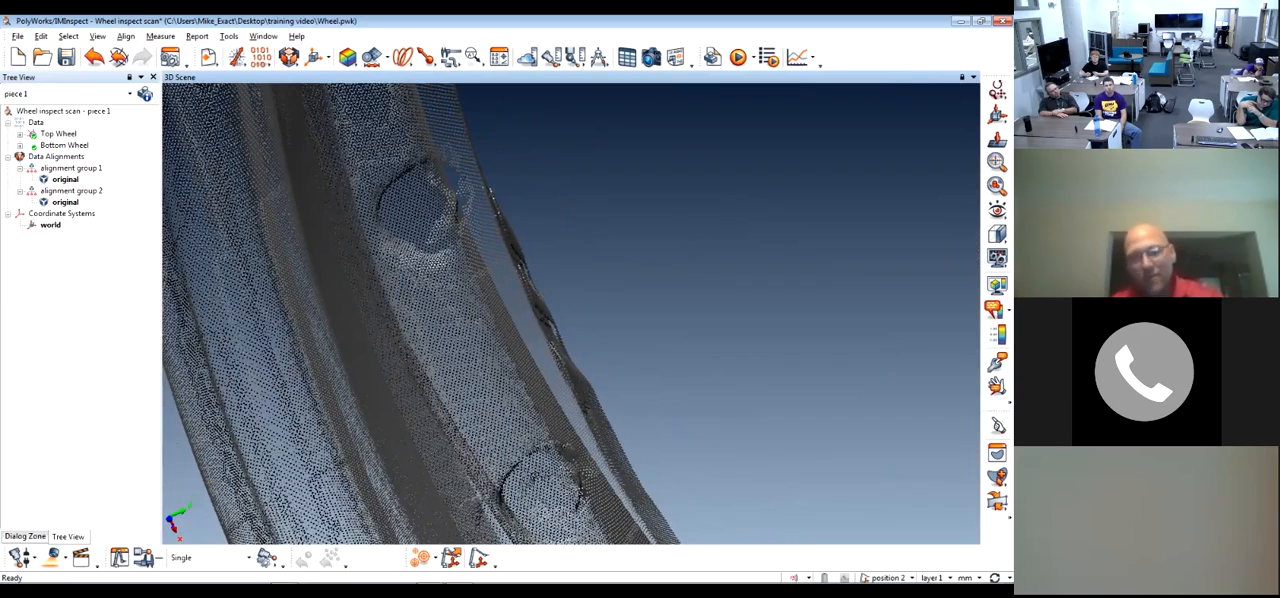
mouse_move(430, 300)
mouse_down()
mouse_move(465, 300)
mouse_move(445, 302)
mouse_up()
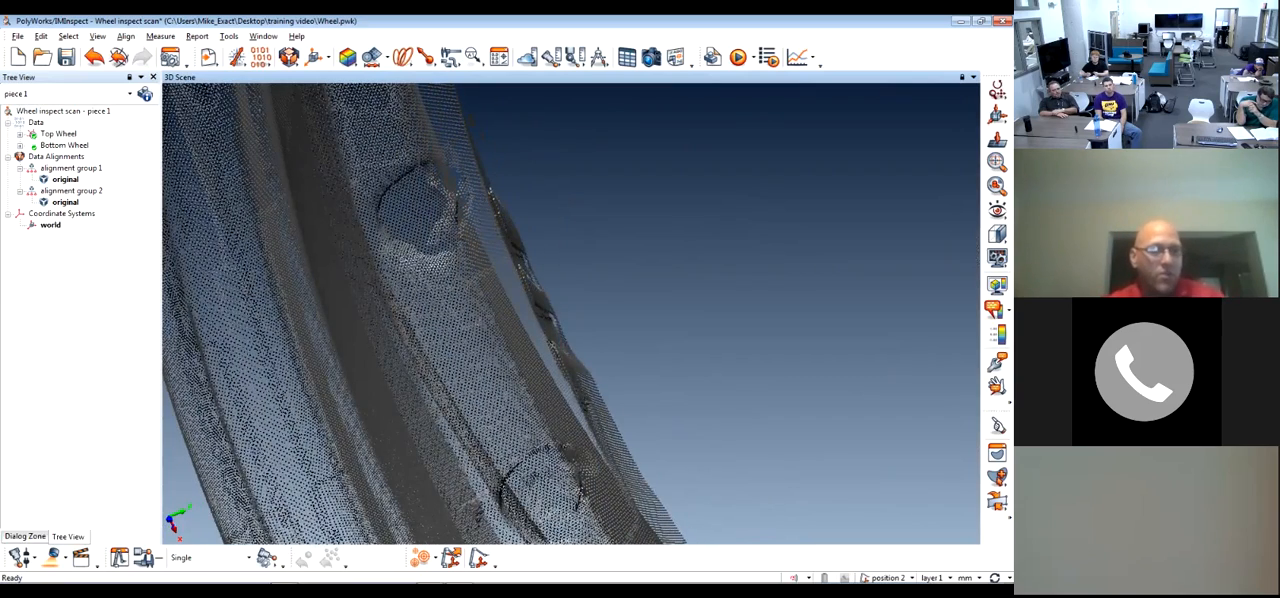
Select the strip of points along the rim's outer edge with an enlarged circular brush
click(997, 453)
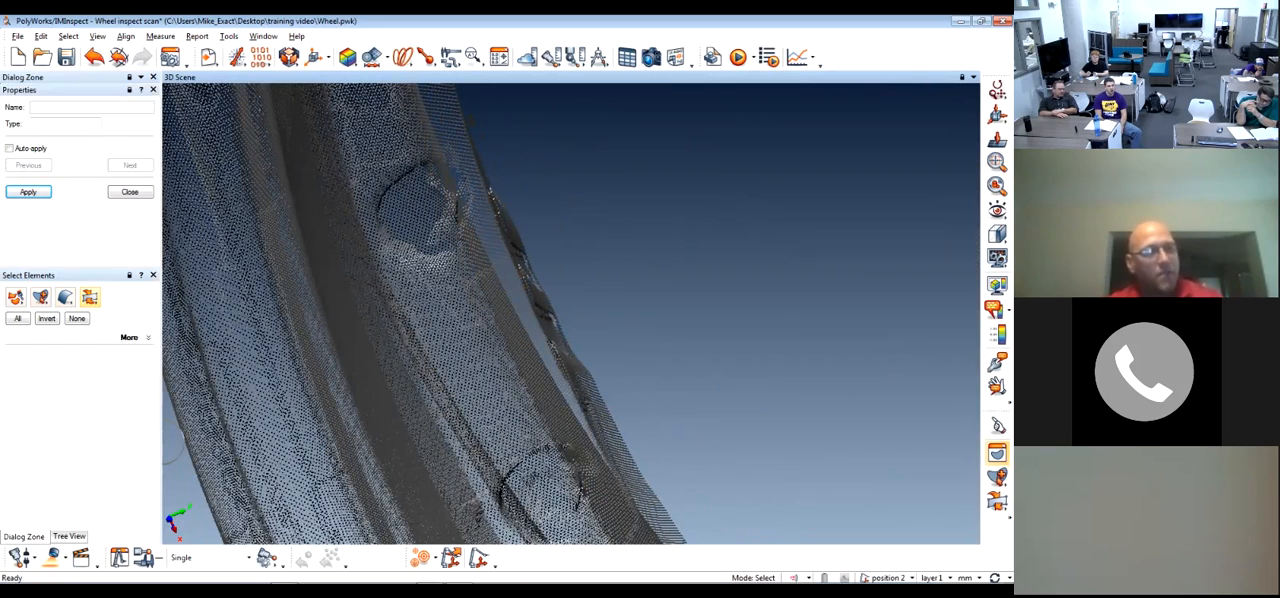
click(16, 297)
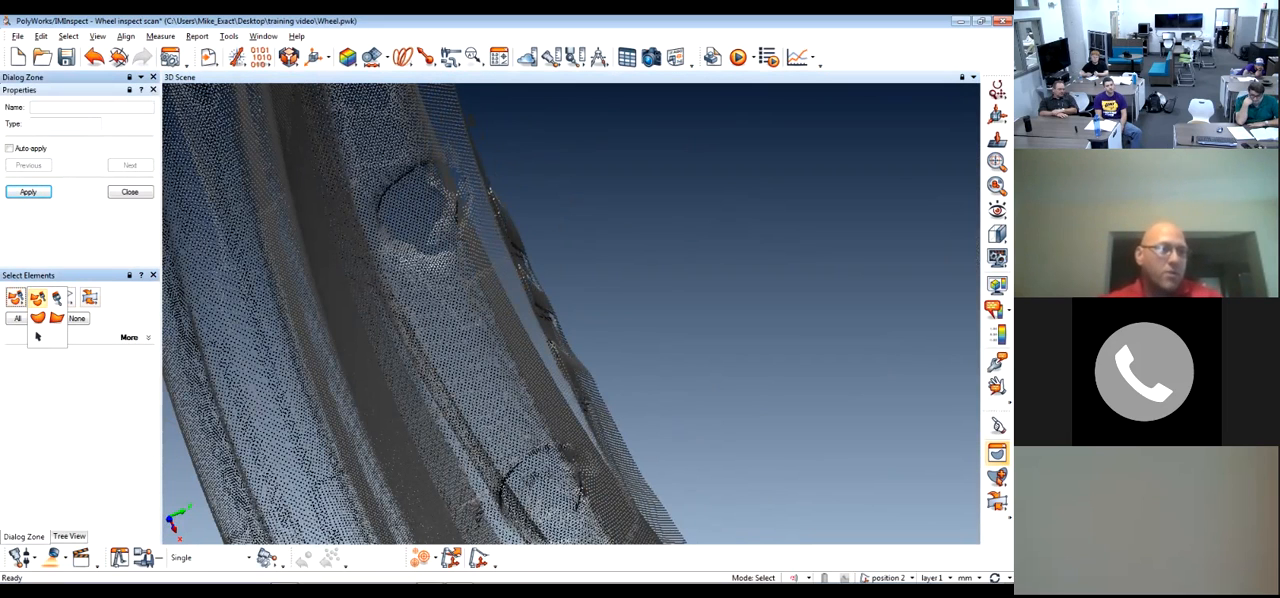
click(37, 318)
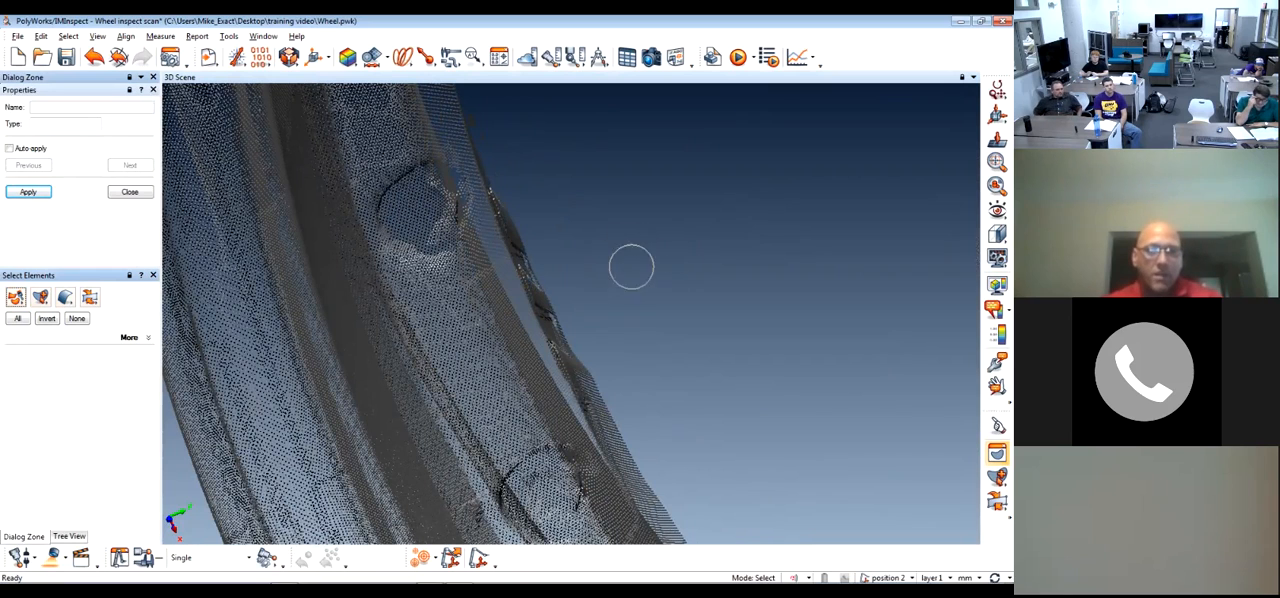
scroll(524, 255, up, 4)
scroll(525, 255, down, 5)
scroll(525, 254, up, 5)
scroll(514, 195, down, 2)
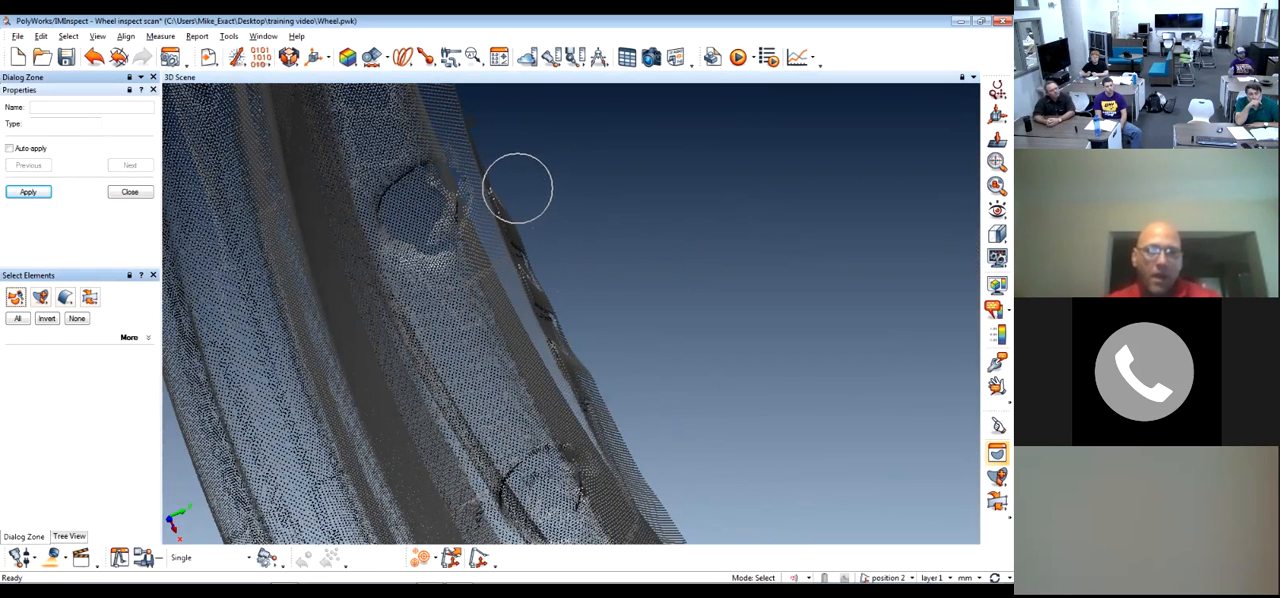
click(517, 185)
mouse_move(517, 185)
mouse_down()
mouse_move(543, 292)
mouse_move(620, 428)
mouse_up()
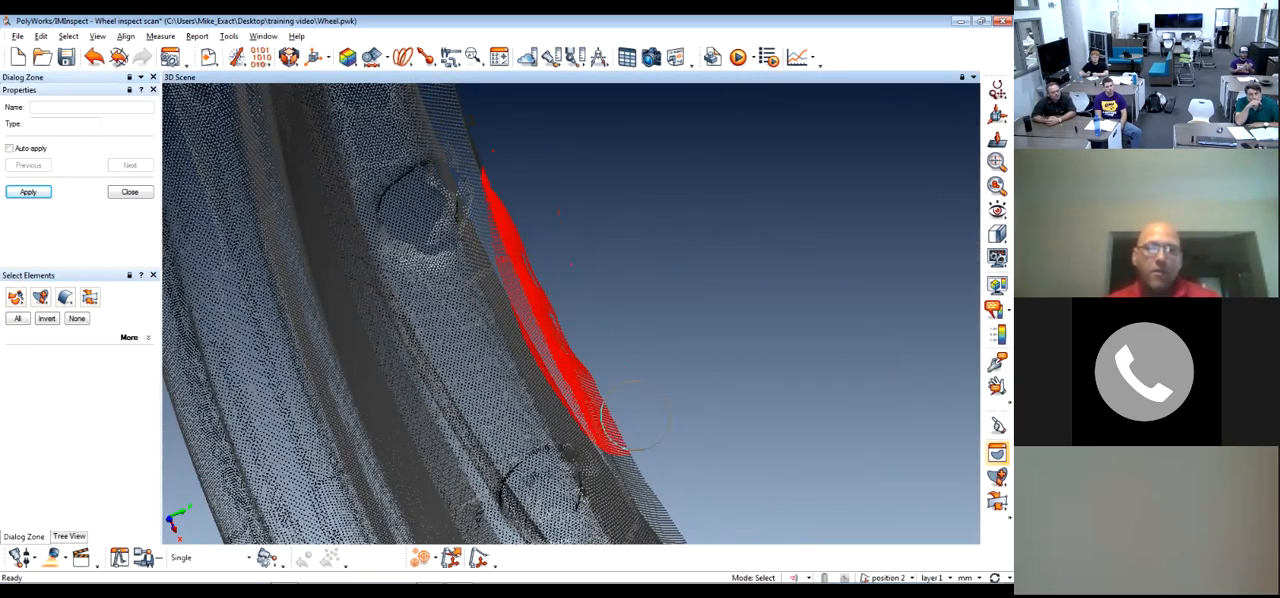
Inspect the brushed area of the rim from another angle and clear the point selection
right_click(638, 337)
mouse_move(638, 337)
mouse_down()
mouse_move(560, 340)
mouse_move(645, 342)
mouse_move(602, 385)
mouse_move(538, 412)
mouse_move(561, 430)
mouse_up()
scroll(656, 371, down, 3)
click(130, 192)
click(997, 453)
click(77, 318)
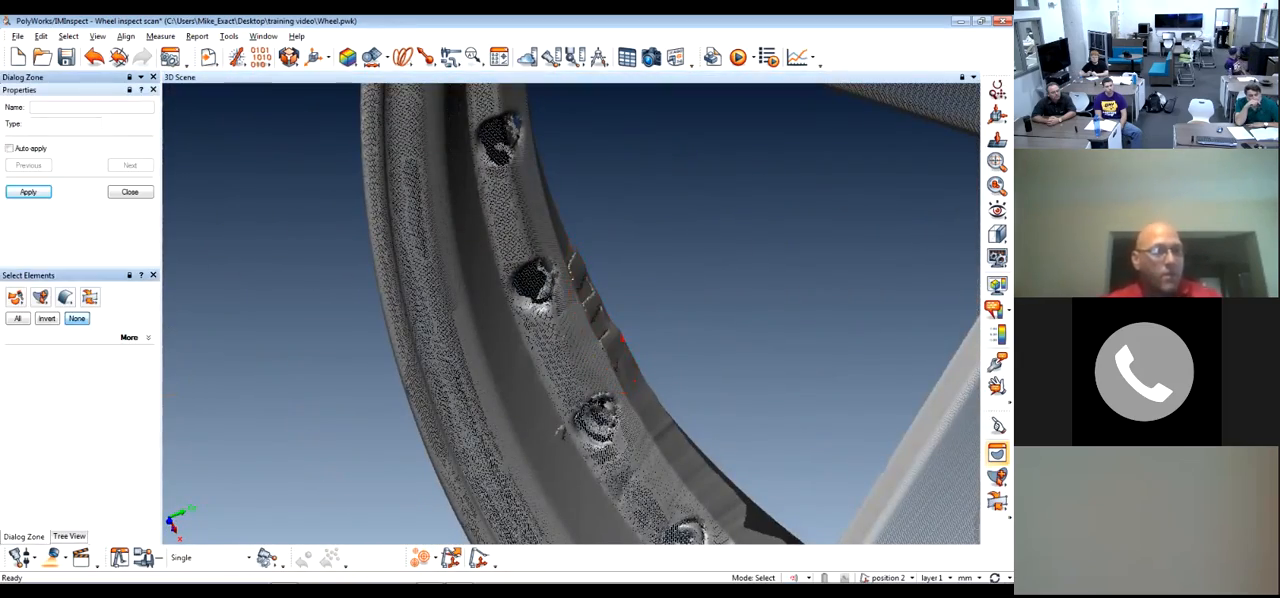
Select a rounded patch of points on the rim's edge with a freehand outline, and clear the selection
click(15, 297)
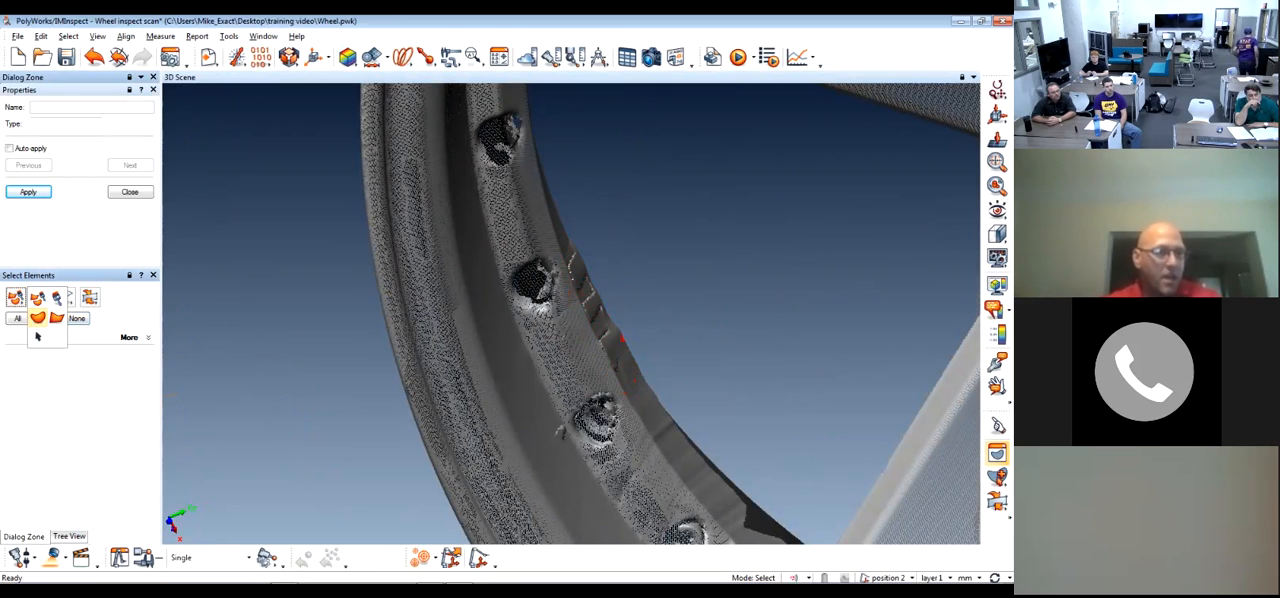
click(38, 318)
mouse_move(726, 236)
mouse_down()
mouse_move(660, 210)
mouse_move(735, 310)
mouse_move(603, 250)
mouse_up()
right_click(634, 286)
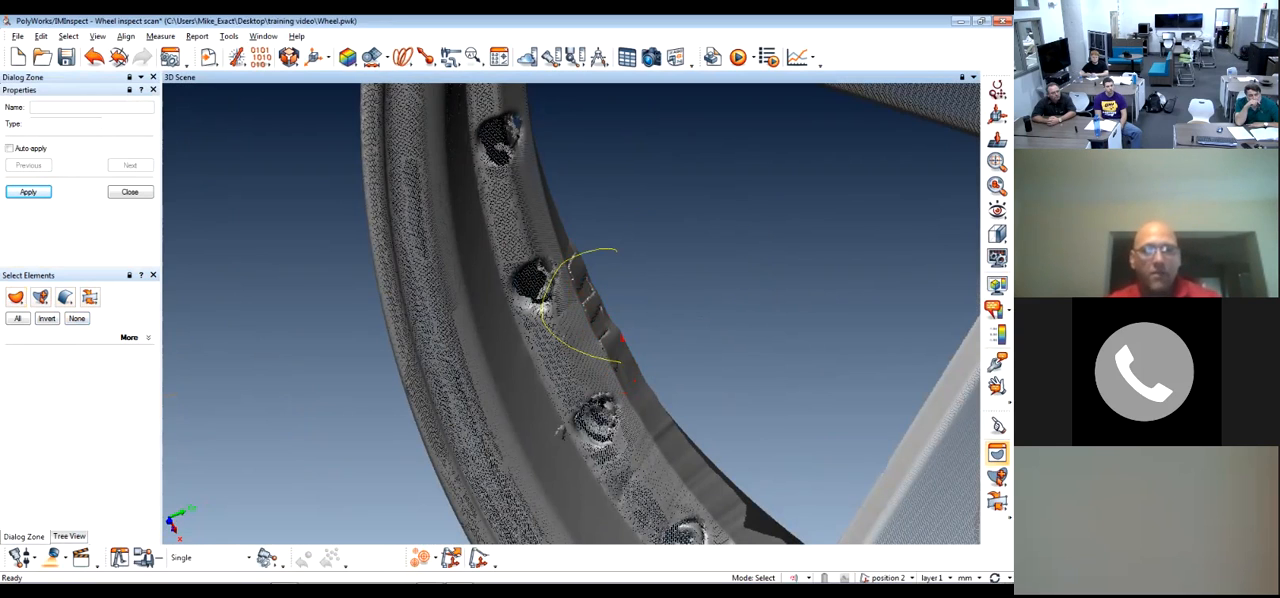
drag(620, 362, 632, 368)
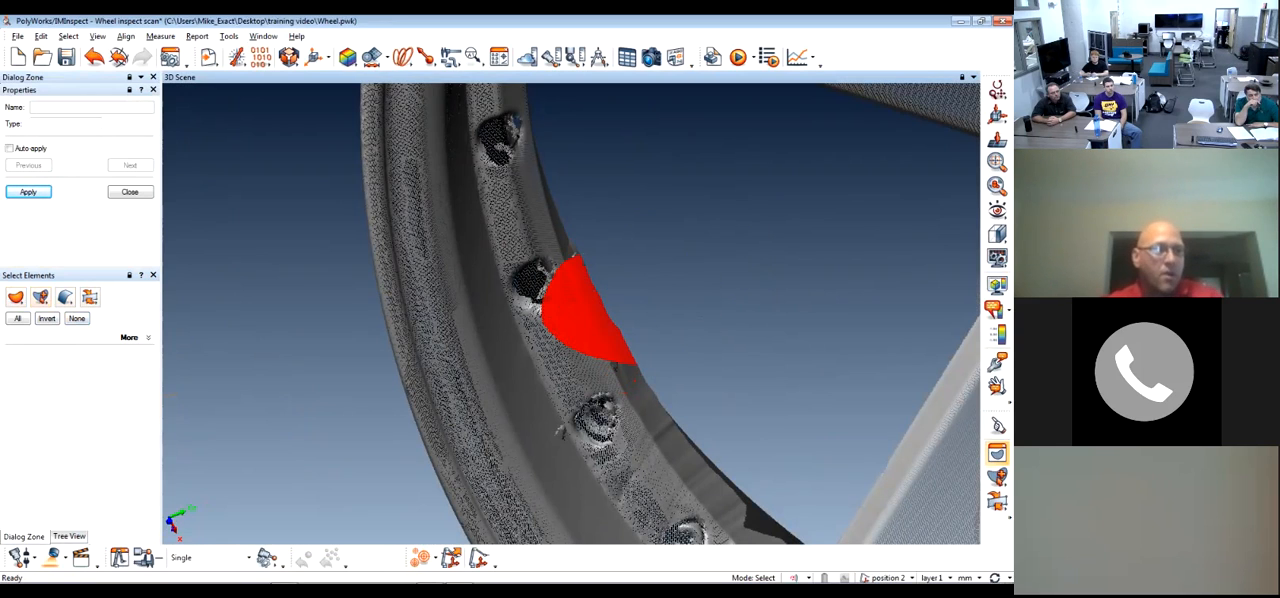
click(77, 318)
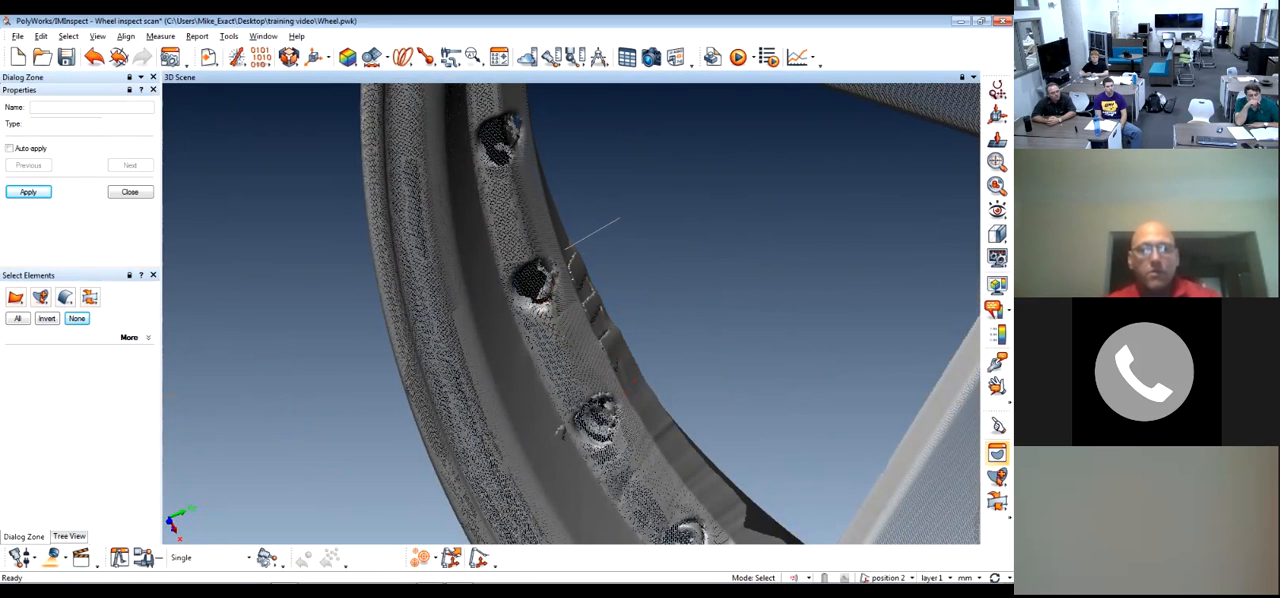
Select a four-sided patch of points on the rim's edge with a polygonal outline, and clear the selection
mouse_move(562, 275)
mouse_down()
mouse_move(577, 328)
mouse_move(654, 385)
mouse_move(704, 308)
mouse_move(600, 312)
mouse_move(672, 311)
mouse_up()
key(Escape)
click(69, 537)
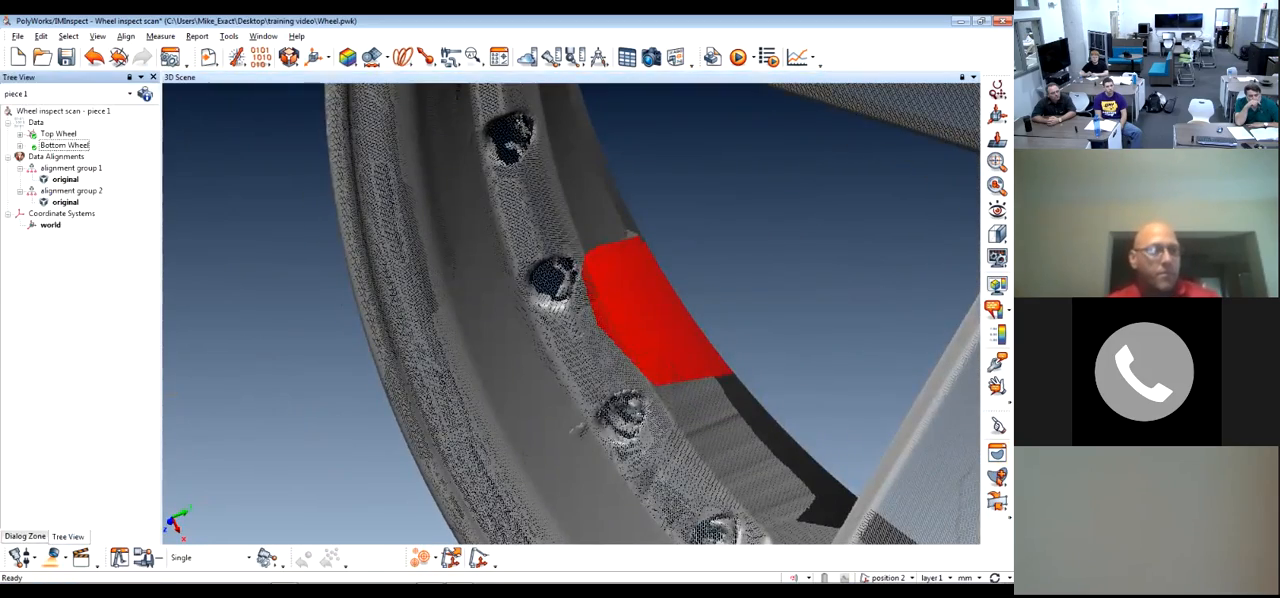
click(997, 453)
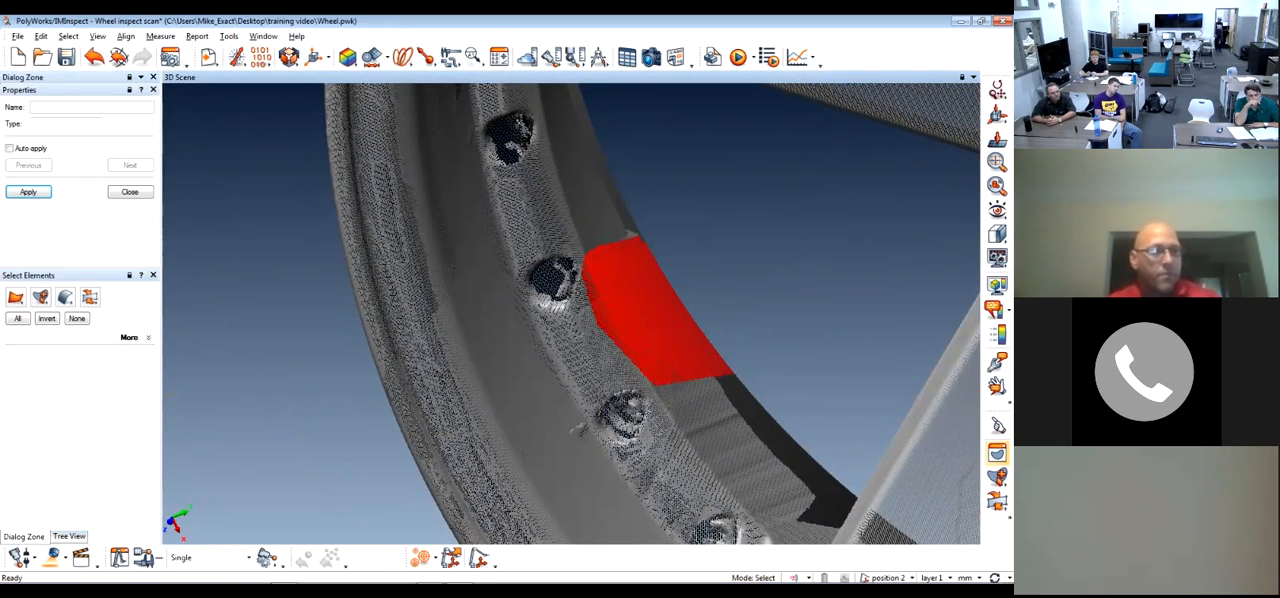
key(Delete)
Switch element selection to the single-pick tool, leave selection mode and look closely at individual points on the rim
click(40, 297)
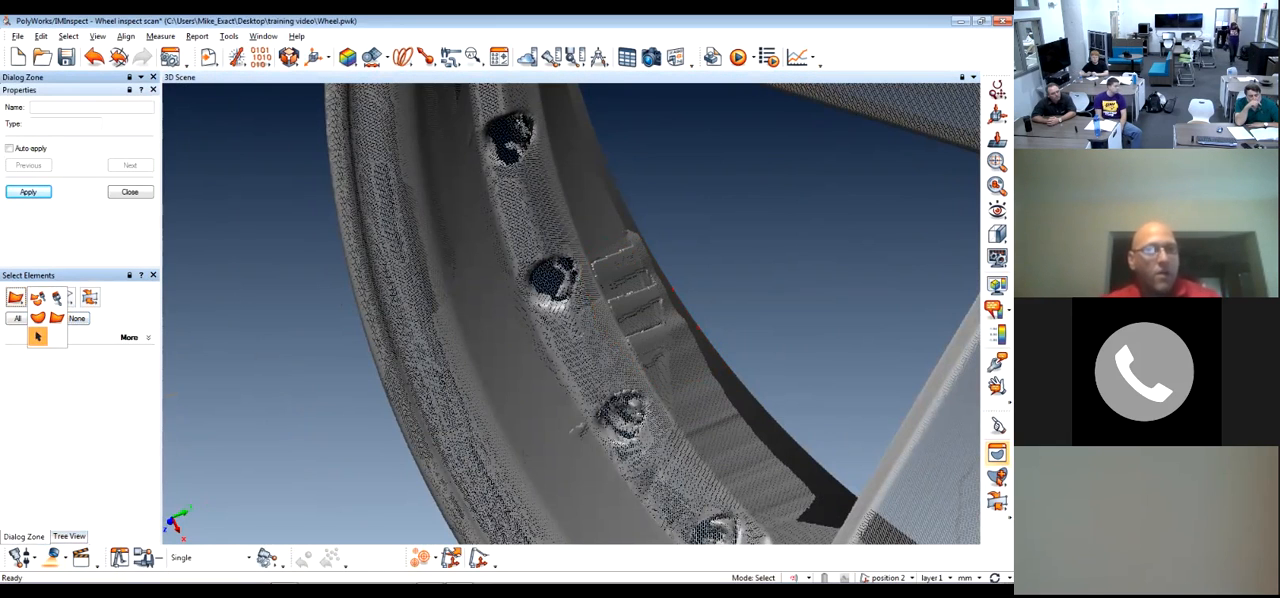
click(38, 337)
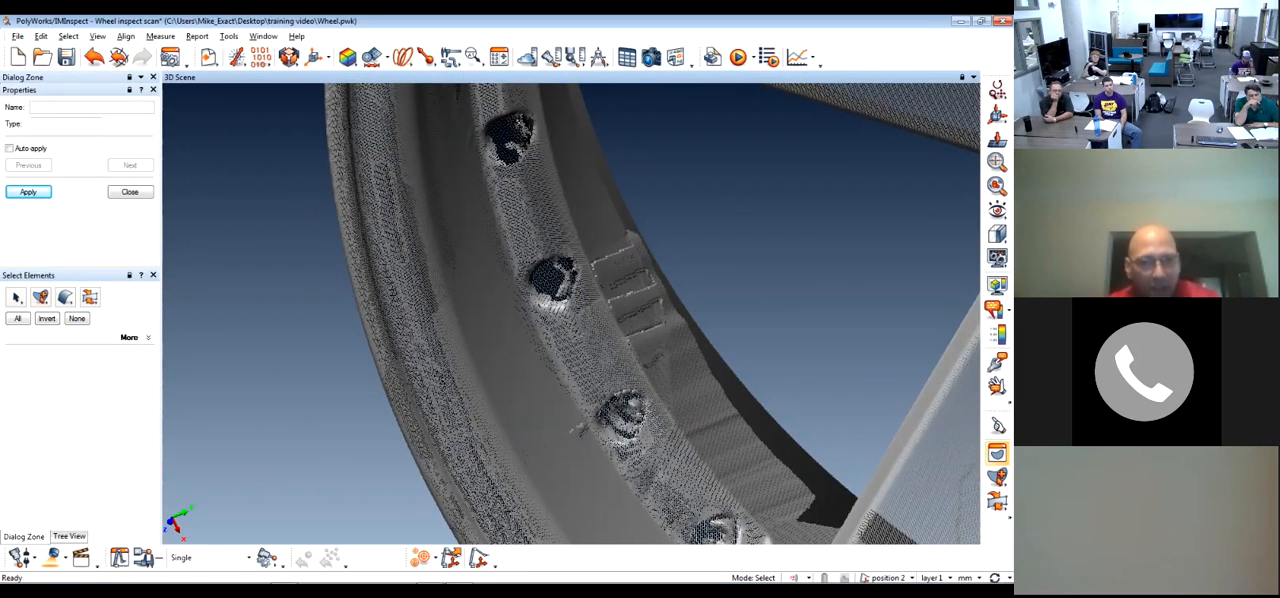
key(Escape)
scroll(571, 314, up, 5)
scroll(571, 314, down, 5)
scroll(571, 314, up, 5)
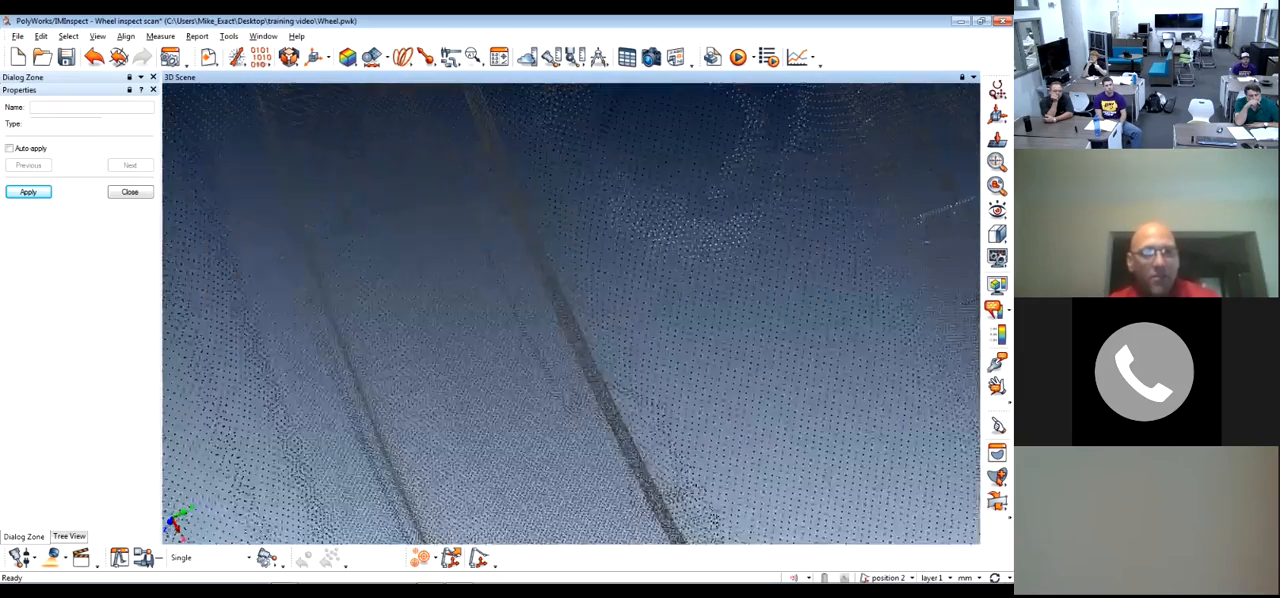
Switch element selection to its other surface option and leave selection mode
key(shift+e)
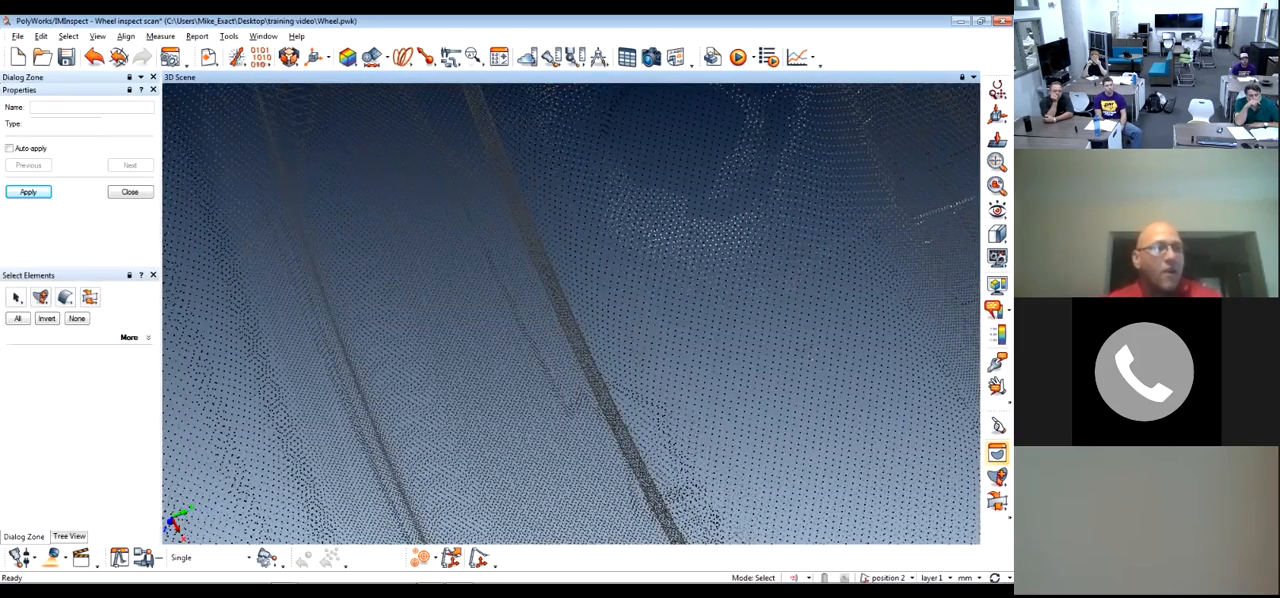
mouse_move(65, 298)
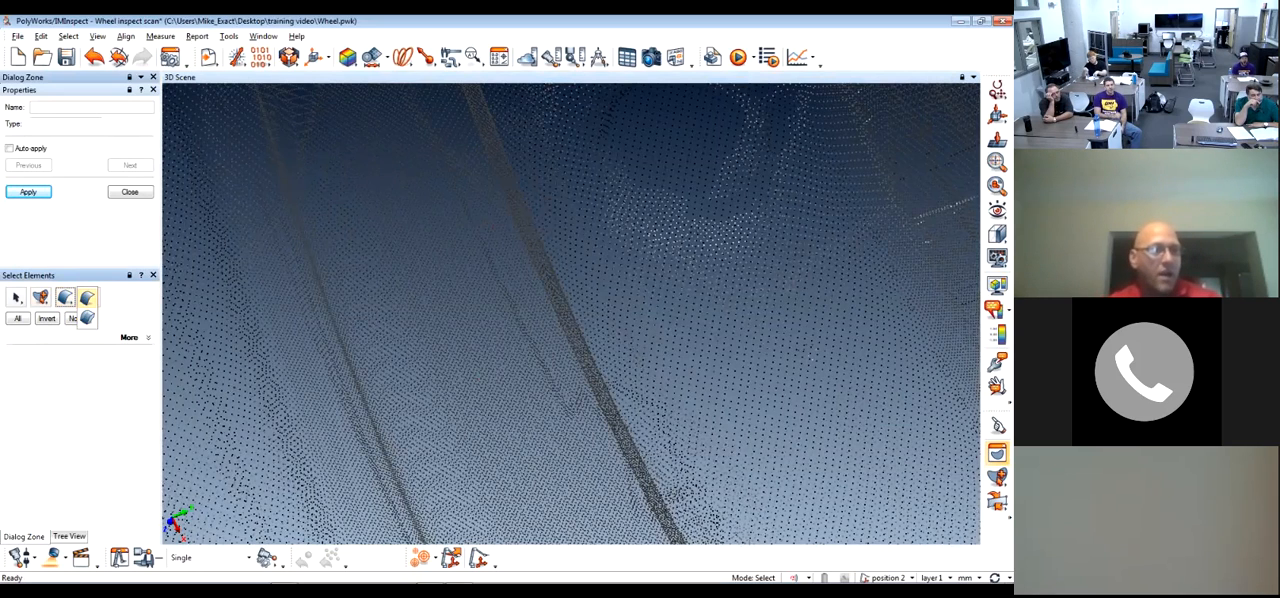
click(87, 318)
key(Escape)
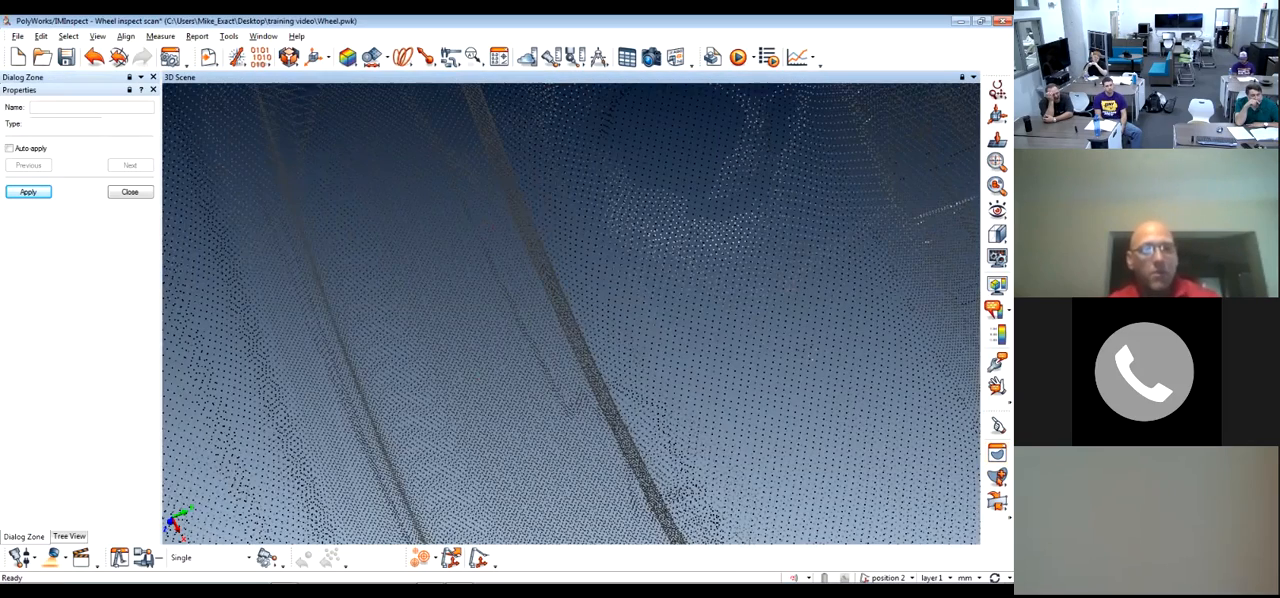
Select a rounded patch of points on the rim's edge beside the stepped area with the brush selection tool
scroll(450, 310, down, 5)
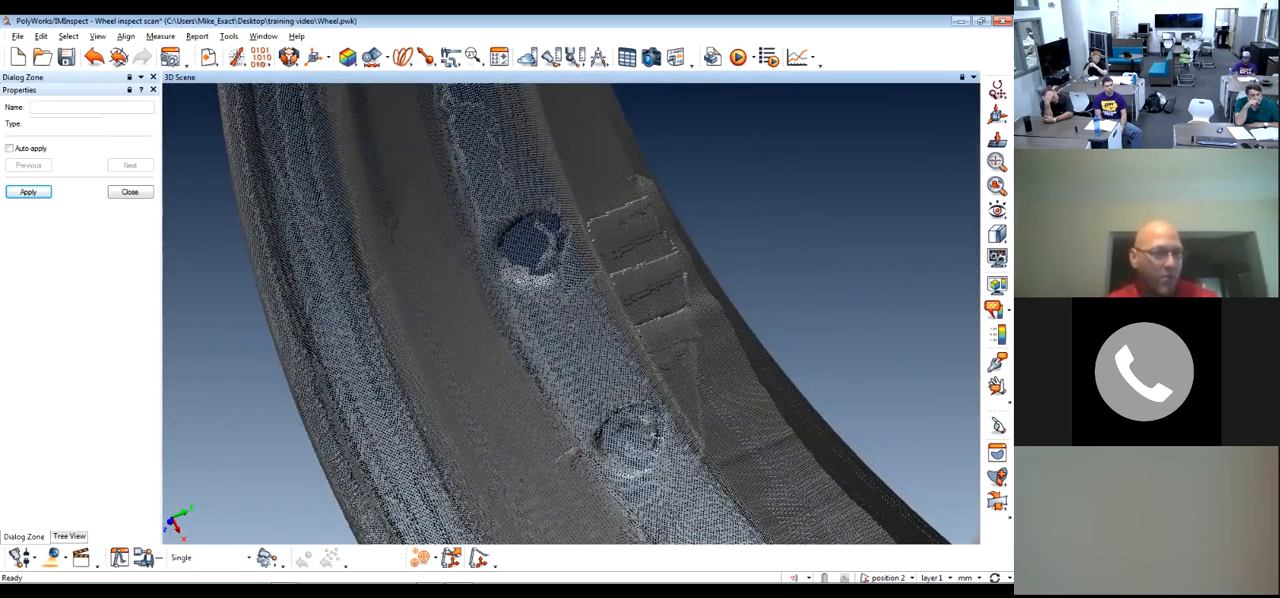
click(69, 537)
click(997, 453)
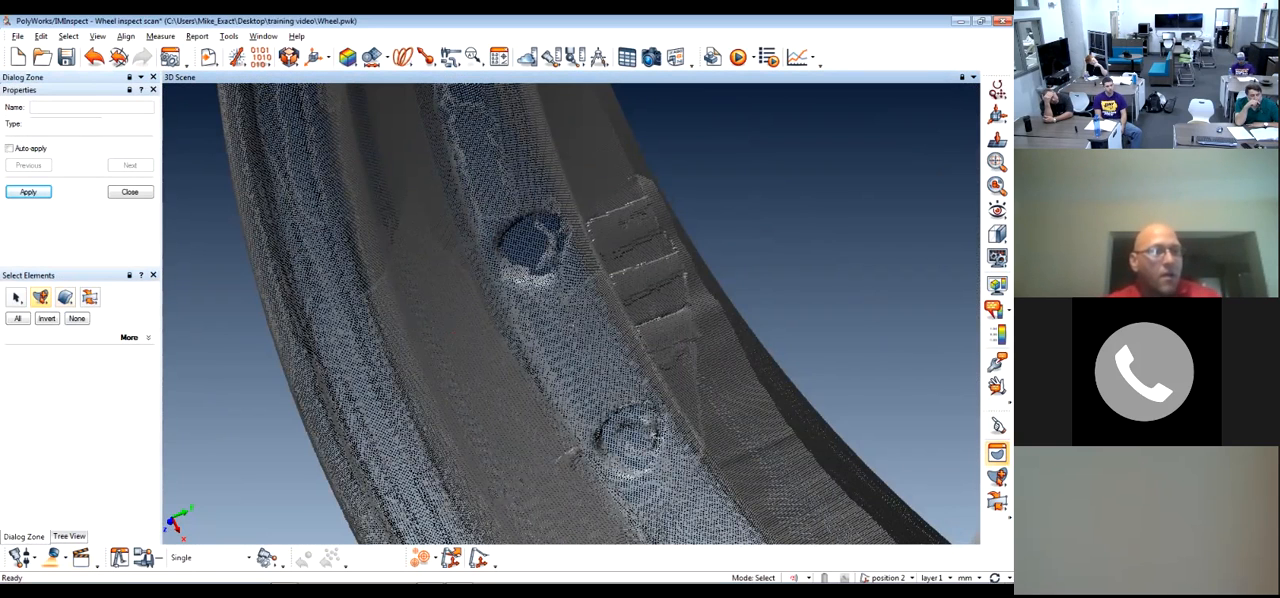
click(64, 297)
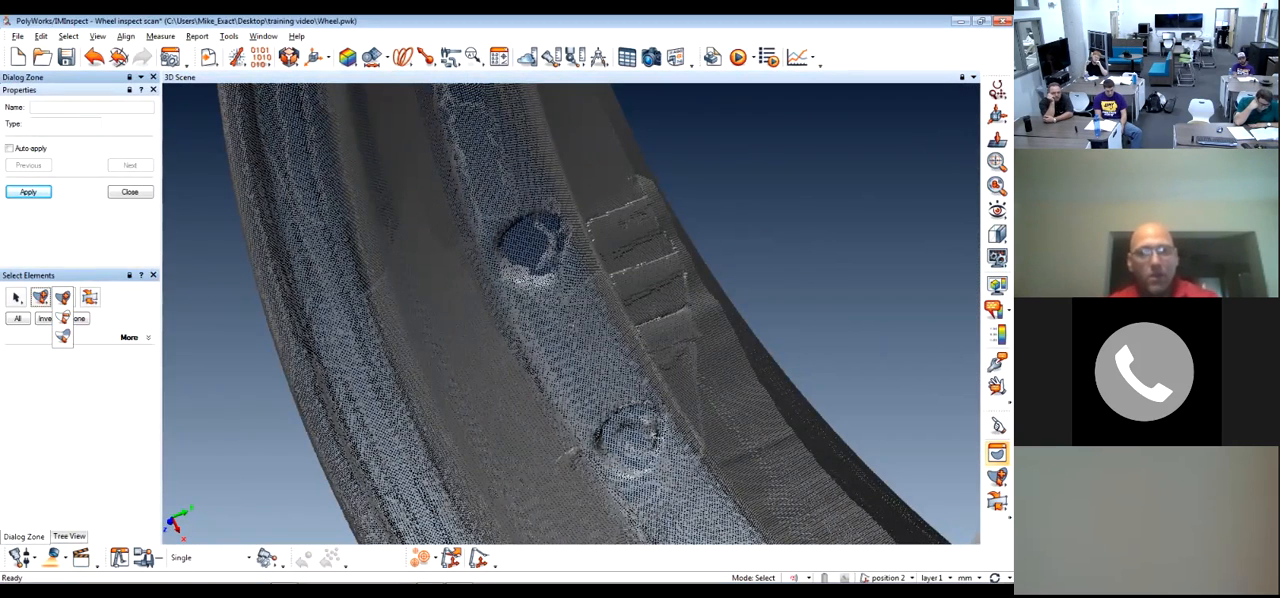
click(16, 297)
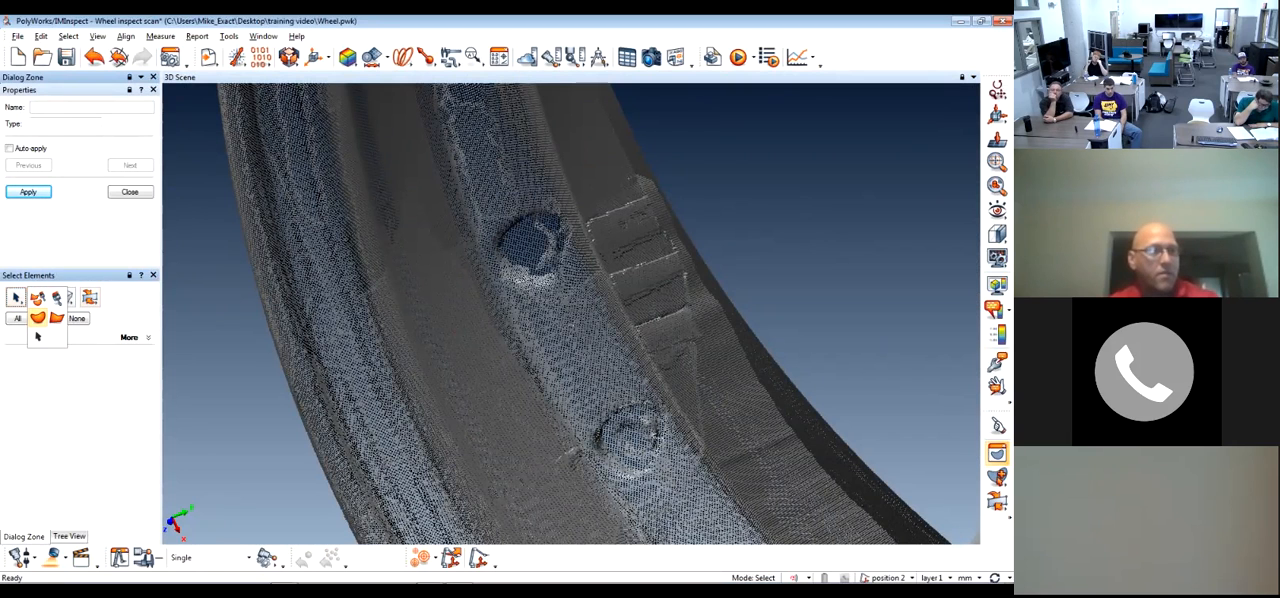
click(37, 318)
mouse_move(694, 186)
mouse_down()
mouse_move(617, 286)
mouse_move(661, 243)
mouse_up()
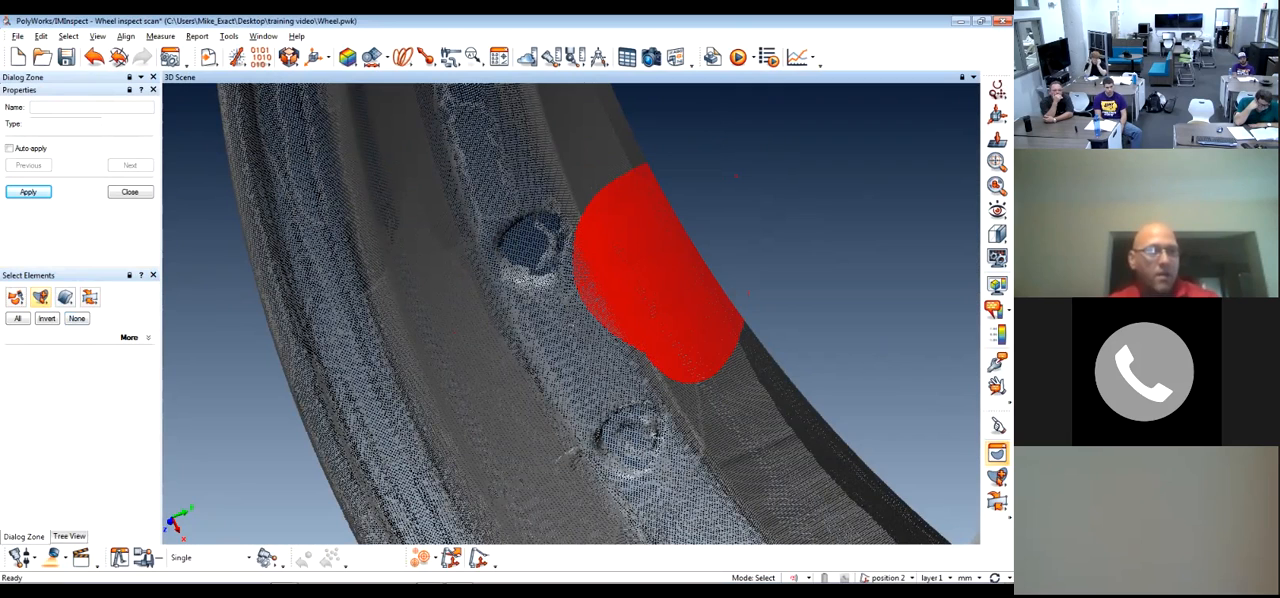
Set the selection action to deselect, stroke over unselected points near the bolt holes on the rim, and clear the selection
click(41, 297)
click(61, 318)
drag(536, 335, 473, 364)
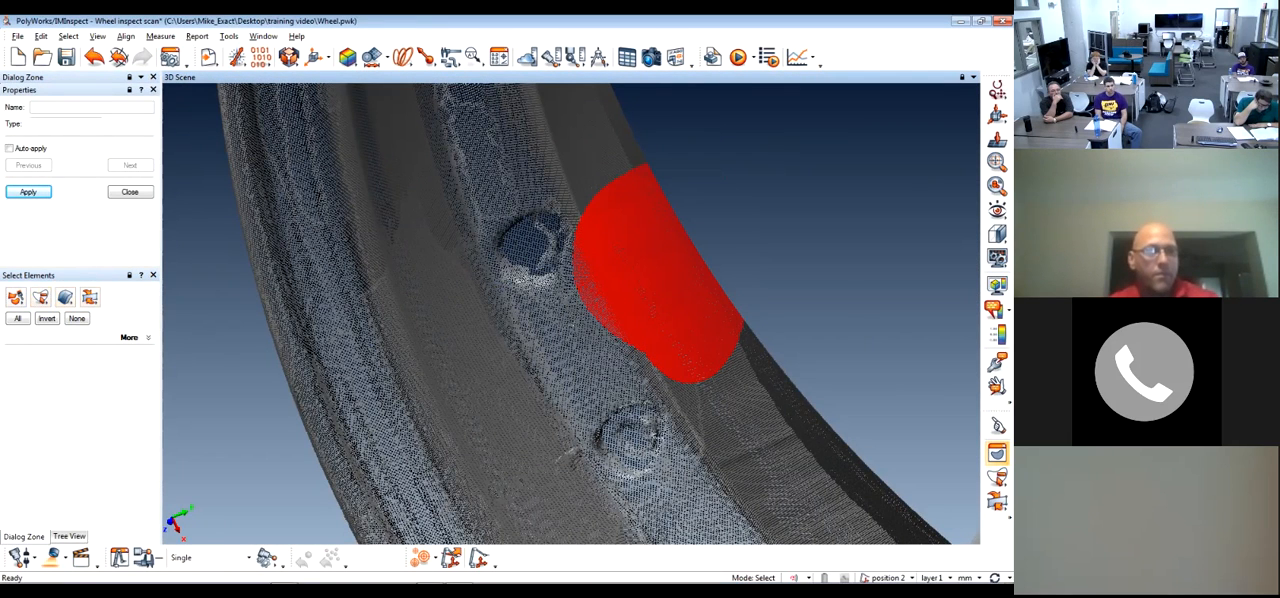
click(77, 318)
Select a new rounded patch on the rim's edge and return the selection action to its standard selecting option
mouse_move(694, 219)
mouse_down()
mouse_move(637, 323)
mouse_move(666, 200)
mouse_move(695, 313)
mouse_move(680, 234)
mouse_up()
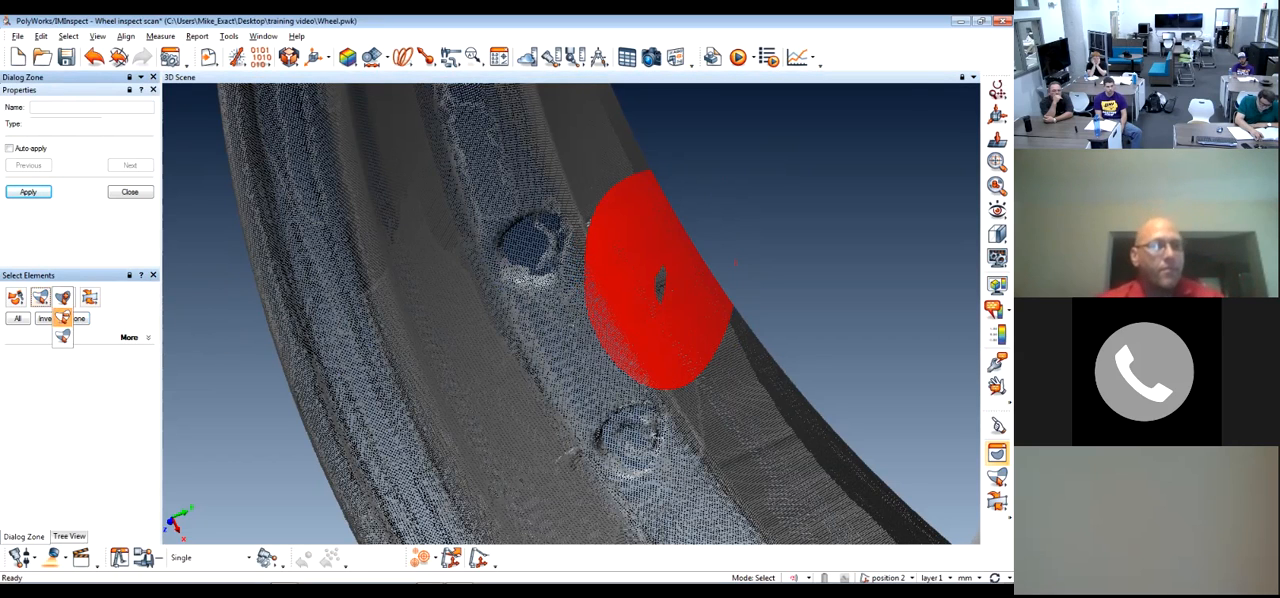
click(63, 297)
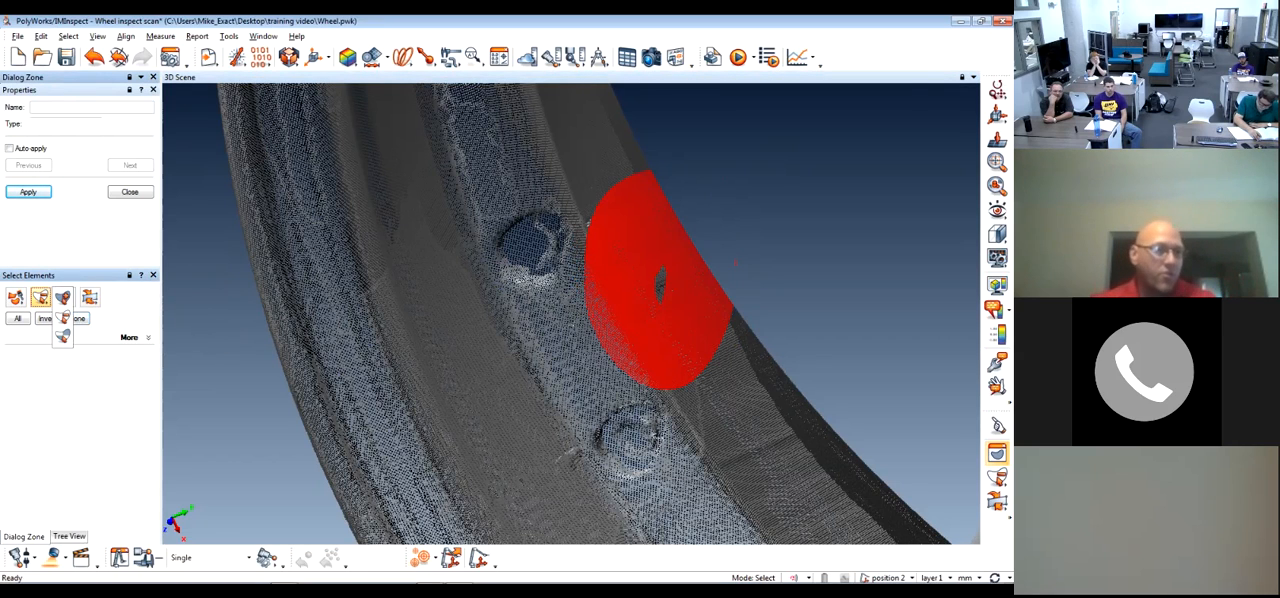
click(63, 317)
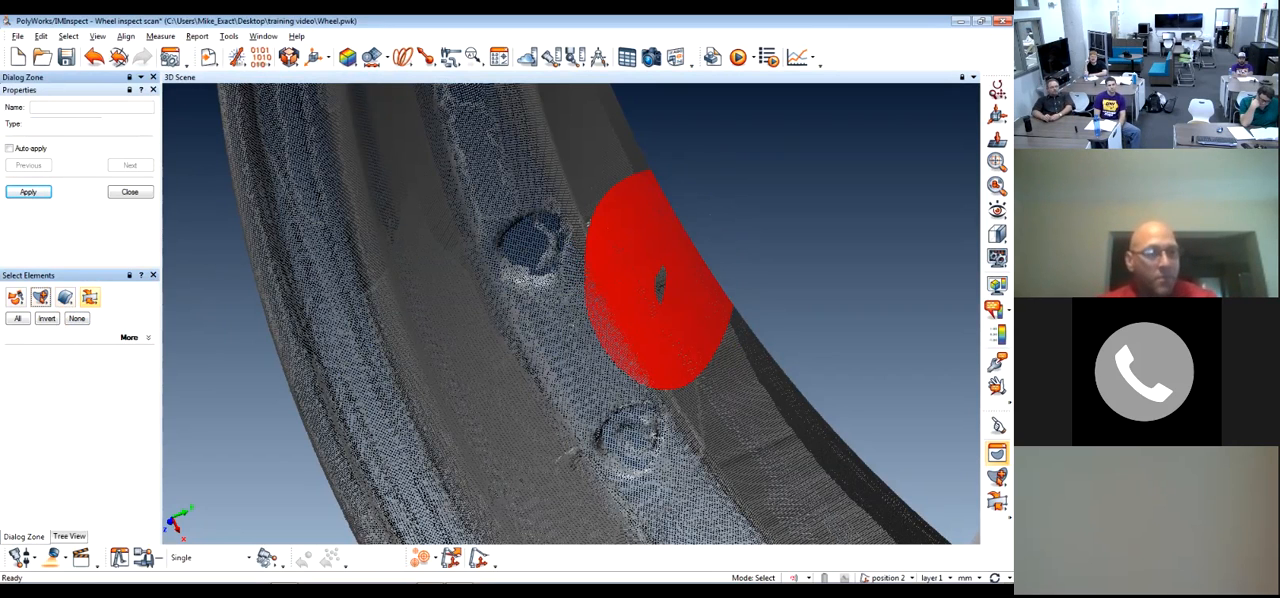
Review the region adjustment options for the selected rim patch, inspect the patch from another angle, and clear the selection
mouse_move(90, 297)
mouse_down()
mouse_move(112, 317)
mouse_move(112, 298)
mouse_up()
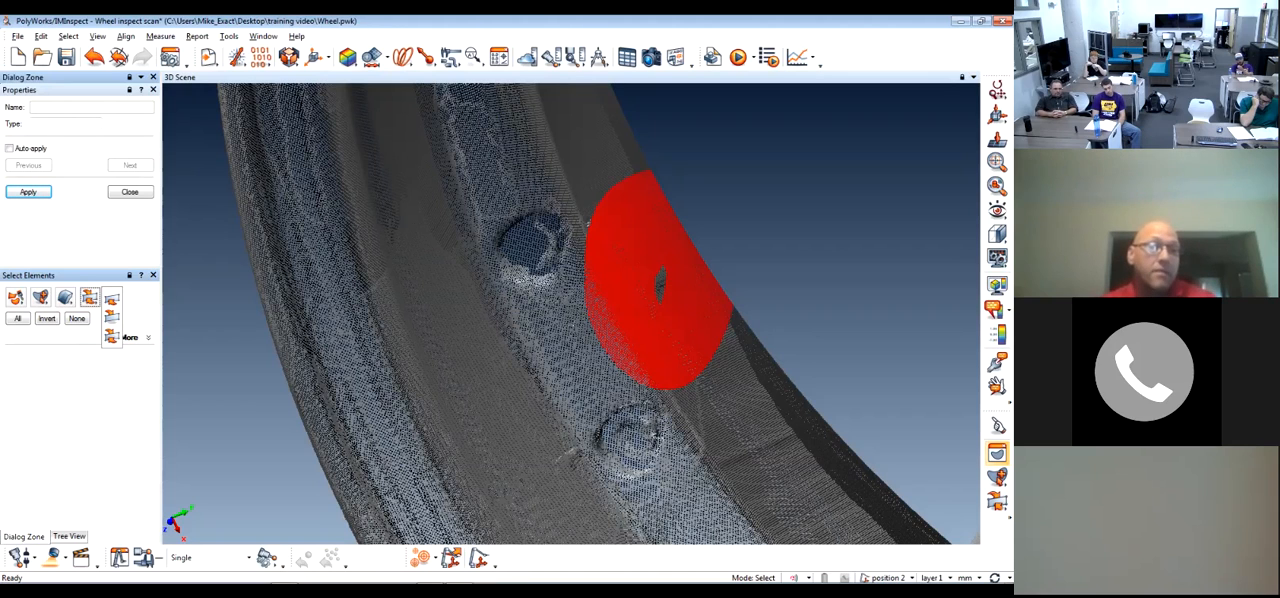
click(112, 317)
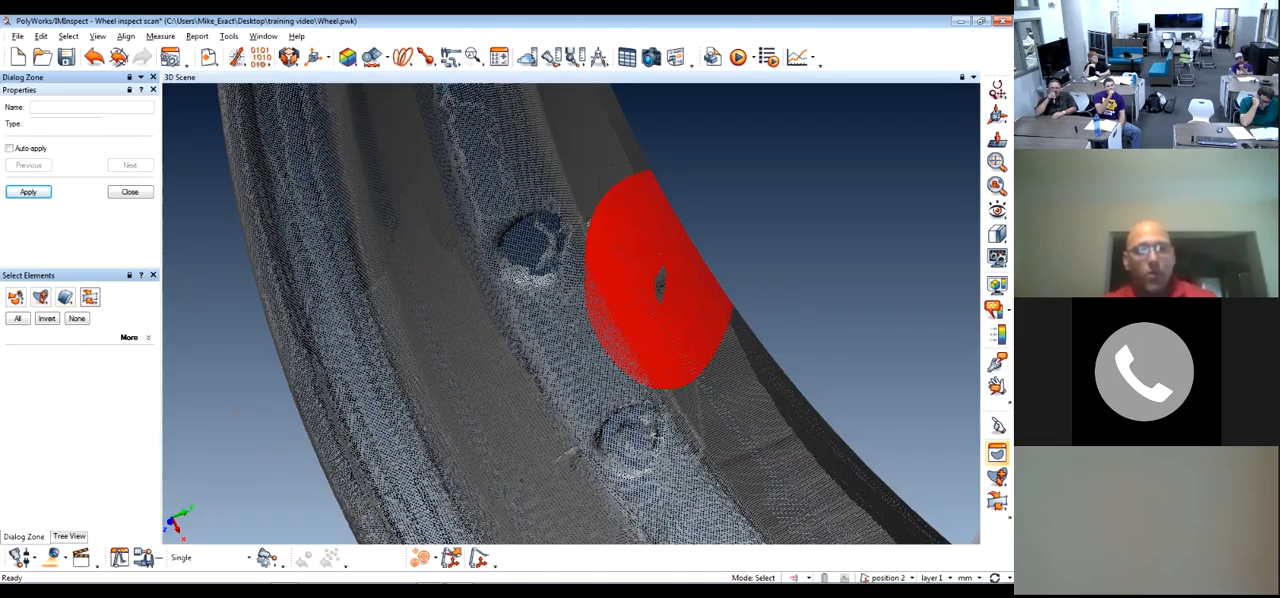
mouse_move(610, 300)
mouse_down()
mouse_move(420, 310)
mouse_move(585, 300)
mouse_up()
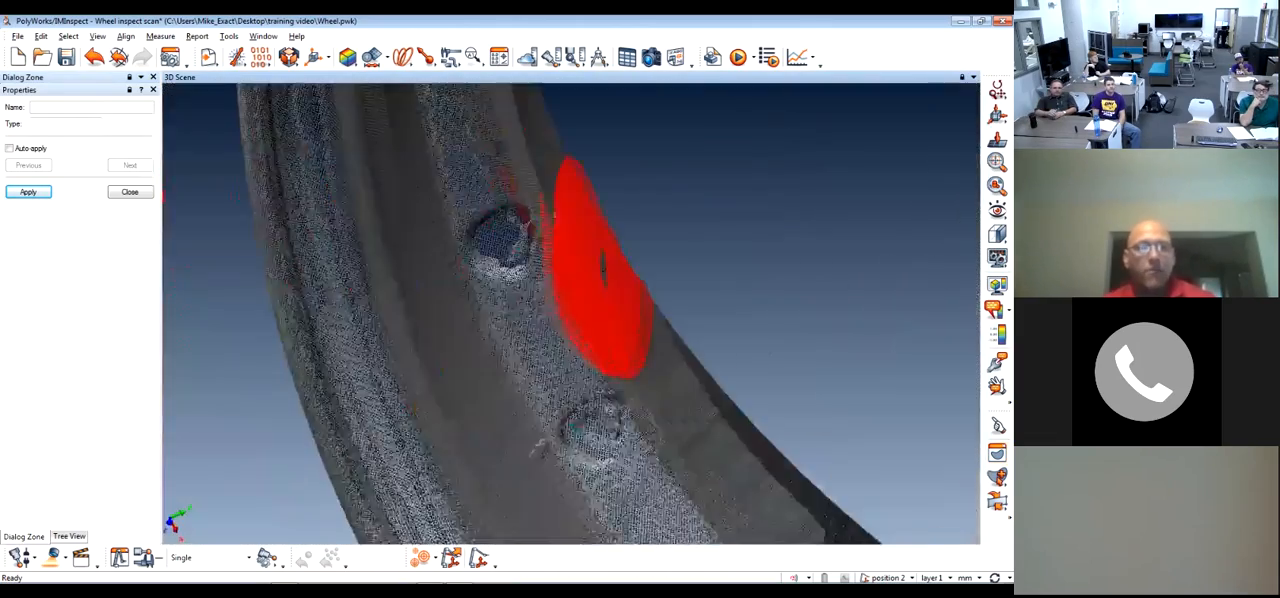
right_drag(585, 300, 585, 370)
click(997, 453)
click(77, 318)
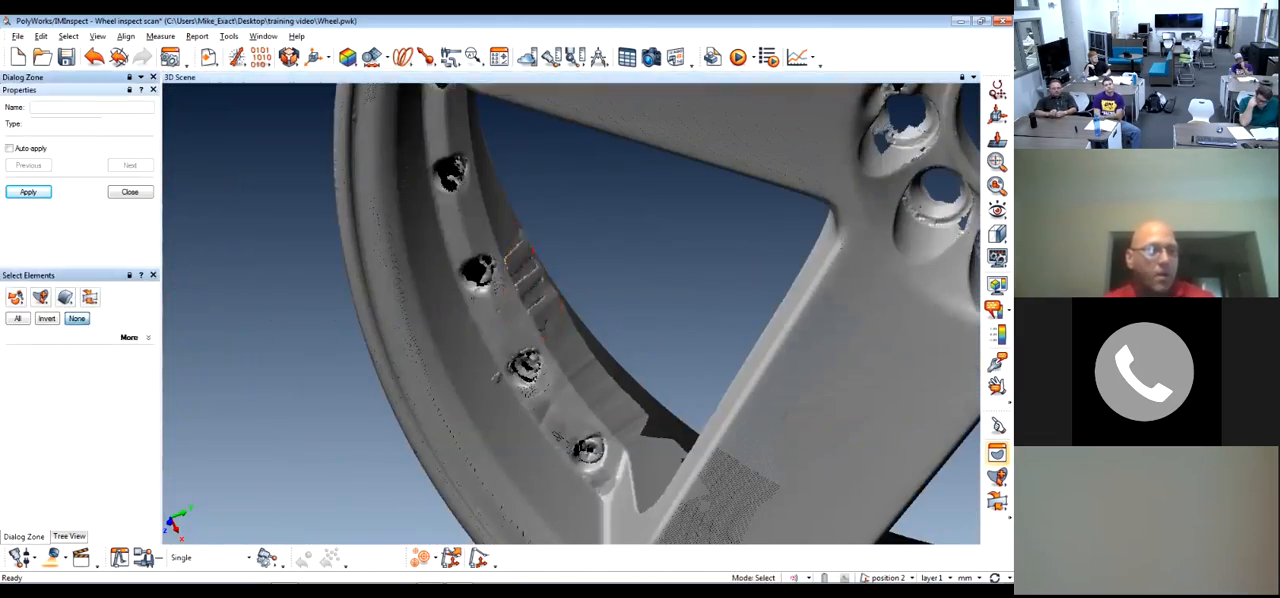
Select the stepped patch of points on the rim's edge beside the bolt holes with a four-sided outline and delete it
click(40, 297)
click(38, 320)
key(Escape)
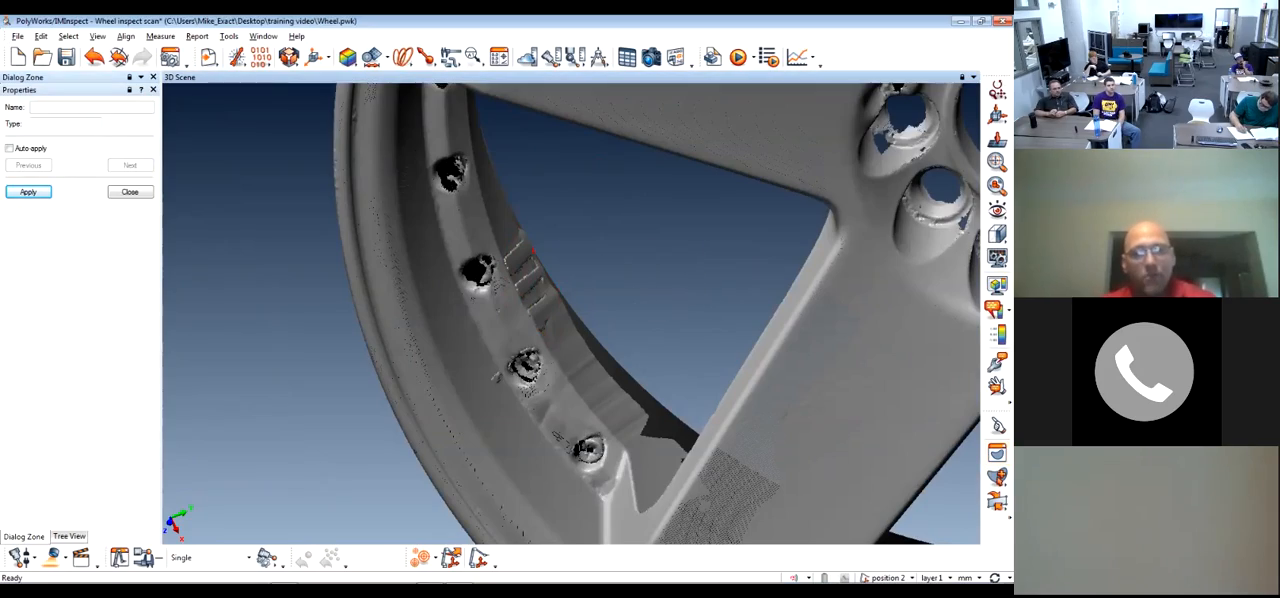
scroll(602, 278, up, 5)
middle_drag(400, 310, 620, 290)
drag(560, 290, 682, 338)
scroll(597, 300, down, 2)
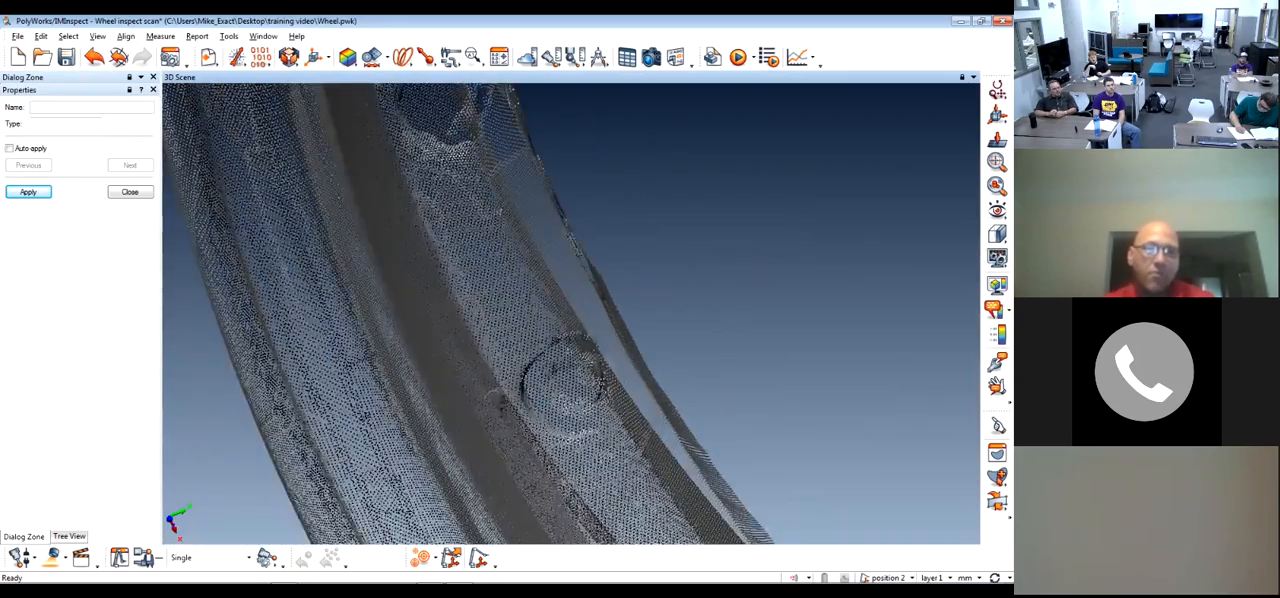
drag(597, 300, 575, 340)
drag(553, 200, 560, 250)
key(space)
mouse_move(526, 187)
mouse_down()
mouse_move(577, 354)
mouse_move(614, 409)
mouse_move(651, 416)
mouse_move(660, 391)
mouse_move(720, 374)
mouse_up()
right_click(652, 392)
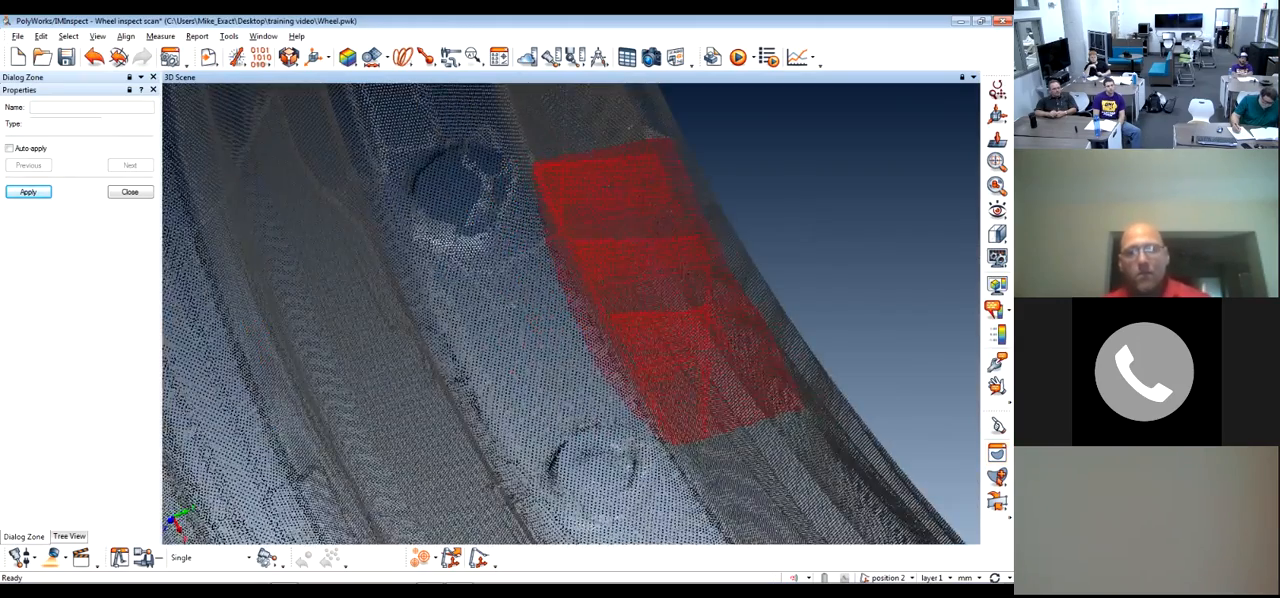
scroll(720, 374, down, 3)
middle_drag(720, 374, 630, 416)
key(Delete)
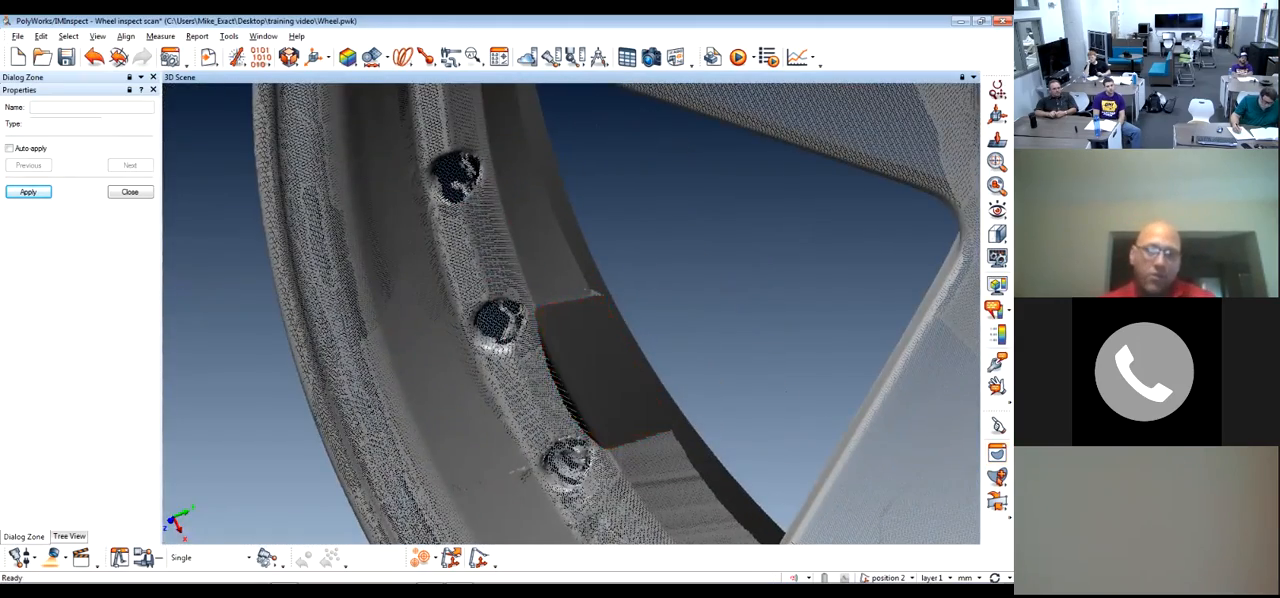
Select the remaining stepped points along the rim's edge down to the spoke and delete them
scroll(675, 334, down, 4)
scroll(675, 334, up, 2)
drag(675, 334, 688, 362)
middle_drag(688, 440, 530, 440)
scroll(640, 320, up, 4)
scroll(515, 428, down, 3)
drag(515, 428, 548, 420)
scroll(533, 430, down, 4)
scroll(532, 428, up, 4)
key(shift+e)
mouse_move(506, 203)
mouse_down()
mouse_move(603, 357)
mouse_move(645, 398)
mouse_up()
key(Delete)
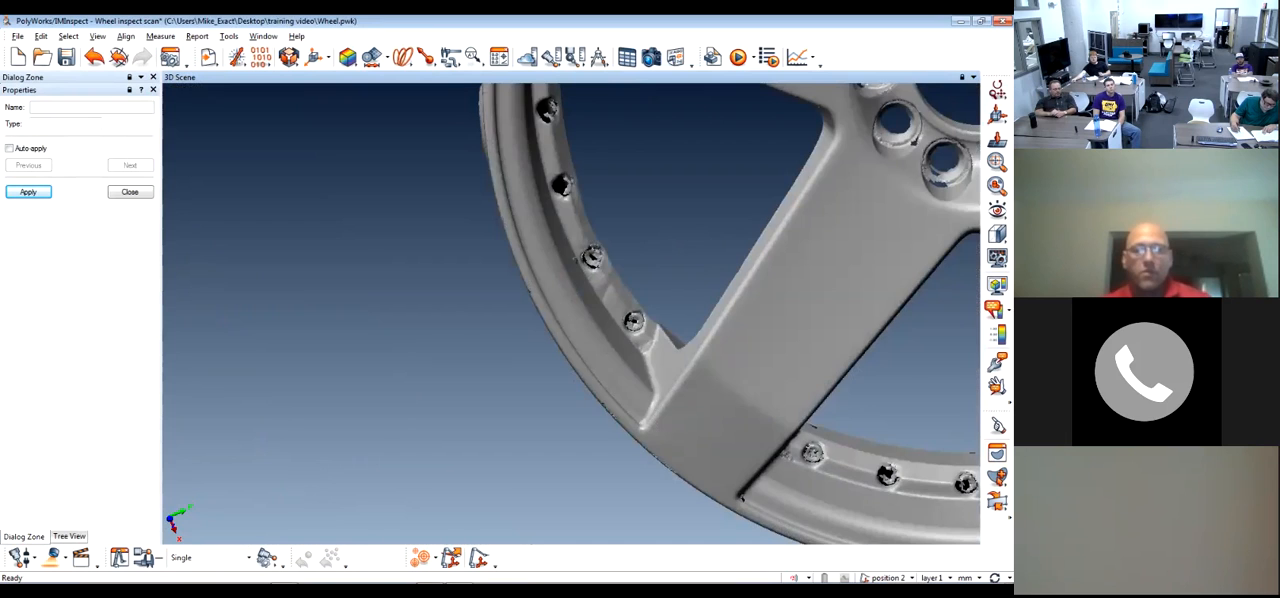
Display the Bottom Wheel scan together with the Top Wheel scan so that both whole wheels can be compared
drag(700, 280, 632, 292)
scroll(654, 255, down, 3)
middle_drag(680, 255, 503, 348)
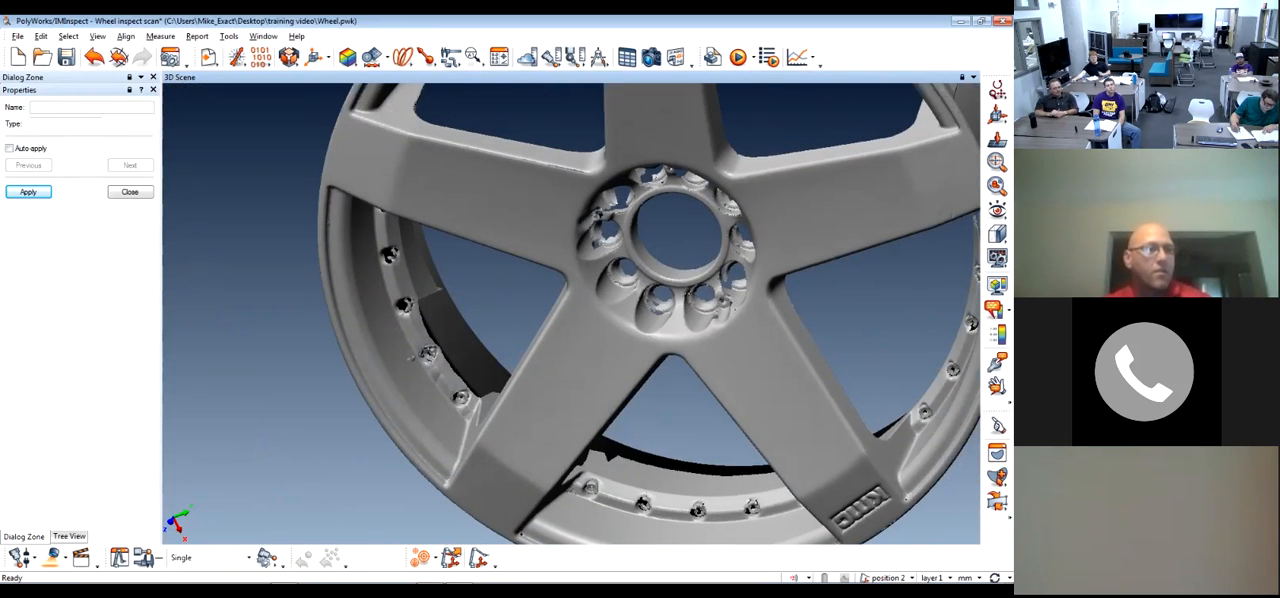
click(69, 537)
middle_click(65, 146)
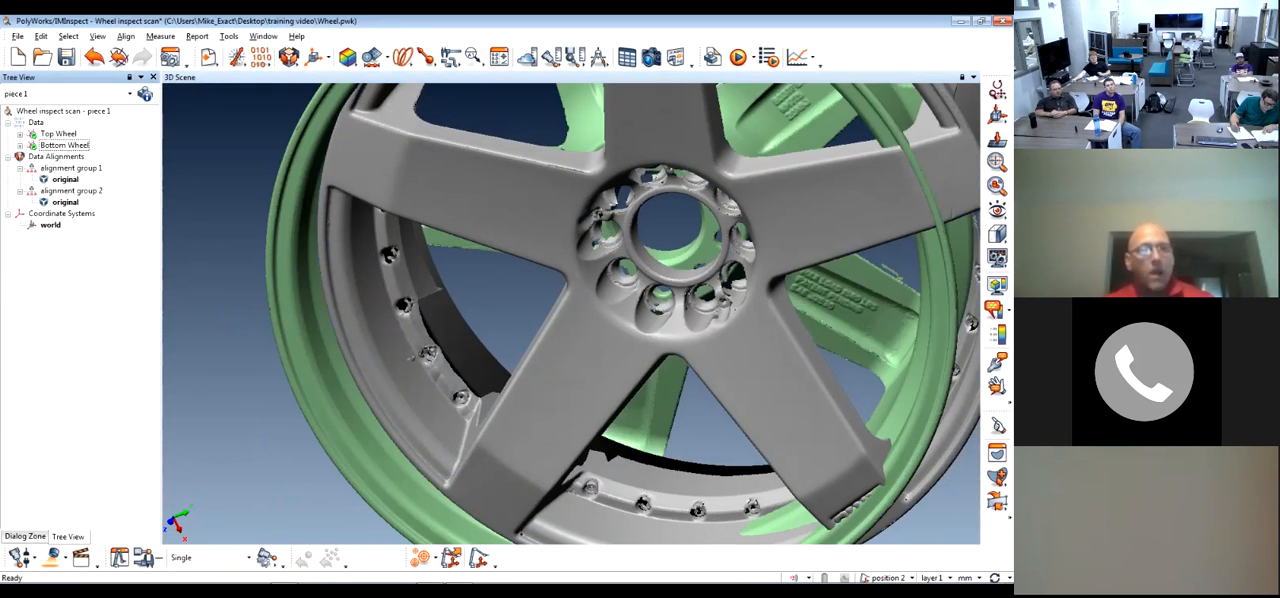
scroll(478, 324, down, 3)
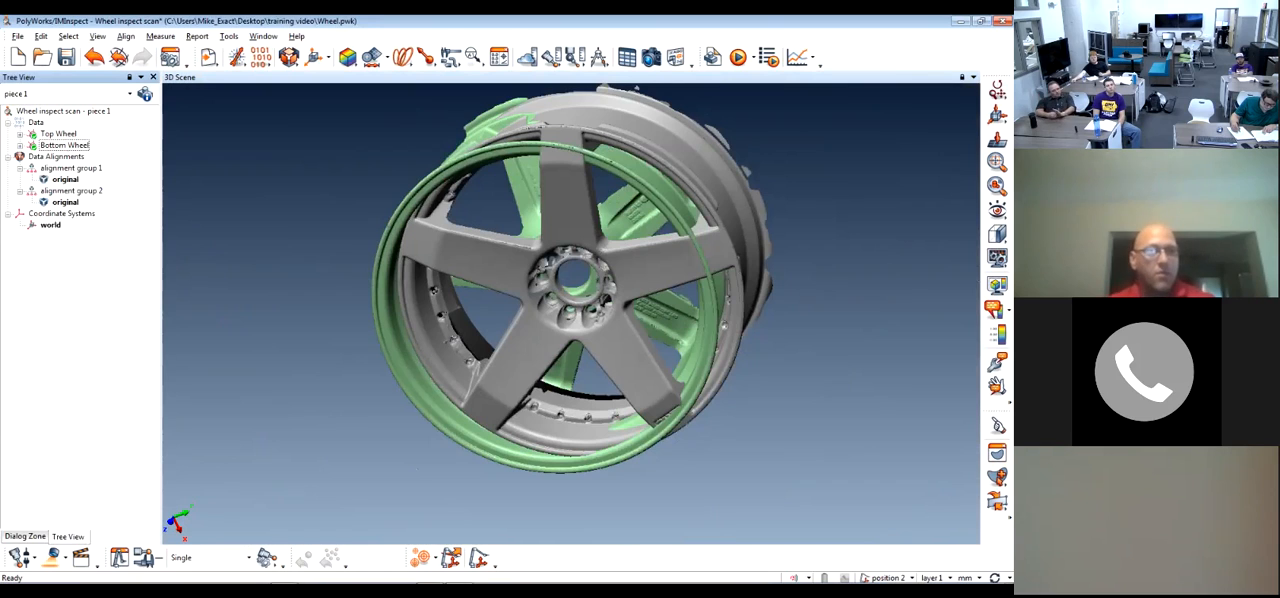
Rename alignment group 1 as Top Wheel Alignment
click(56, 157)
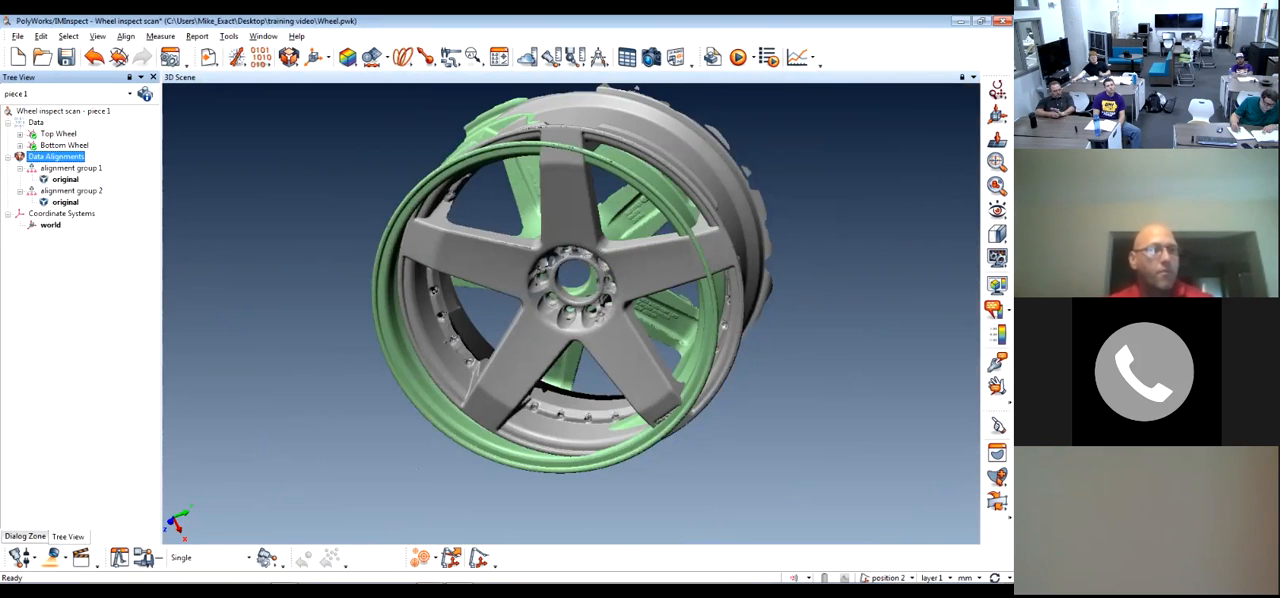
click(71, 168)
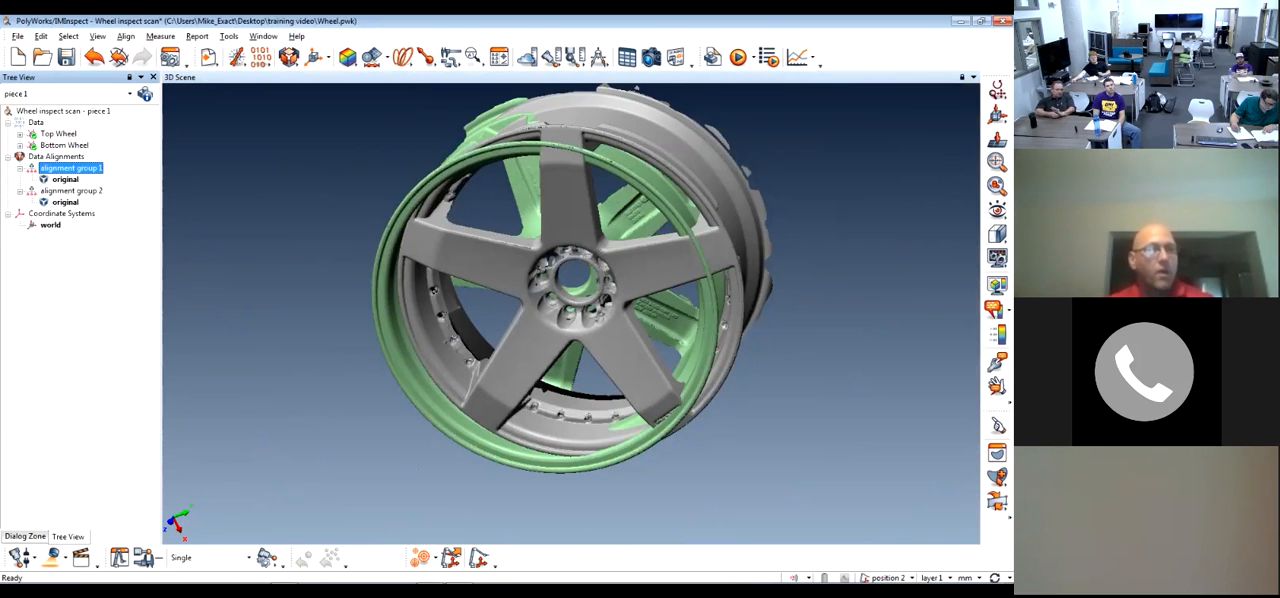
key(F2)
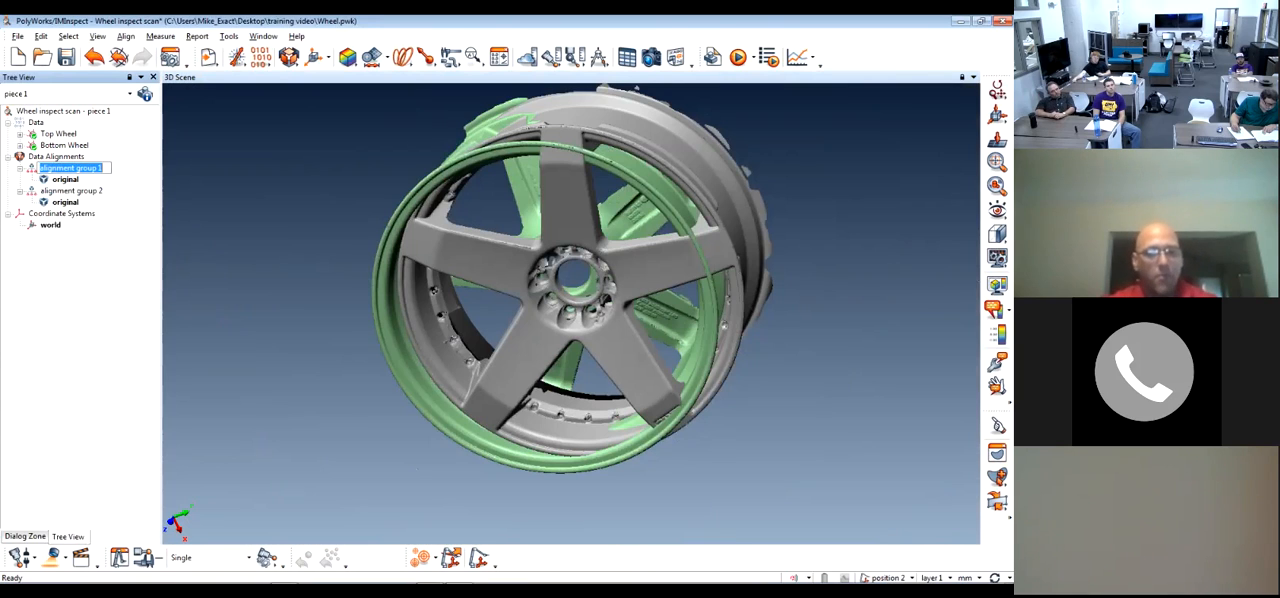
text(Top Wheel)
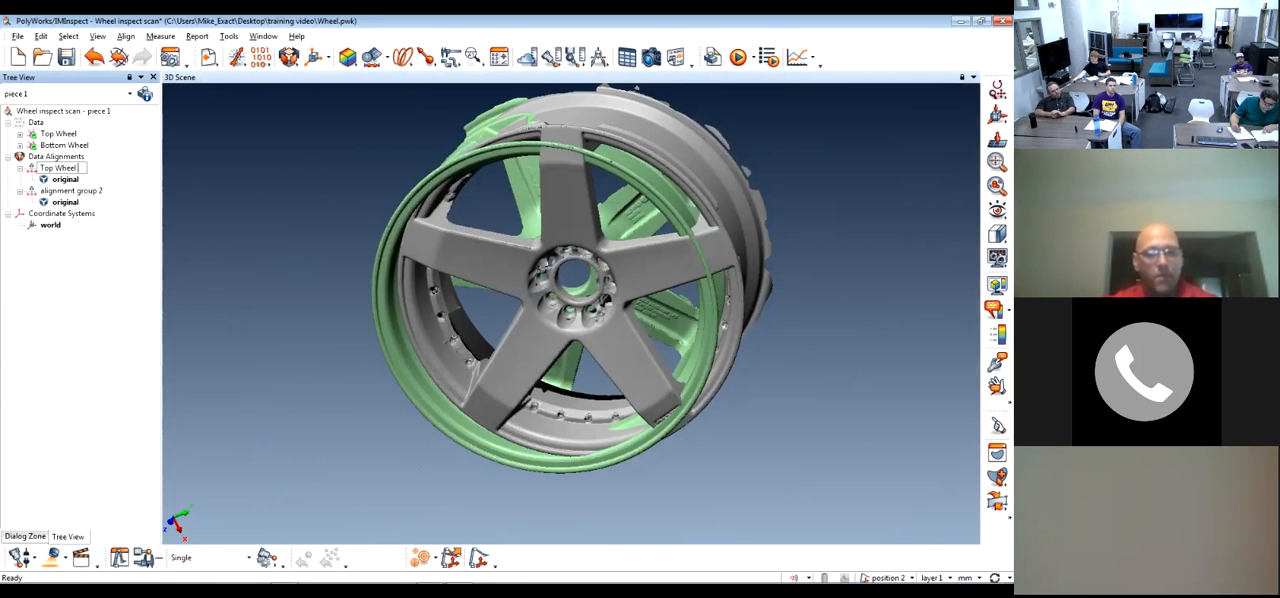
text( Alignment)
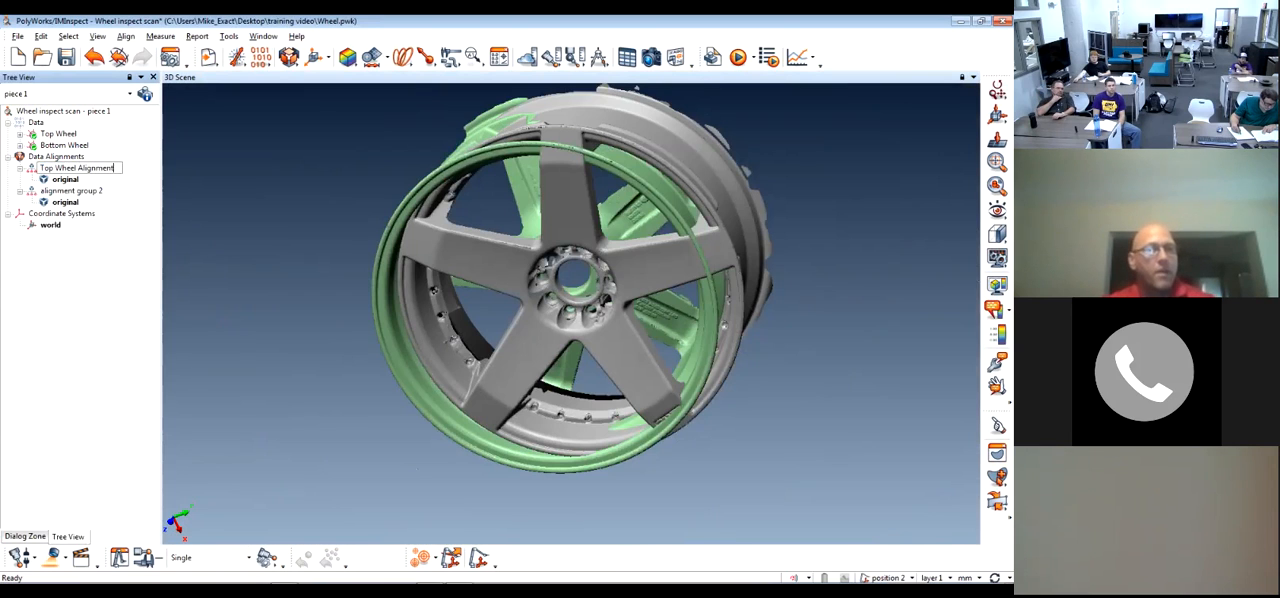
key(Return)
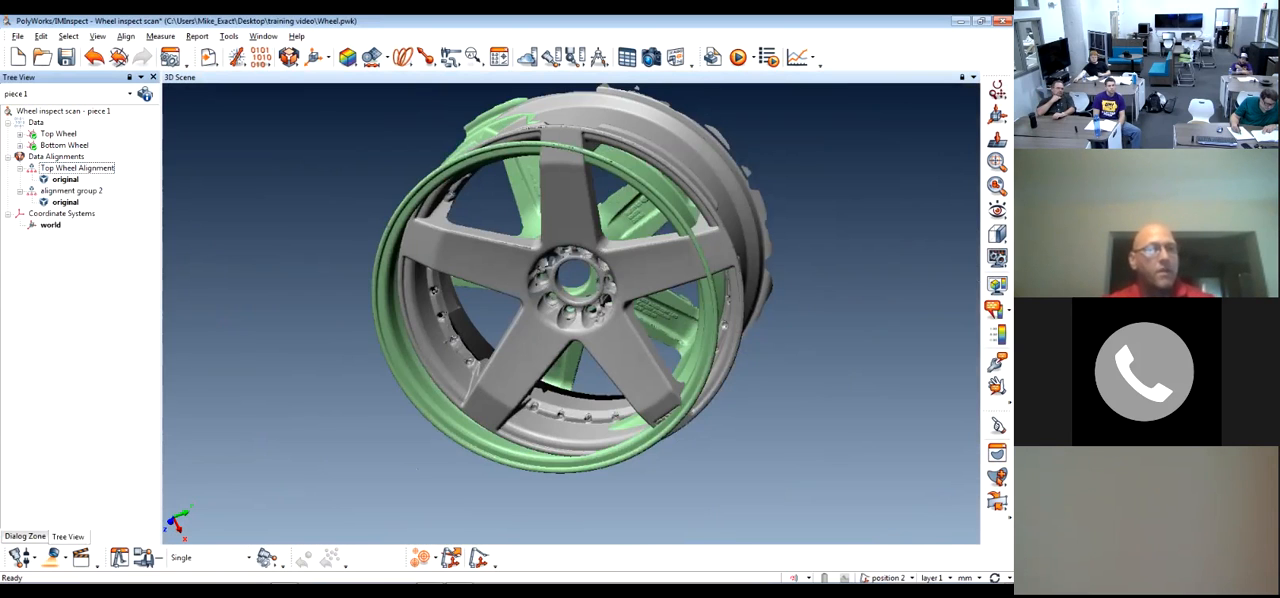
Rename alignment group 2 as Bottom Wheel Alignment
click(71, 191)
key(F2)
text(B)
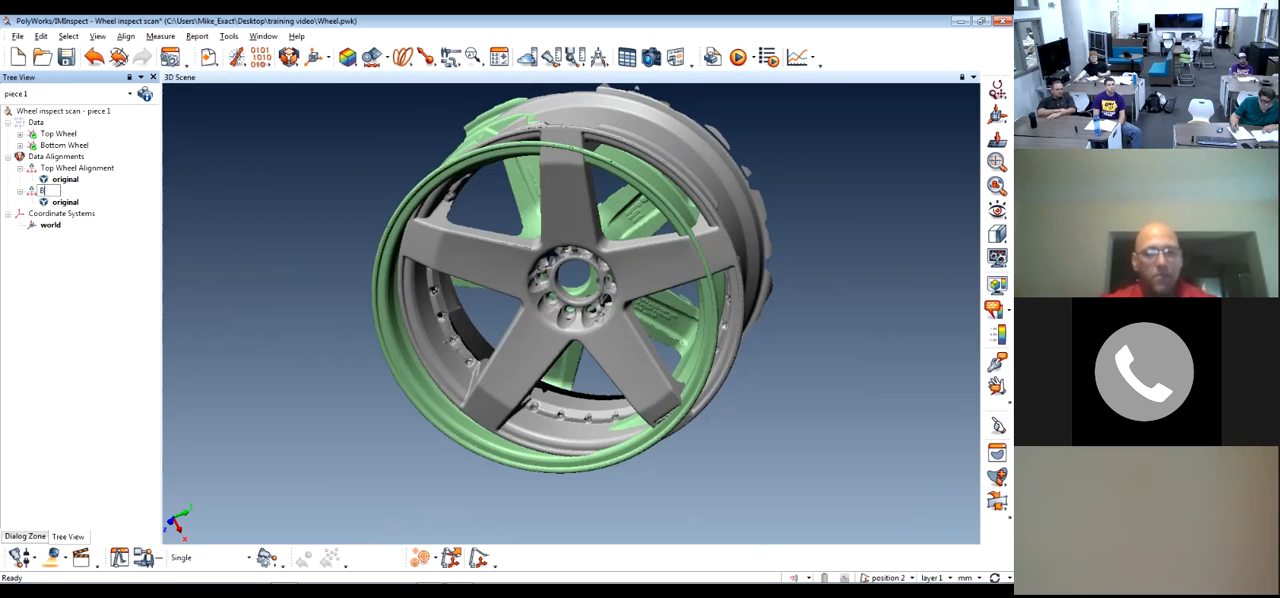
text(ottom Wheel)
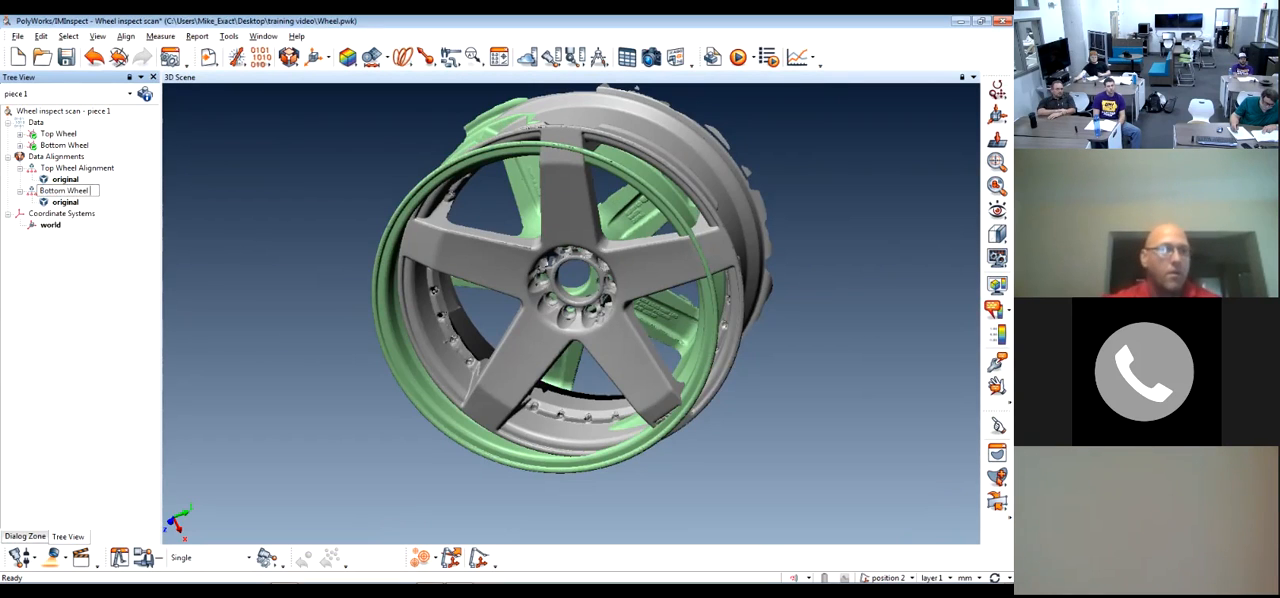
key(Return)
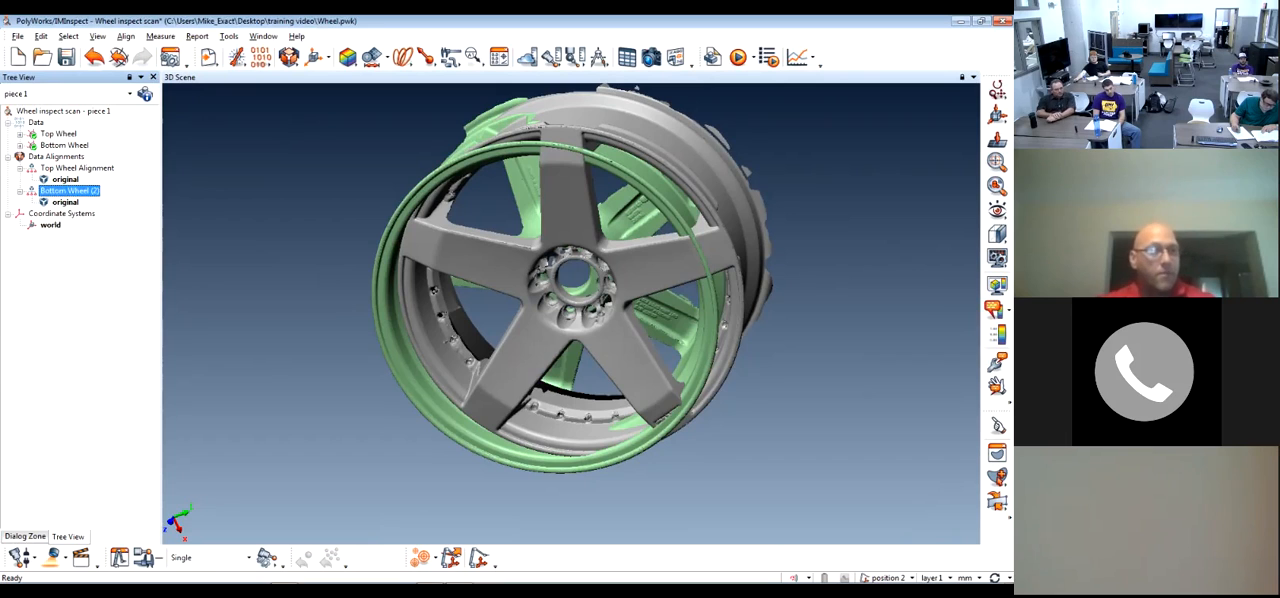
click(66, 190)
key(BackSpace)
key(BackSpace)
key(BackSpace)
text(Alignment)
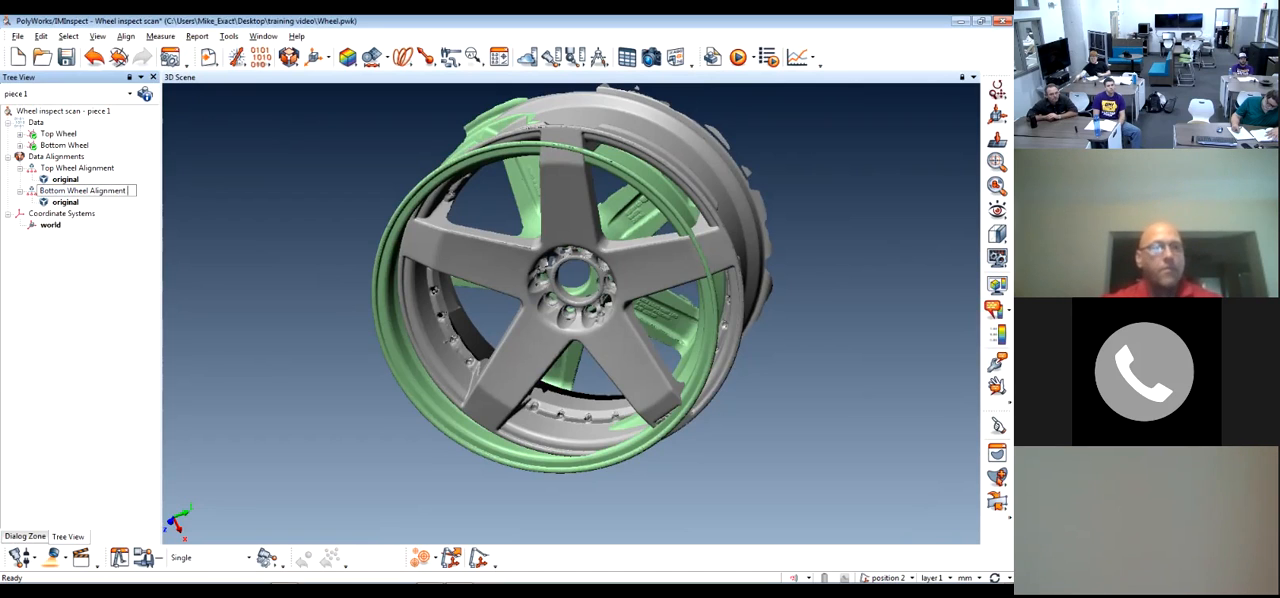
key(Return)
Select the Bottom Wheel scan in the data, and switch the selection to the Top Wheel scan
click(64, 145)
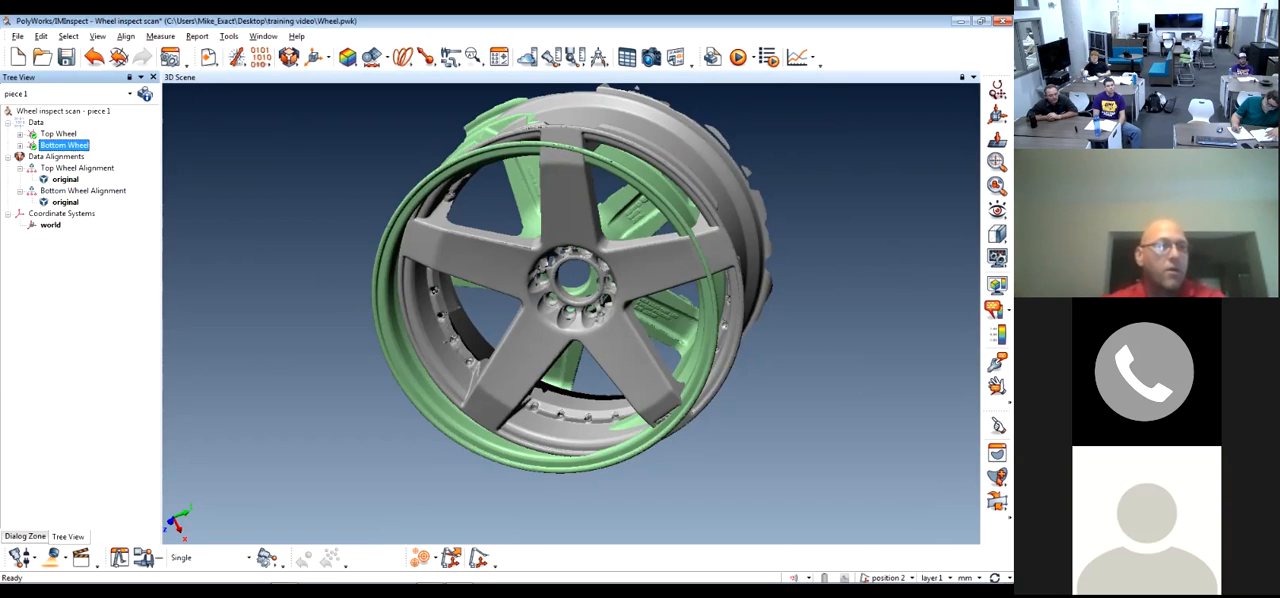
click(58, 134)
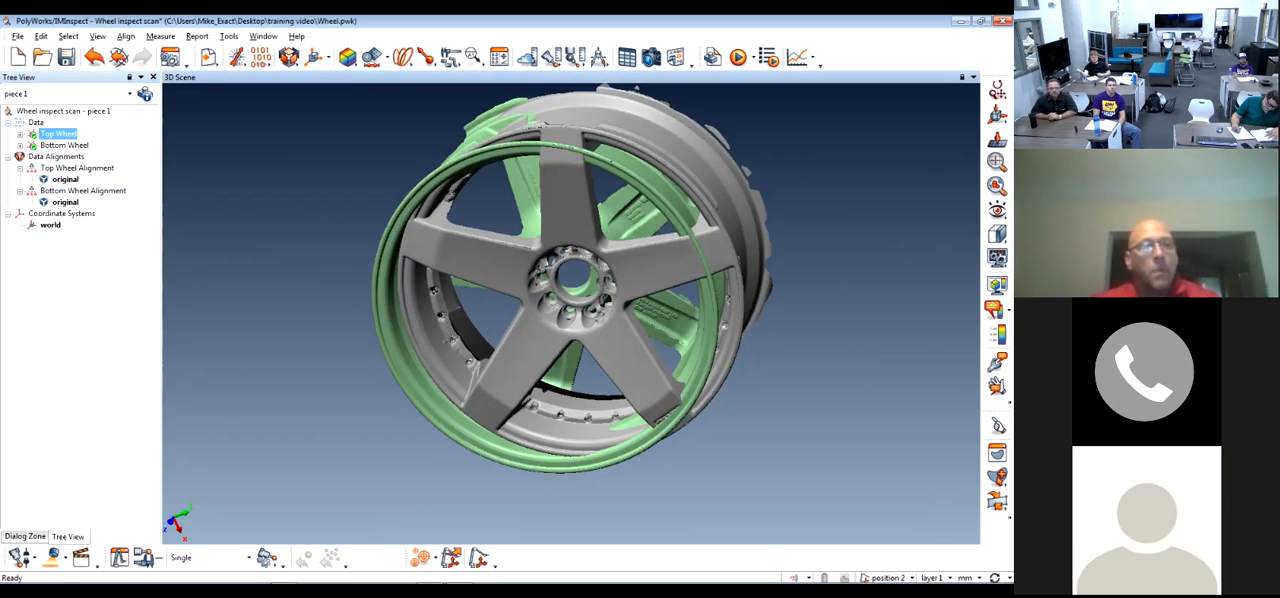
Select the Bottom Wheel scan together with the Top Wheel scan and look through the available data alignment methods
ctrl+click(64, 146)
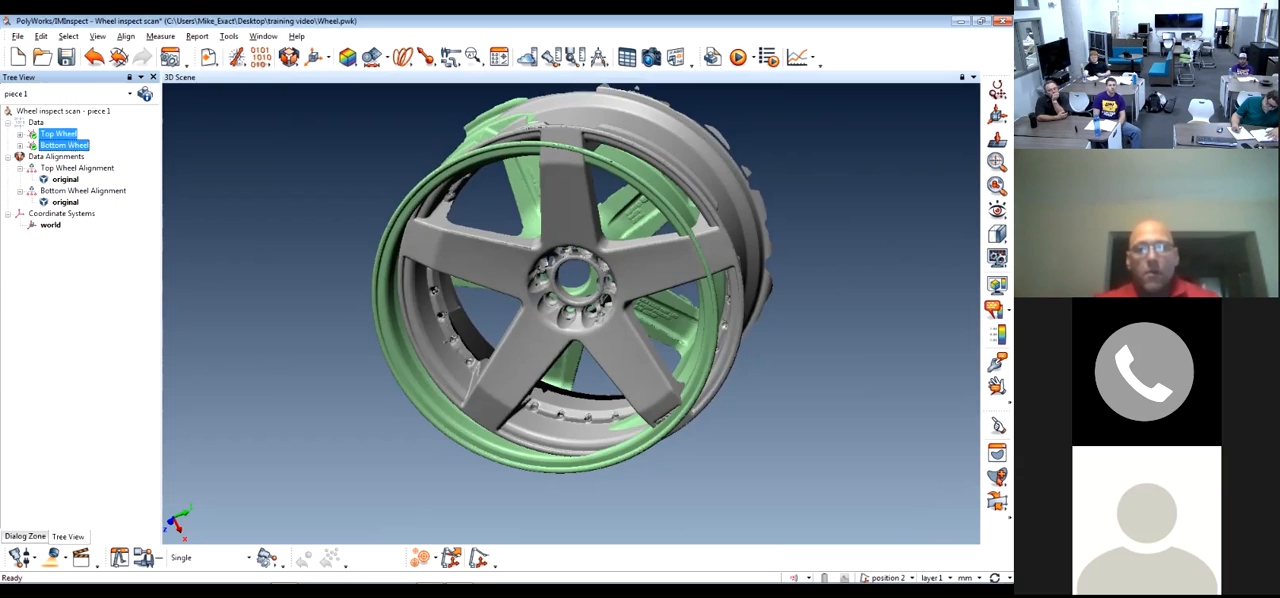
drag(600, 280, 572, 284)
middle_drag(572, 284, 516, 345)
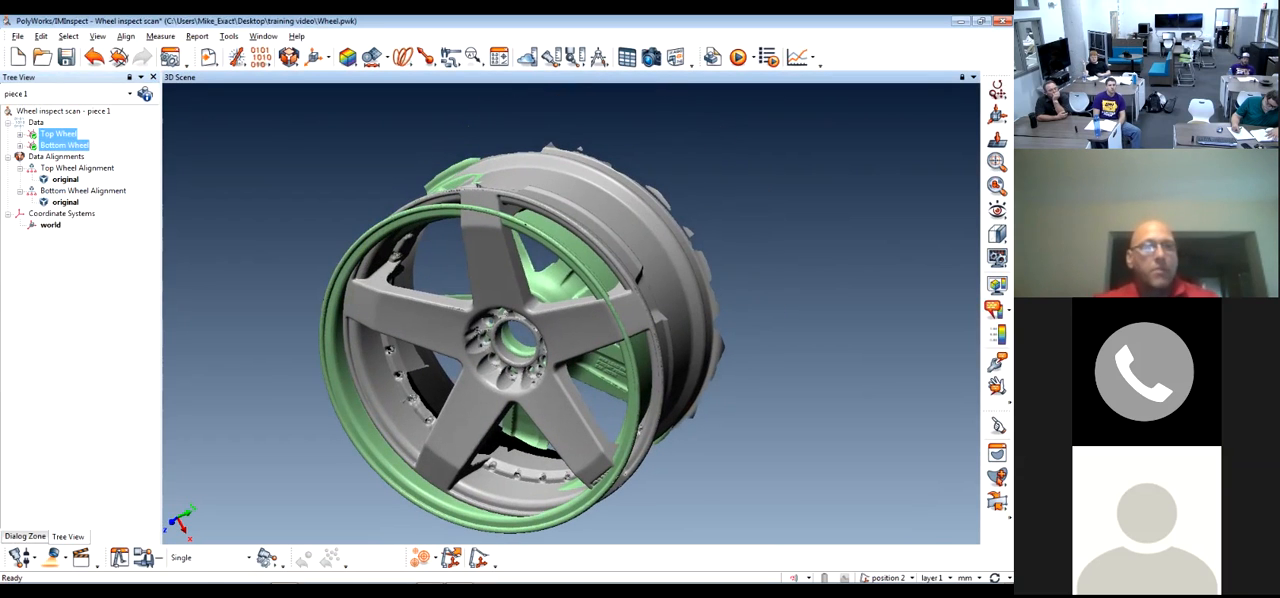
click(288, 57)
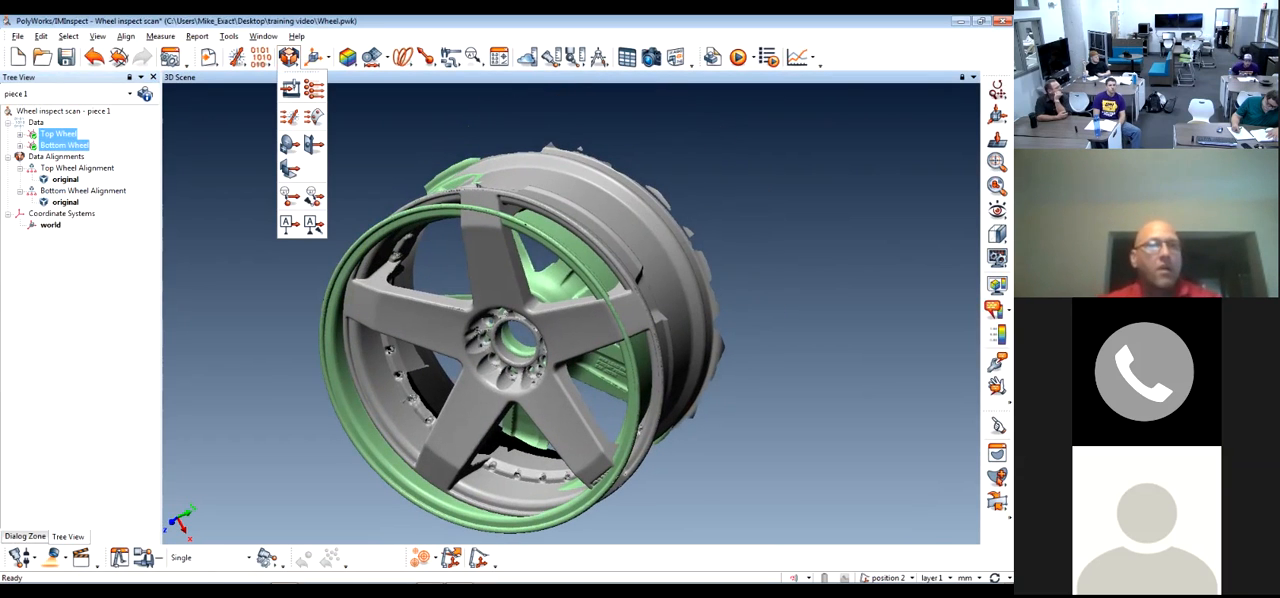
click(290, 89)
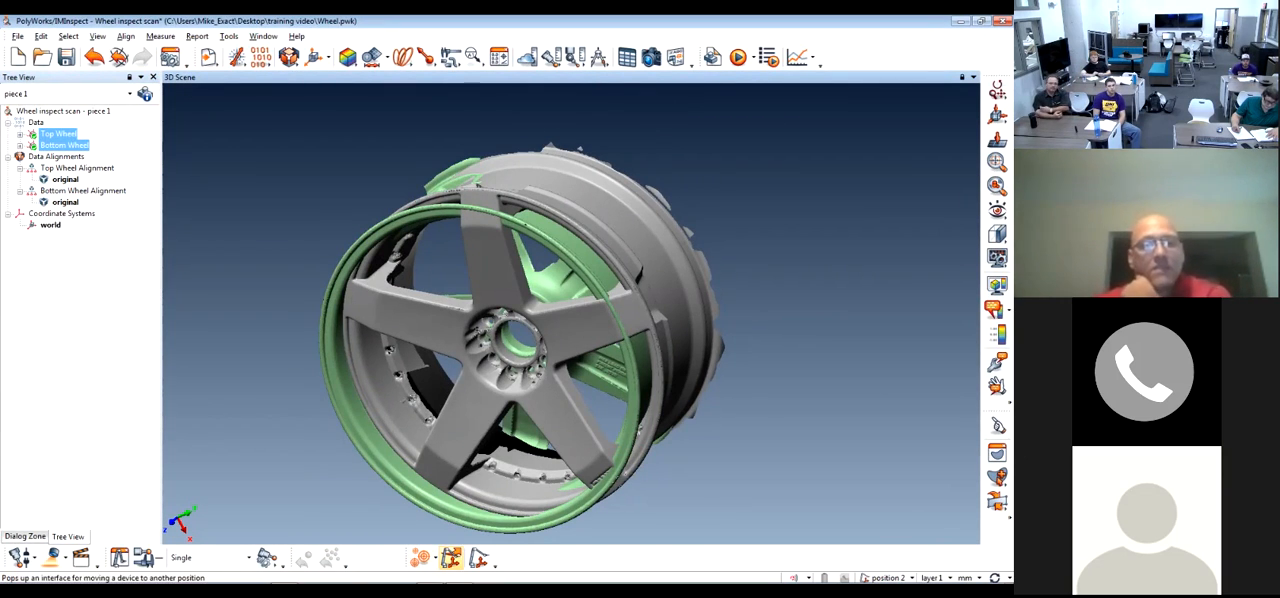
click(450, 557)
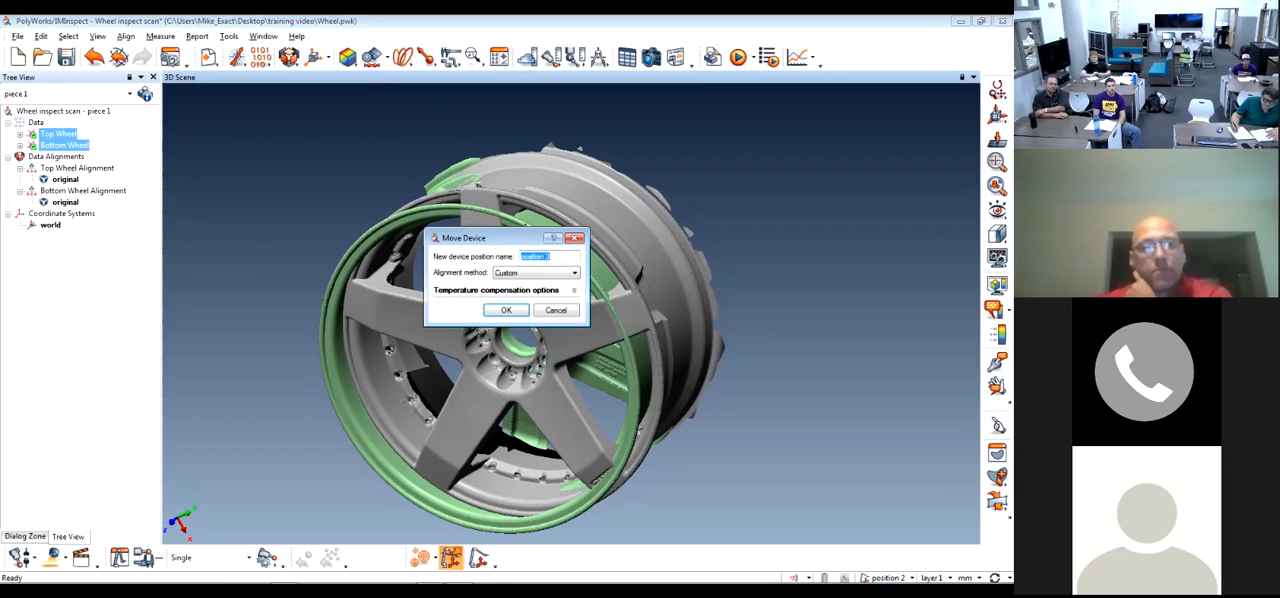
drag(500, 238, 533, 239)
click(607, 273)
click(607, 273)
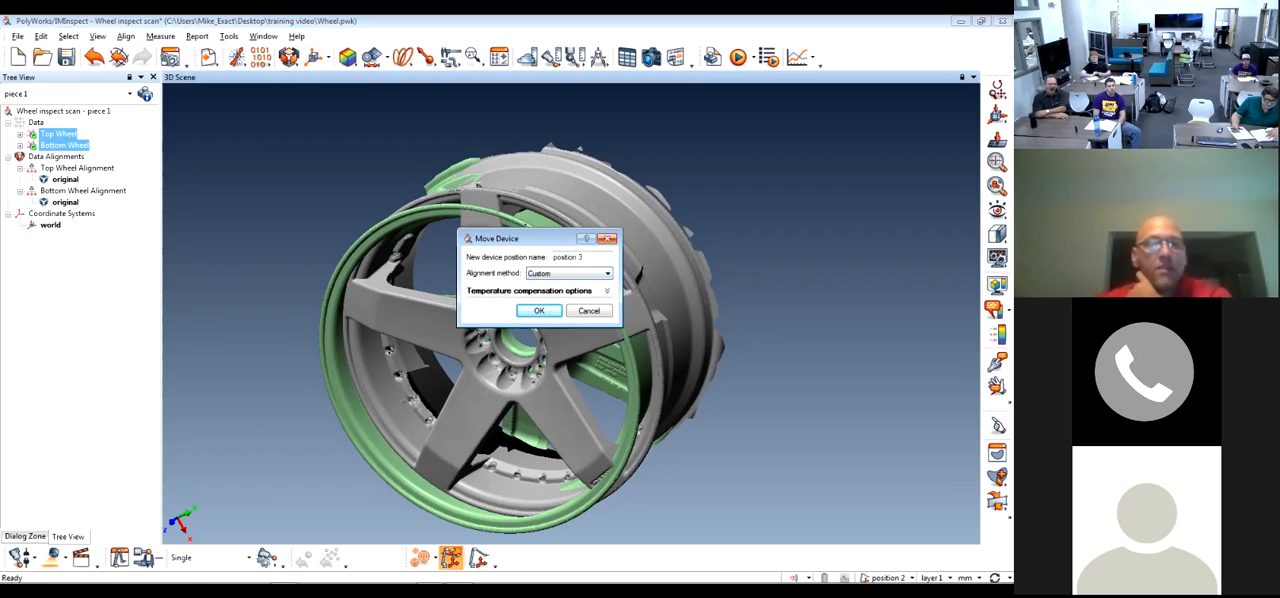
click(589, 311)
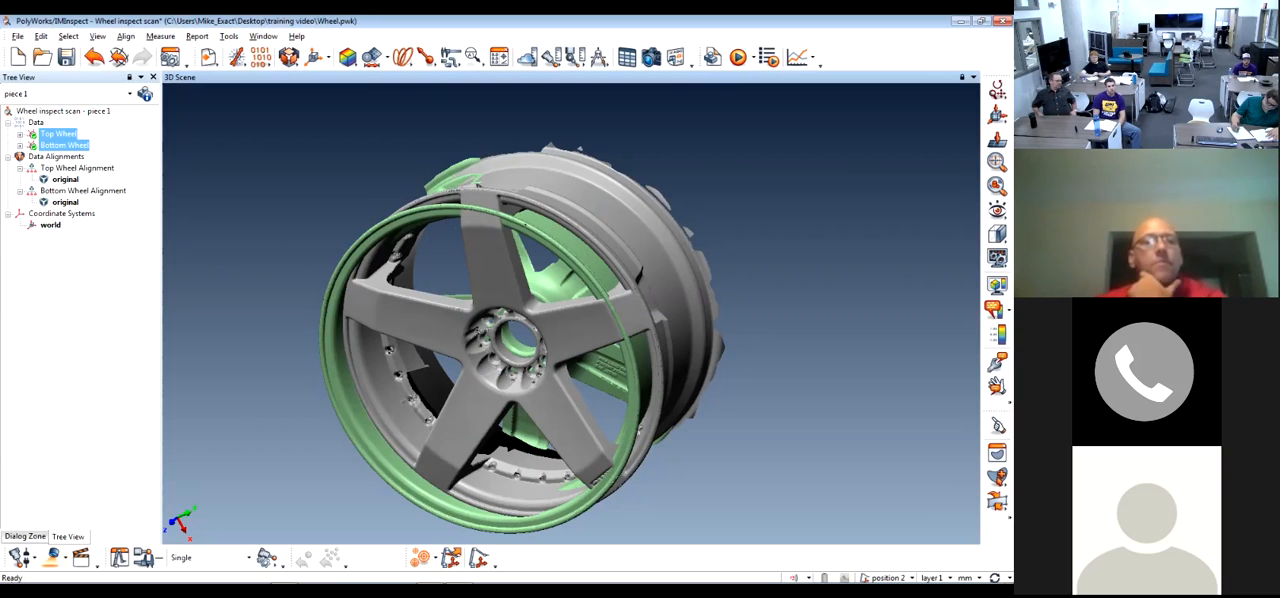
click(90, 300)
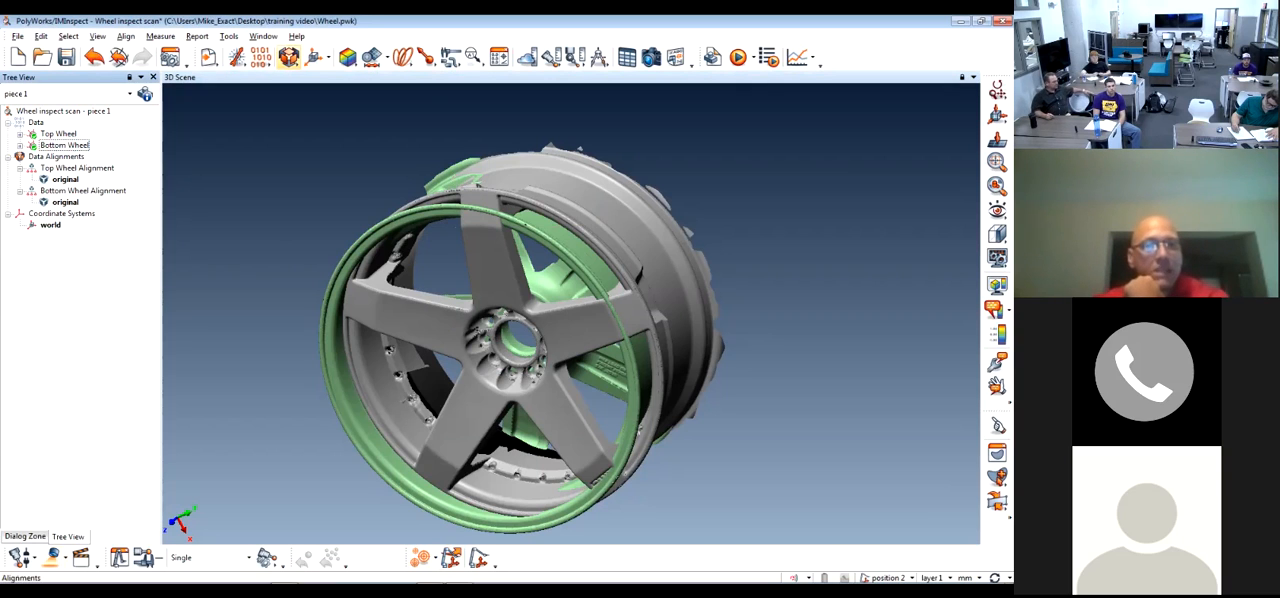
click(289, 58)
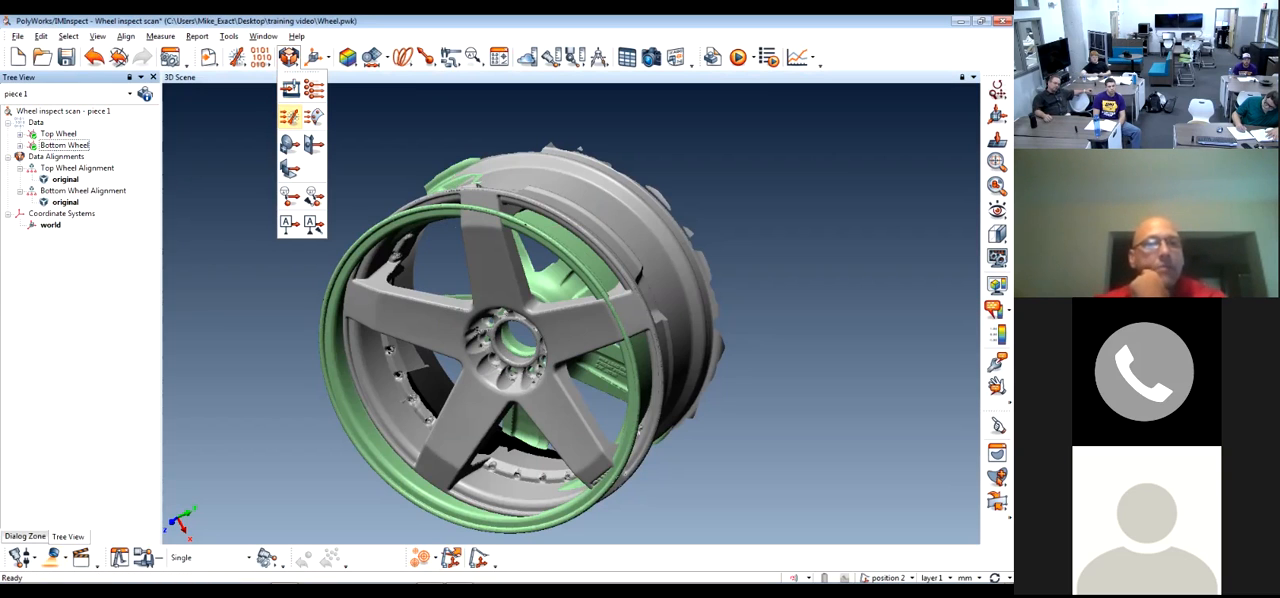
click(232, 150)
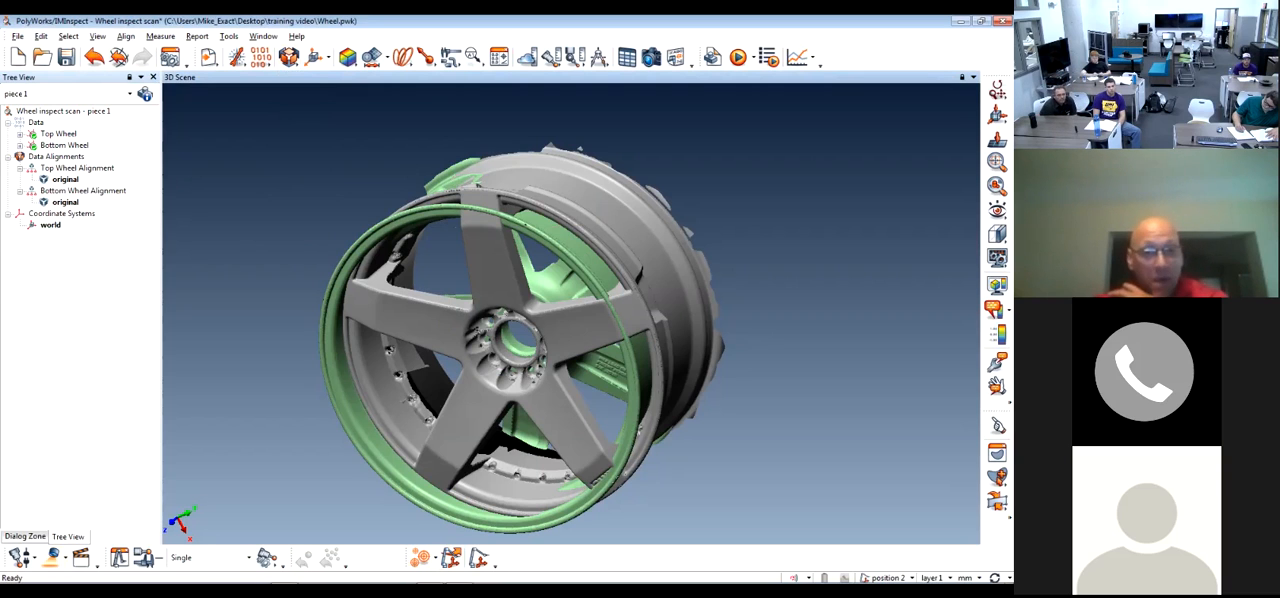
drag(527, 325, 560, 288)
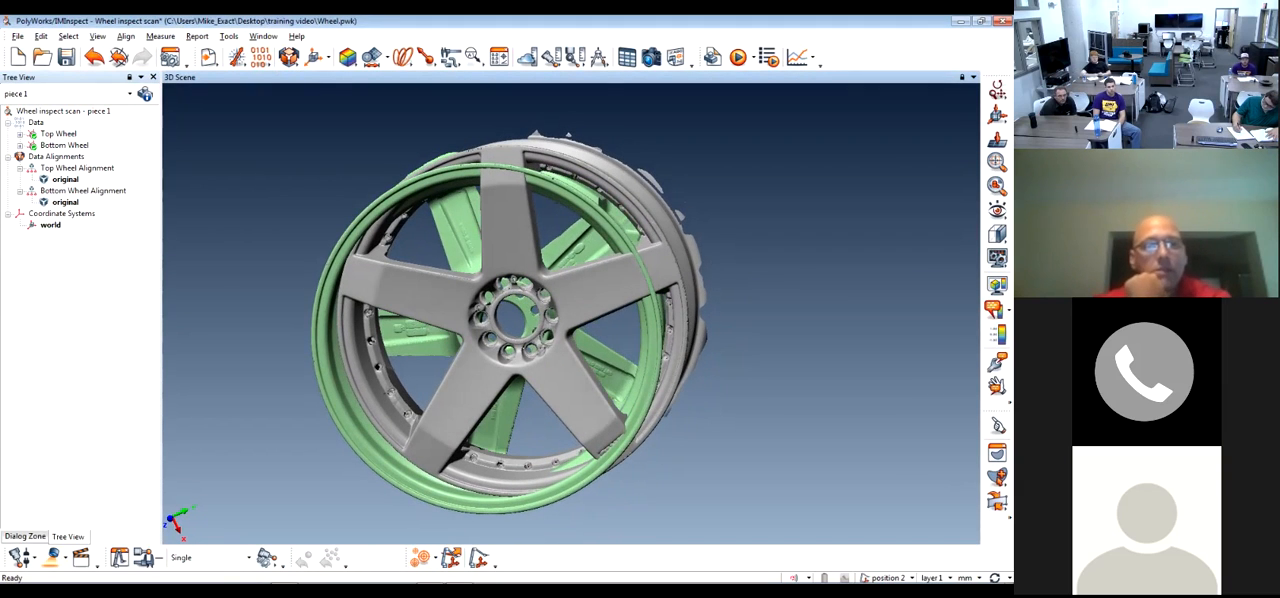
drag(553, 178, 540, 173)
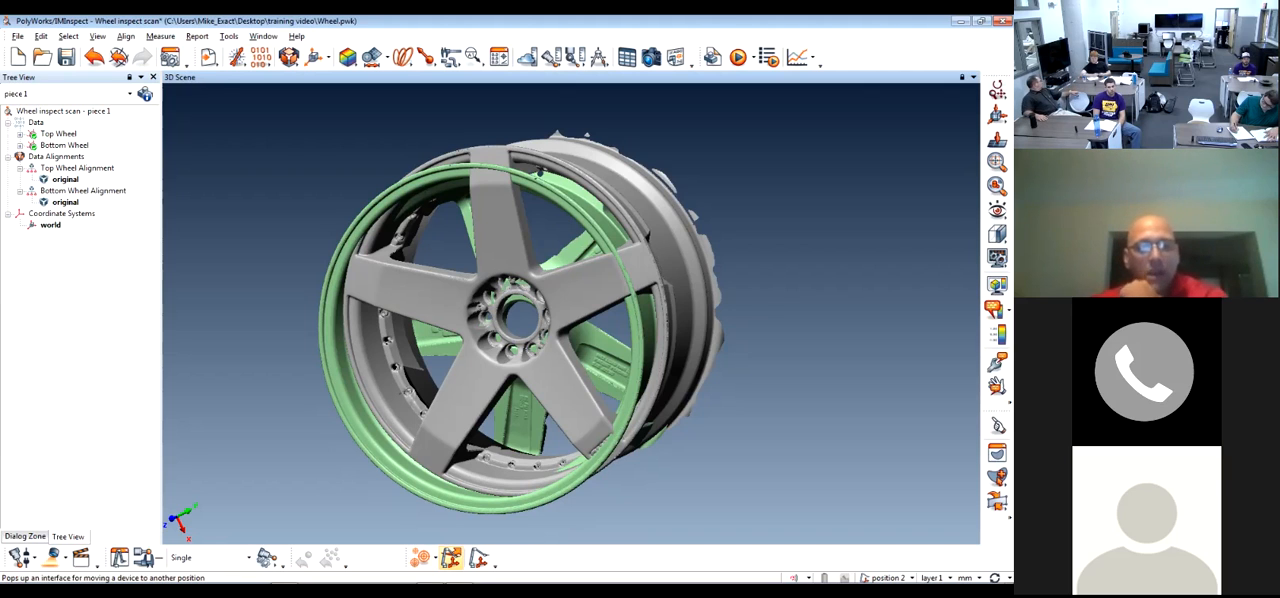
Move the device to a new position 3 with the Custom alignment method, and review the list of device positions
click(450, 557)
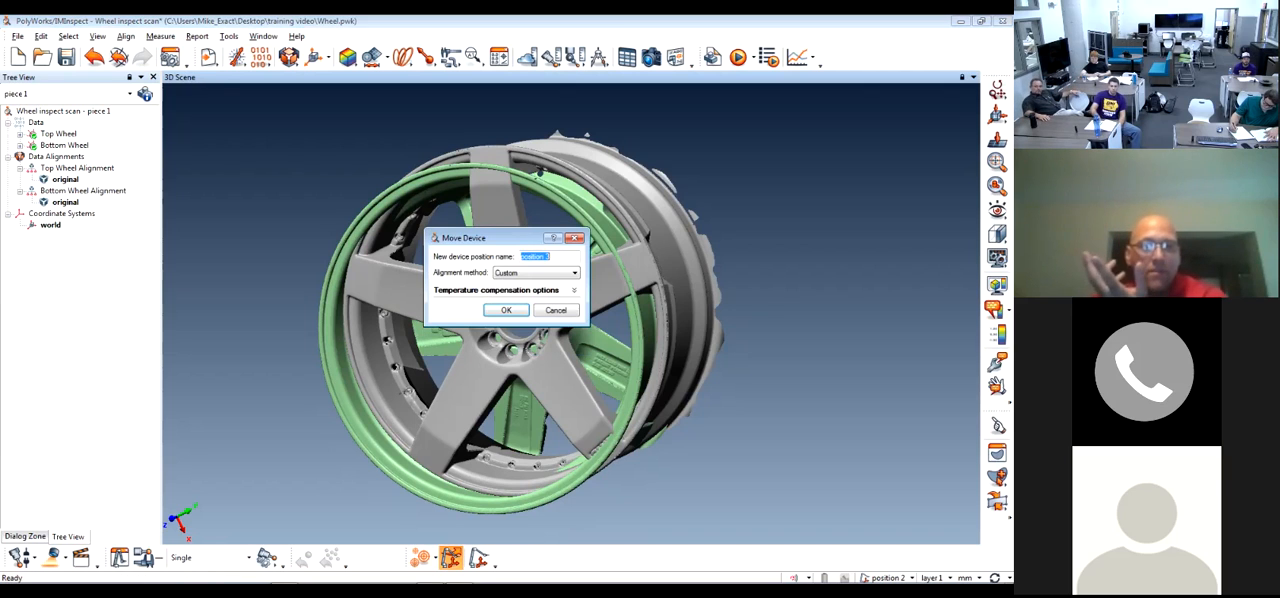
click(506, 310)
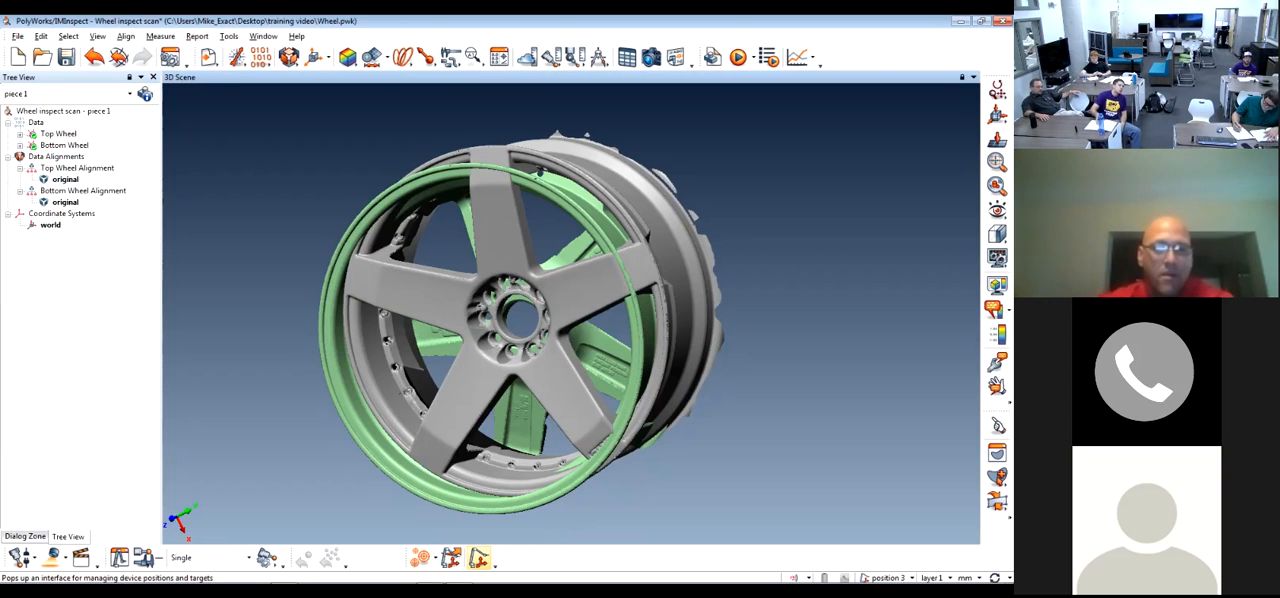
click(479, 558)
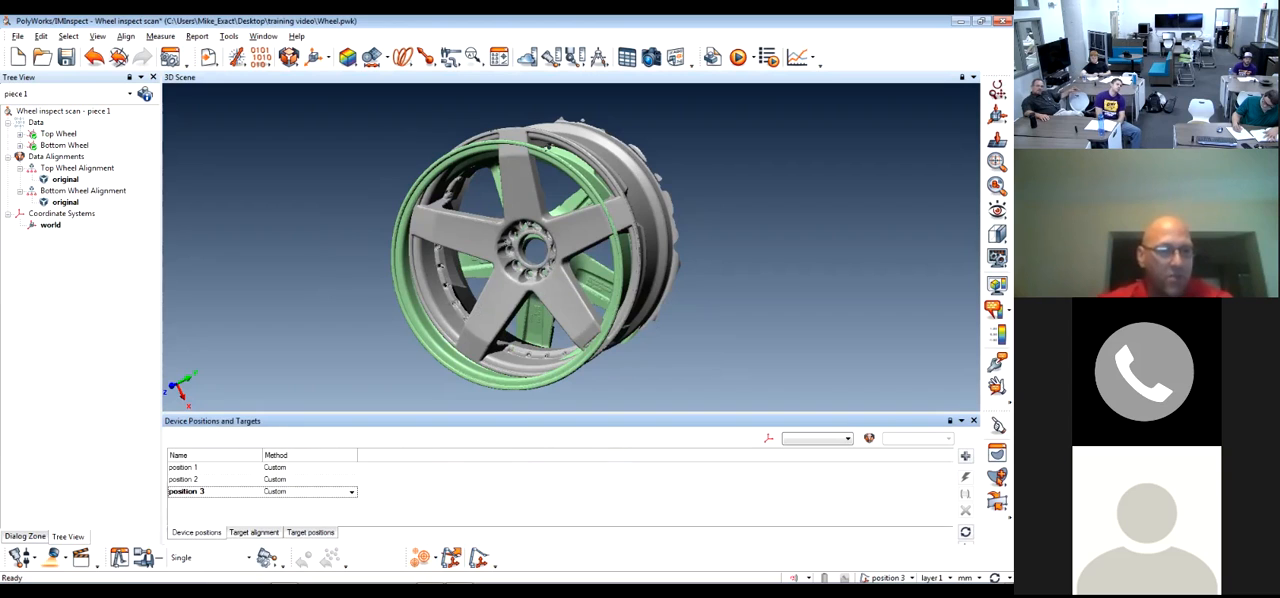
click(184, 467)
click(184, 479)
click(186, 491)
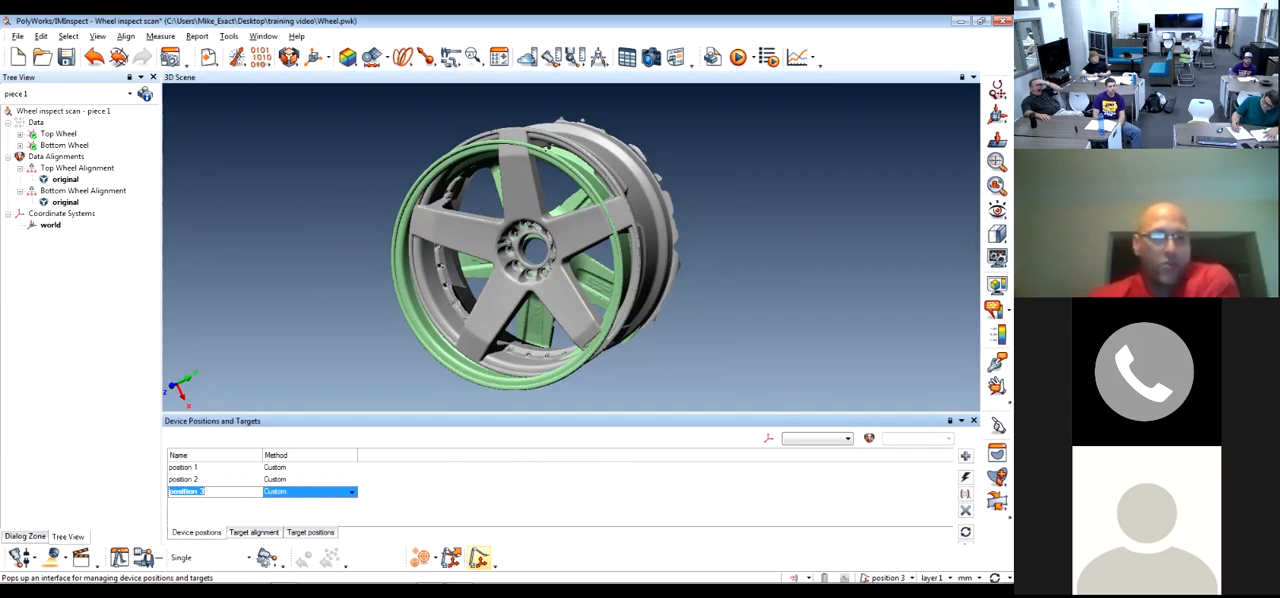
Add device position 4 with the Custom alignment method, and make position 2 the active device position
click(450, 557)
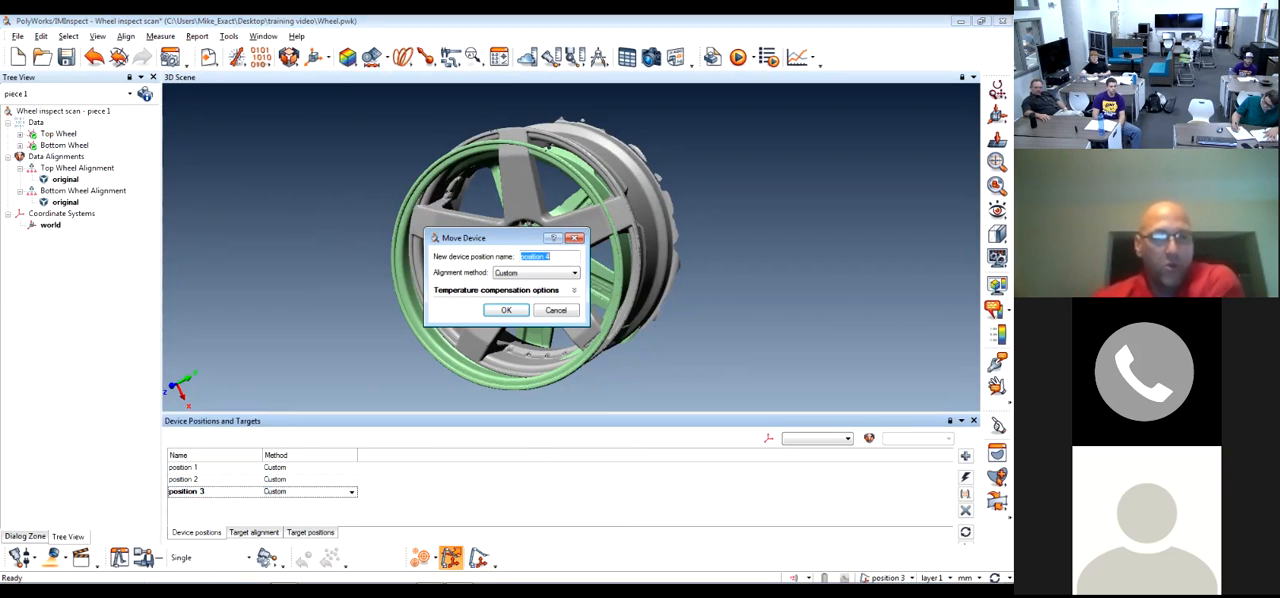
key(Return)
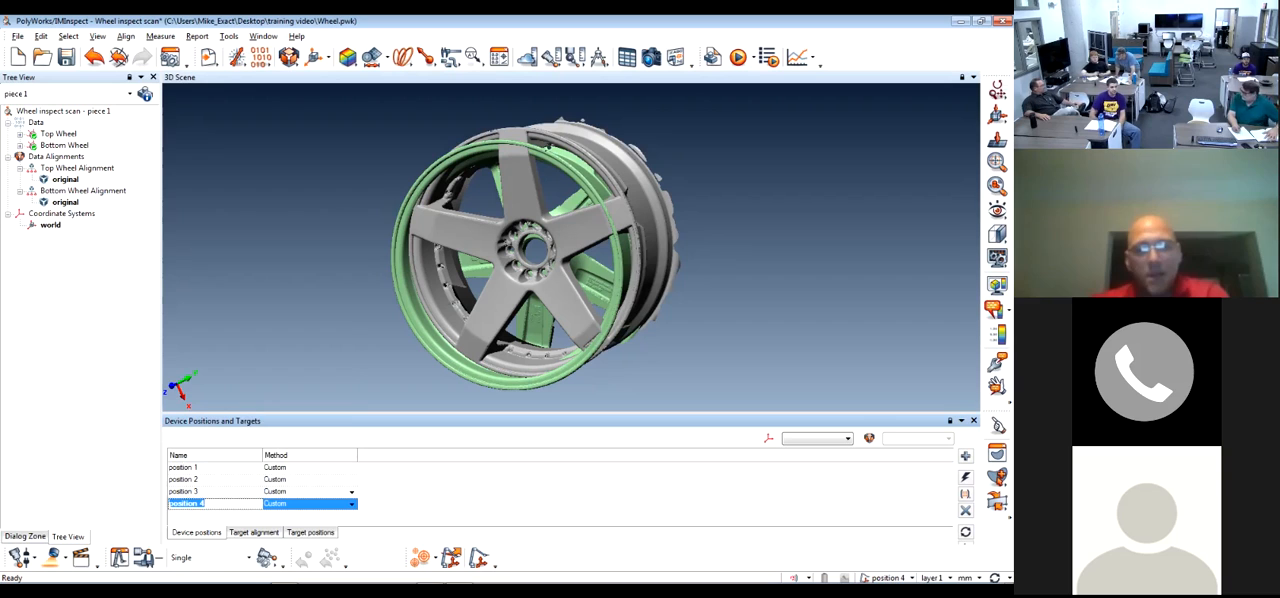
right_click(195, 467)
key(Escape)
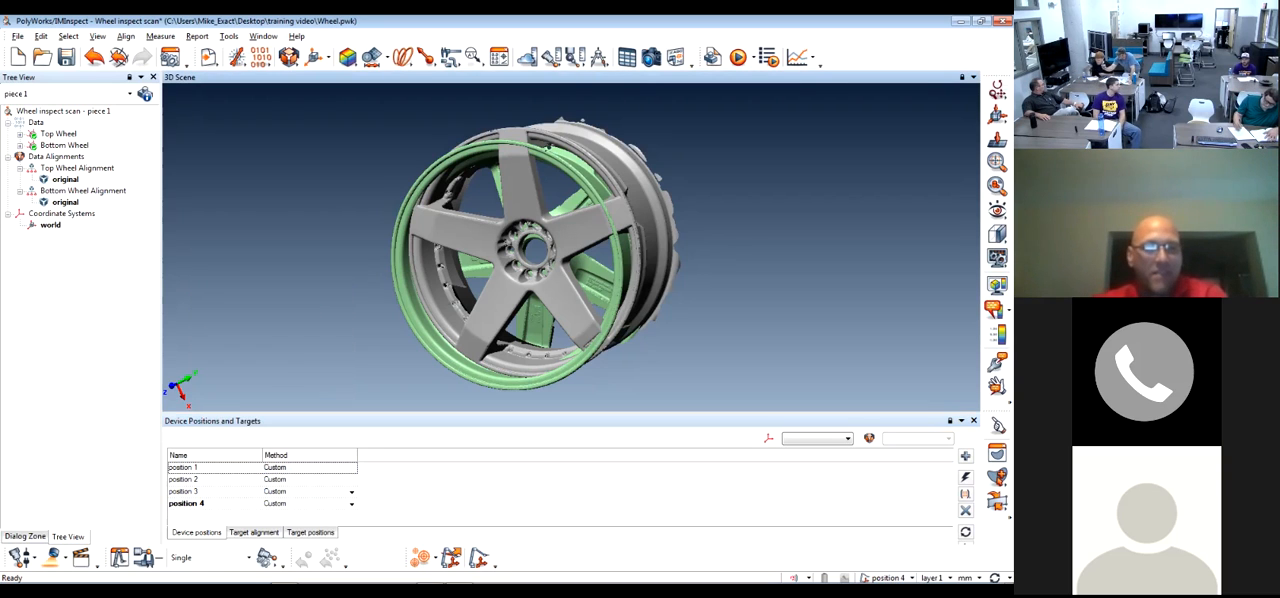
right_click(207, 480)
click(243, 326)
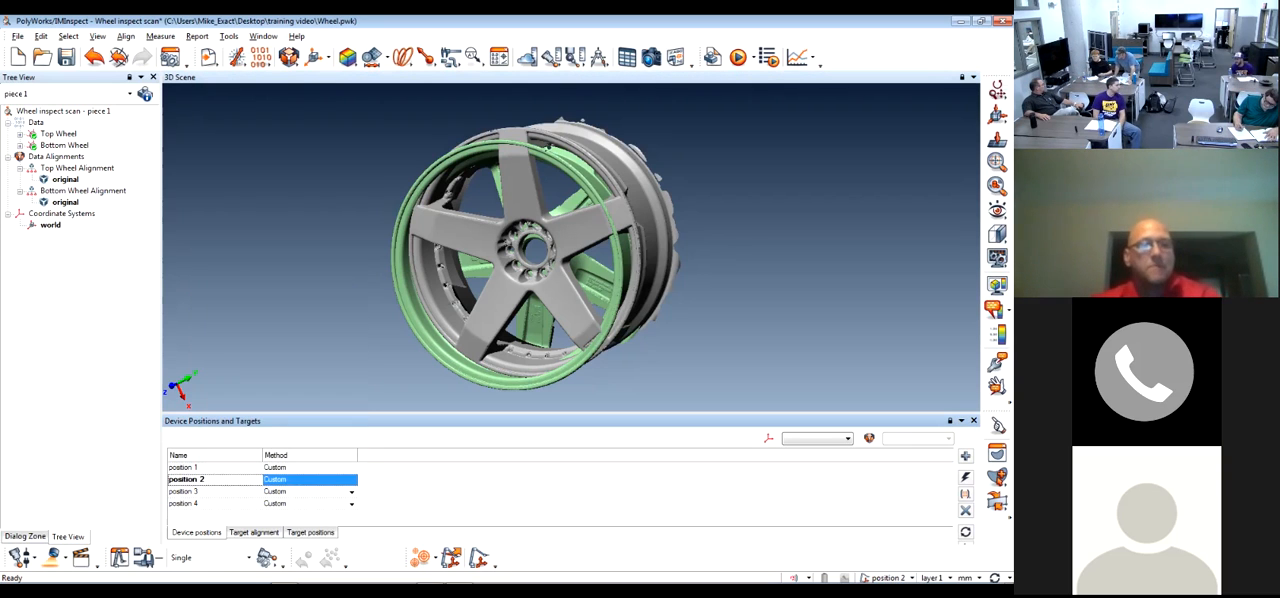
Try to delete device position 3, and close the list of device positions
double_click(190, 491)
right_click(210, 489)
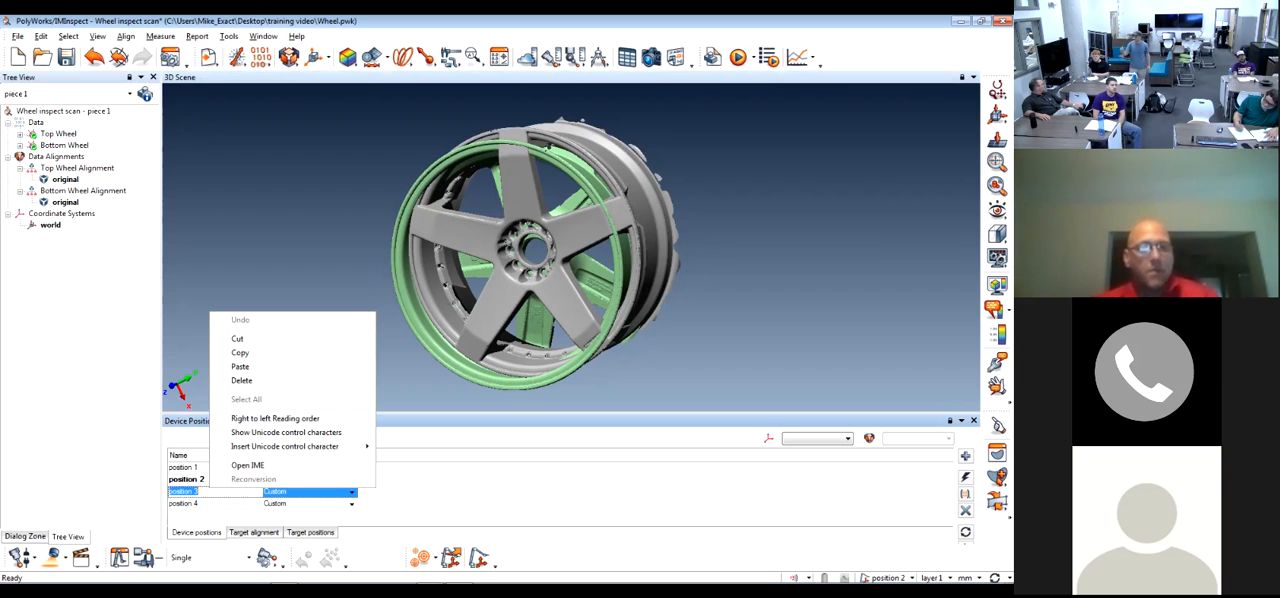
click(241, 380)
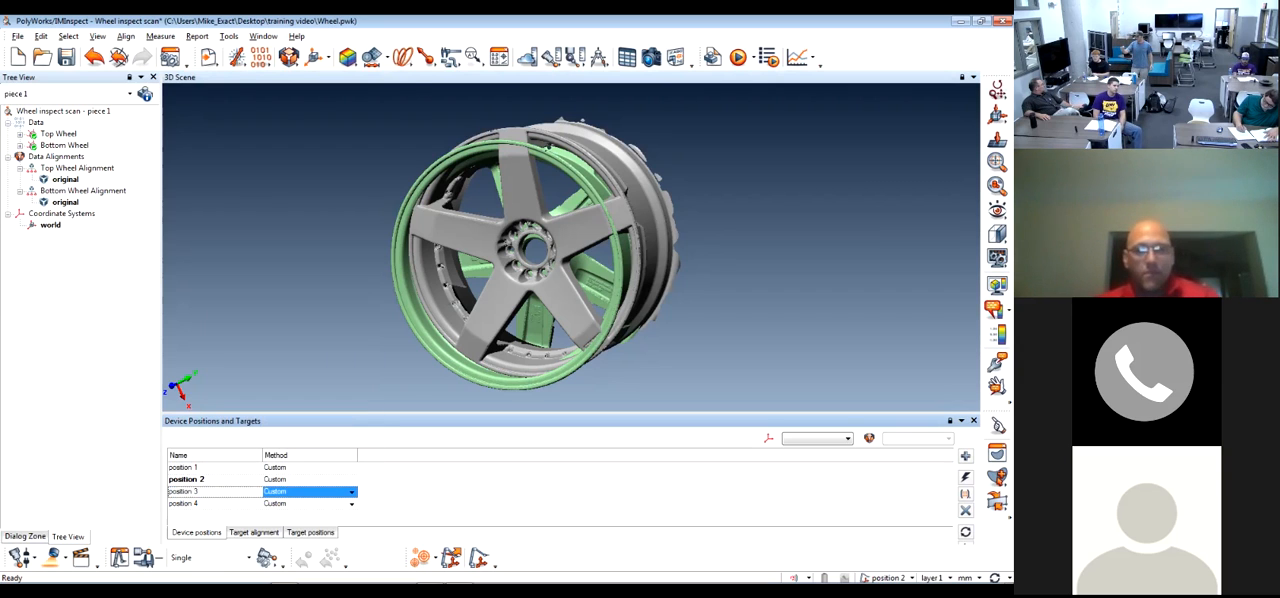
click(974, 421)
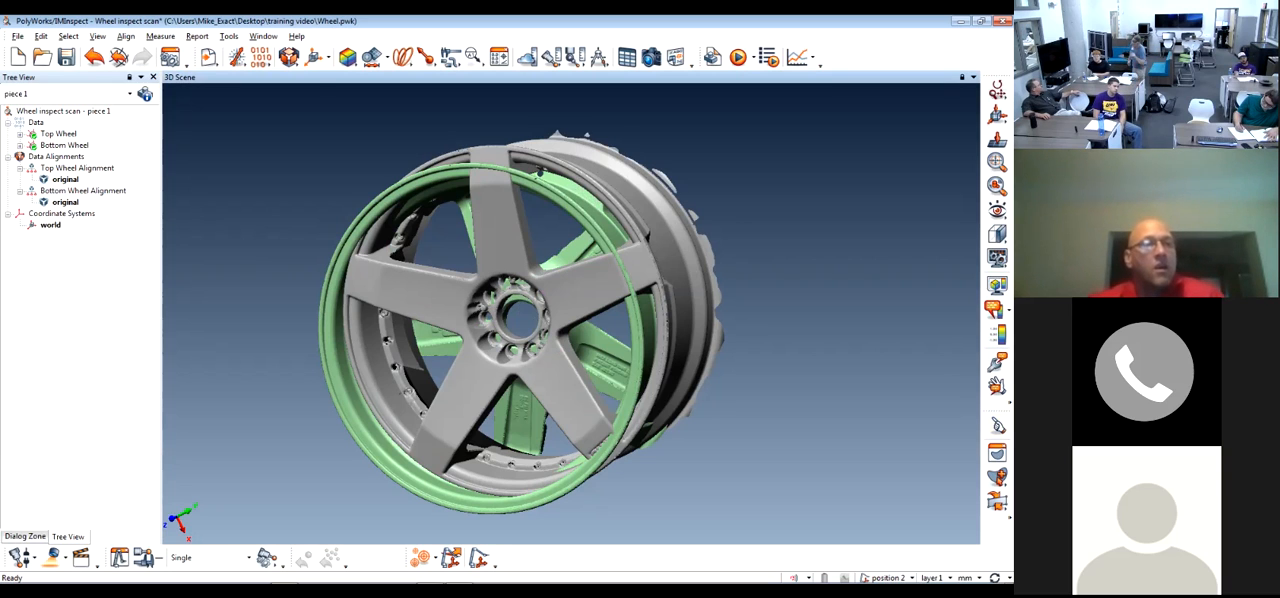
Select the Top Wheel and Bottom Wheel scans and start a Best-Fit Data to Data Objects alignment
click(59, 134)
ctrl+click(64, 146)
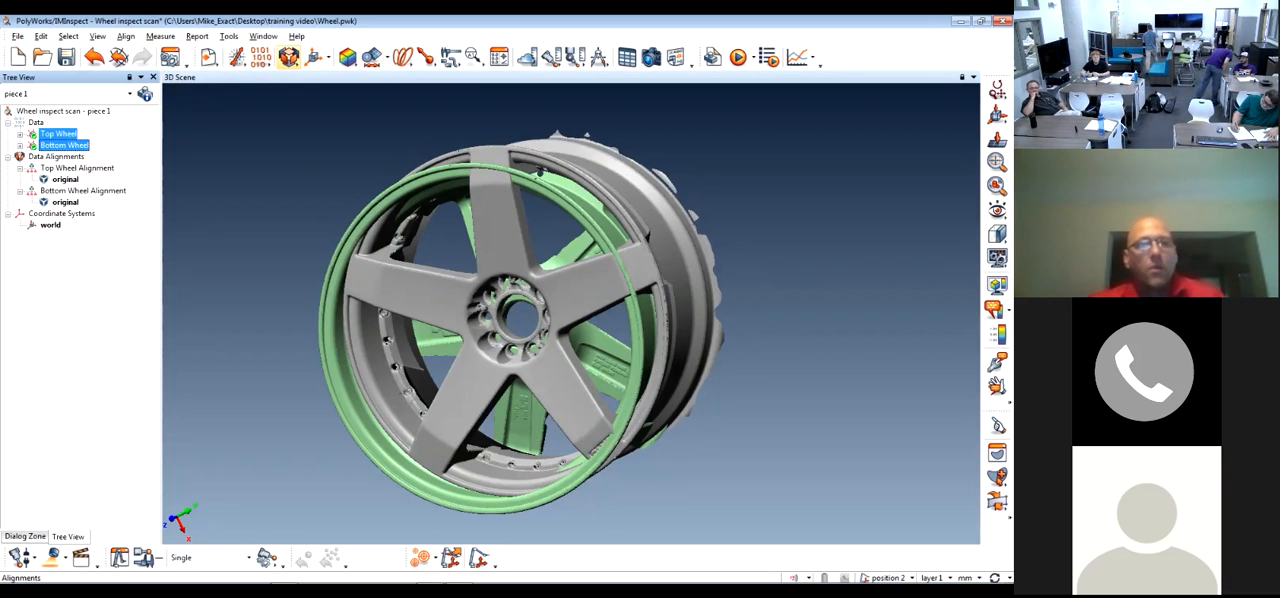
click(288, 57)
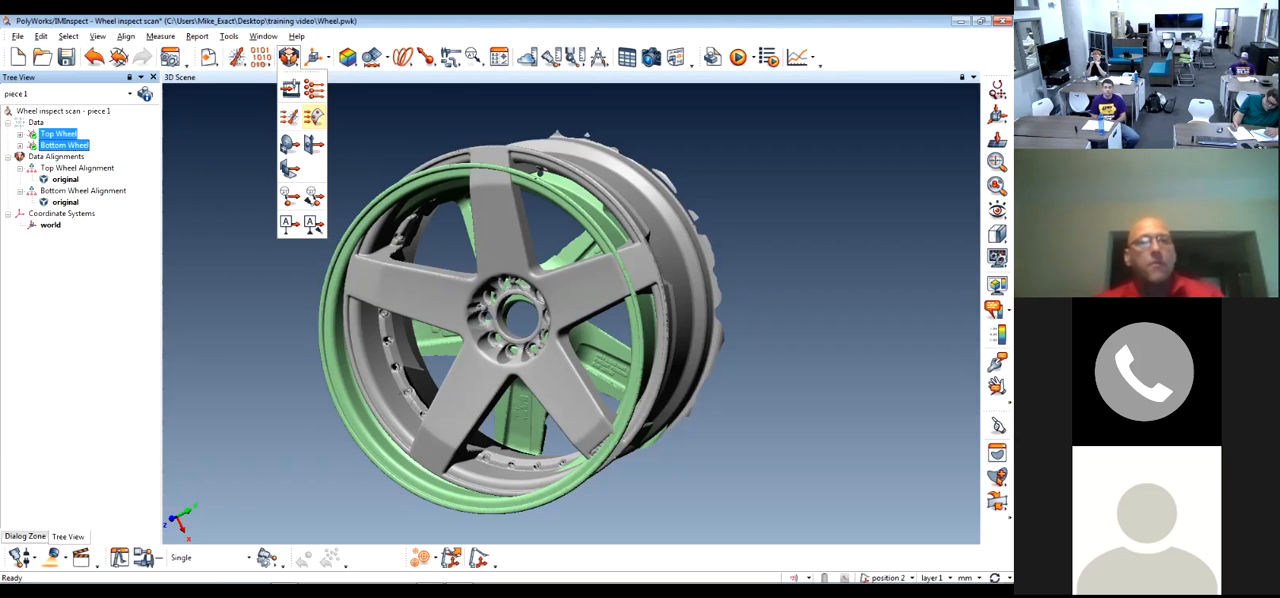
click(313, 117)
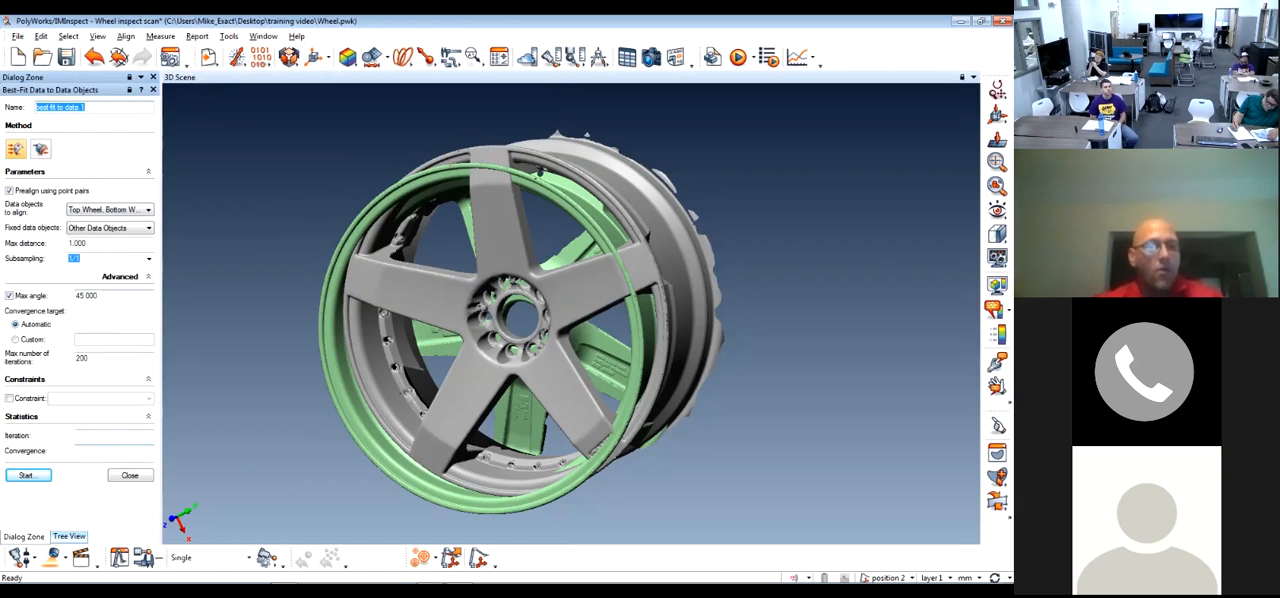
Check the Bottom Wheel Alignment group and the list of device positions, and return to the best-fit settings
click(69, 536)
click(83, 191)
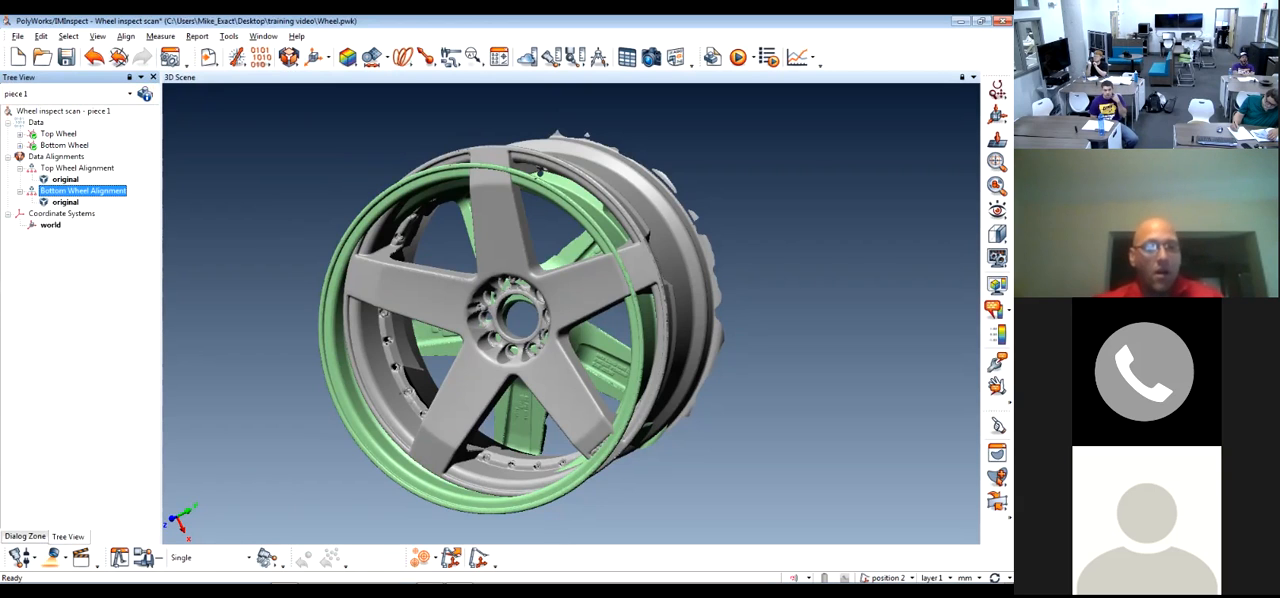
click(451, 558)
click(562, 309)
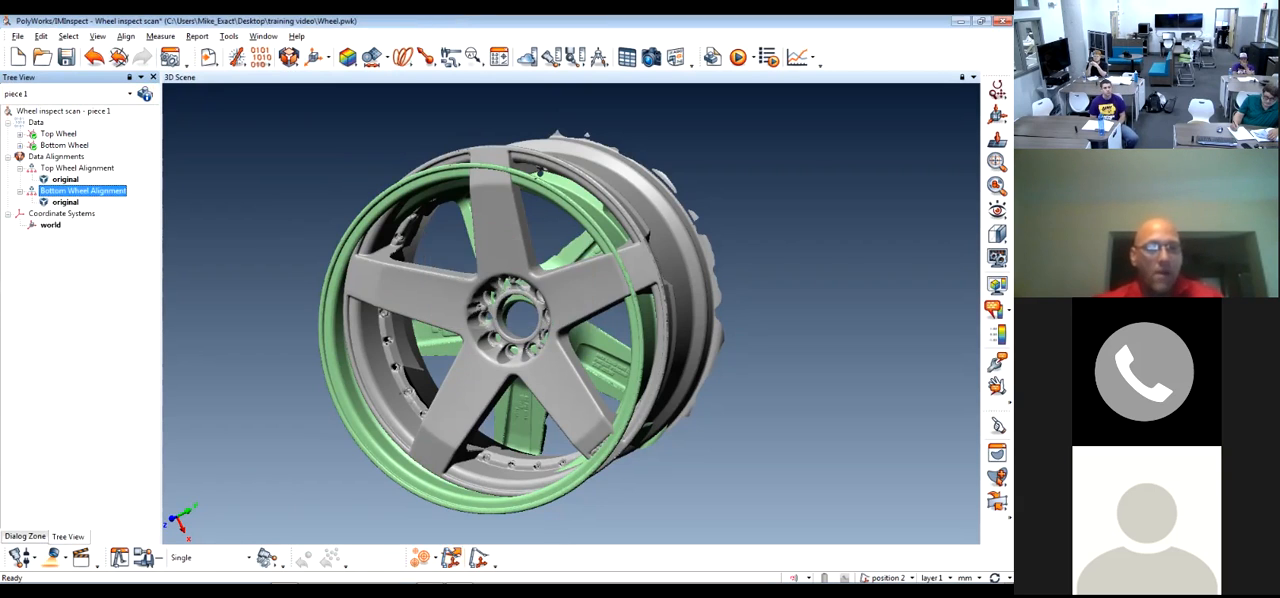
click(479, 558)
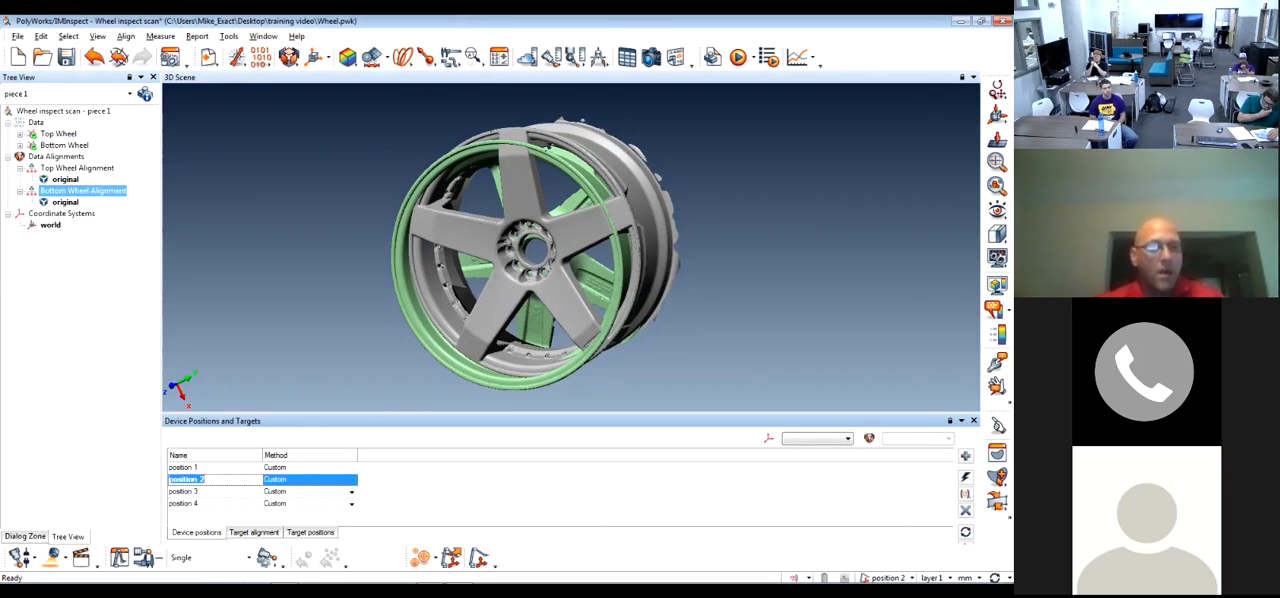
click(25, 537)
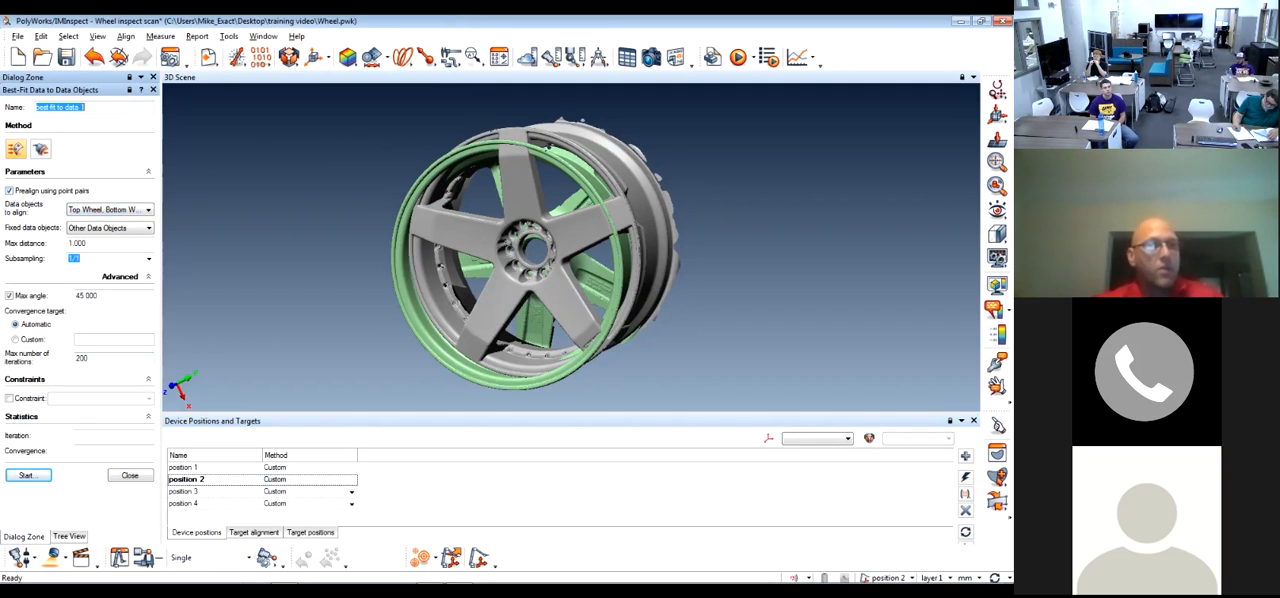
Restrict the data objects to align to the Bottom Wheel, leaving the Top Wheel out
click(148, 210)
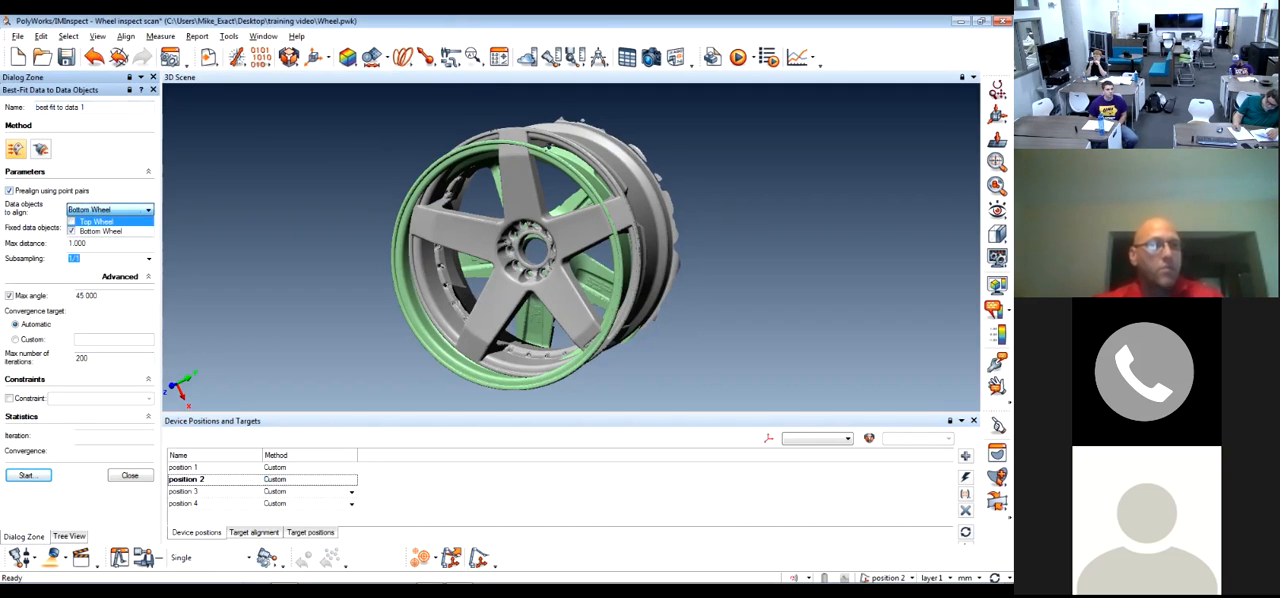
click(148, 172)
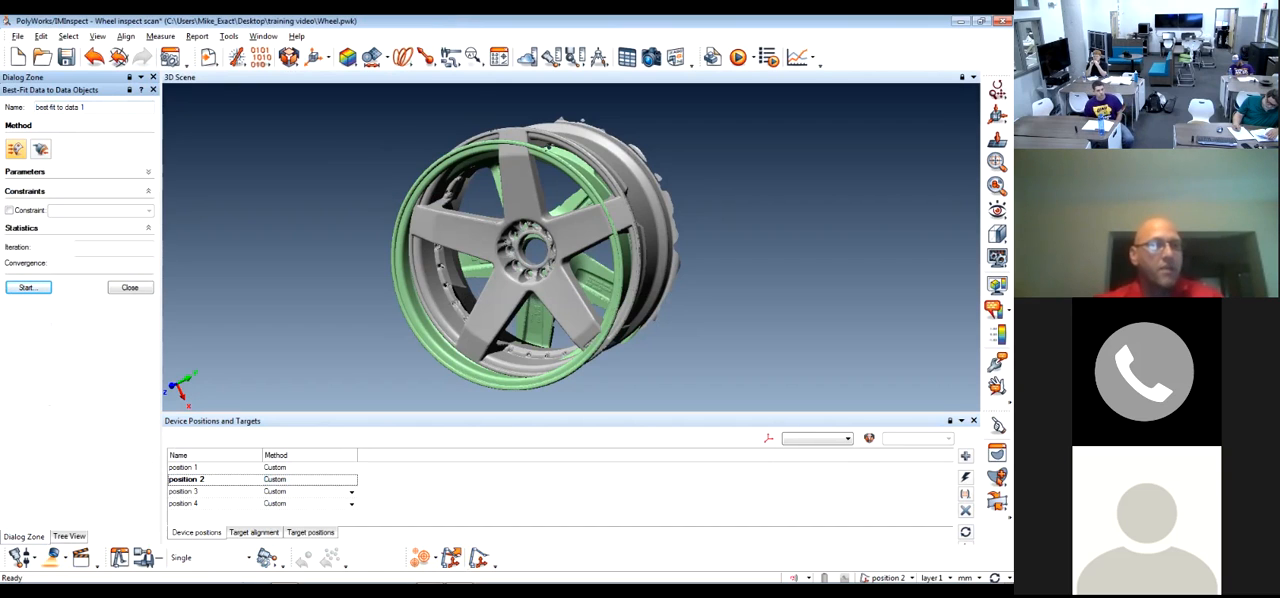
click(148, 172)
click(148, 210)
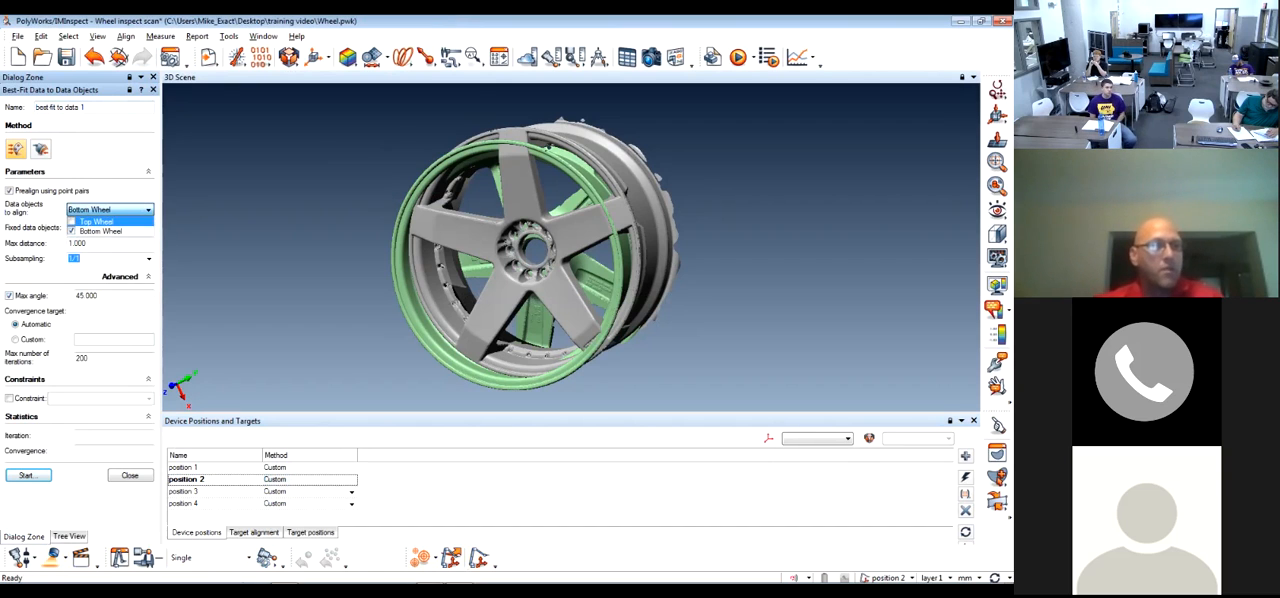
click(110, 221)
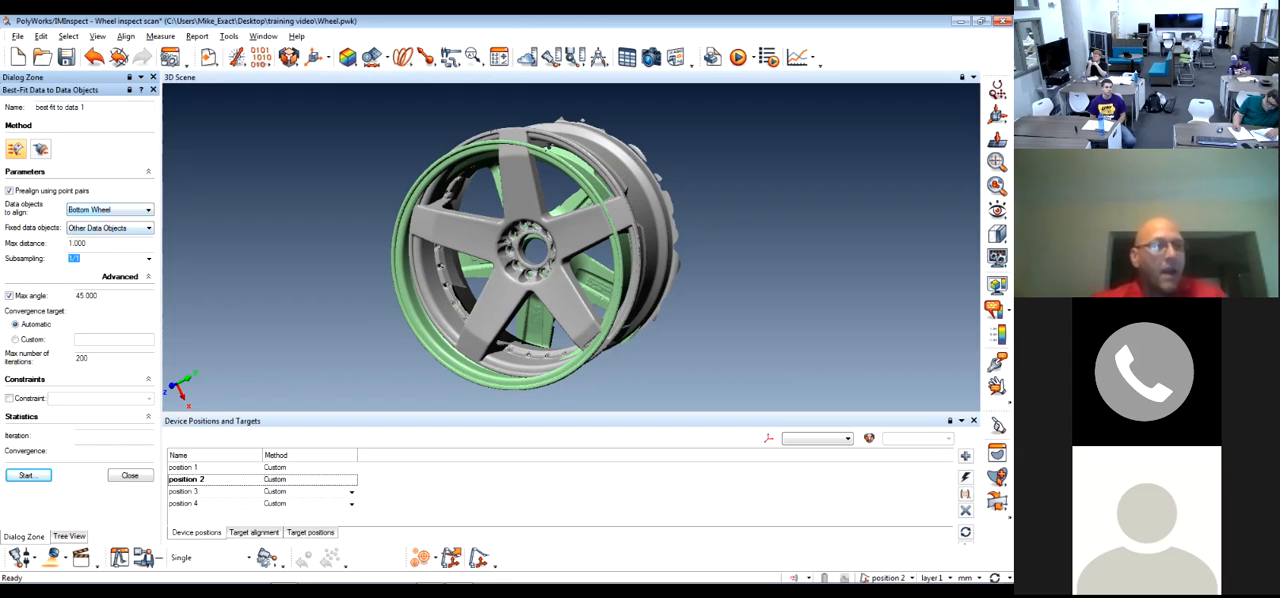
Set the fixed data objects to Specific and choose the Top Wheel as the fixed object
click(148, 228)
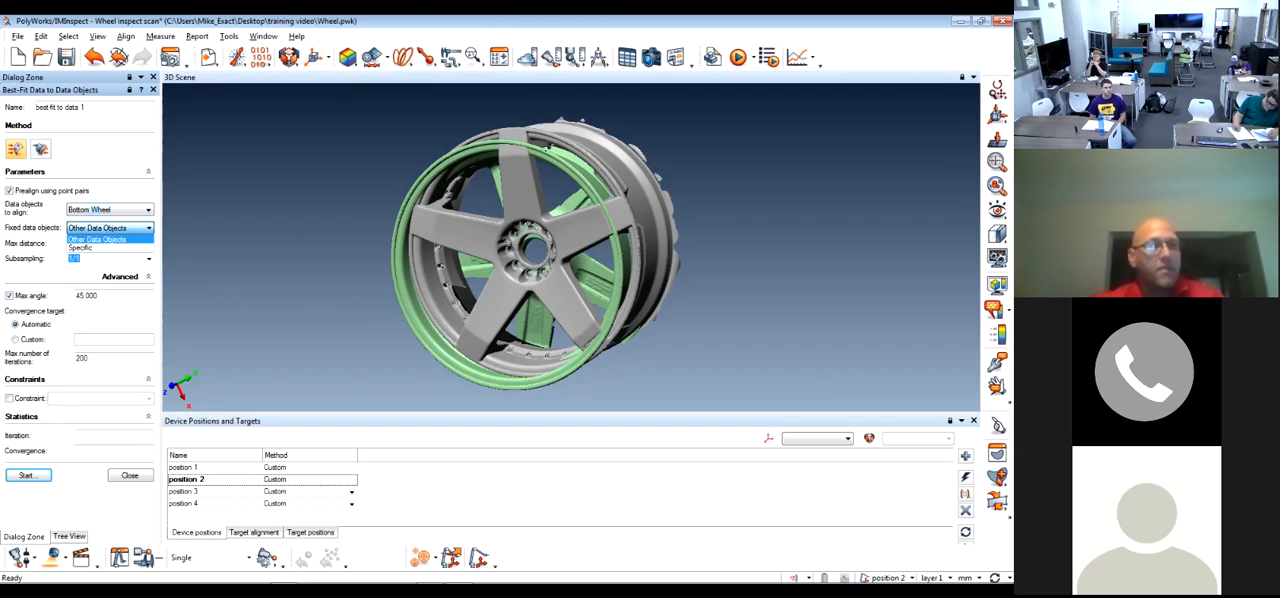
click(112, 247)
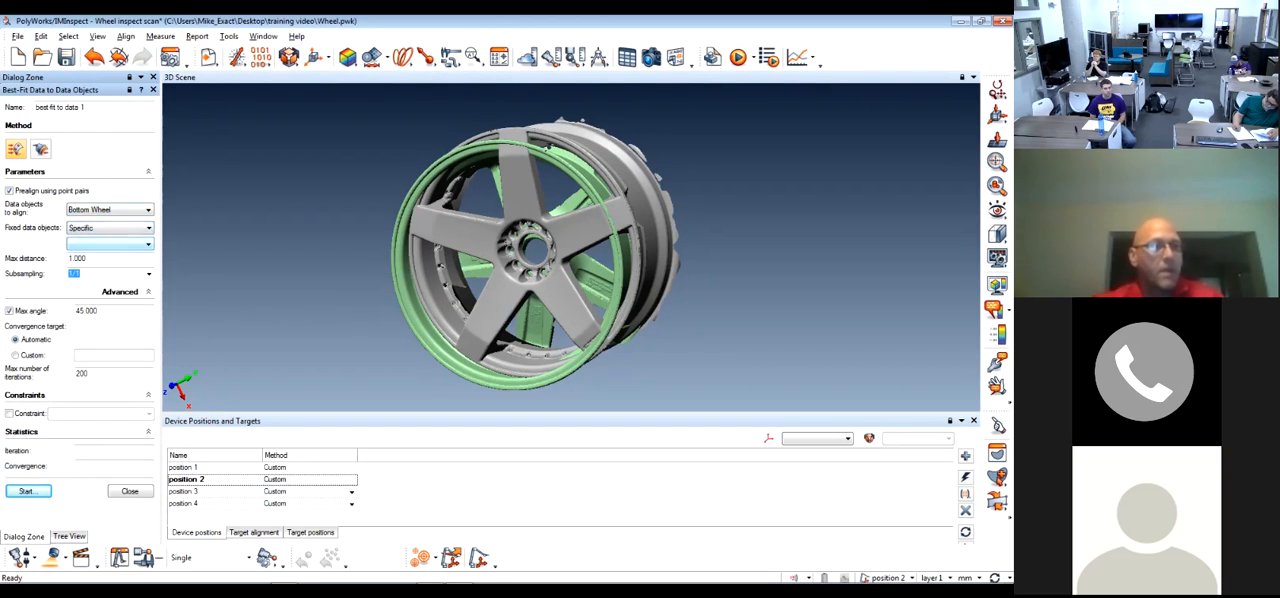
click(112, 244)
click(97, 256)
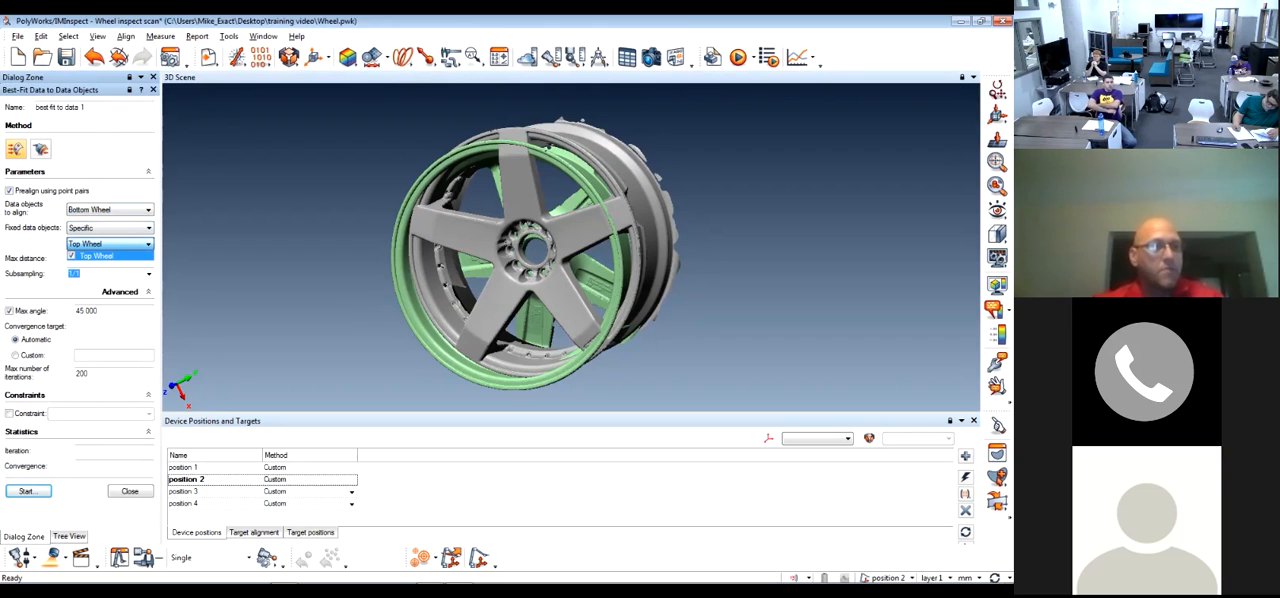
key(Escape)
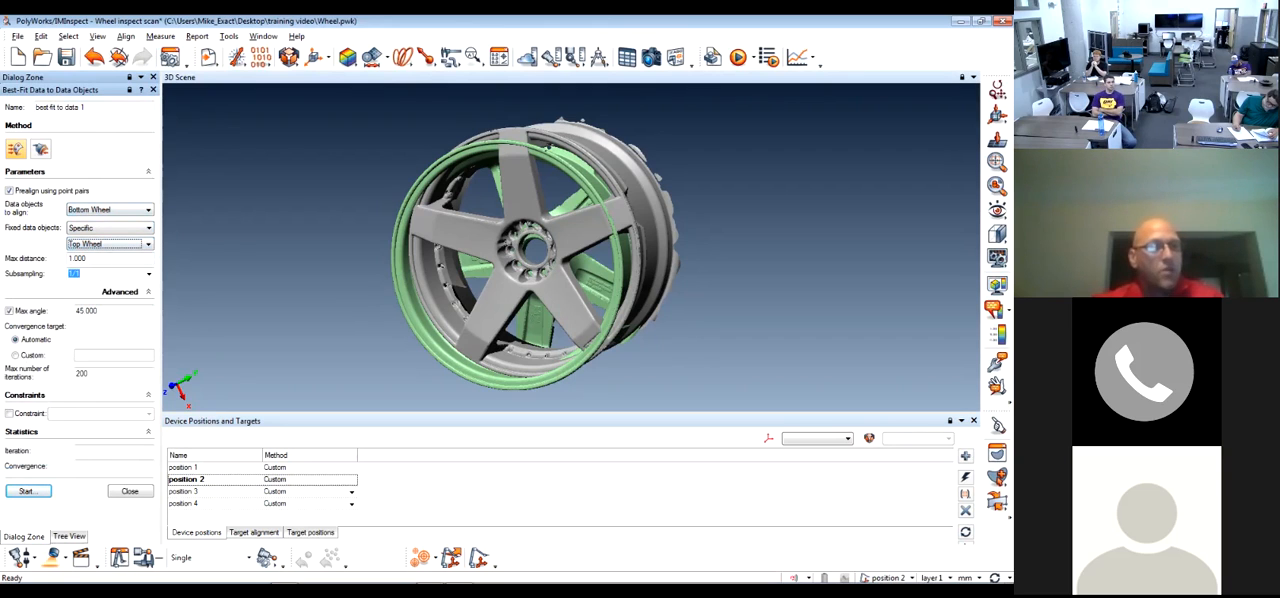
Widen the dialog area and review the maximum distance, subsampling, maximum angle and iteration settings, keeping subsampling at 1/1
drag(161, 300, 252, 300)
key(Tab)
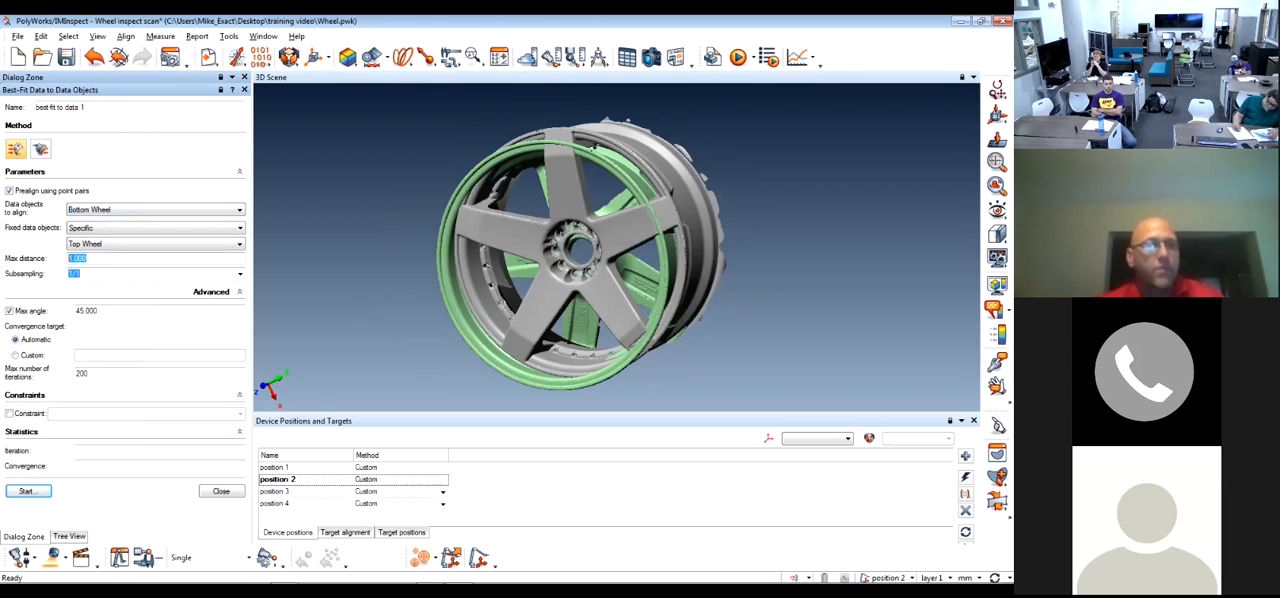
key(Tab)
key(alt+Down)
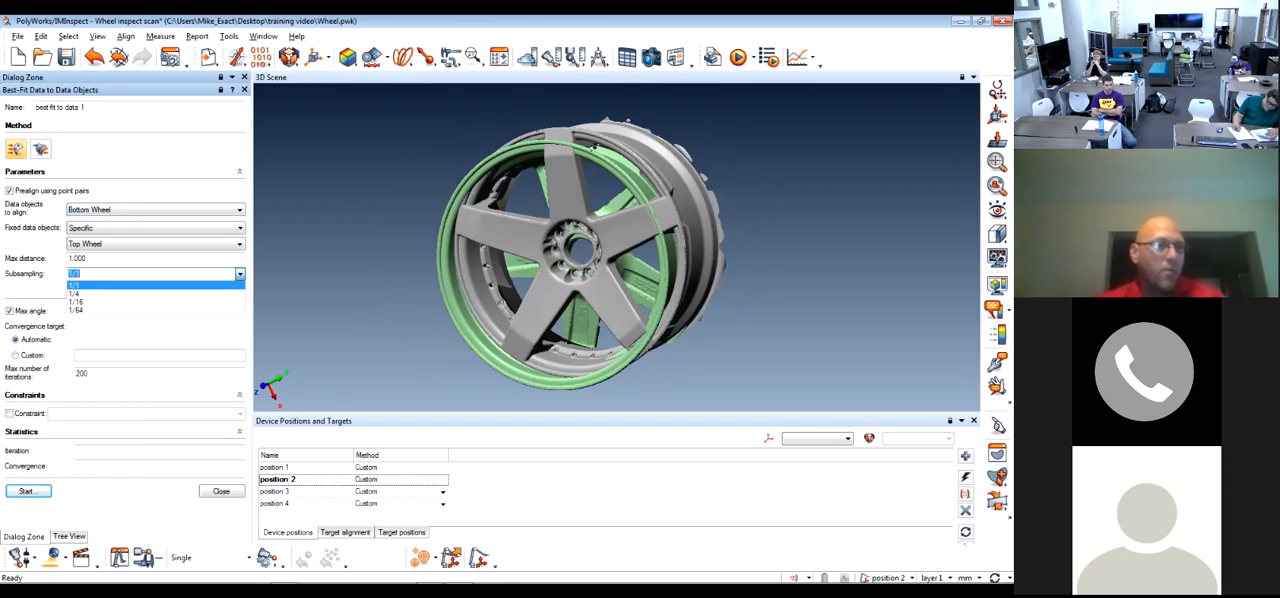
key(Down)
key(Down)
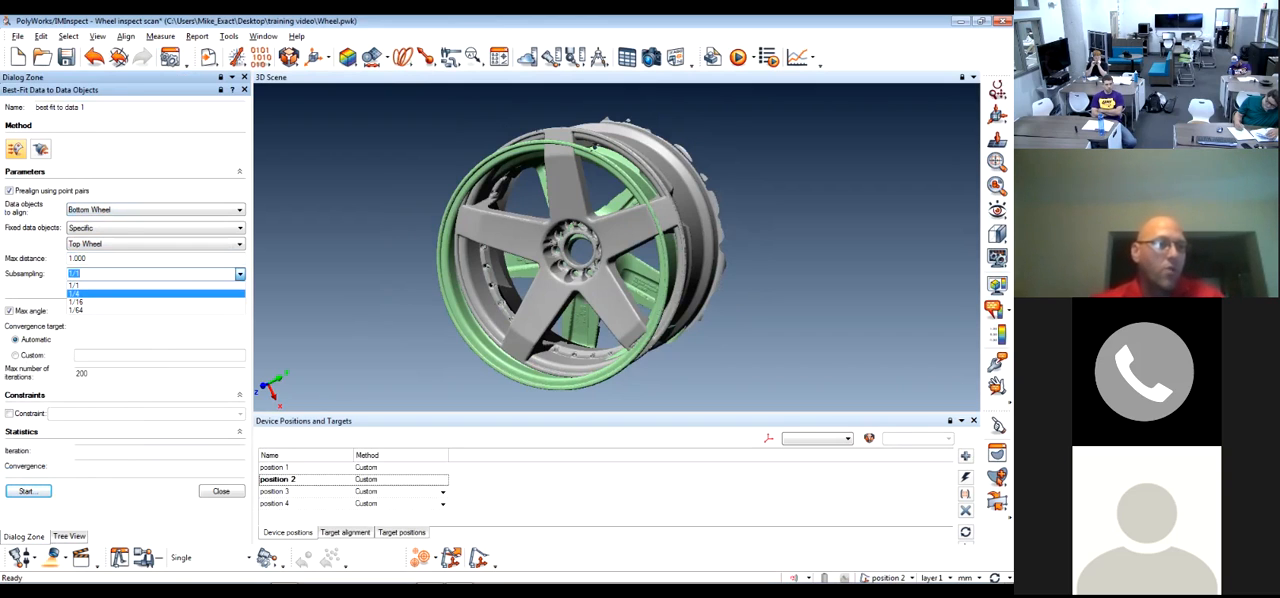
click(76, 286)
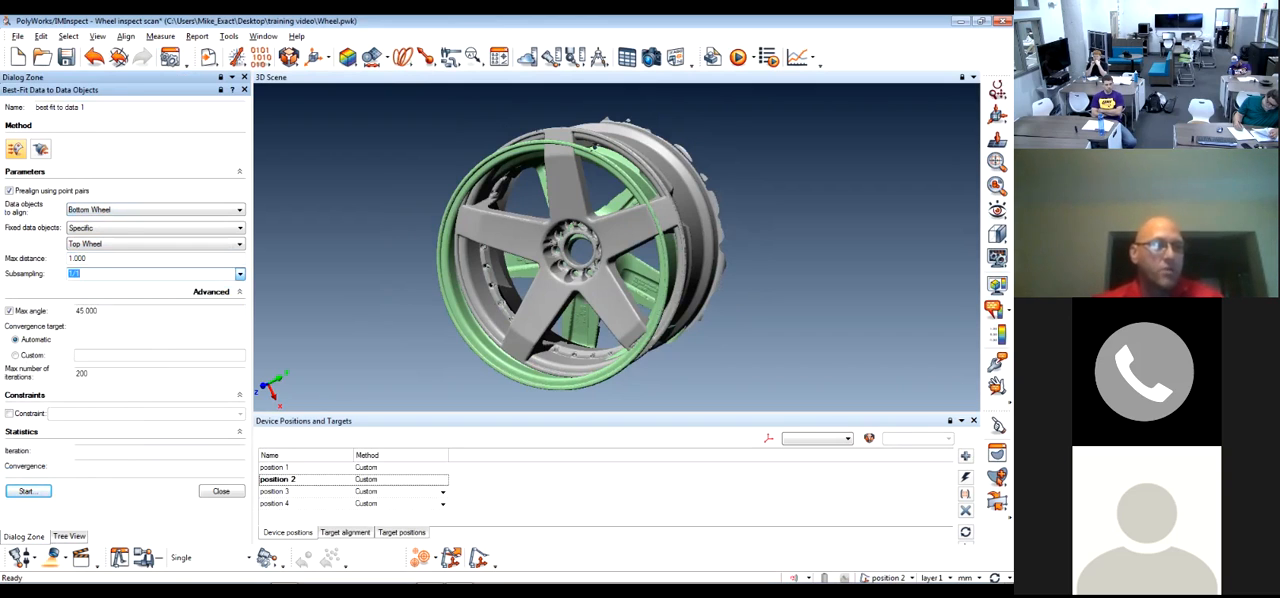
drag(99, 311, 86, 311)
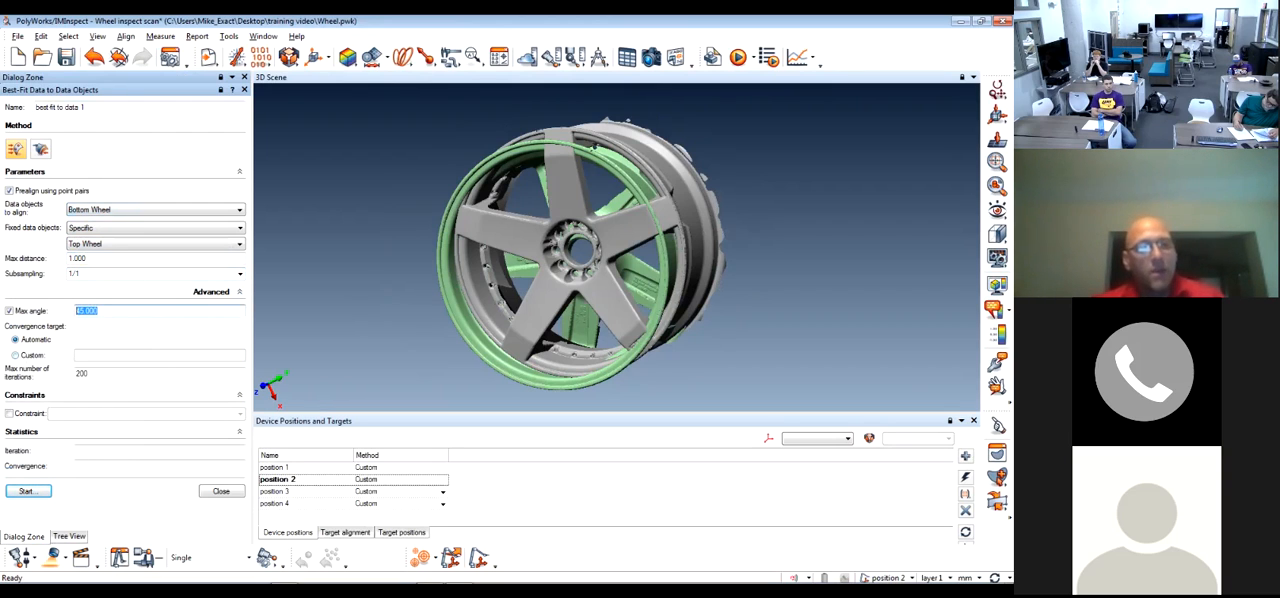
double_click(82, 373)
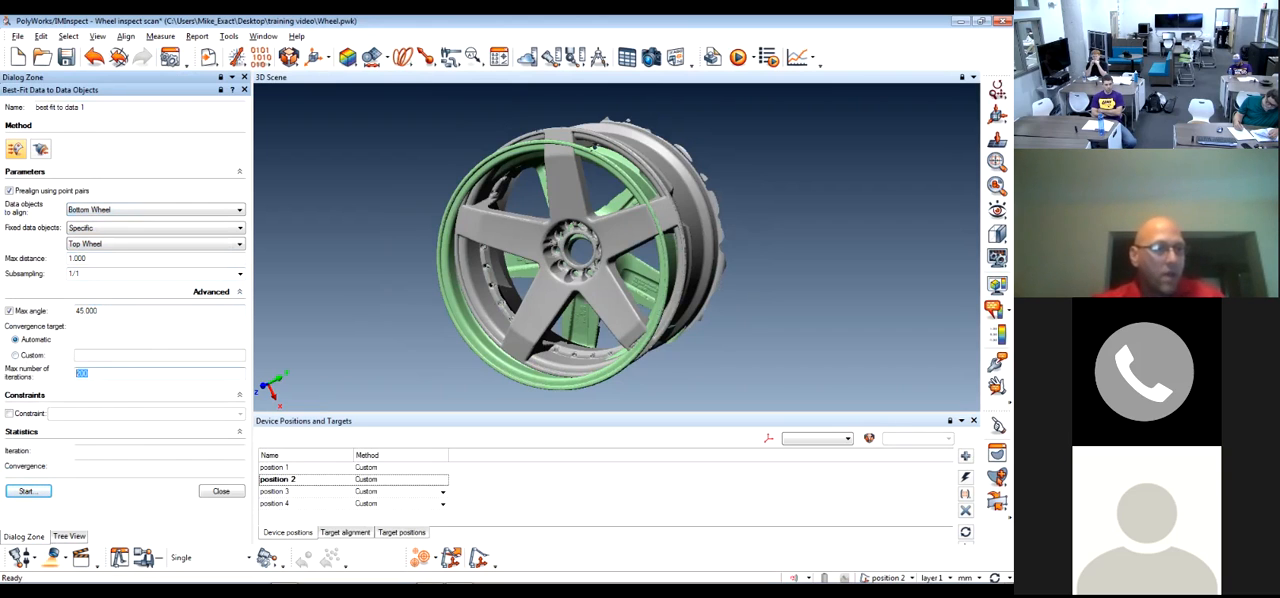
Enable a Standard constraint to examine its degrees-of-freedom options, and turn the constraint off again
click(10, 413)
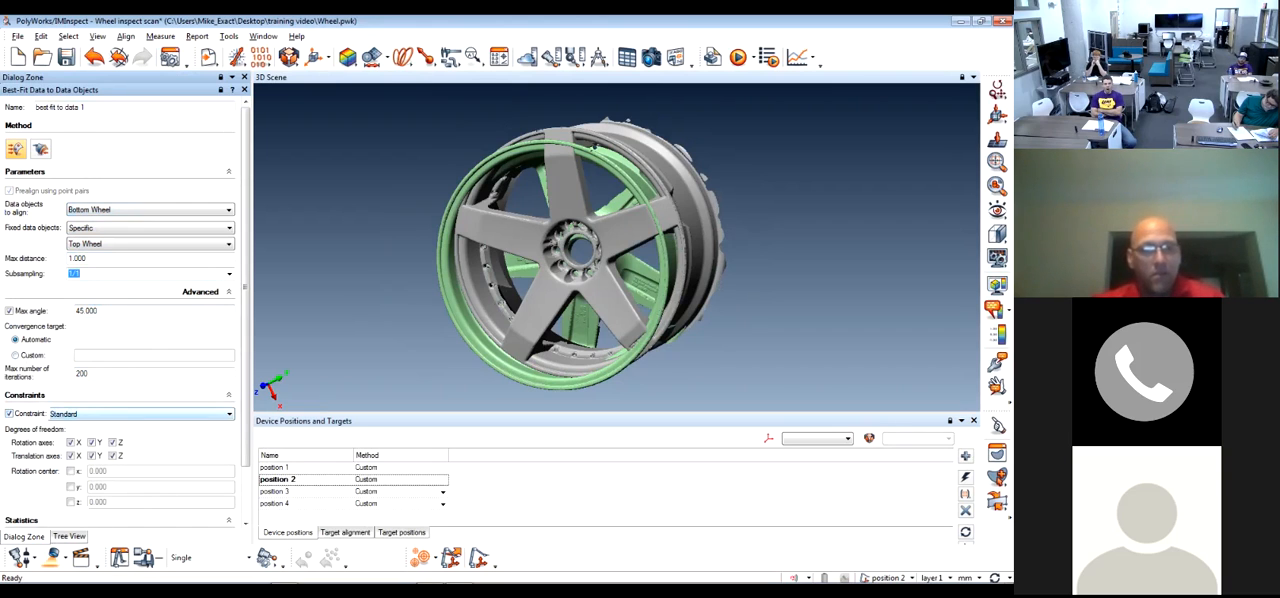
click(141, 414)
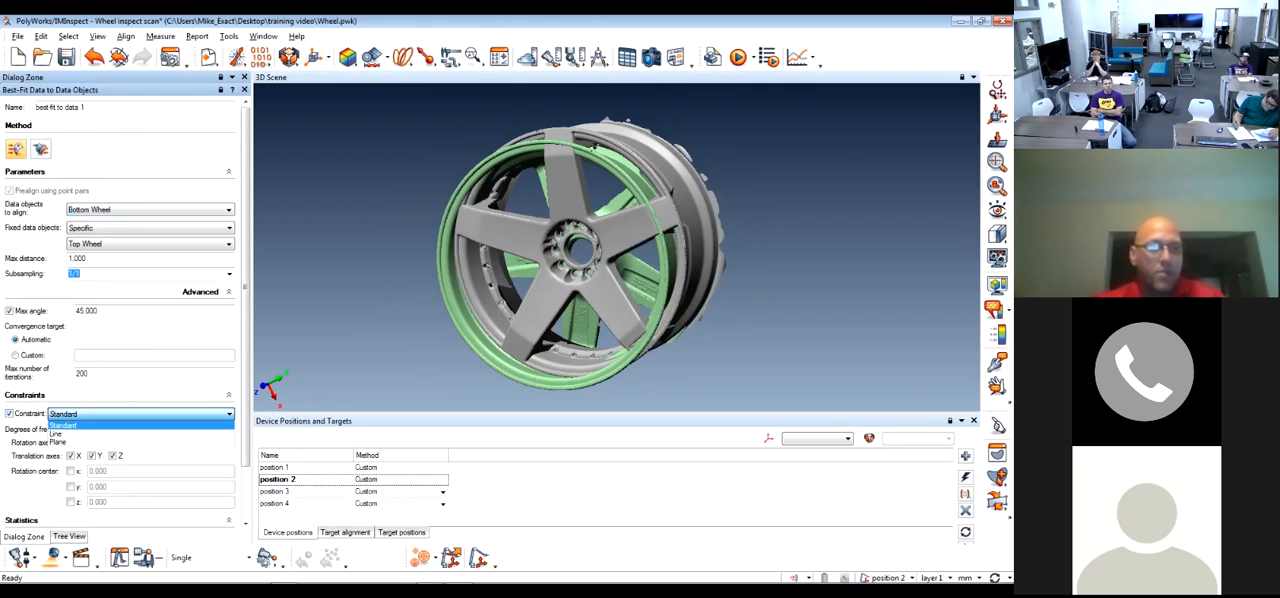
click(141, 426)
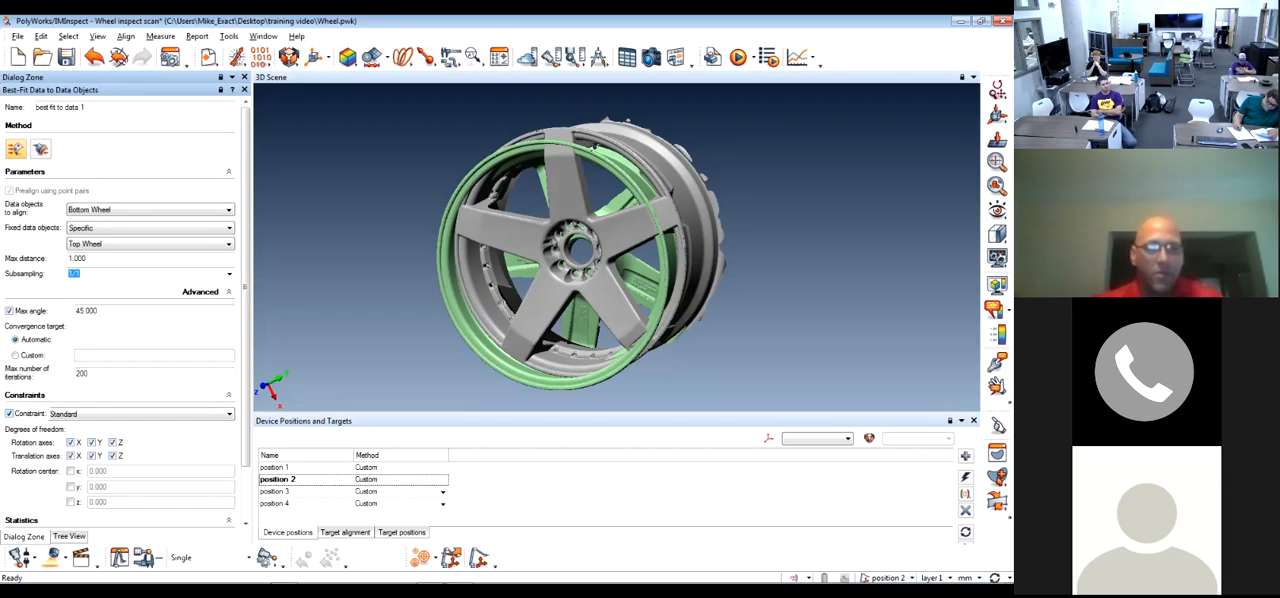
click(10, 413)
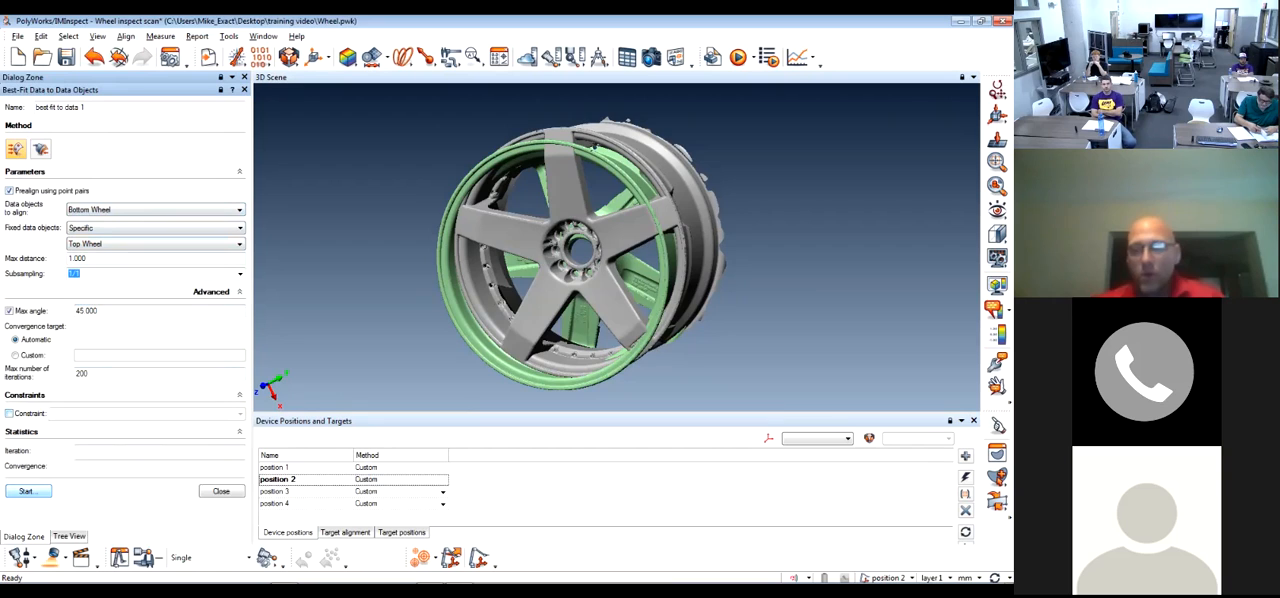
Start the best-fit alignment with point-pair prealignment and turn the Bottom Wheel scan to a side view
click(26, 491)
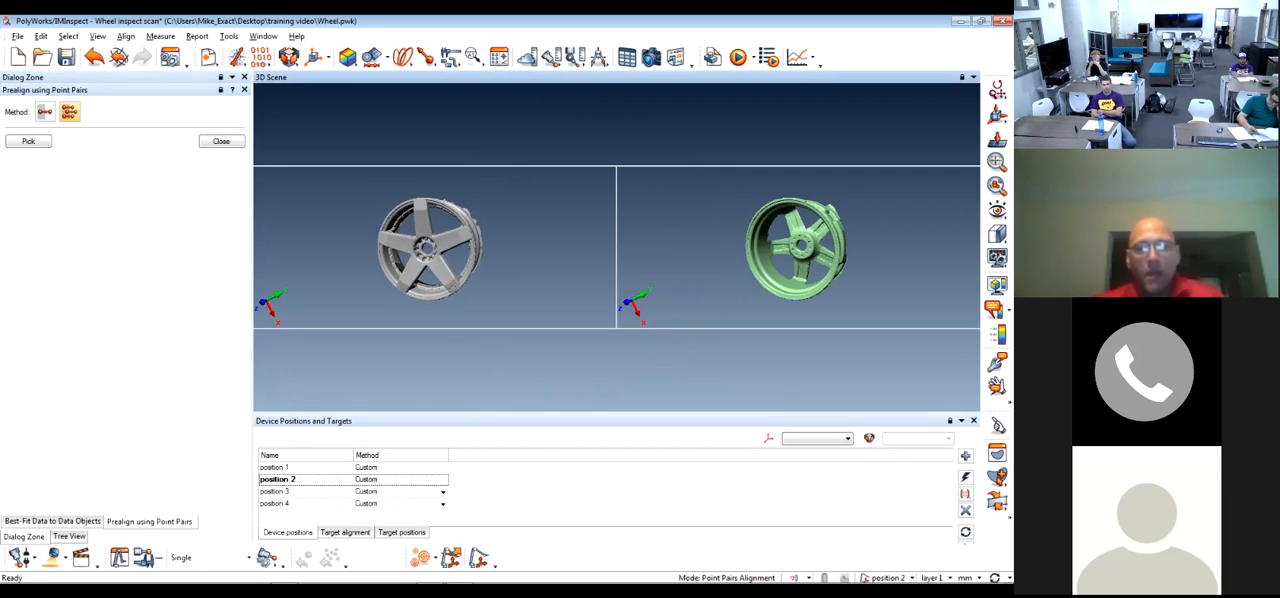
drag(806, 248, 680, 249)
middle_drag(827, 243, 805, 263)
drag(805, 262, 796, 208)
middle_drag(808, 292, 792, 250)
drag(796, 248, 794, 268)
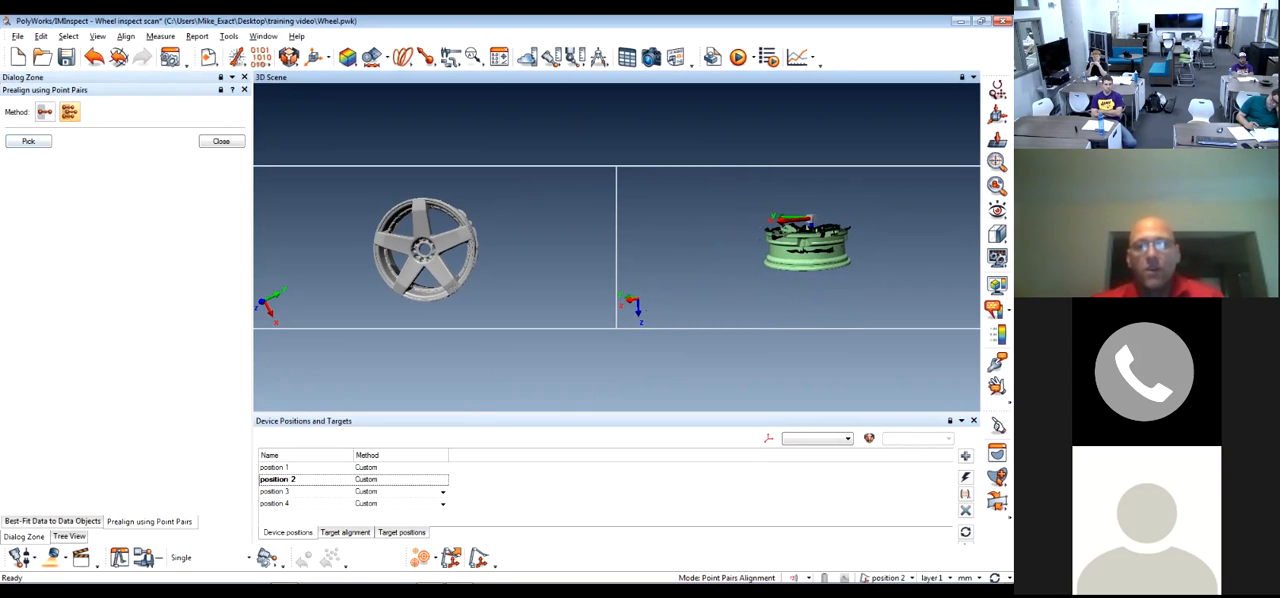
scroll(806, 250, up, 3)
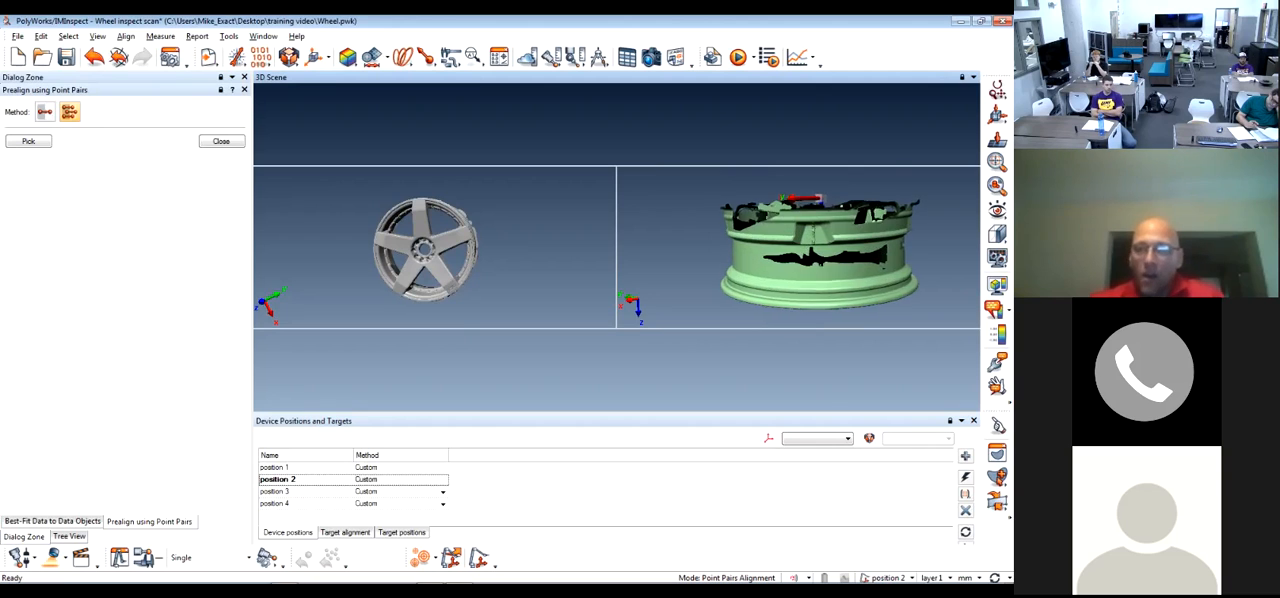
Orient the Bottom Wheel scan so the raised spoke feature on its rim faces forward in the centre
middle_drag(812, 246, 760, 262)
mouse_move(760, 262)
mouse_down()
mouse_move(786, 262)
mouse_move(778, 248)
mouse_up()
middle_drag(762, 266, 796, 238)
drag(794, 240, 782, 265)
middle_drag(766, 246, 802, 280)
drag(794, 270, 797, 244)
scroll(797, 246, up, 3)
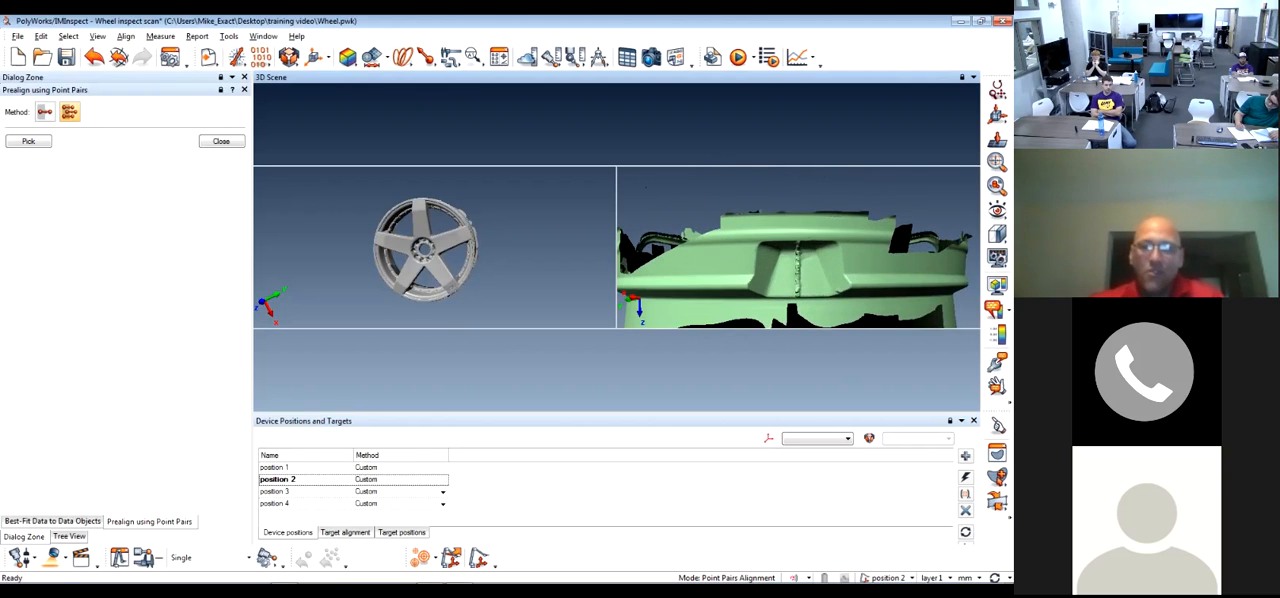
middle_drag(797, 264, 802, 221)
scroll(800, 222, down, 3)
drag(800, 232, 800, 200)
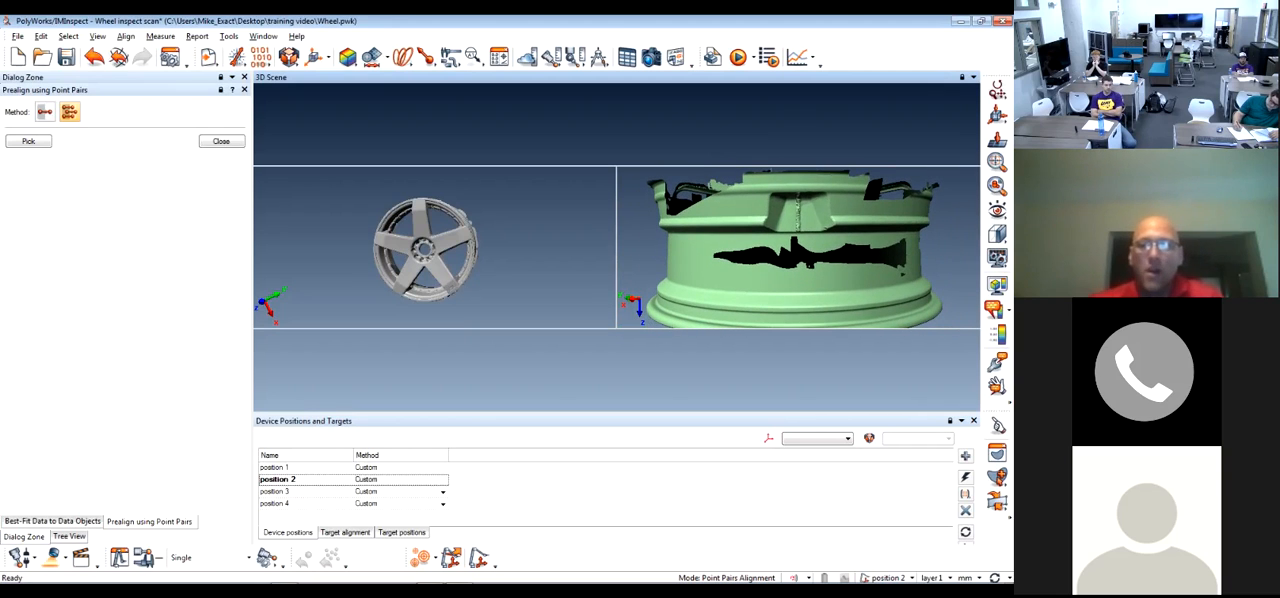
Turn the Top Wheel scan to a side view with the corresponding spoke feature on its rim facing forward
drag(398, 221, 408, 164)
drag(467, 250, 424, 248)
scroll(438, 247, up, 2)
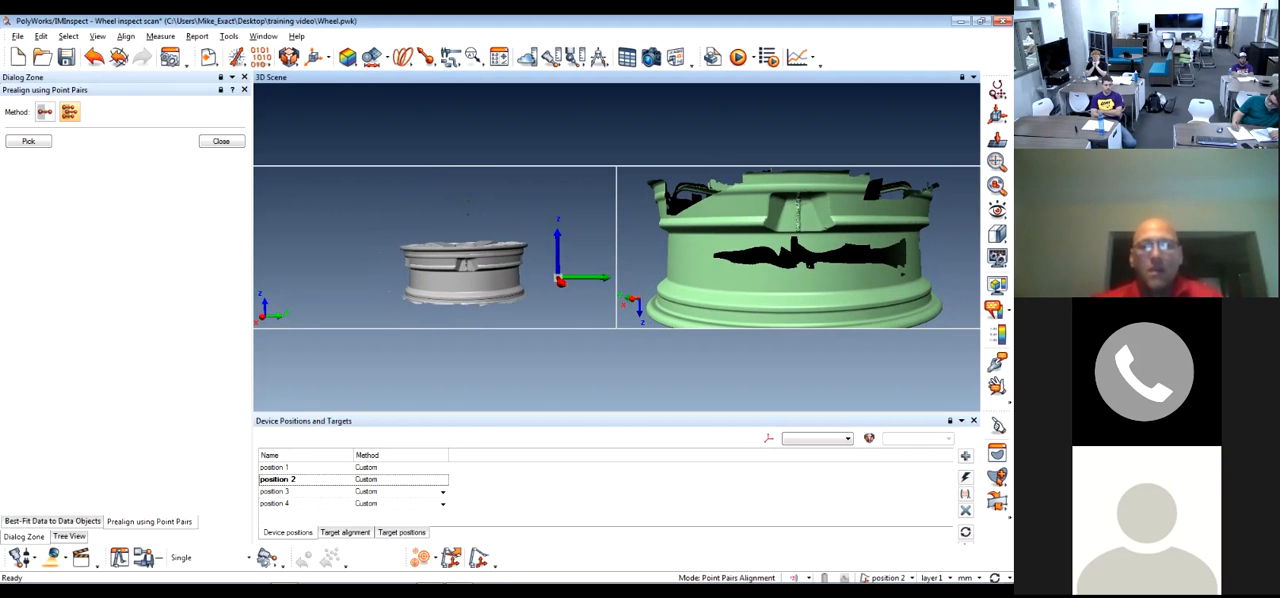
scroll(455, 250, up, 5)
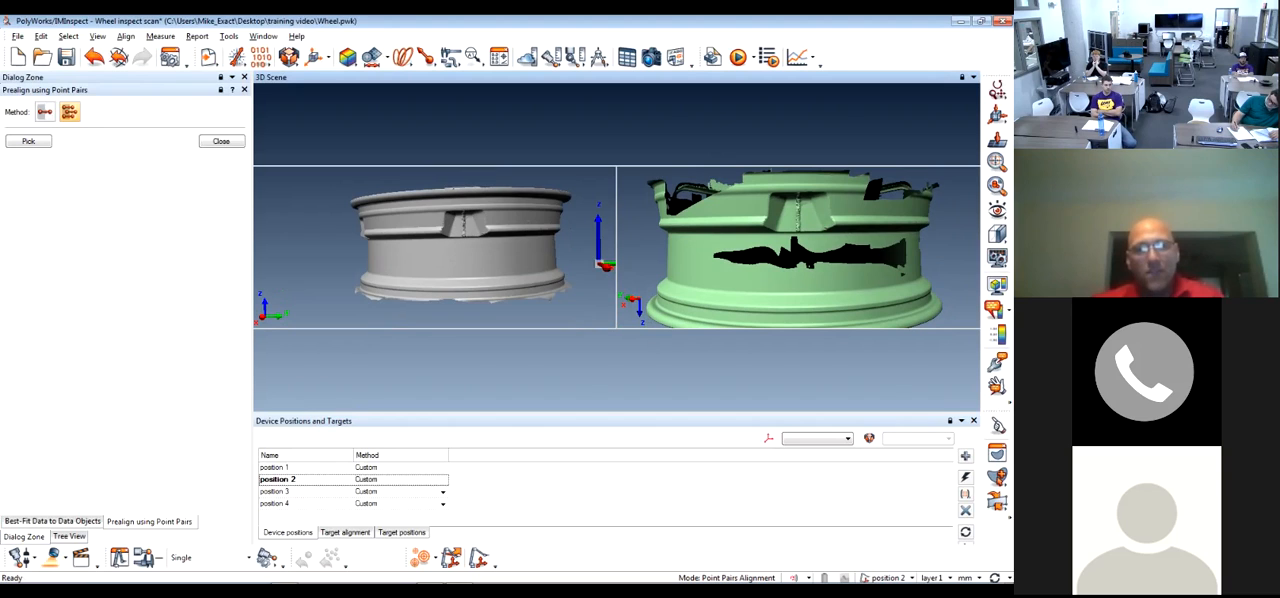
scroll(455, 250, up, 1)
middle_drag(455, 250, 433, 264)
mouse_move(433, 264)
mouse_down()
mouse_move(443, 300)
mouse_move(437, 280)
mouse_up()
scroll(443, 280, down, 1)
scroll(437, 277, down, 1)
scroll(437, 277, down, 3)
scroll(437, 277, up, 3)
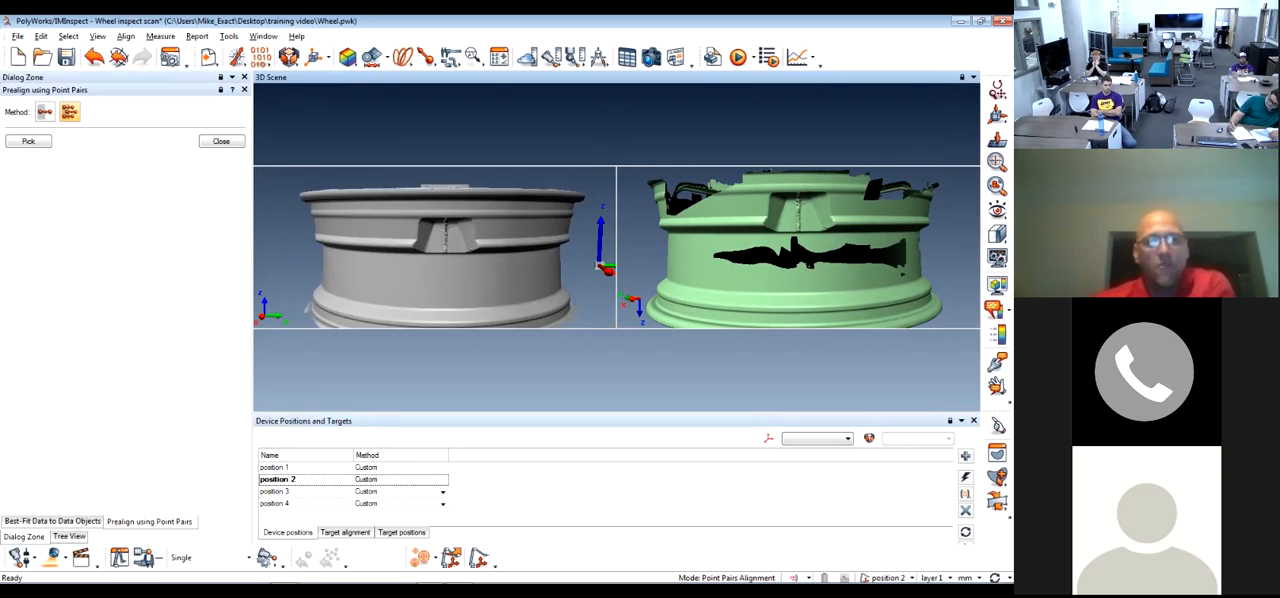
Fine-tune the tilt and size of both wheel side views so their matching rim features appear alike
scroll(437, 277, down, 2)
drag(437, 277, 433, 278)
scroll(433, 278, up, 1)
scroll(434, 278, down, 3)
scroll(434, 278, up, 5)
scroll(434, 278, down, 4)
scroll(797, 250, down, 1)
scroll(797, 250, down, 4)
scroll(797, 250, up, 3)
mouse_move(797, 250)
middle_down()
mouse_move(817, 229)
mouse_move(817, 261)
mouse_move(780, 267)
mouse_move(839, 272)
mouse_move(807, 249)
mouse_move(816, 276)
mouse_move(787, 217)
mouse_move(796, 285)
mouse_move(803, 235)
mouse_move(803, 247)
middle_up()
mouse_move(440, 250)
middle_down()
mouse_move(431, 257)
mouse_move(419, 232)
mouse_move(420, 252)
middle_up()
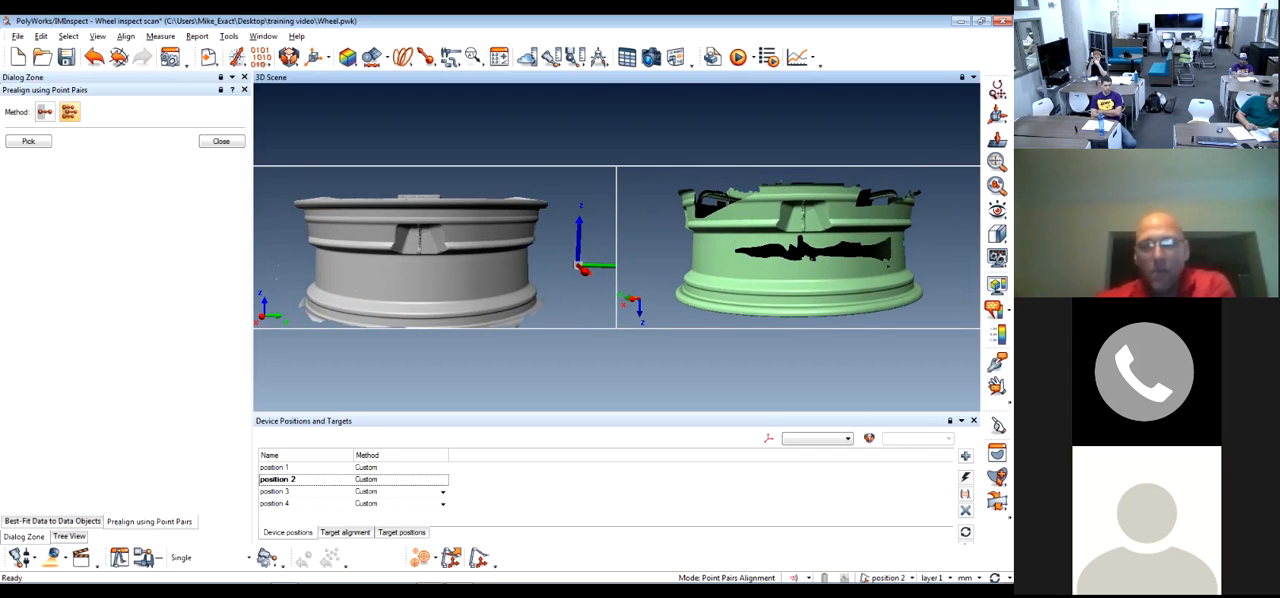
mouse_move(420, 250)
mouse_down()
mouse_move(462, 212)
mouse_move(488, 228)
mouse_move(440, 240)
mouse_move(456, 255)
mouse_move(463, 224)
mouse_move(443, 255)
mouse_move(443, 229)
mouse_move(432, 243)
mouse_up()
drag(800, 245, 797, 247)
drag(840, 290, 865, 205)
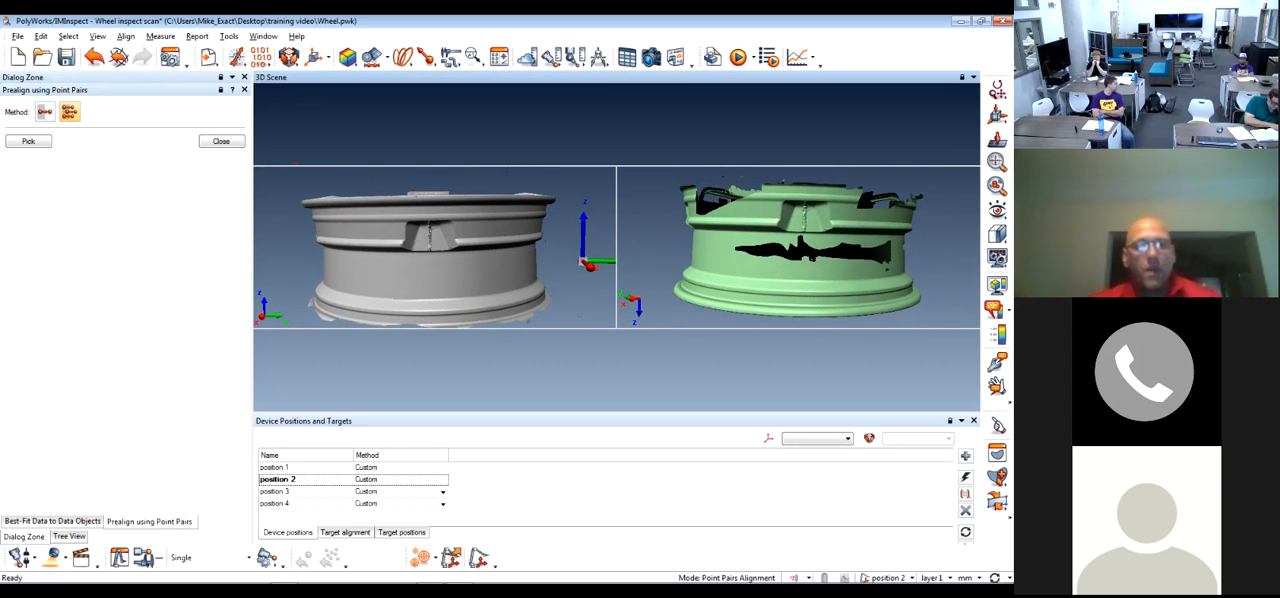
scroll(430, 248, up, 2)
scroll(430, 248, down, 1)
drag(430, 248, 430, 270)
mouse_move(430, 270)
middle_down()
mouse_move(421, 244)
mouse_move(430, 268)
middle_up()
drag(430, 268, 431, 246)
scroll(432, 262, up, 1)
scroll(432, 262, down, 3)
middle_drag(431, 246, 428, 271)
drag(428, 271, 402, 264)
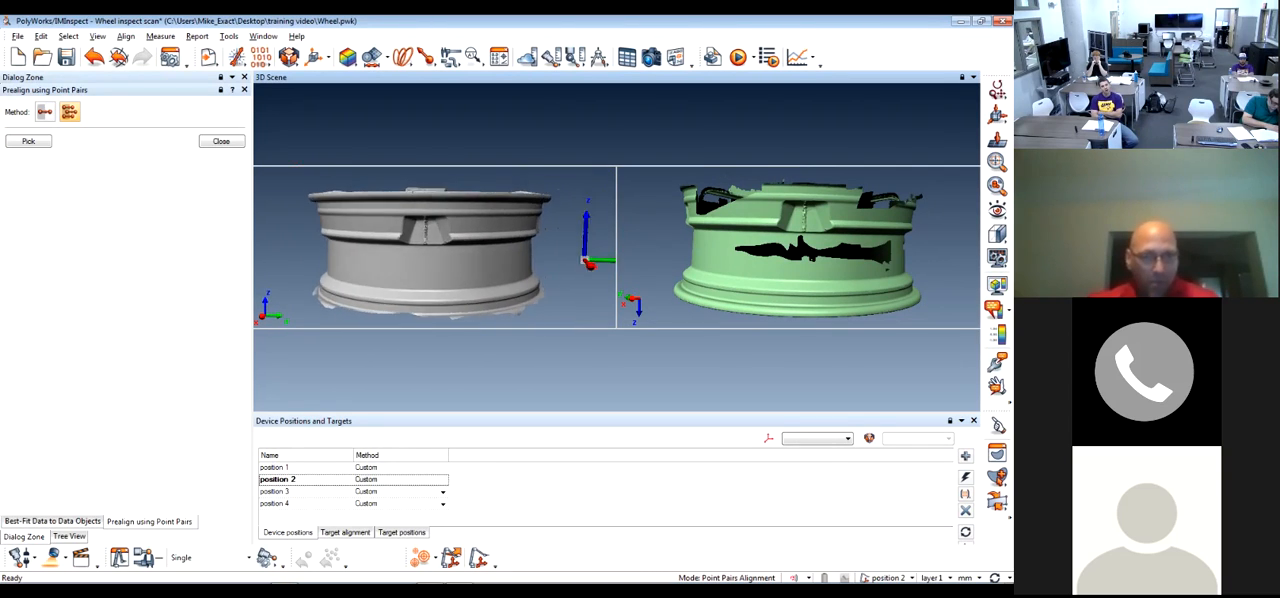
middle_drag(402, 264, 412, 270)
Start picking N point pairs for the wheel prealignment, and close the Device Positions and Targets list
scroll(412, 270, up, 2)
scroll(412, 270, up, 1)
middle_drag(790, 250, 765, 262)
scroll(775, 258, up, 1)
drag(775, 258, 792, 256)
middle_drag(792, 256, 774, 256)
scroll(774, 256, up, 3)
drag(790, 250, 815, 245)
scroll(790, 284, up, 3)
scroll(815, 255, down, 3)
middle_drag(815, 245, 824, 259)
drag(824, 259, 828, 262)
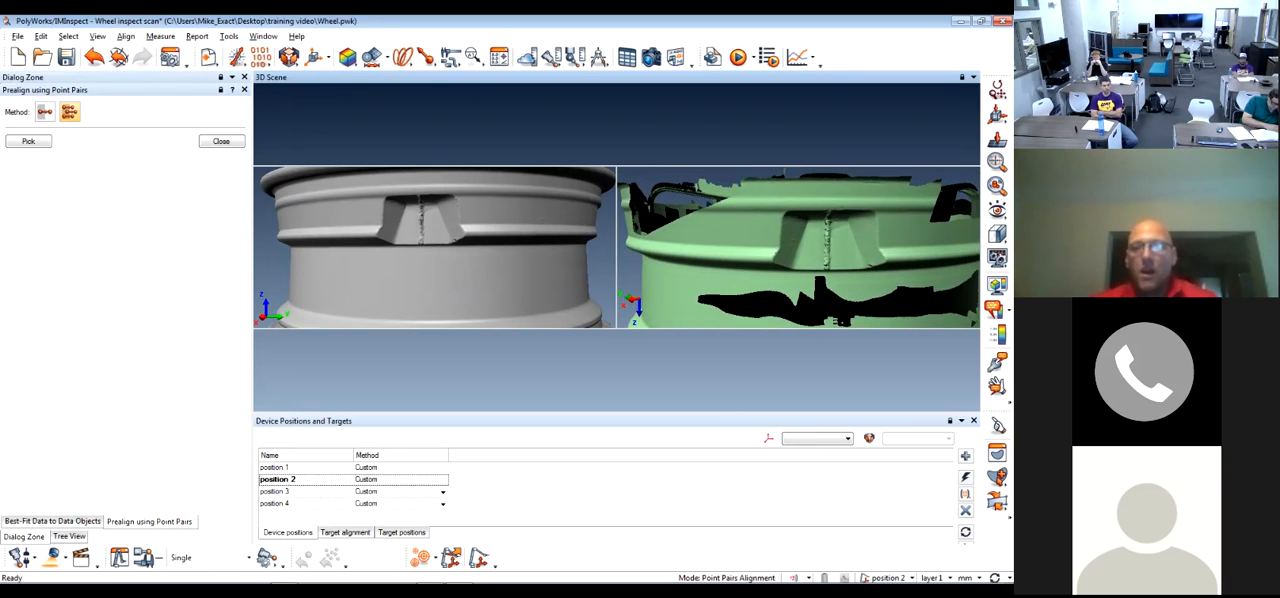
scroll(828, 262, down, 1)
middle_drag(828, 262, 816, 238)
drag(816, 238, 816, 245)
scroll(803, 247, down, 1)
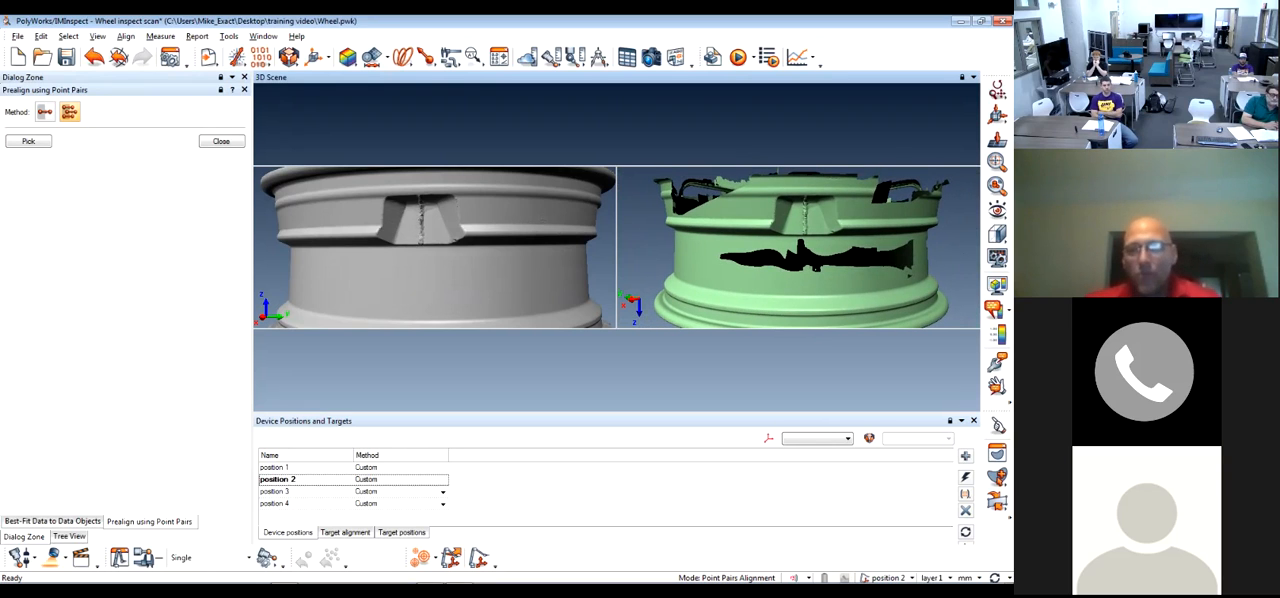
middle_drag(803, 247, 801, 242)
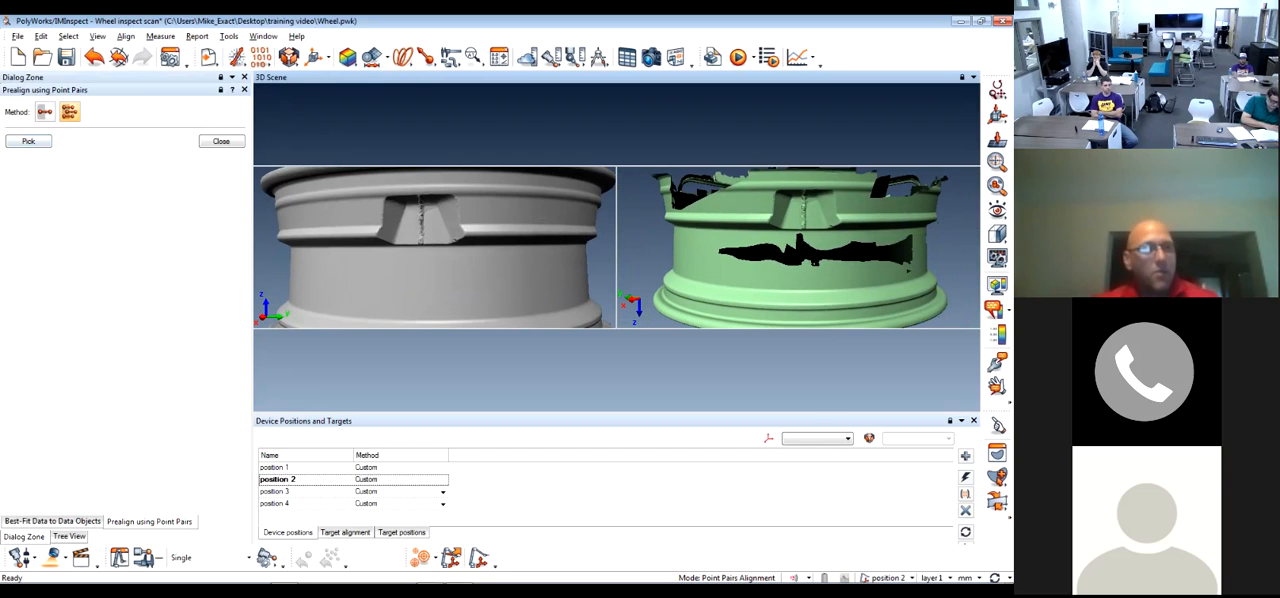
click(28, 141)
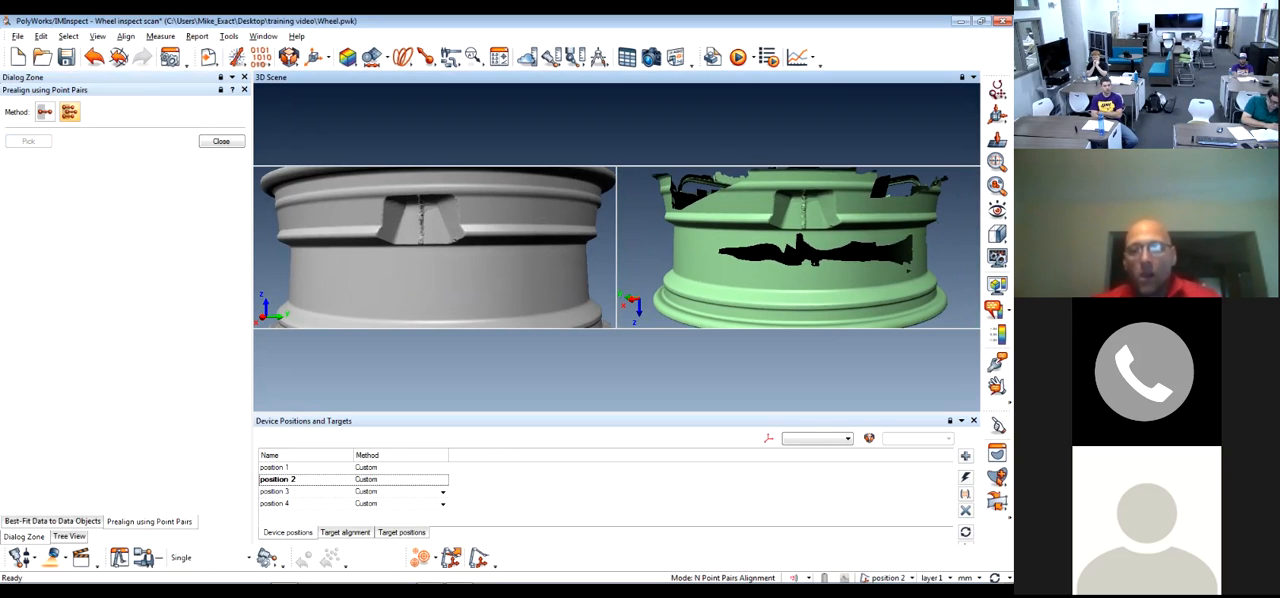
click(974, 421)
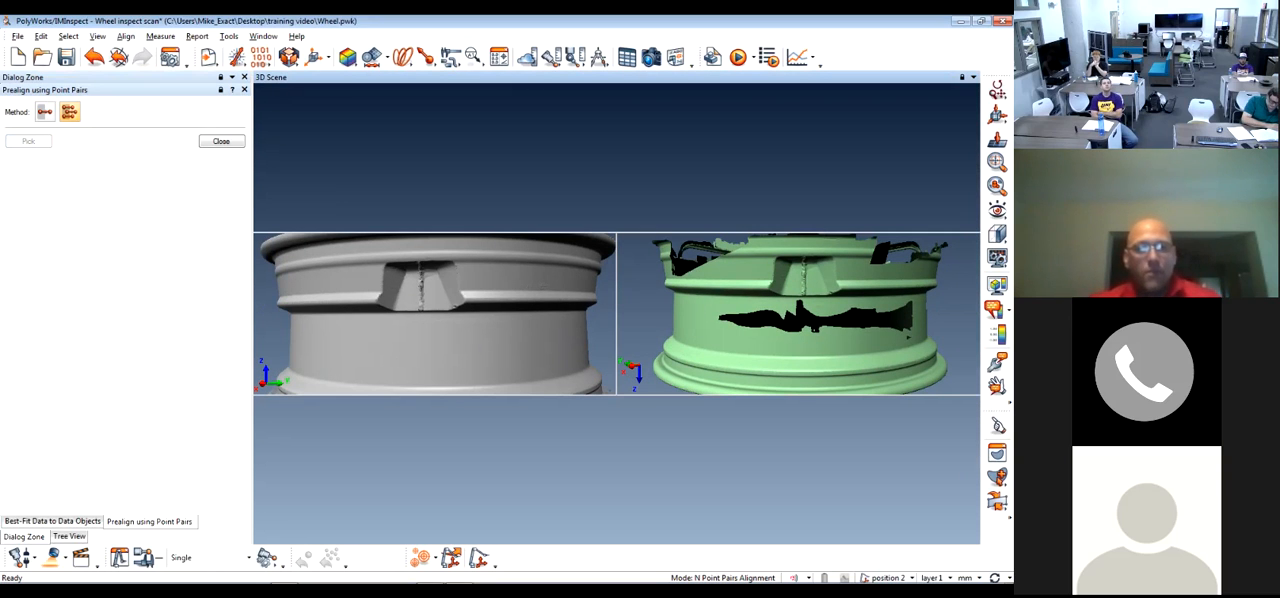
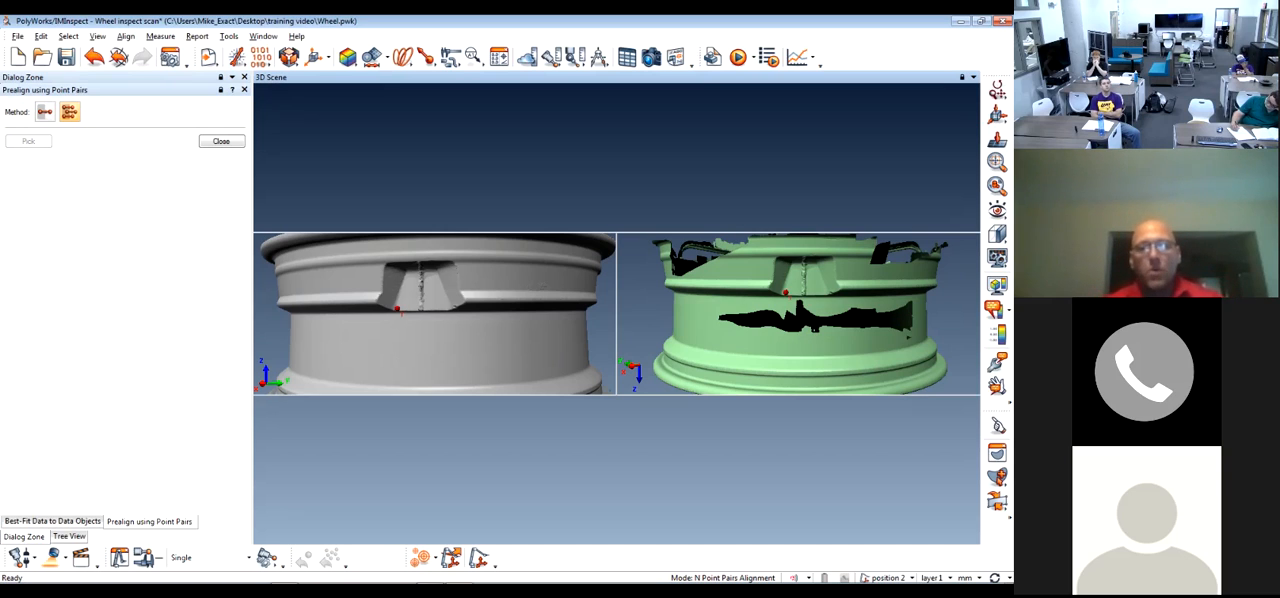
Pick the second point pair at the upper-left corner of the front spoke feature on both wheel scans
key(space)
drag(450, 330, 390, 330)
key(space)
middle_drag(389, 272, 360, 295)
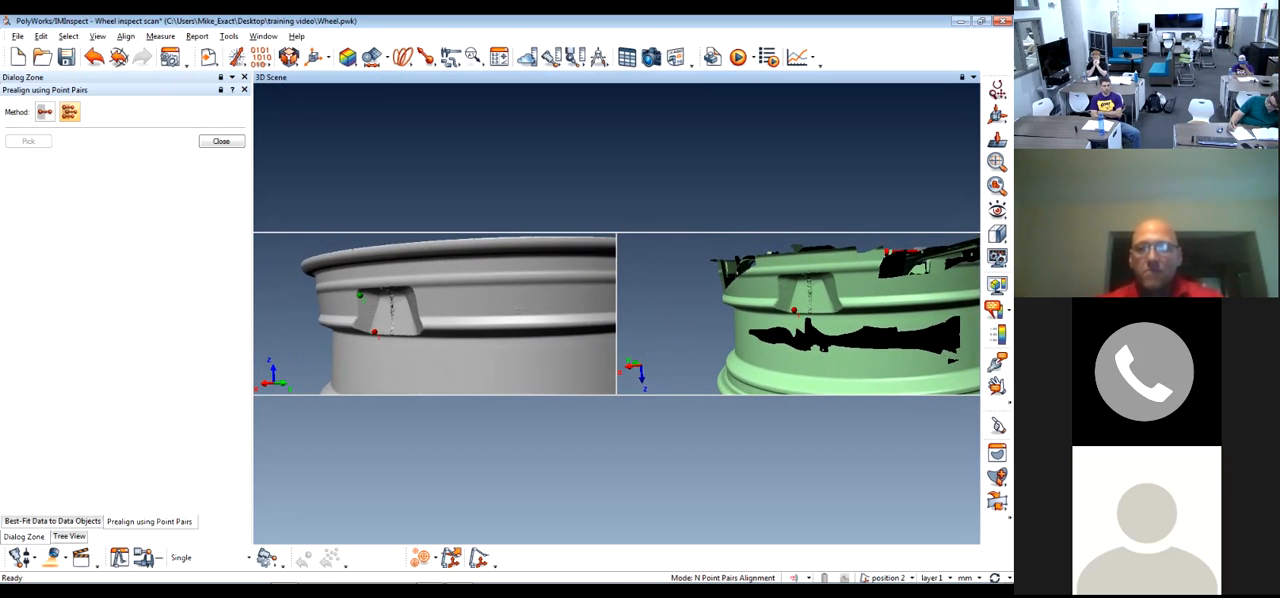
key(space)
key(space)
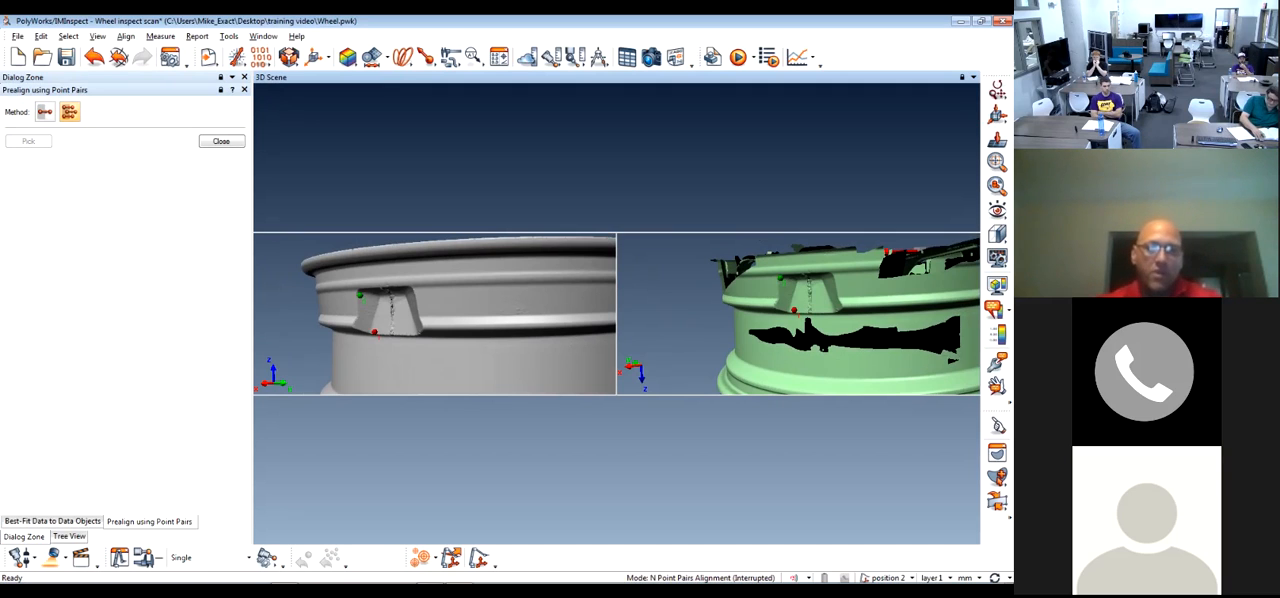
Pick the third point pair at the upper-right corner of the same spoke feature on both wheel scans
key(space)
middle_drag(798, 320, 758, 313)
scroll(485, 300, up, 1)
scroll(485, 300, down, 3)
scroll(485, 300, up, 3)
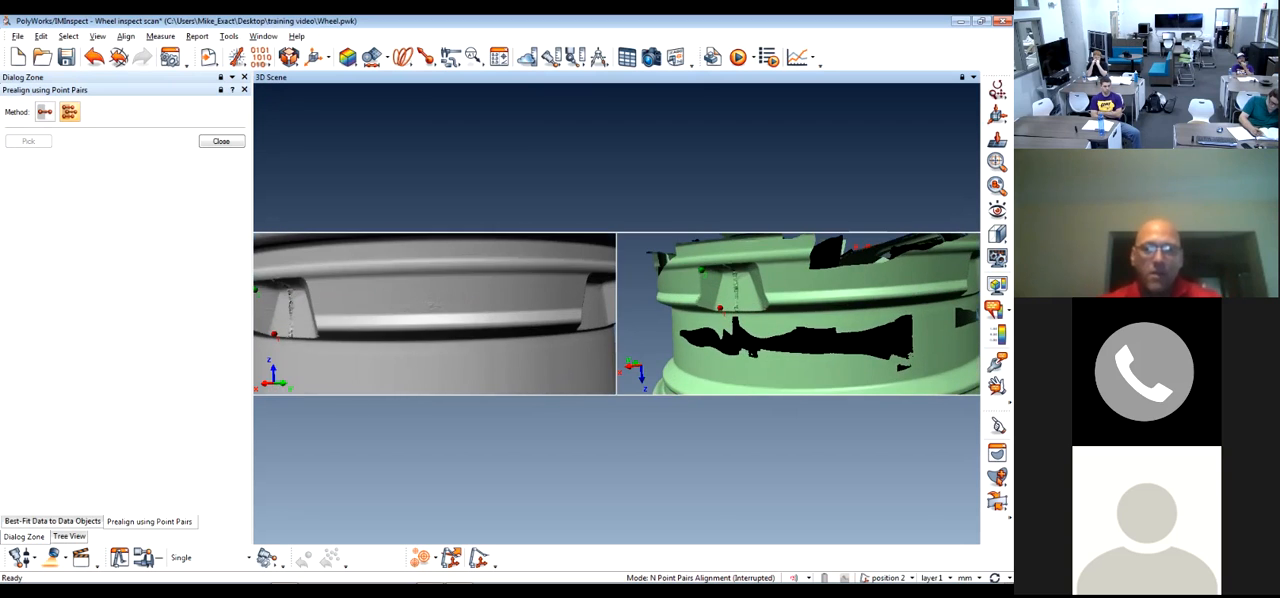
drag(435, 318, 508, 306)
middle_drag(508, 306, 400, 308)
mouse_move(470, 308)
mouse_down()
mouse_move(375, 306)
mouse_move(455, 308)
mouse_up()
scroll(435, 308, down, 3)
mouse_move(455, 308)
middle_down()
mouse_move(385, 308)
mouse_move(465, 310)
middle_up()
drag(400, 310, 462, 316)
key(space)
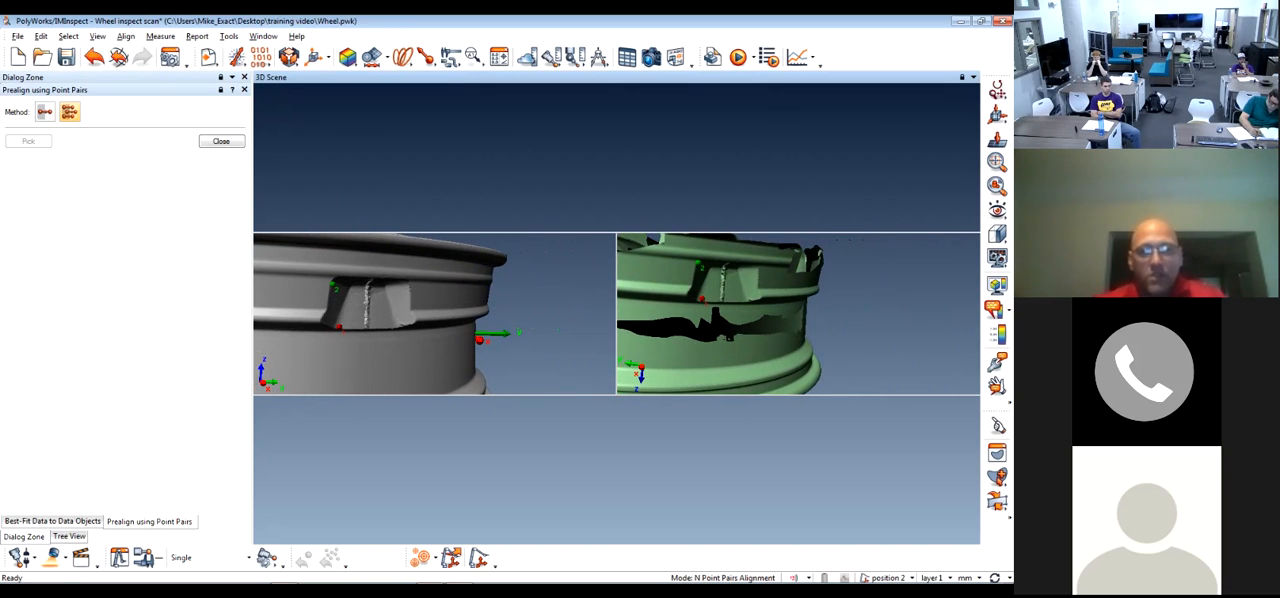
click(758, 266)
Pick the fourth point pair at the lower-right corner of the same spoke feature on both wheel scans
key(space)
drag(758, 290, 625, 255)
middle_drag(660, 340, 572, 238)
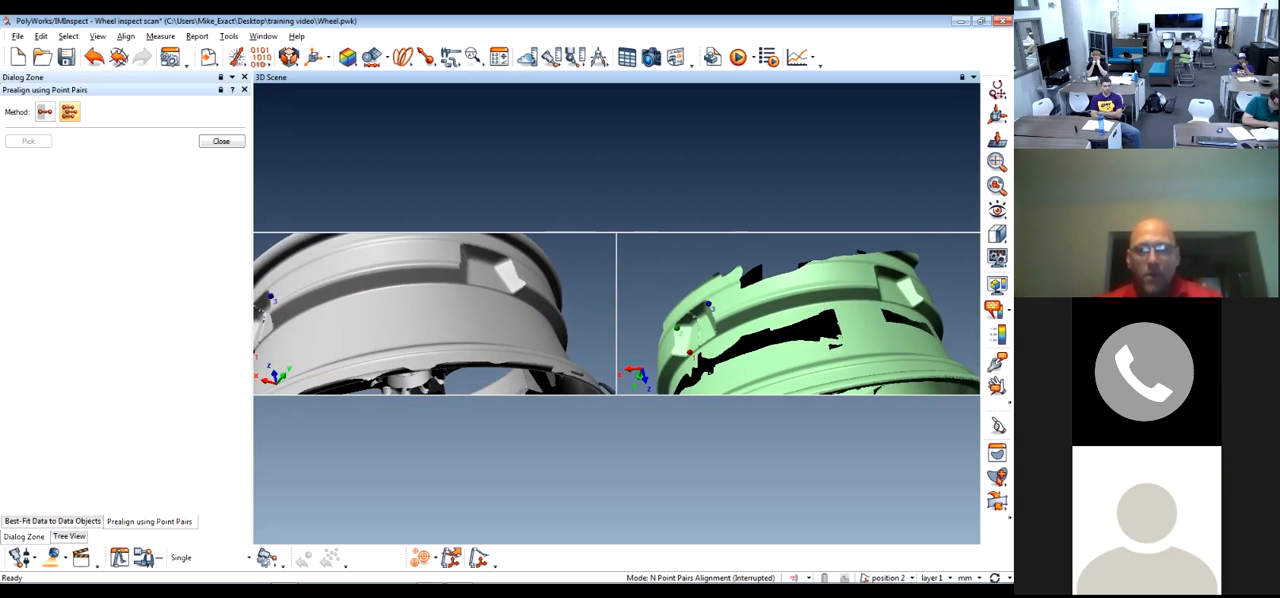
key(space)
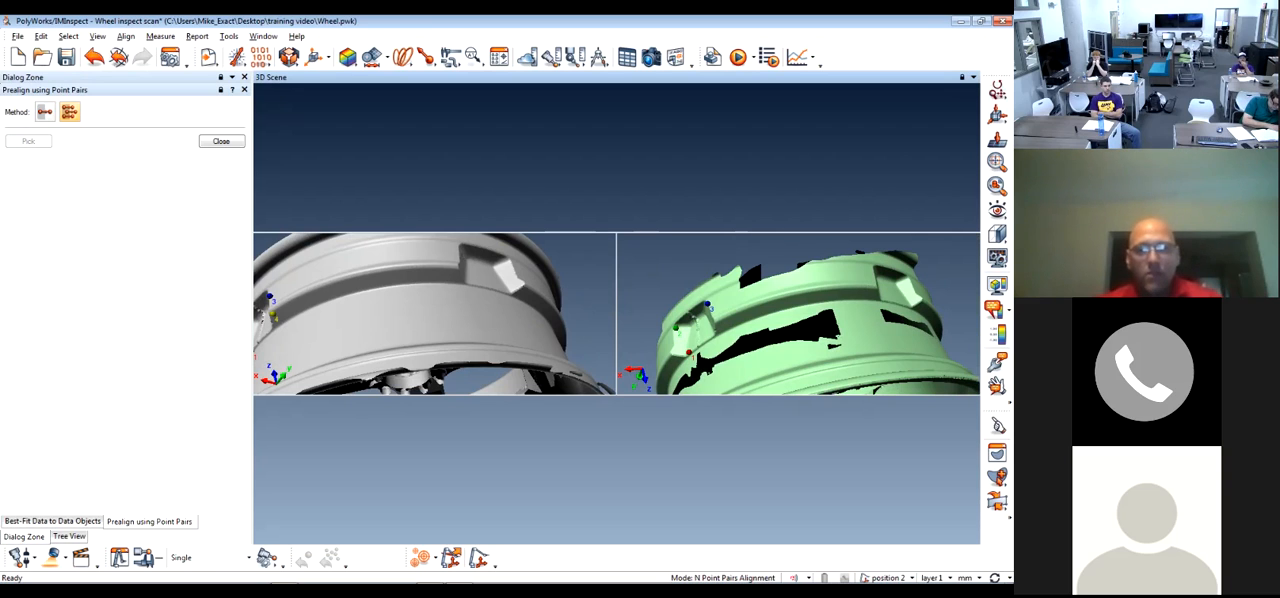
Pick the fifth point pair at the lower-right corner of the neighbouring spoke feature on both wheel scans
key(space)
drag(480, 290, 443, 311)
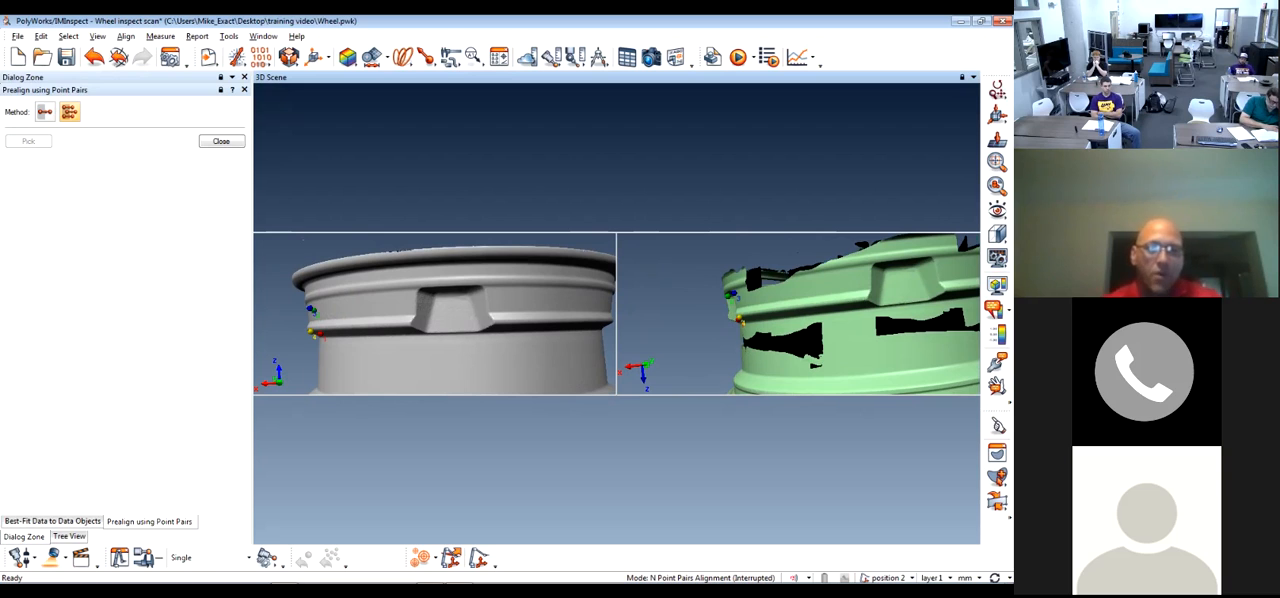
drag(443, 311, 428, 310)
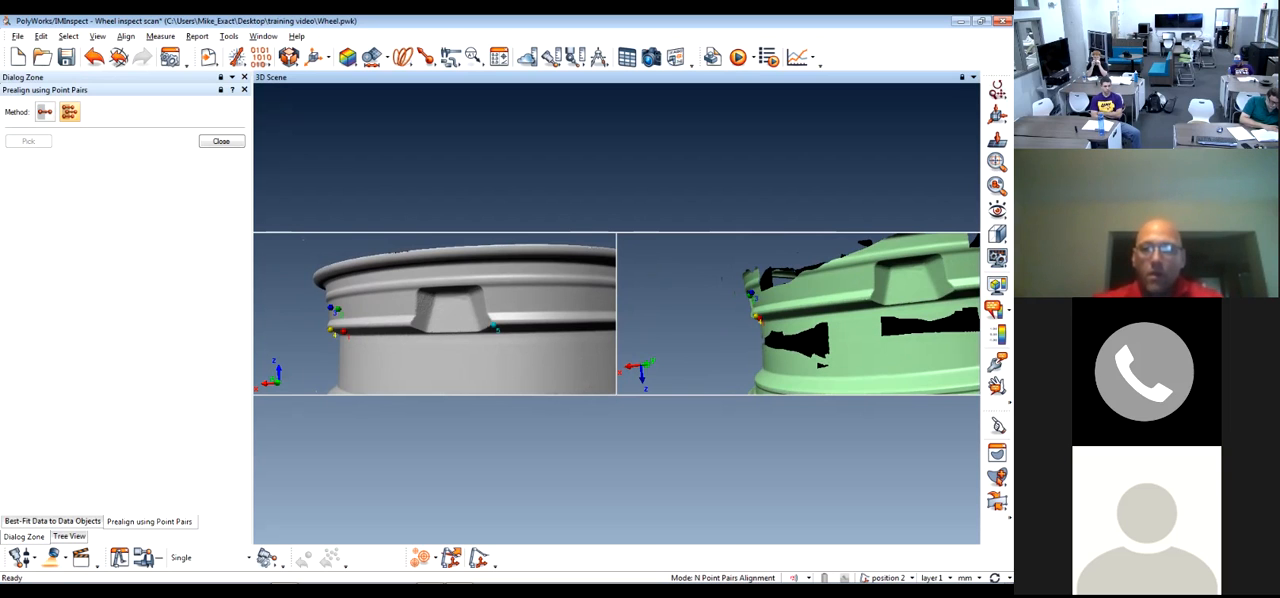
key(space)
Pick the sixth point pair just beside the small round hole in the rim on both wheel scans
scroll(435, 314, down, 1)
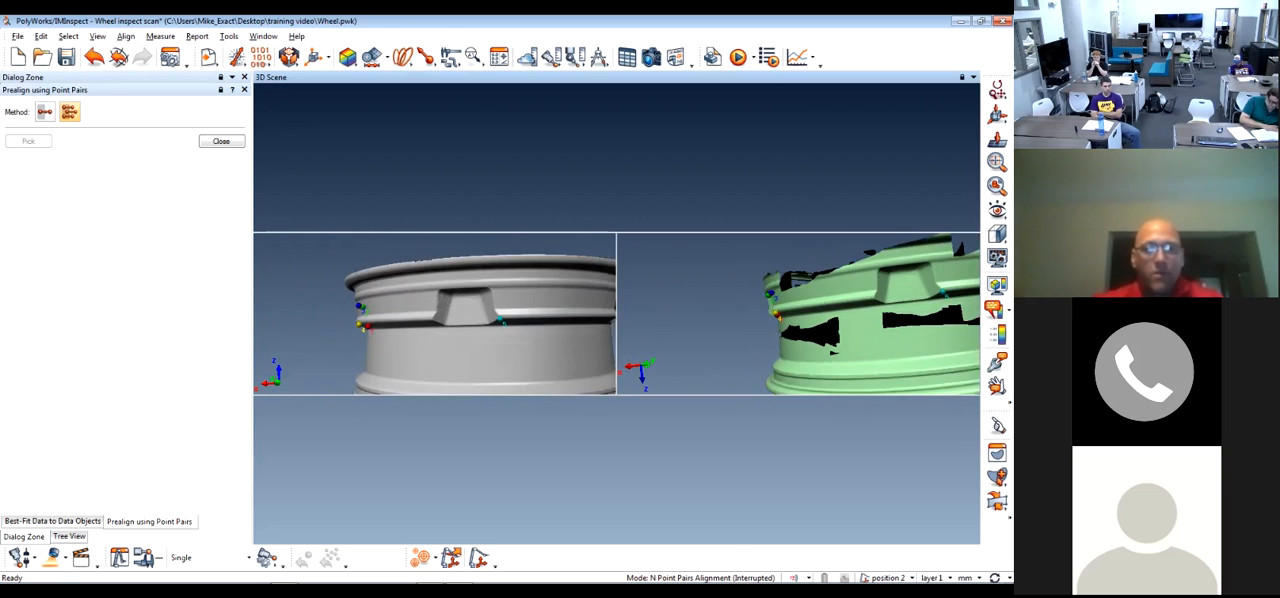
drag(435, 314, 540, 312)
middle_drag(540, 312, 380, 312)
drag(380, 312, 420, 348)
key(space)
click(360, 309)
key(space)
drag(362, 312, 376, 392)
key(space)
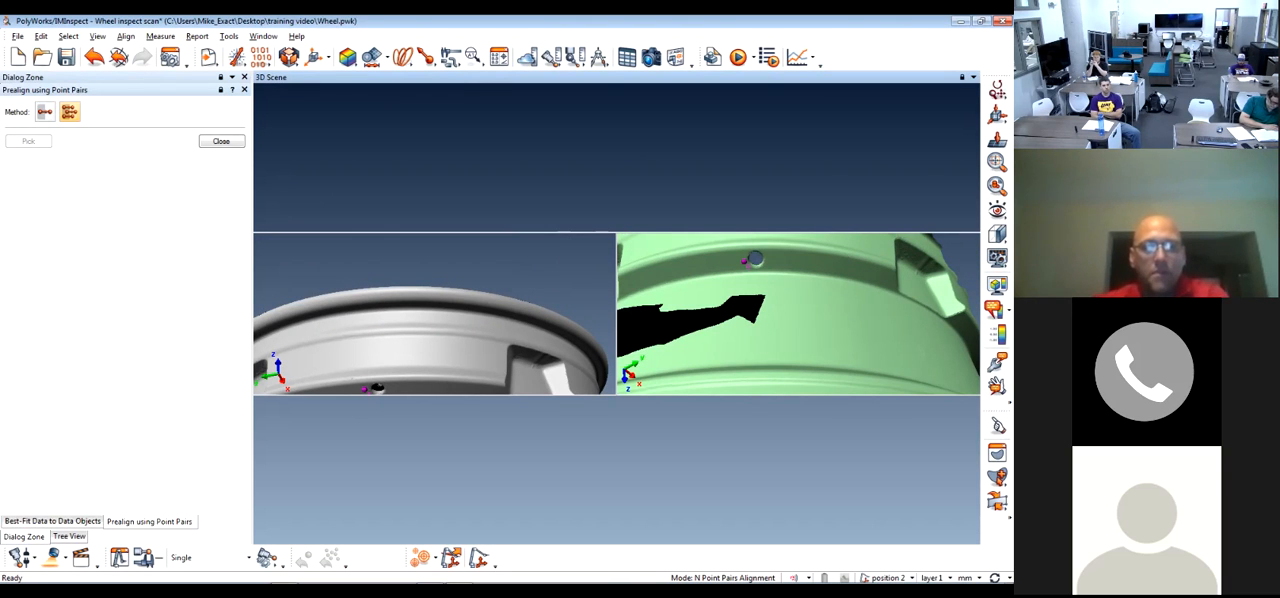
Finish the point pairs to run the best-fit of Bottom Wheel to Top Wheel, check the wheel all round, and close the alignment
key(Return)
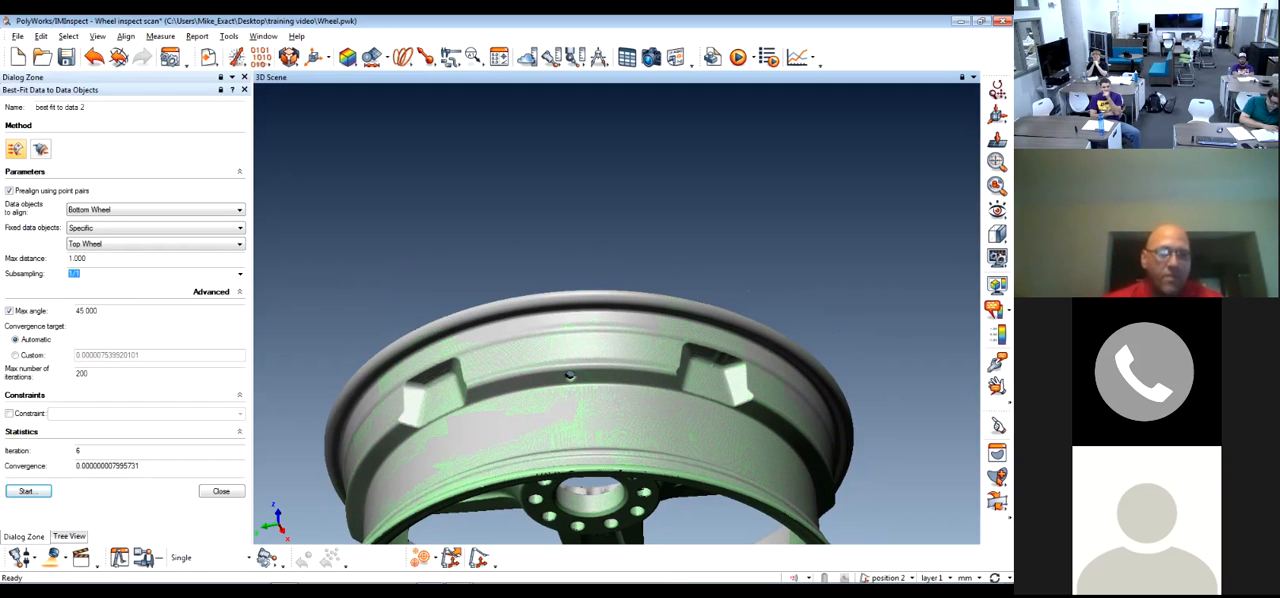
drag(569, 375, 573, 251)
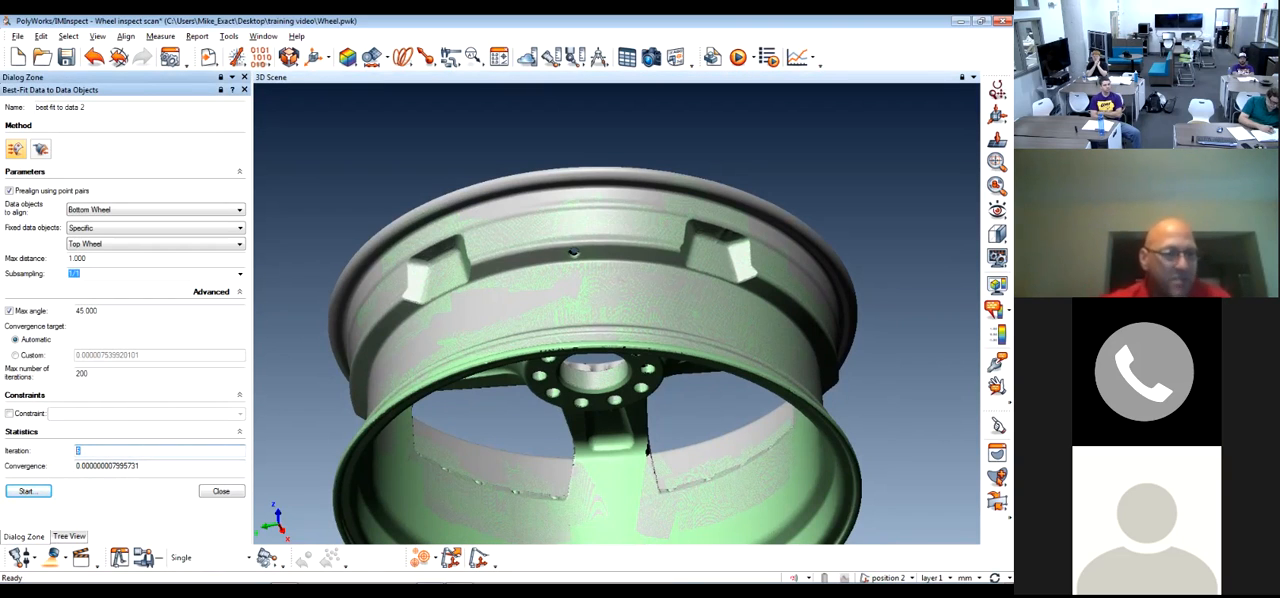
drag(590, 290, 665, 350)
scroll(598, 335, down, 5)
click(221, 491)
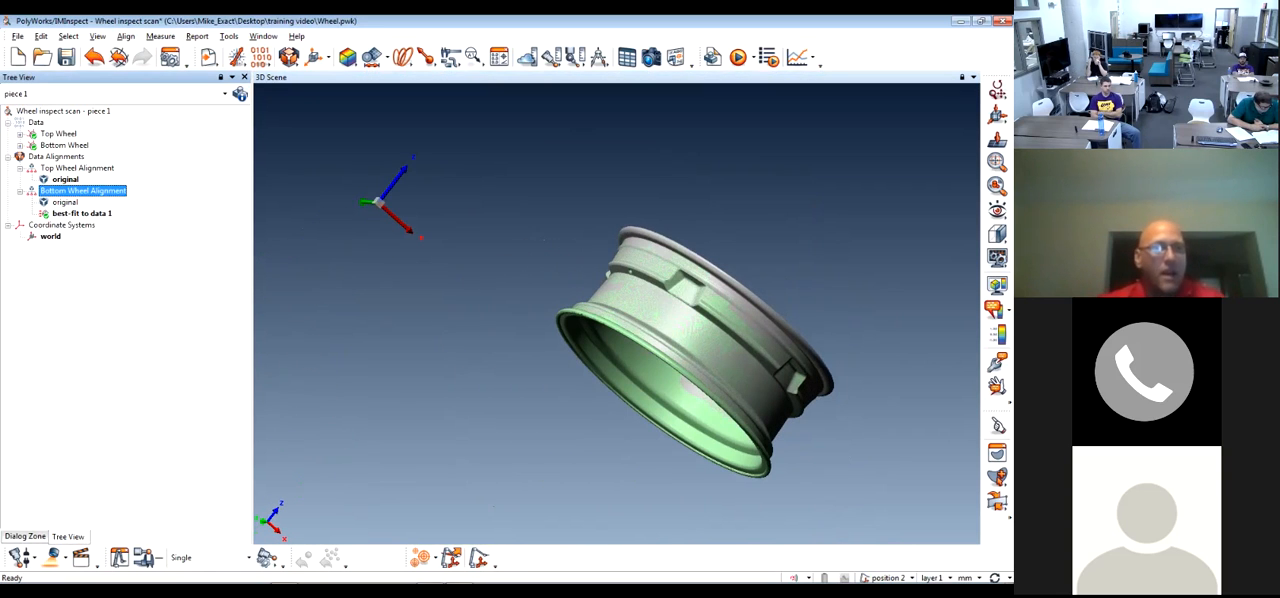
middle_drag(690, 350, 586, 341)
drag(586, 341, 552, 292)
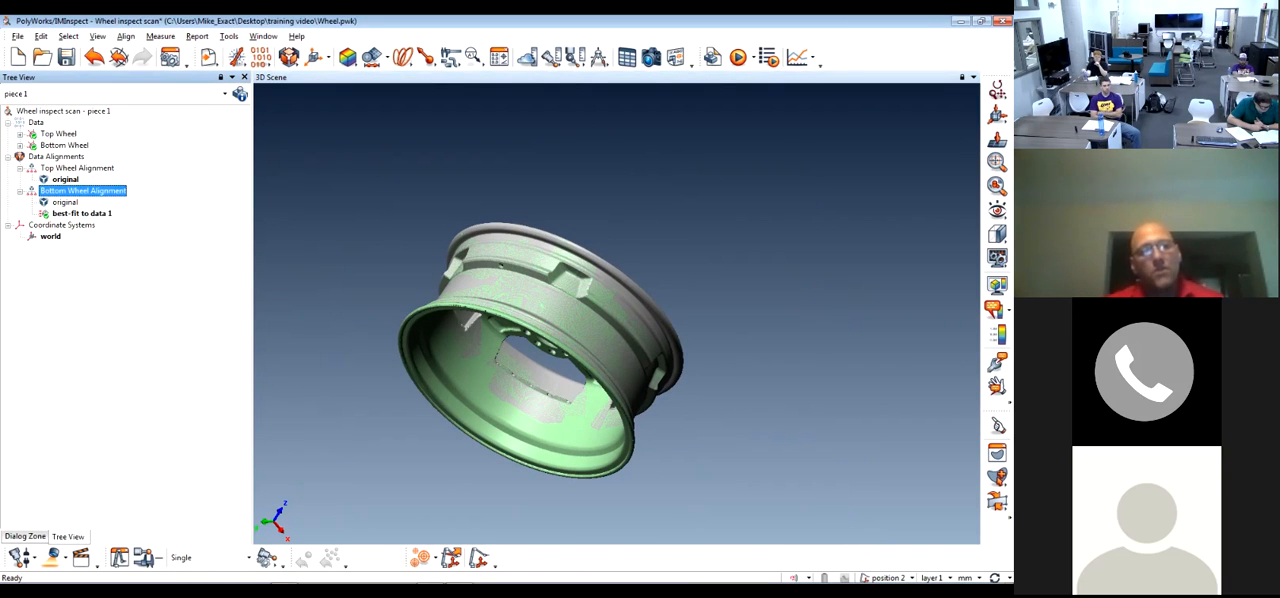
Compare the Bottom Wheel's original alignment with its best-fit alignment by activating each in turn, ending on the best-fit
click(82, 213)
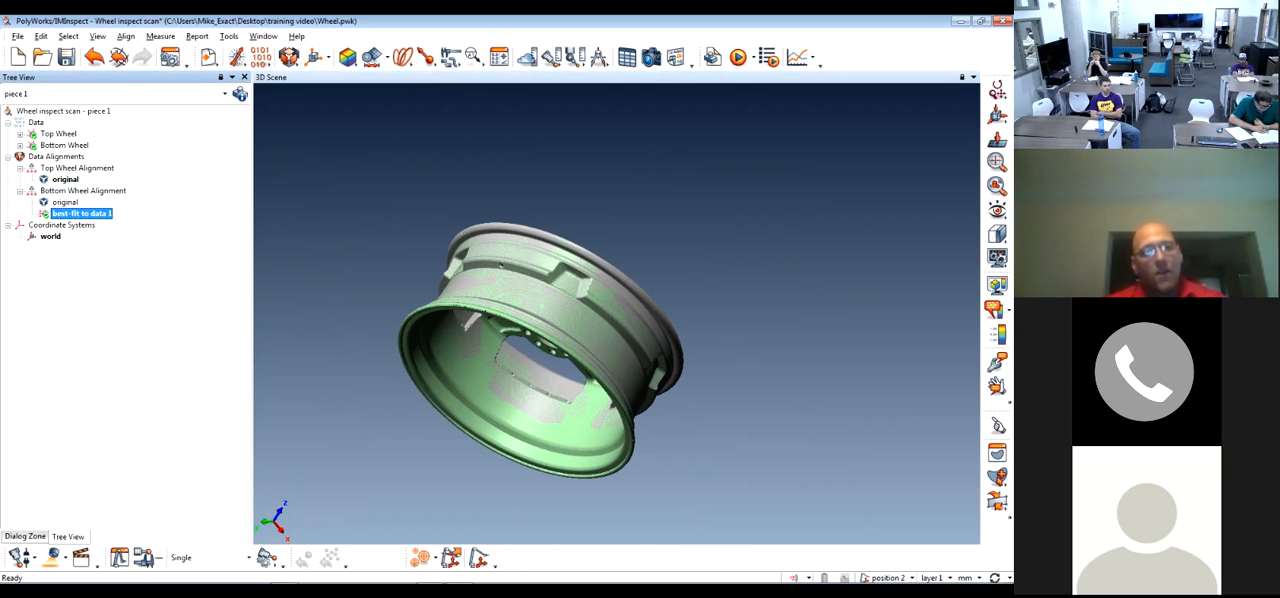
click(20, 168)
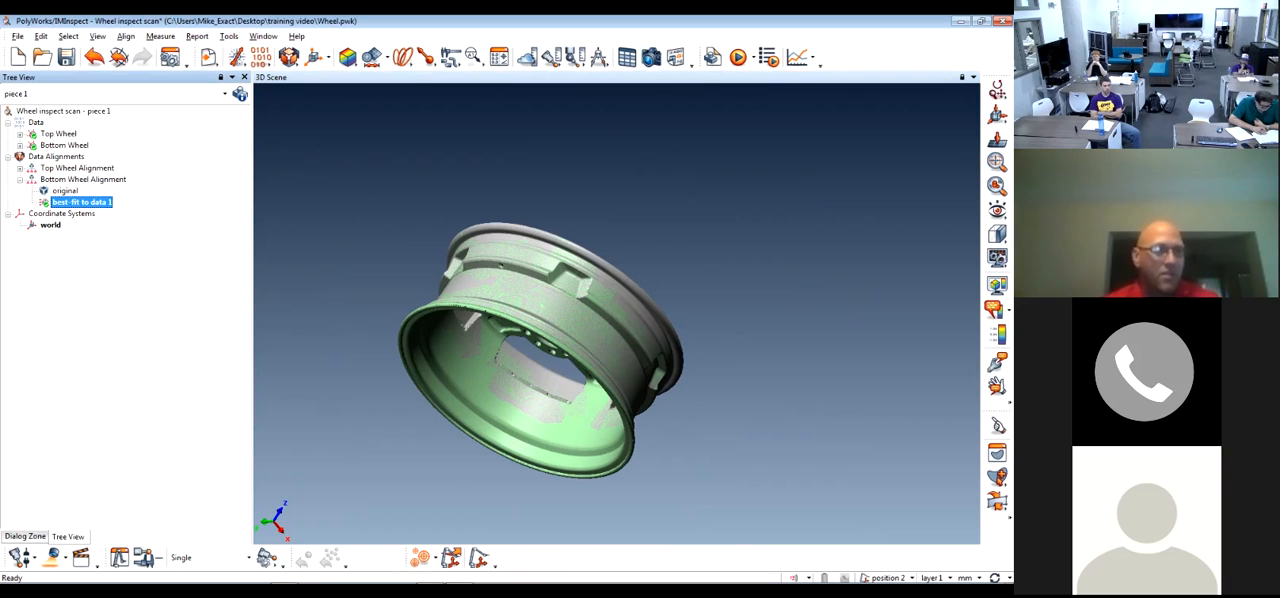
click(77, 168)
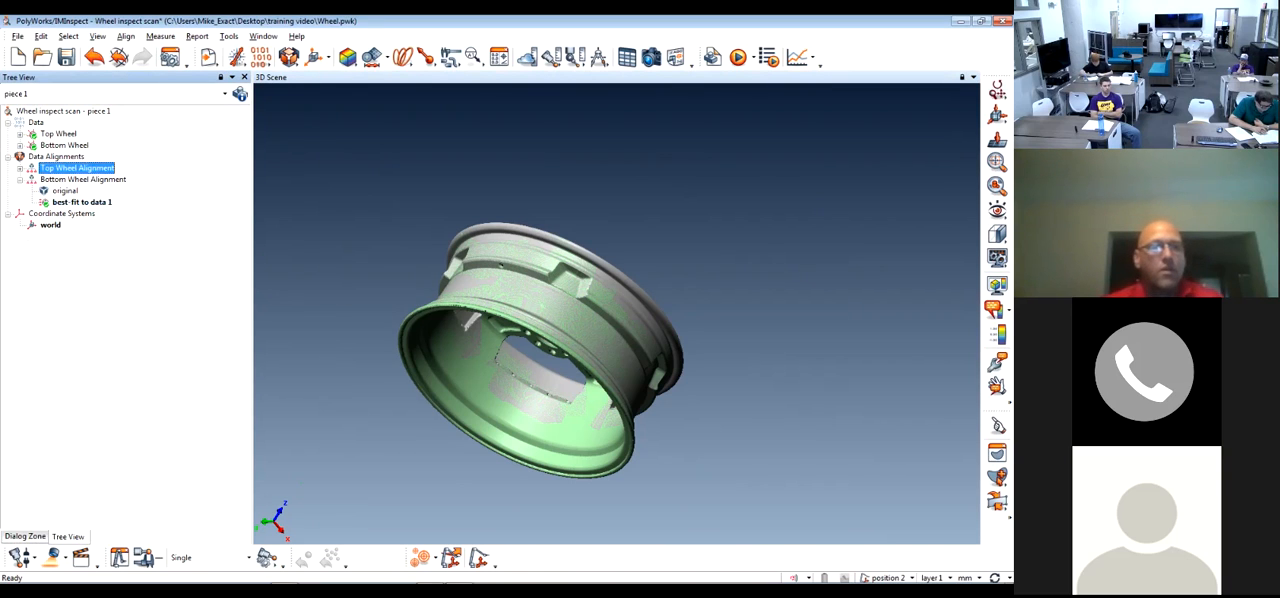
right_click(64, 190)
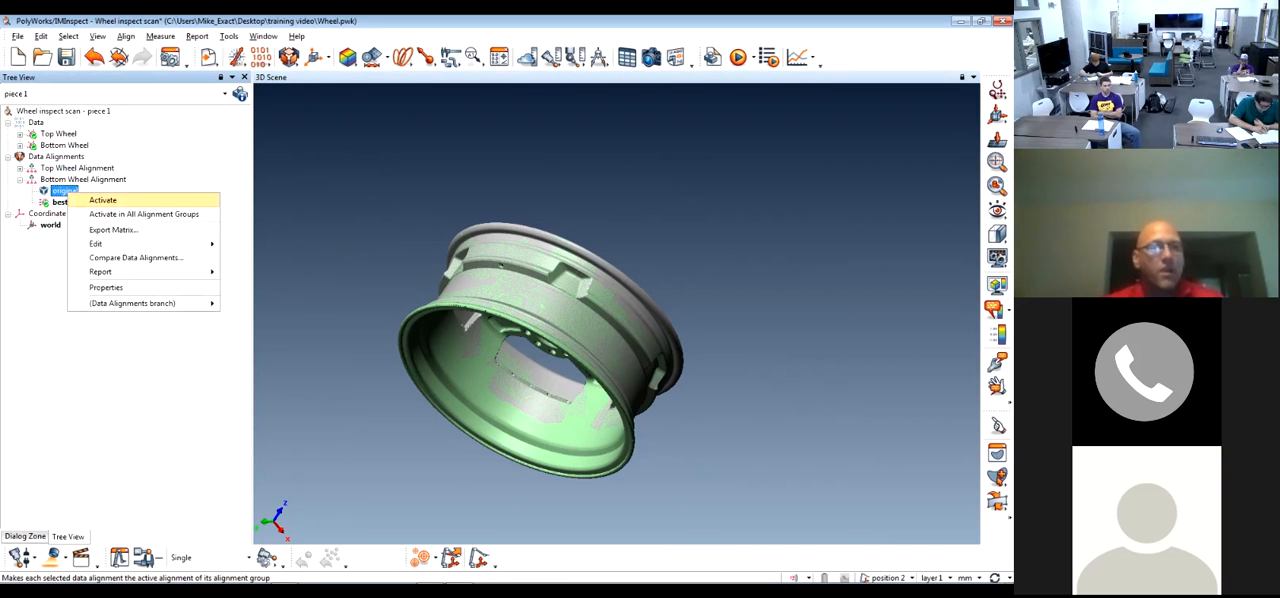
click(102, 200)
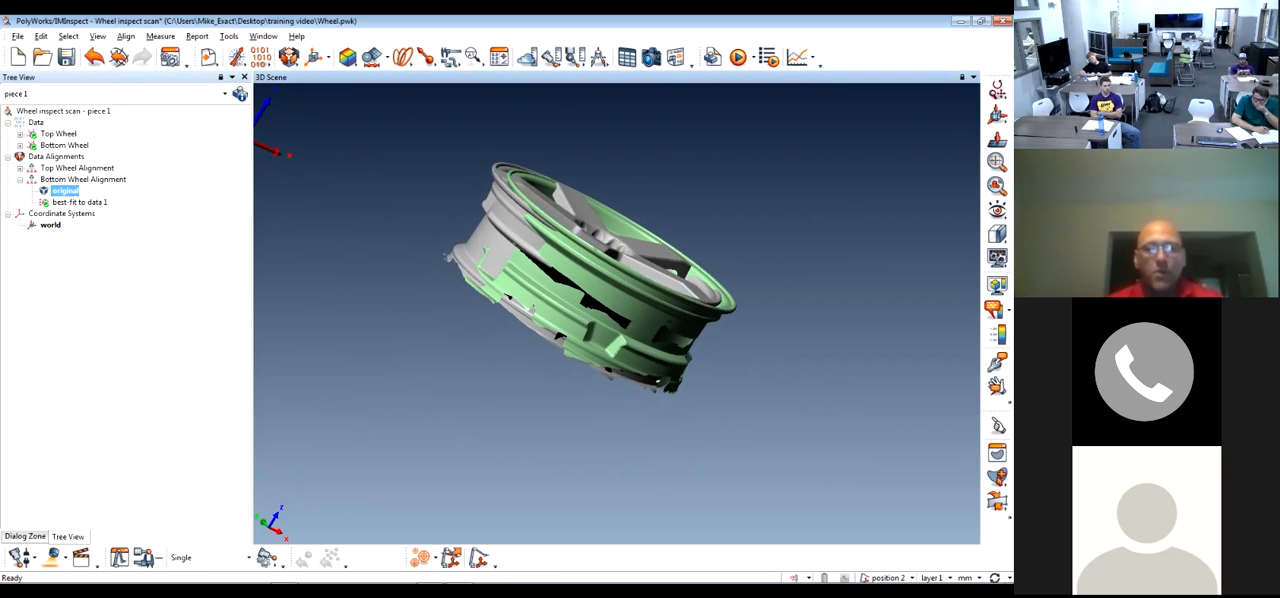
right_click(94, 202)
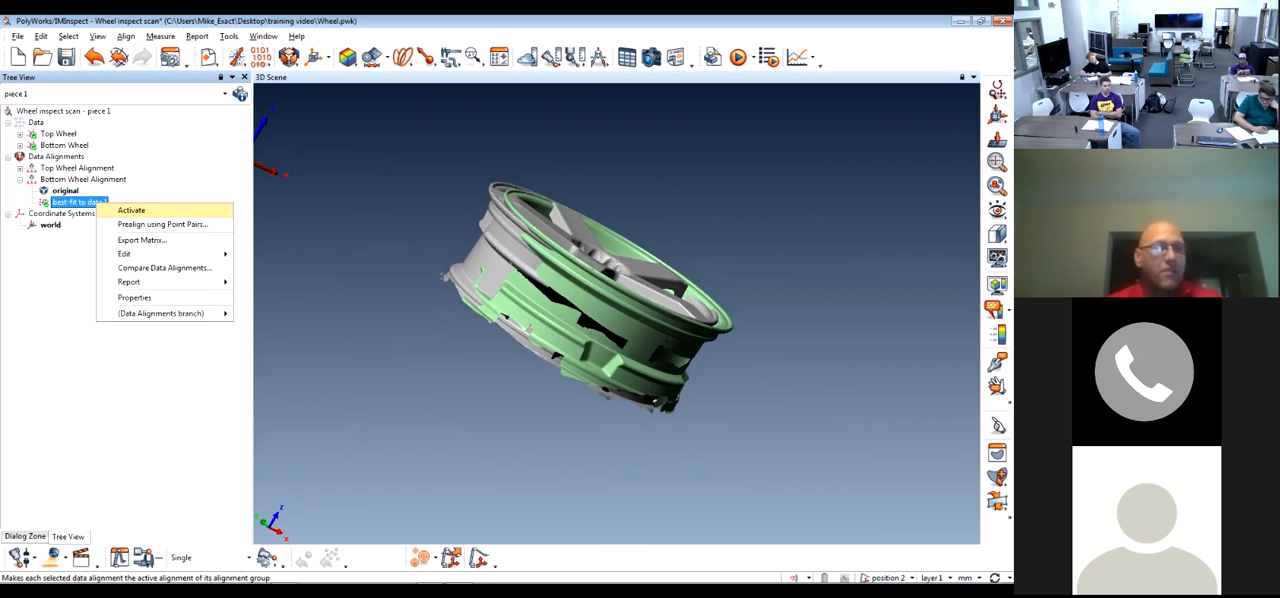
click(131, 210)
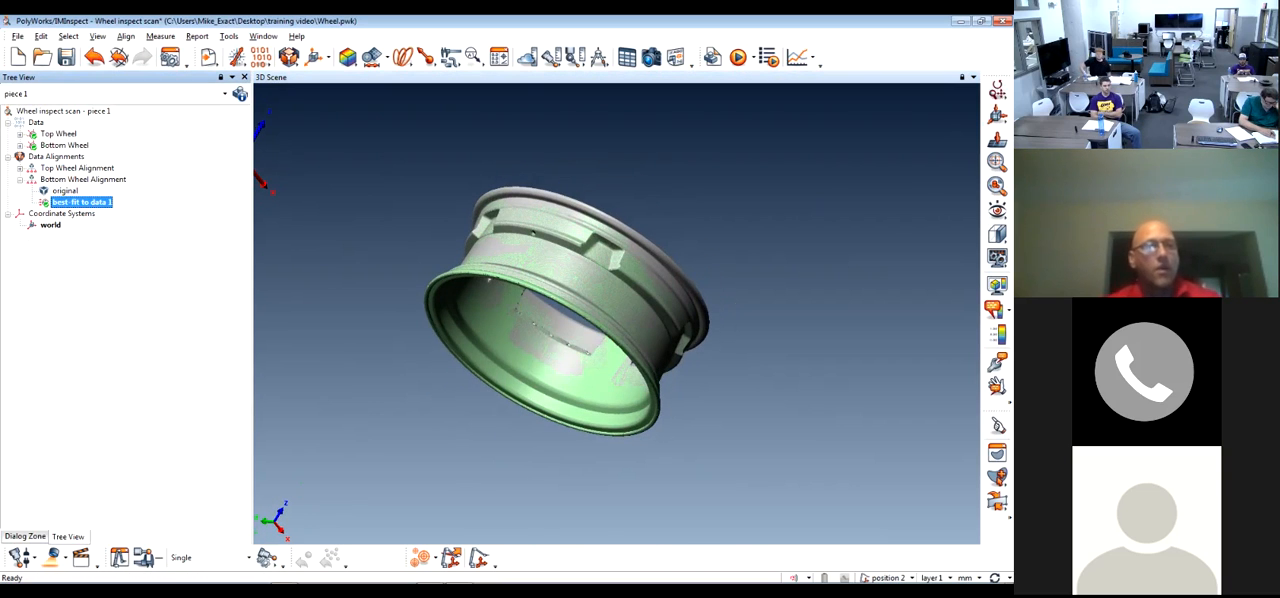
Rename the Bottom Wheel's best-fit alignment as "Combined Wheel scans"
key(F2)
text(C)
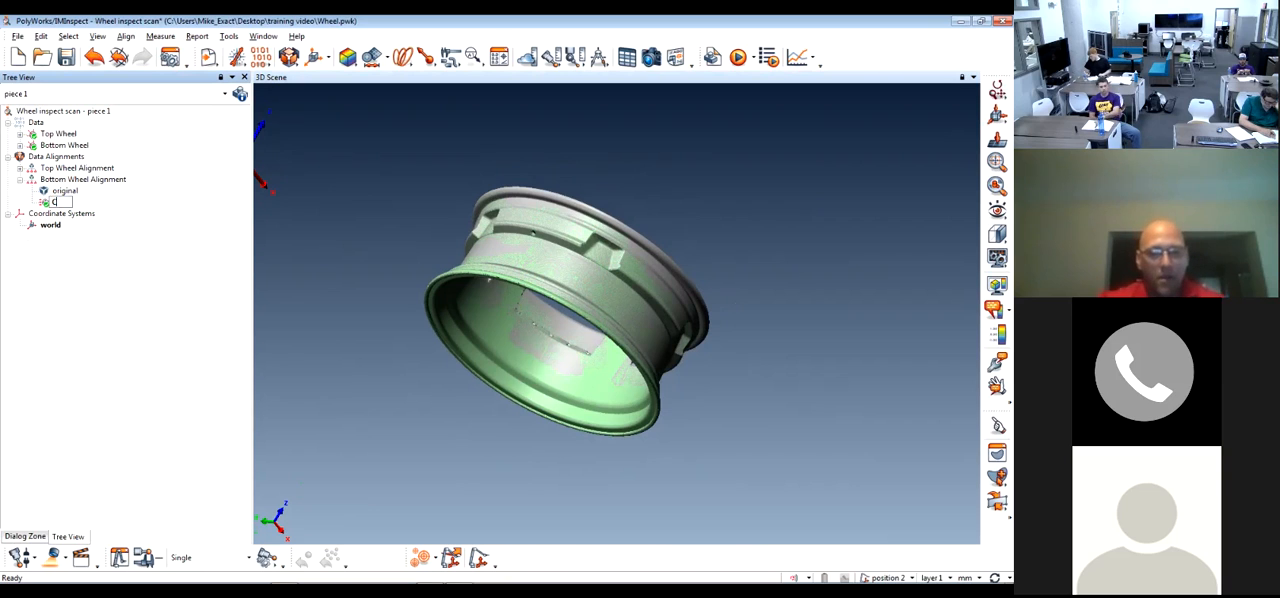
text(ombined)
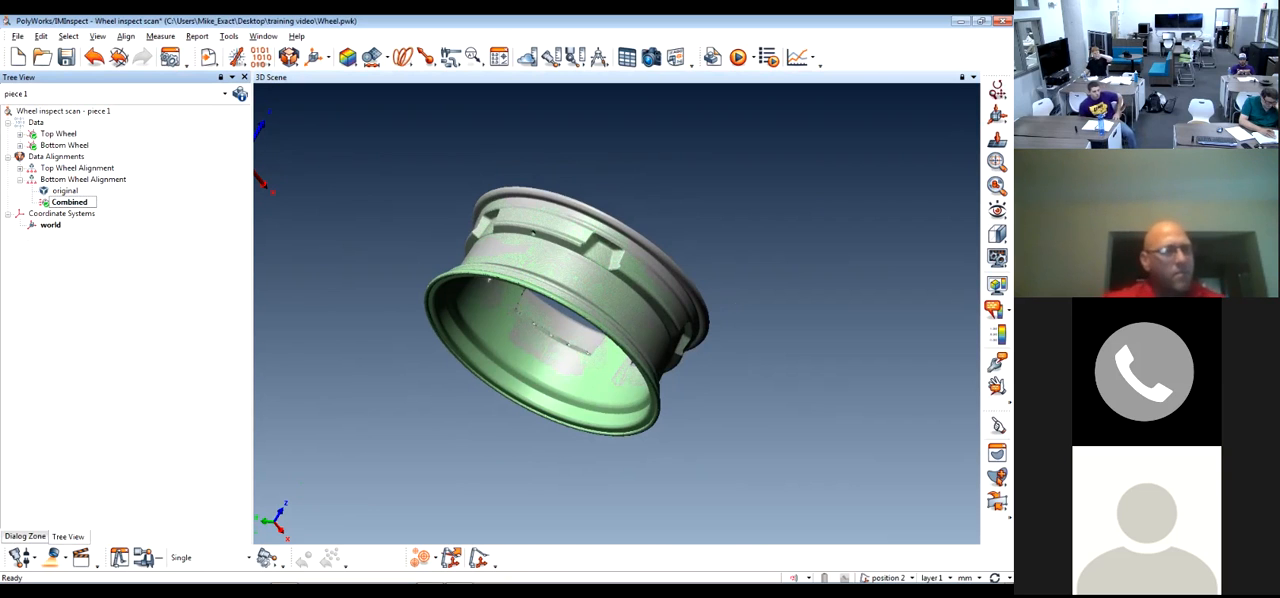
text( Wheel)
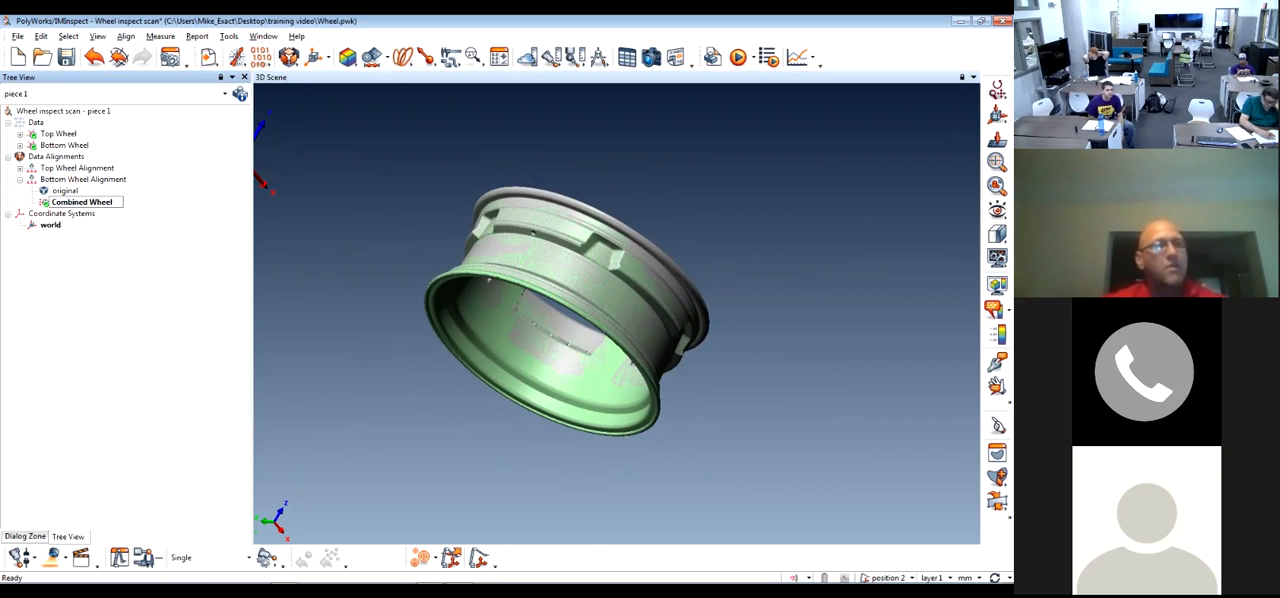
key(Return)
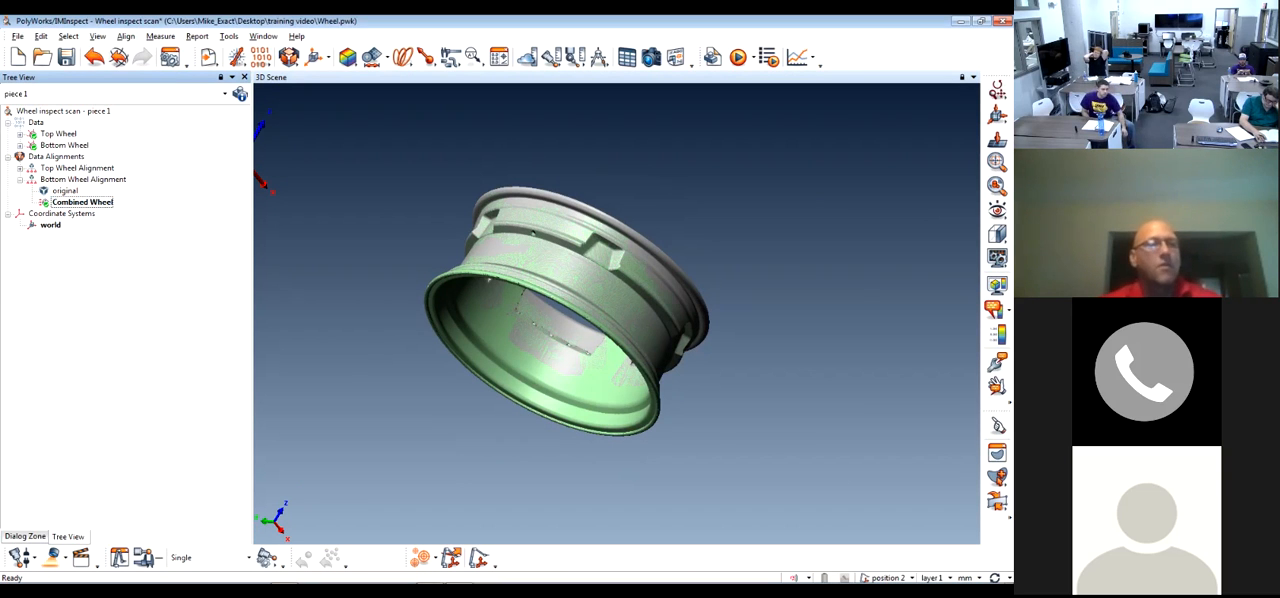
drag(517, 405, 646, 240)
key(F2)
click(112, 202)
text(cans)
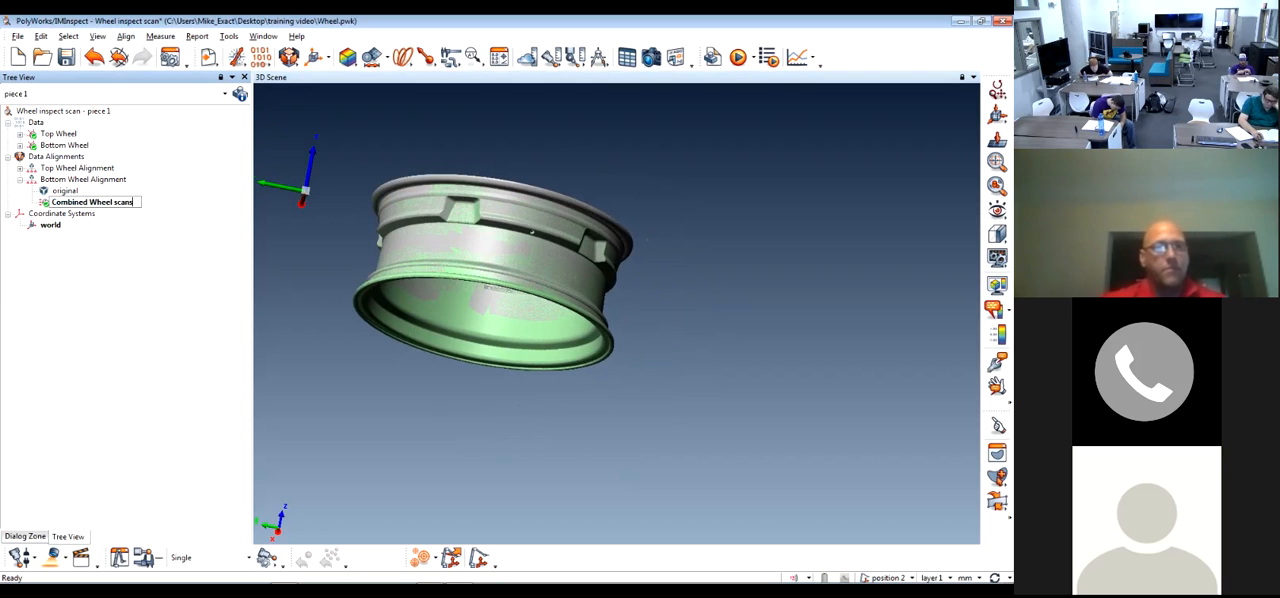
key(Return)
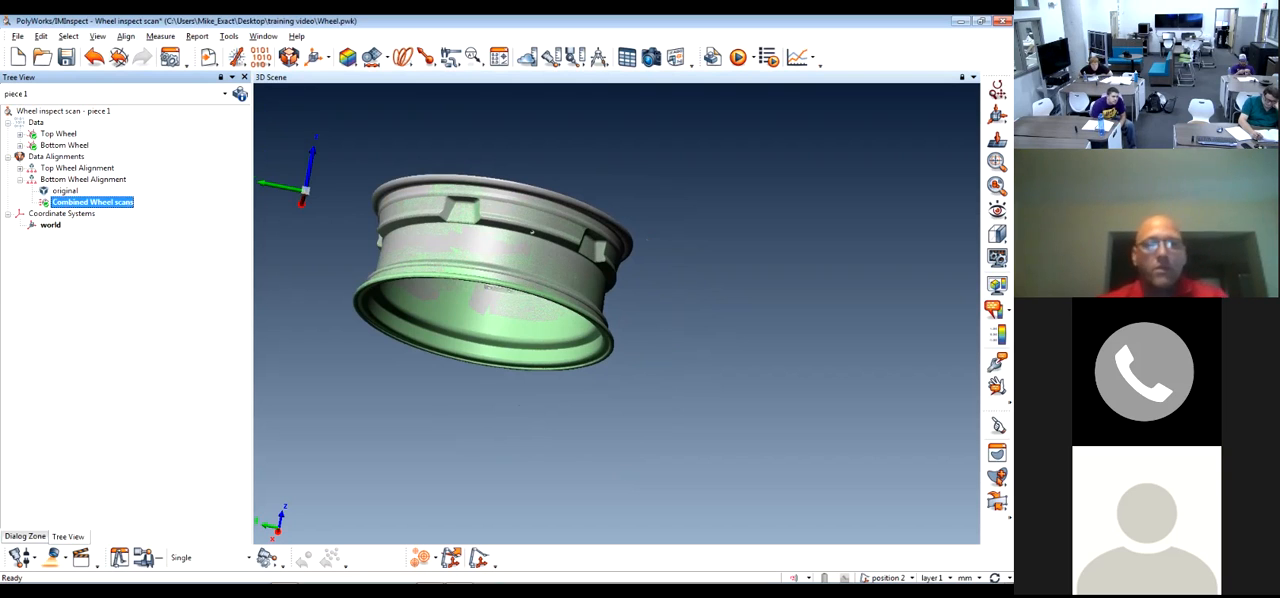
Examine how the two aligned scans meet on the wheel's spokes and inner rim at close range
middle_drag(540, 260, 625, 285)
drag(625, 285, 660, 420)
right_drag(640, 300, 640, 400)
drag(640, 400, 620, 385)
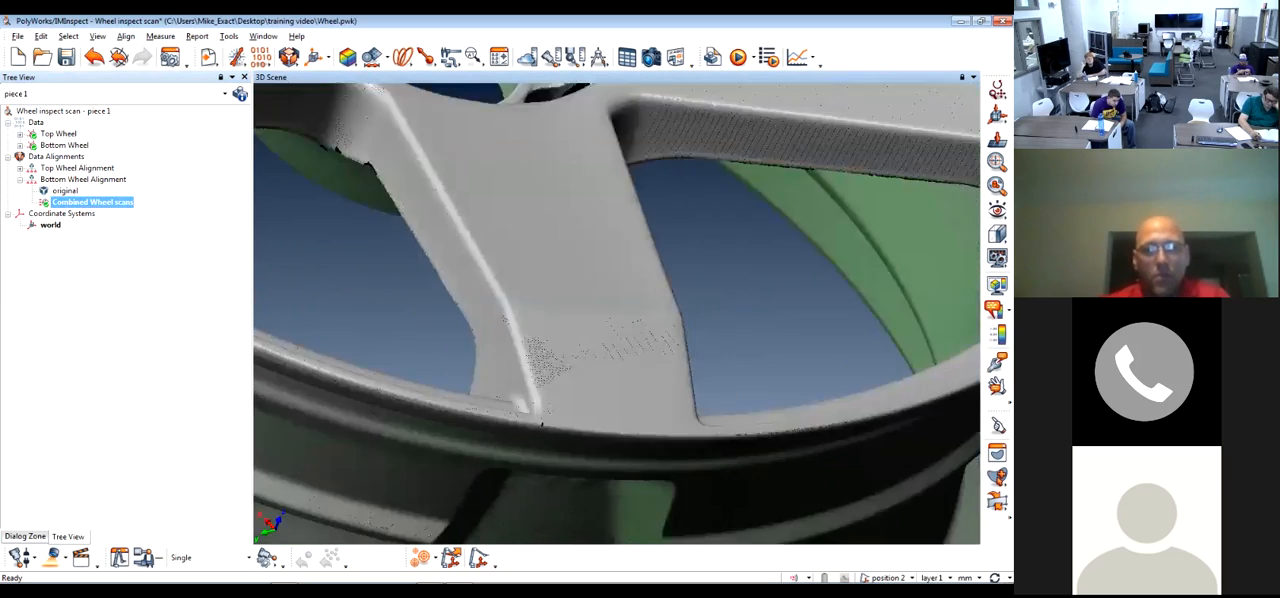
right_drag(620, 385, 620, 320)
drag(620, 350, 670, 240)
Examine the overlap of both scans on the outer rim edge, close enough to see individual scan points
drag(962, 448, 938, 334)
right_drag(938, 334, 960, 290)
drag(970, 285, 900, 340)
right_drag(900, 340, 900, 300)
drag(900, 300, 890, 330)
drag(620, 330, 728, 440)
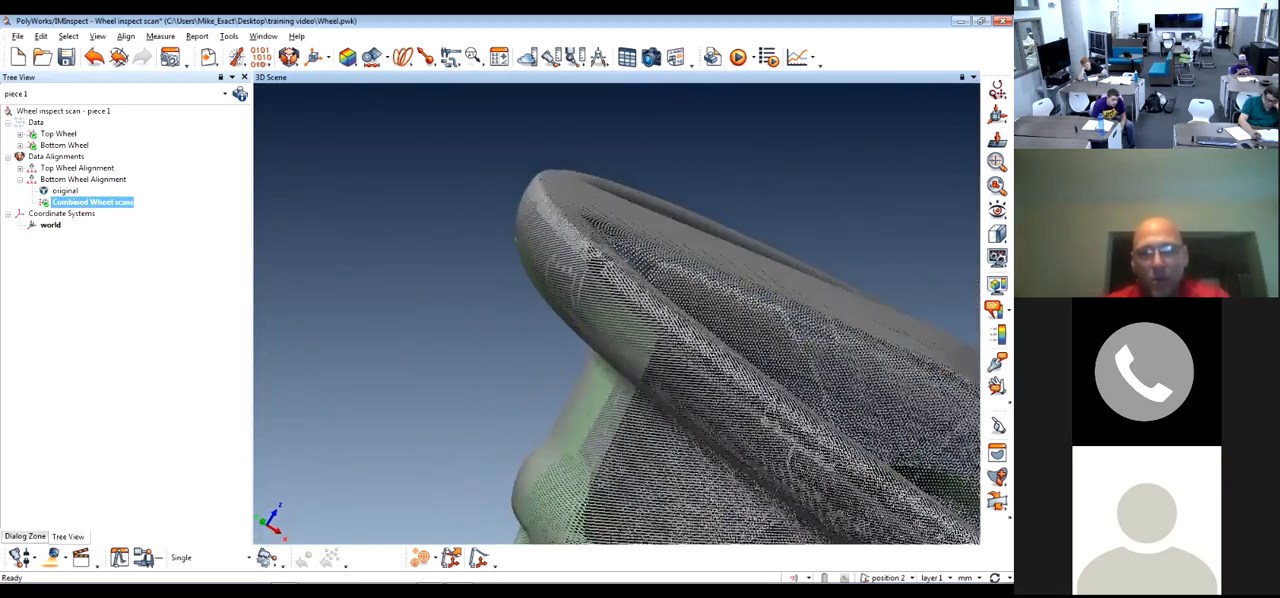
right_drag(728, 440, 726, 370)
middle_drag(726, 370, 704, 485)
right_drag(704, 485, 704, 455)
mouse_move(704, 455)
mouse_down()
mouse_move(700, 475)
mouse_move(704, 455)
mouse_up()
right_drag(704, 455, 704, 350)
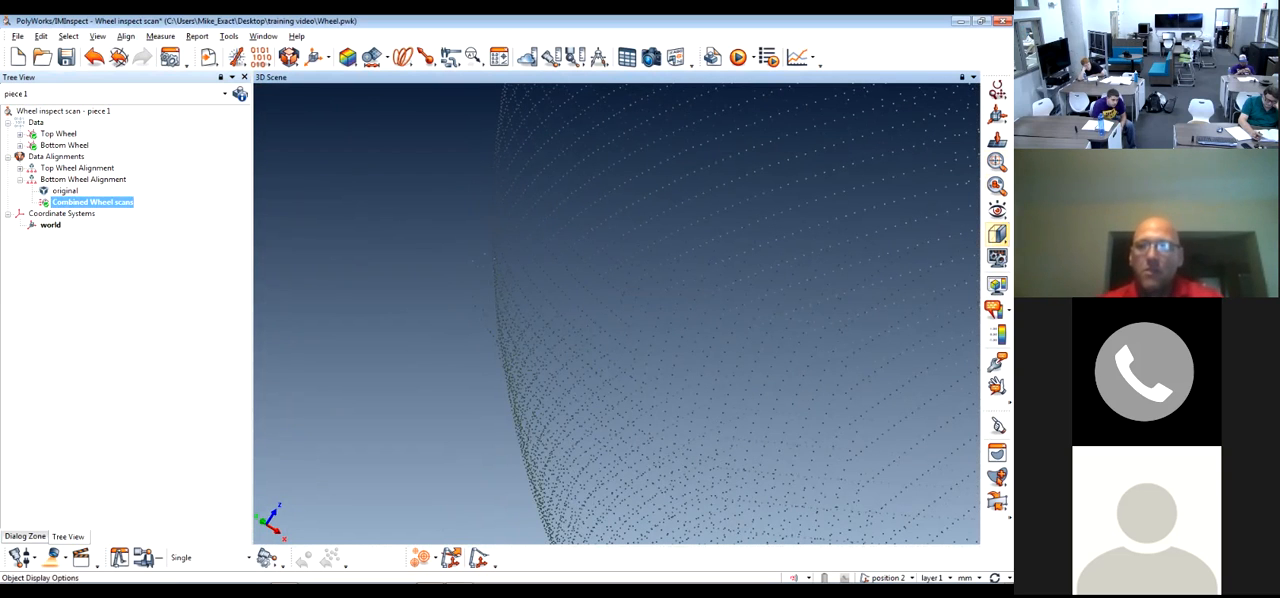
Set the display point size and line width to 5 pixels each, and check the scan points on the rim edge
click(997, 258)
mouse_move(860, 203)
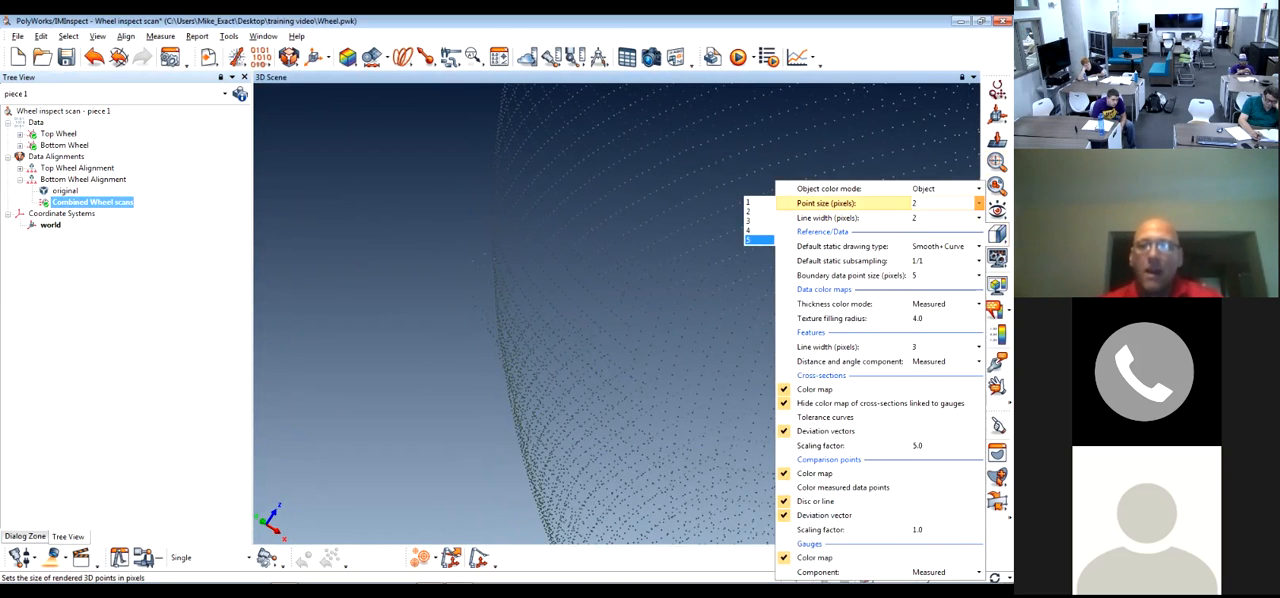
click(758, 240)
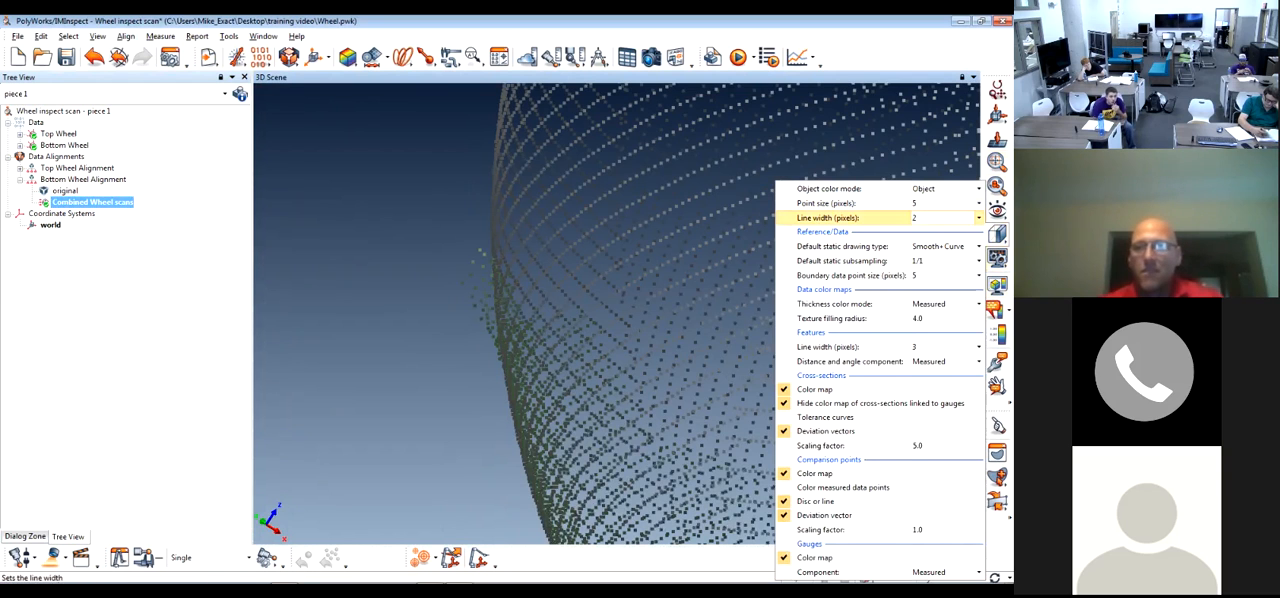
mouse_move(860, 217)
click(758, 255)
click(740, 260)
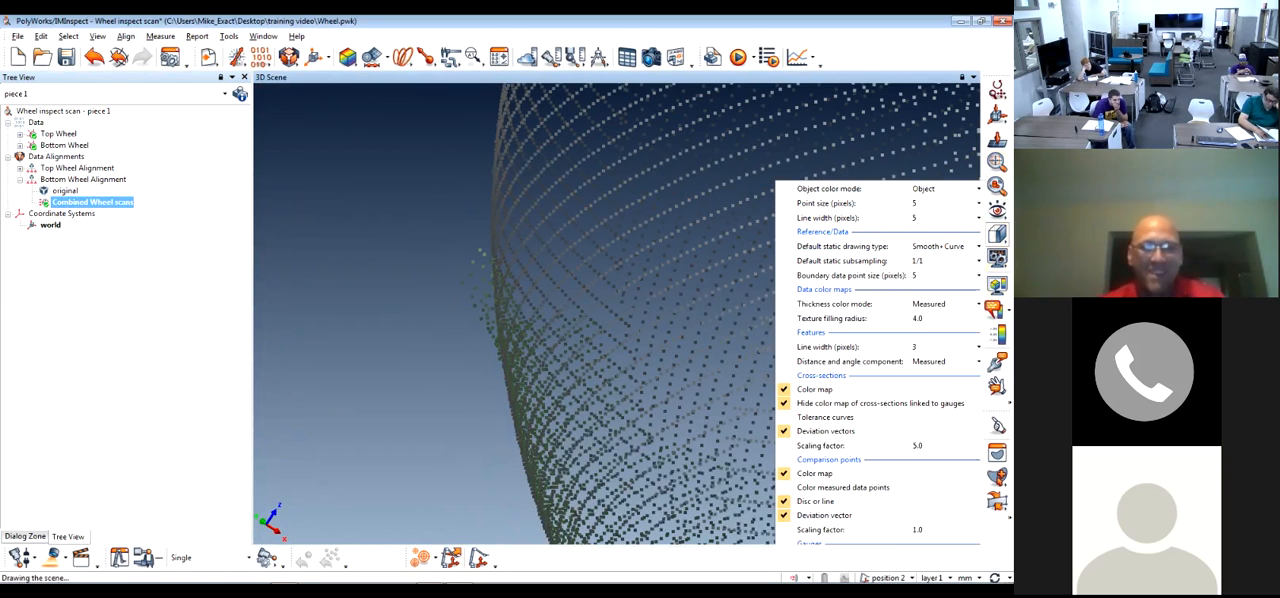
scroll(617, 313, up, 5)
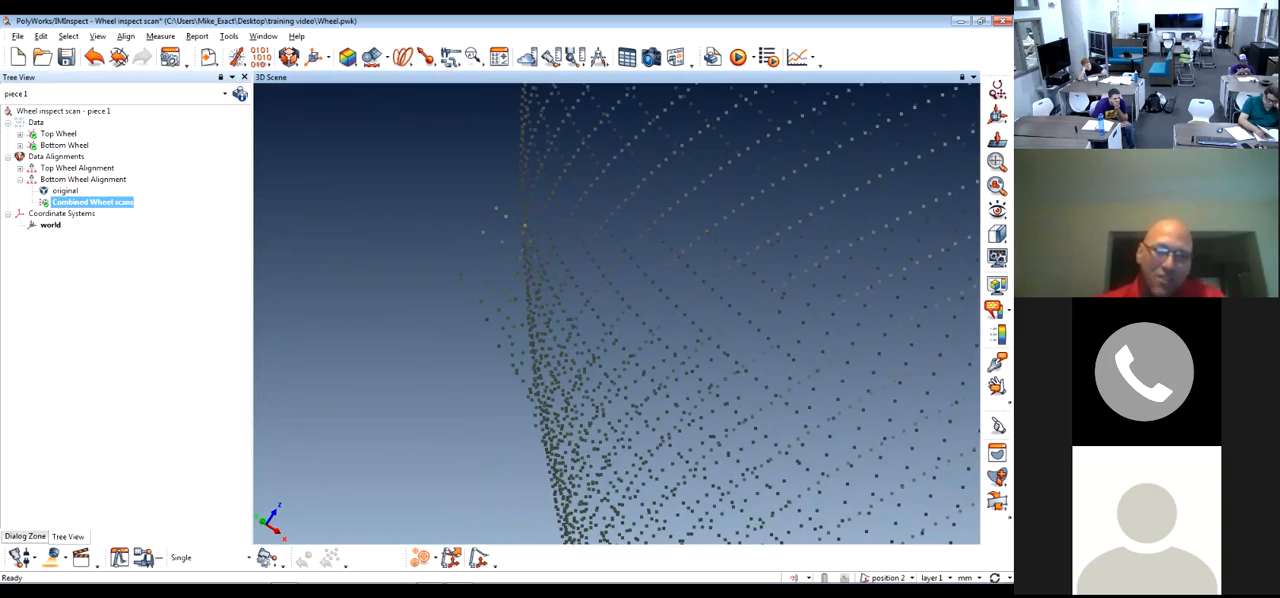
scroll(617, 313, down, 6)
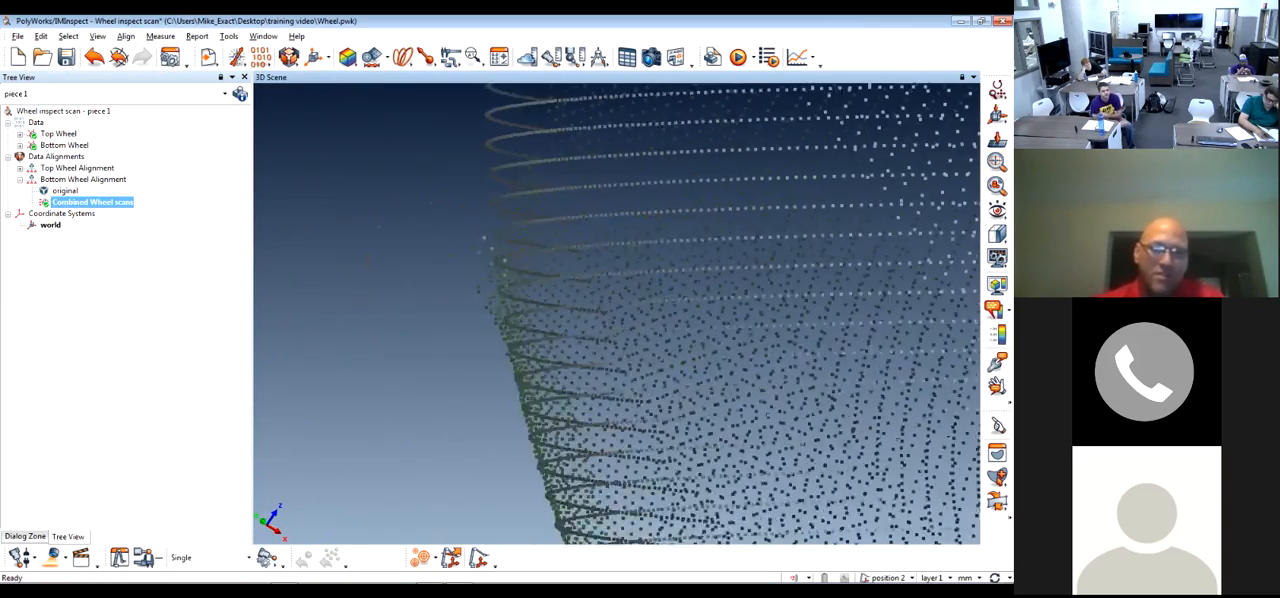
Examine the combined wheel scans from the rim edge out to the whole wheel, checking how both scans blend
scroll(617, 313, down, 4)
drag(617, 313, 590, 200)
scroll(617, 313, down, 3)
middle_drag(617, 430, 721, 146)
scroll(617, 313, up, 3)
scroll(617, 313, down, 4)
drag(617, 313, 590, 420)
middle_drag(617, 313, 659, 363)
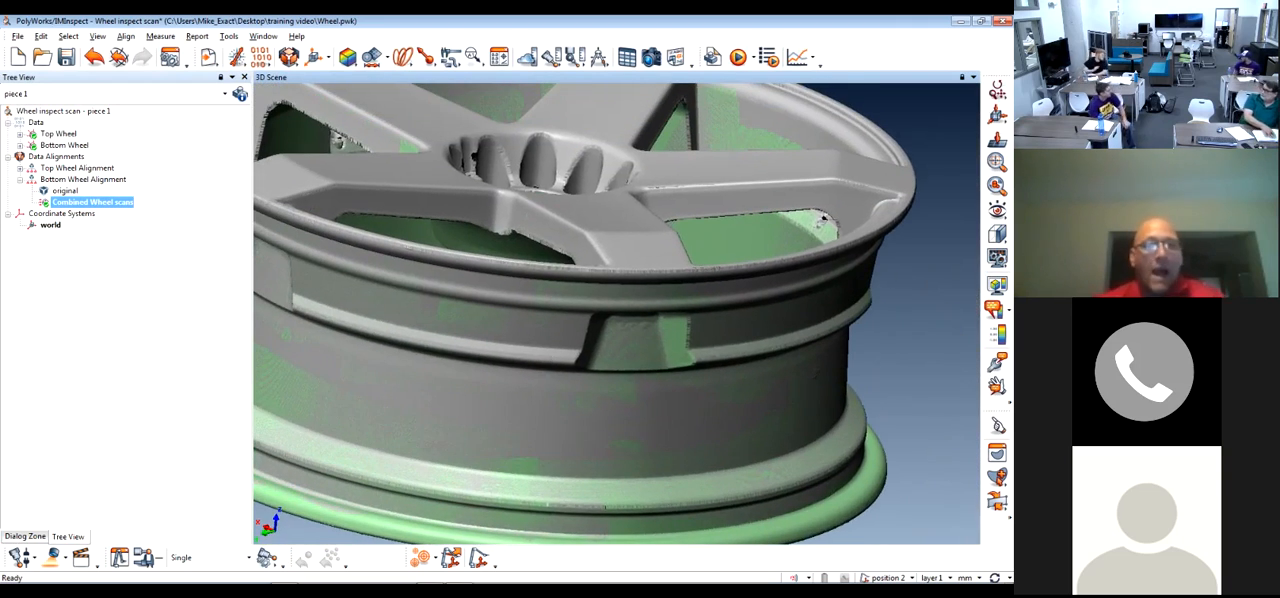
scroll(617, 313, down, 4)
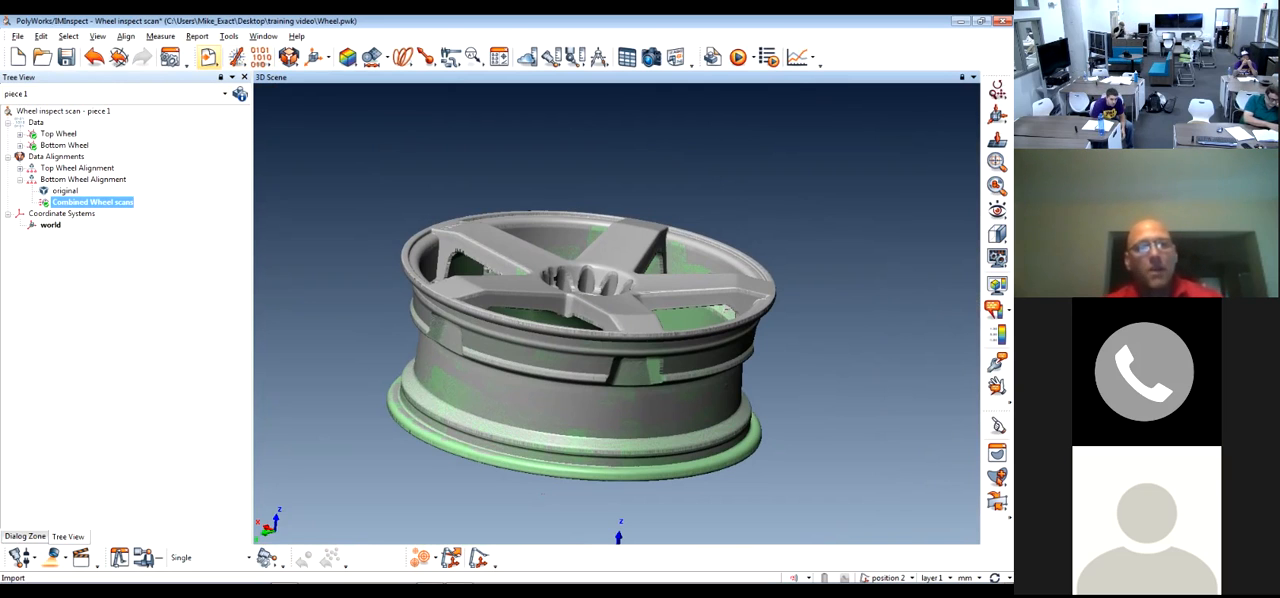
Import the CAD model Wheel.stp from the training video folder as a reference object
click(208, 57)
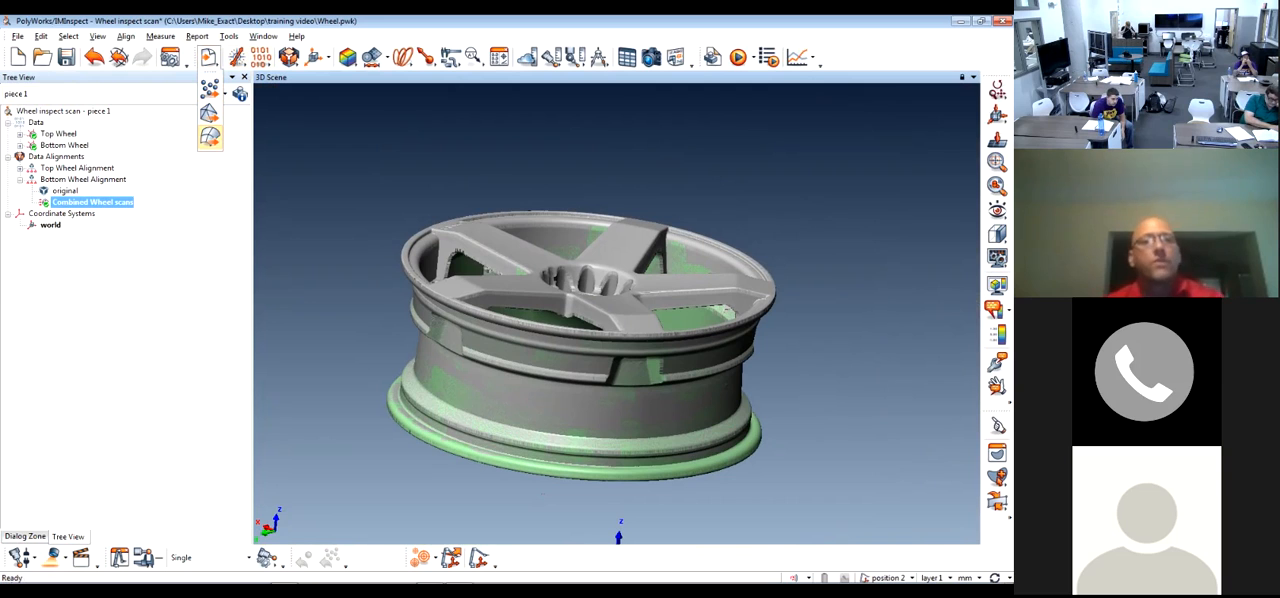
click(210, 136)
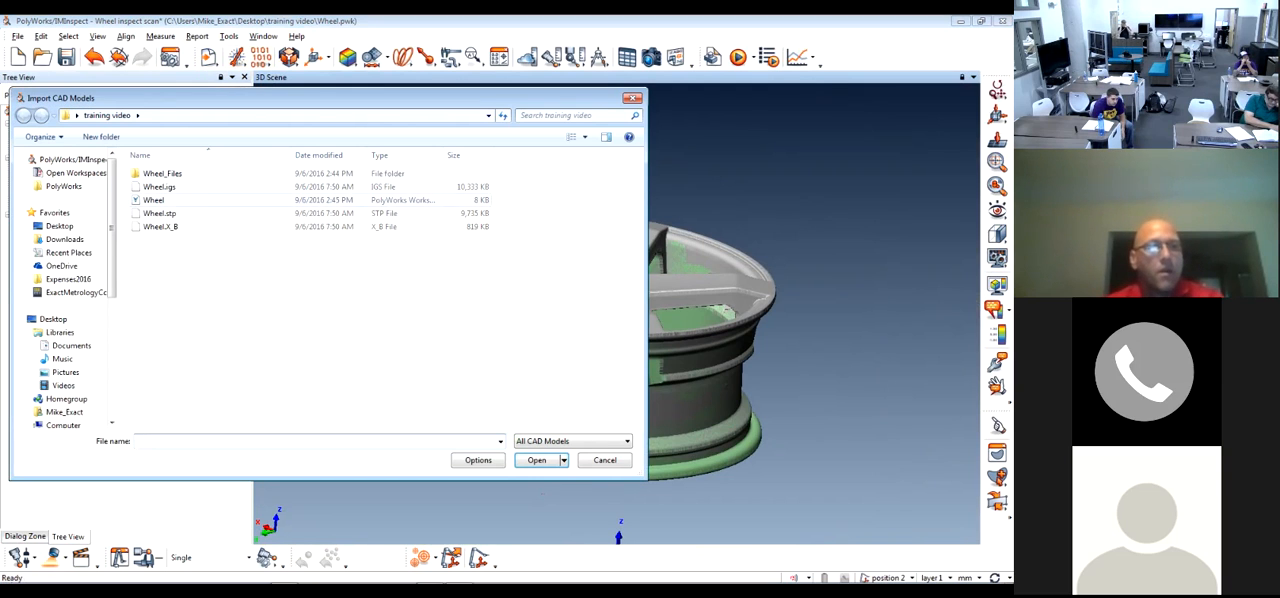
click(160, 187)
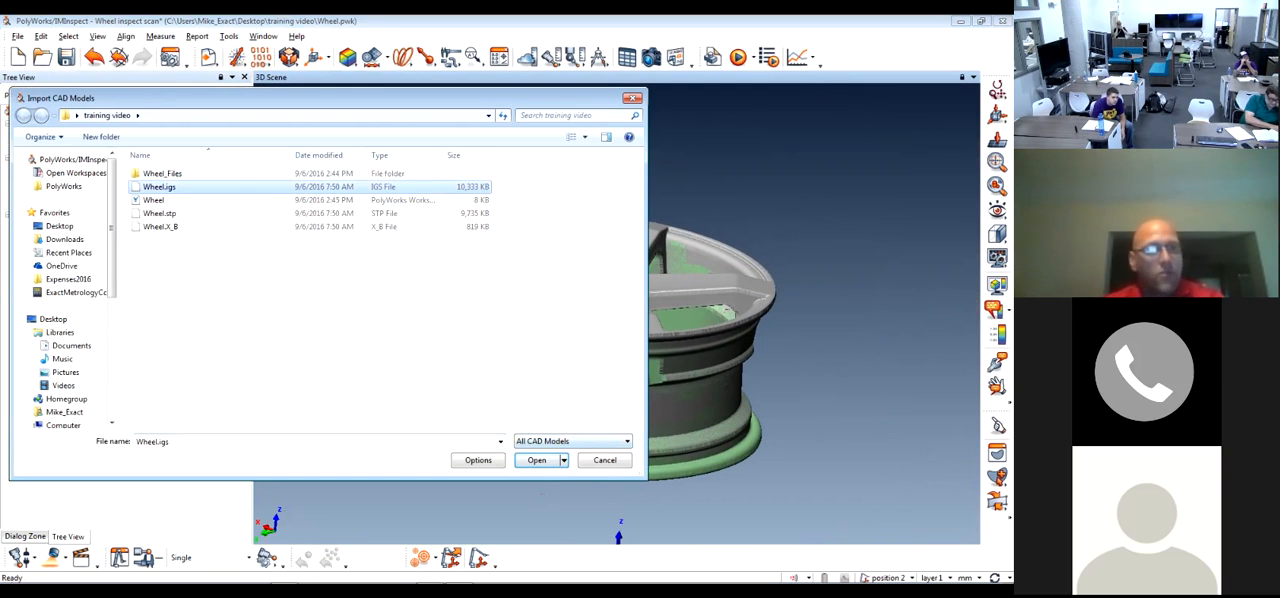
click(160, 213)
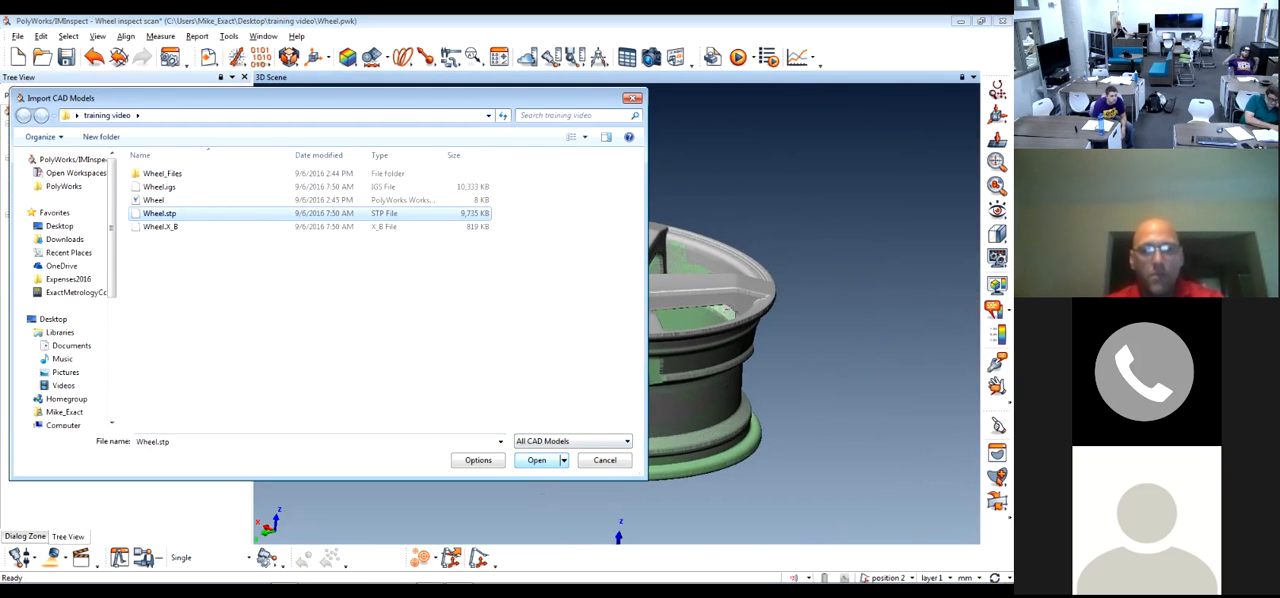
key(Return)
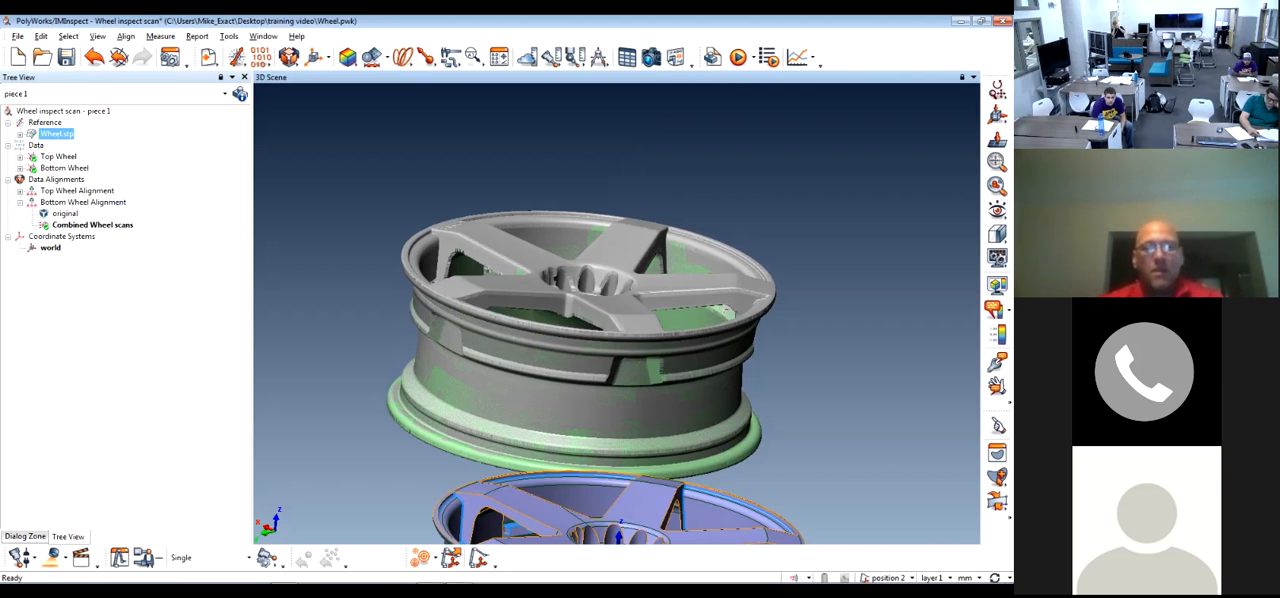
Examine the imported CAD wheel's shape and its position relative to the aligned scans
drag(620, 340, 555, 345)
middle_drag(555, 345, 545, 215)
drag(545, 215, 545, 276)
scroll(515, 276, up, 3)
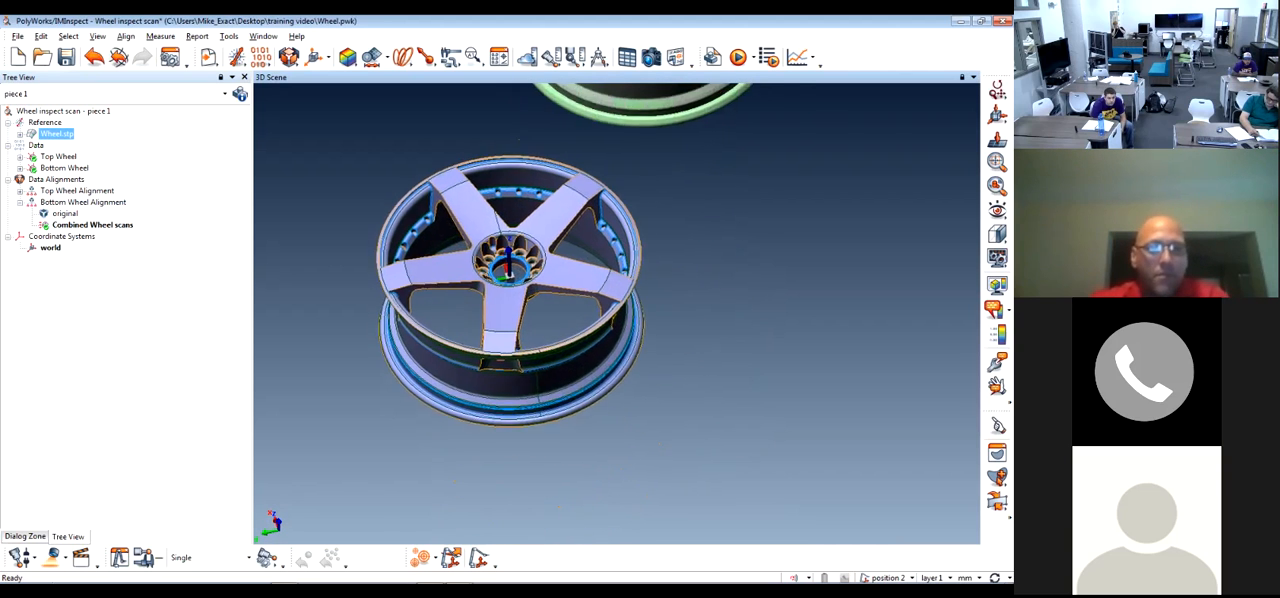
middle_drag(515, 276, 546, 358)
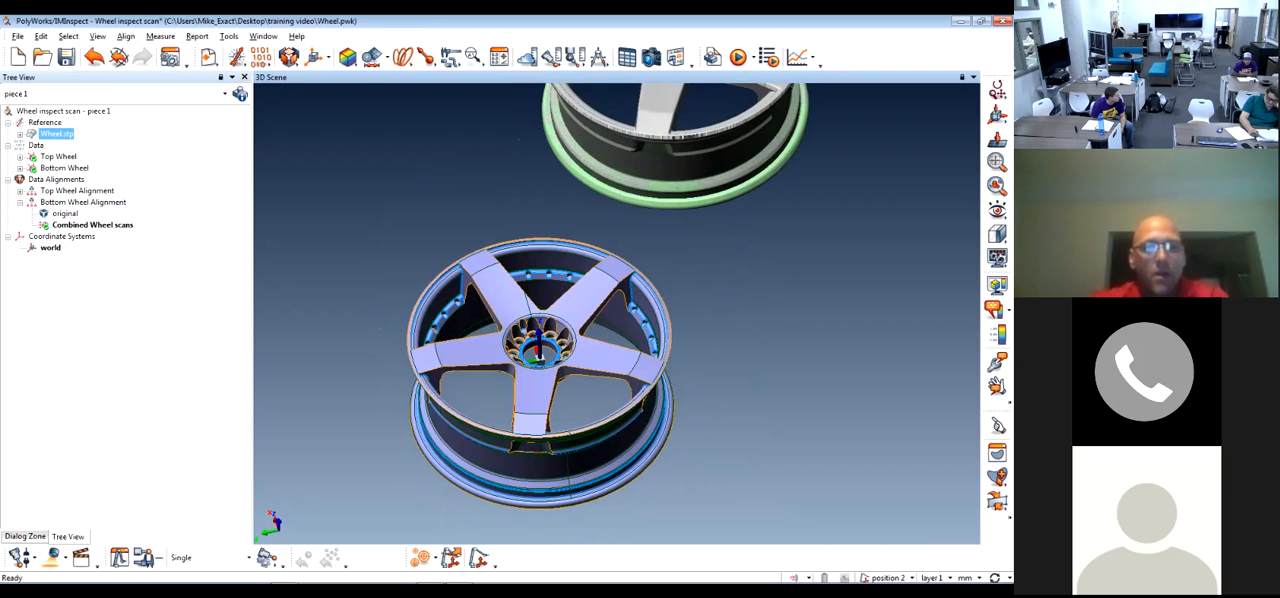
scroll(430, 375, down, 5)
scroll(430, 375, up, 5)
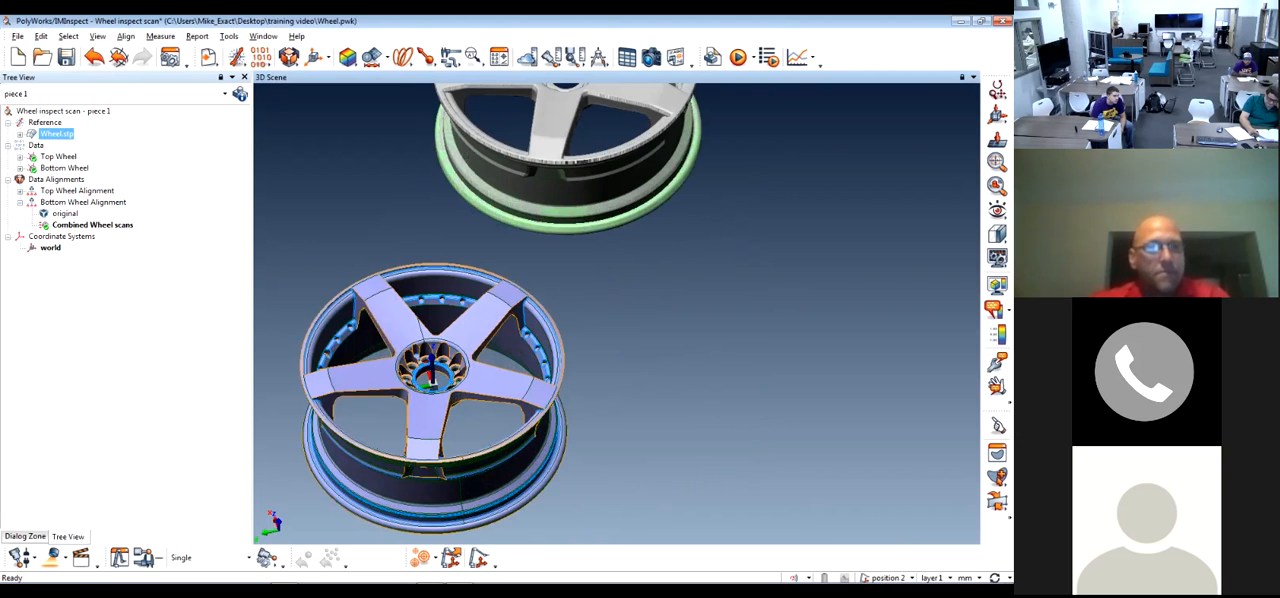
middle_drag(433, 382, 465, 439)
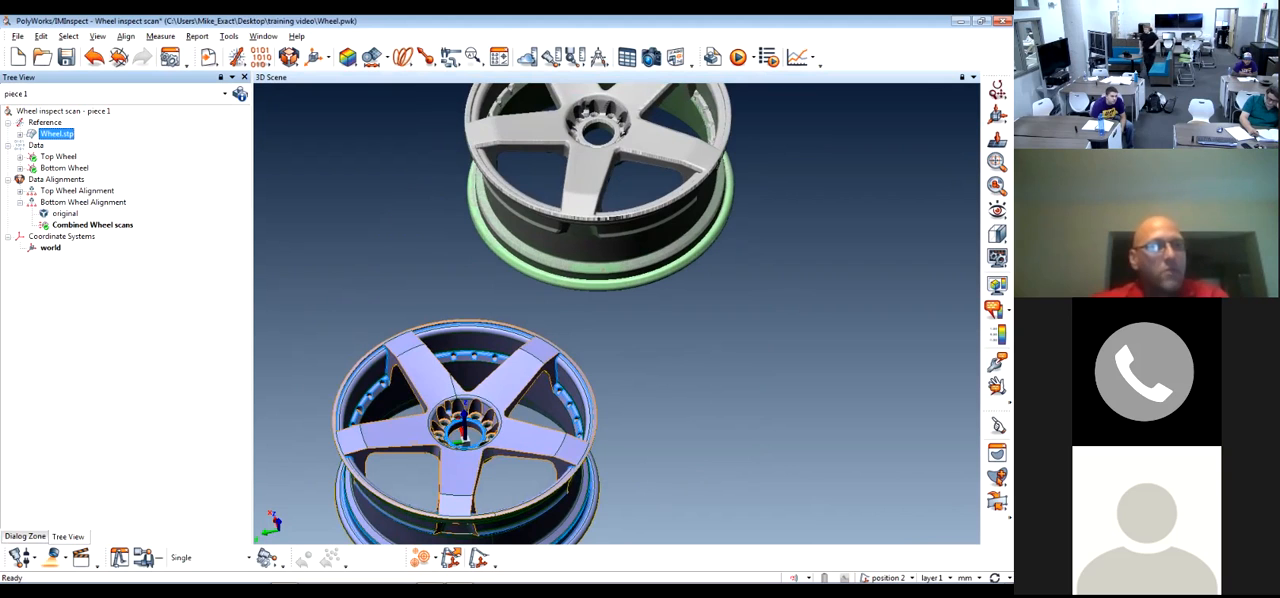
Set the colour of the Wheel.stp reference object to orange in its properties
click(57, 134)
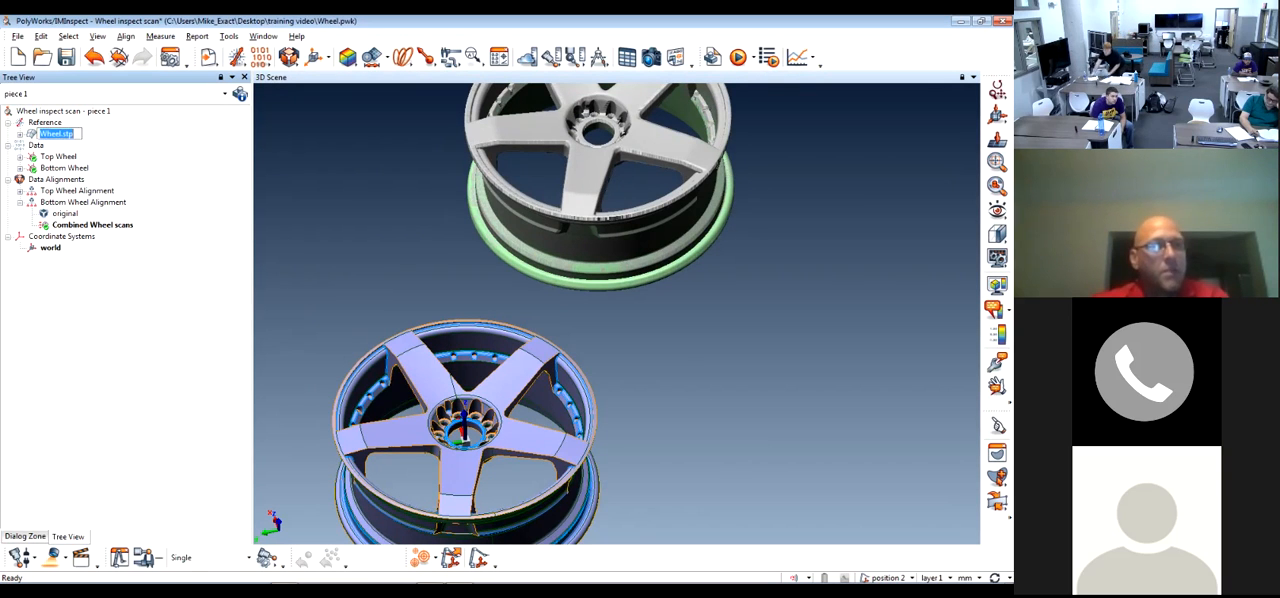
double_click(57, 134)
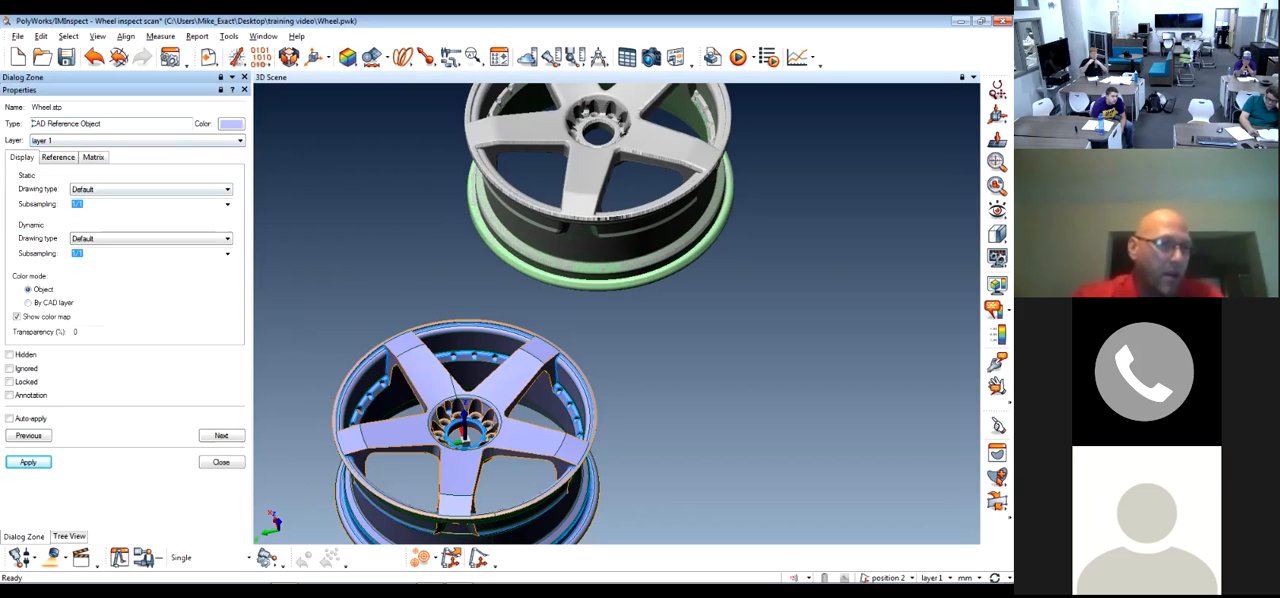
click(28, 303)
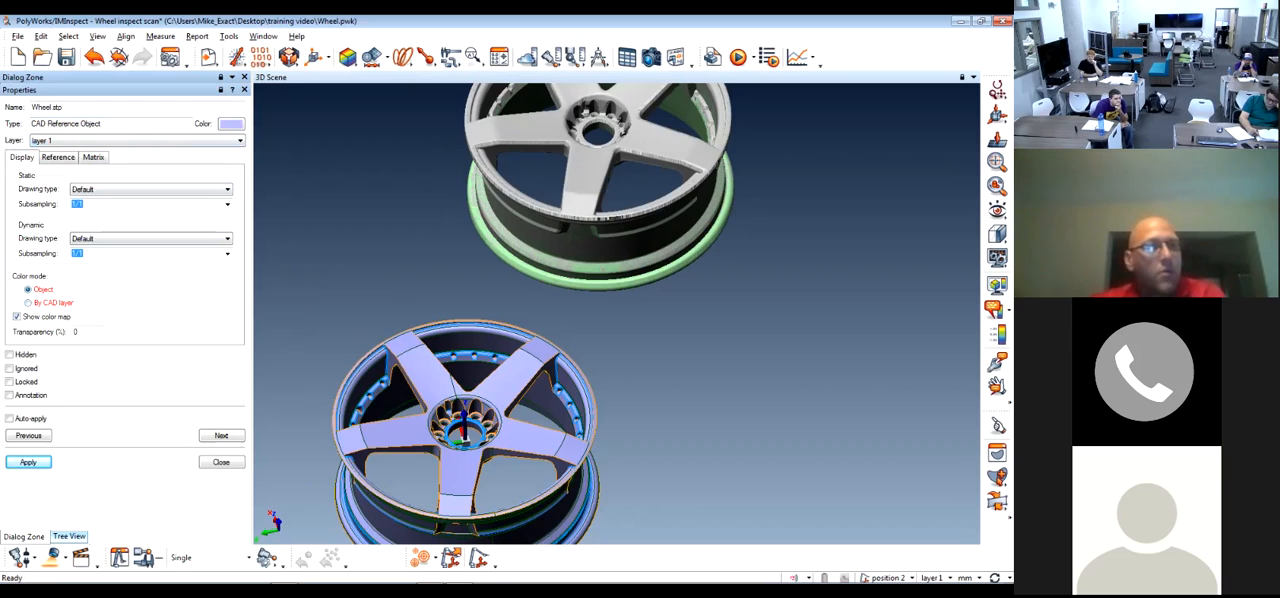
click(231, 123)
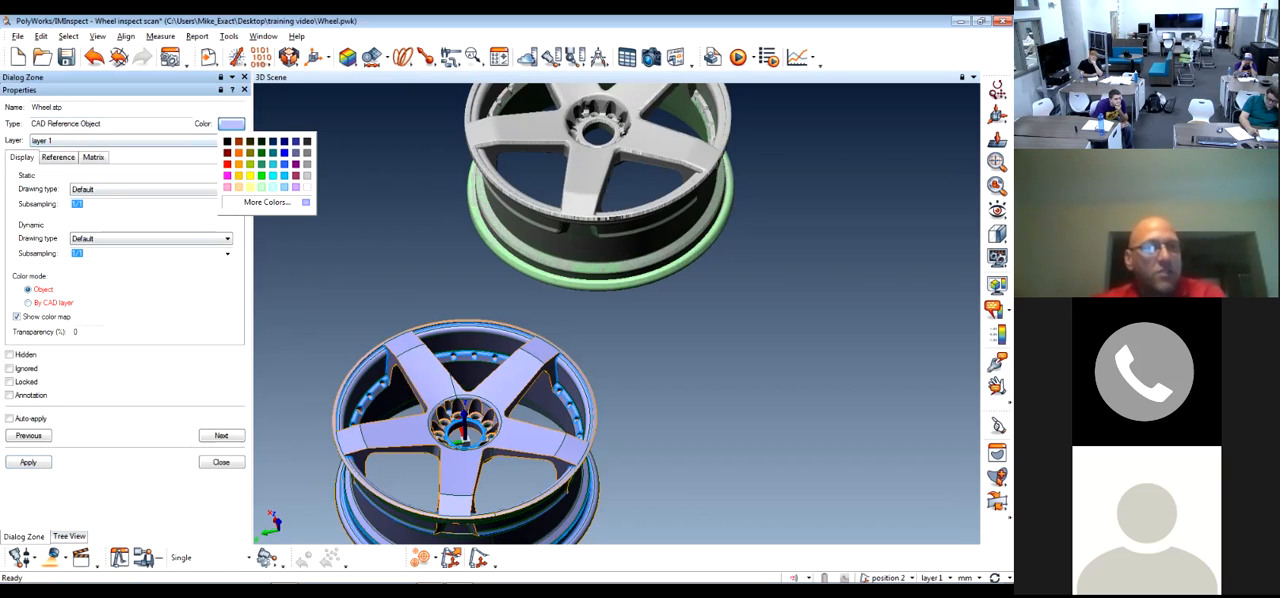
click(273, 153)
click(231, 124)
click(238, 153)
scroll(482, 385, down, 2)
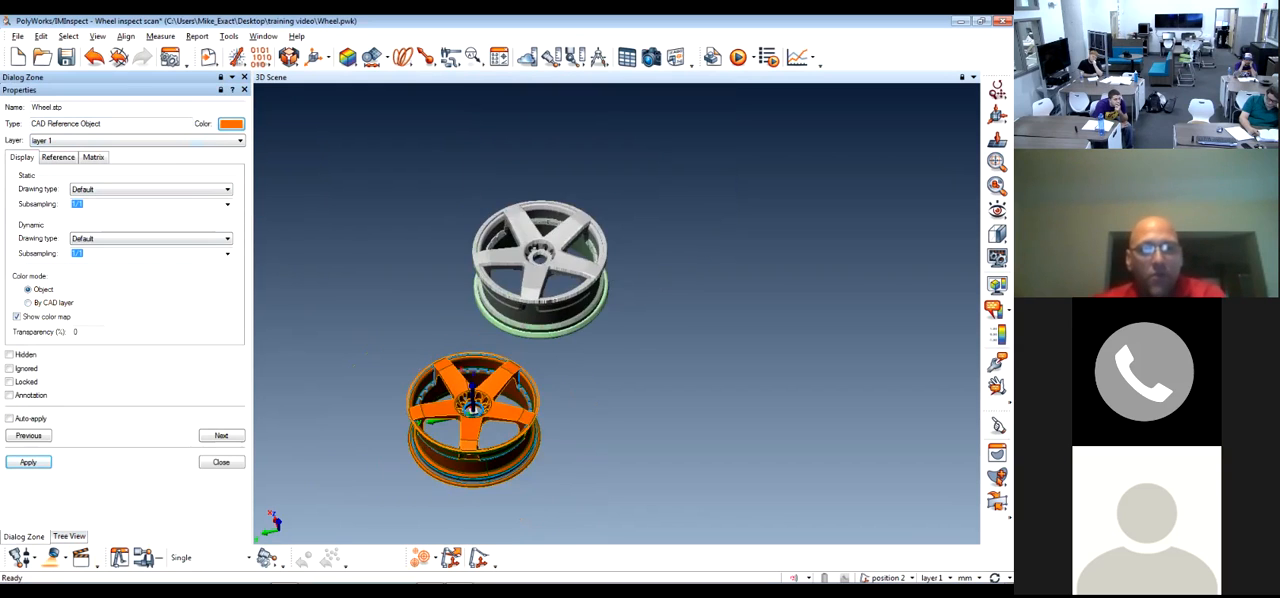
scroll(482, 385, up, 1)
middle_drag(482, 385, 529, 330)
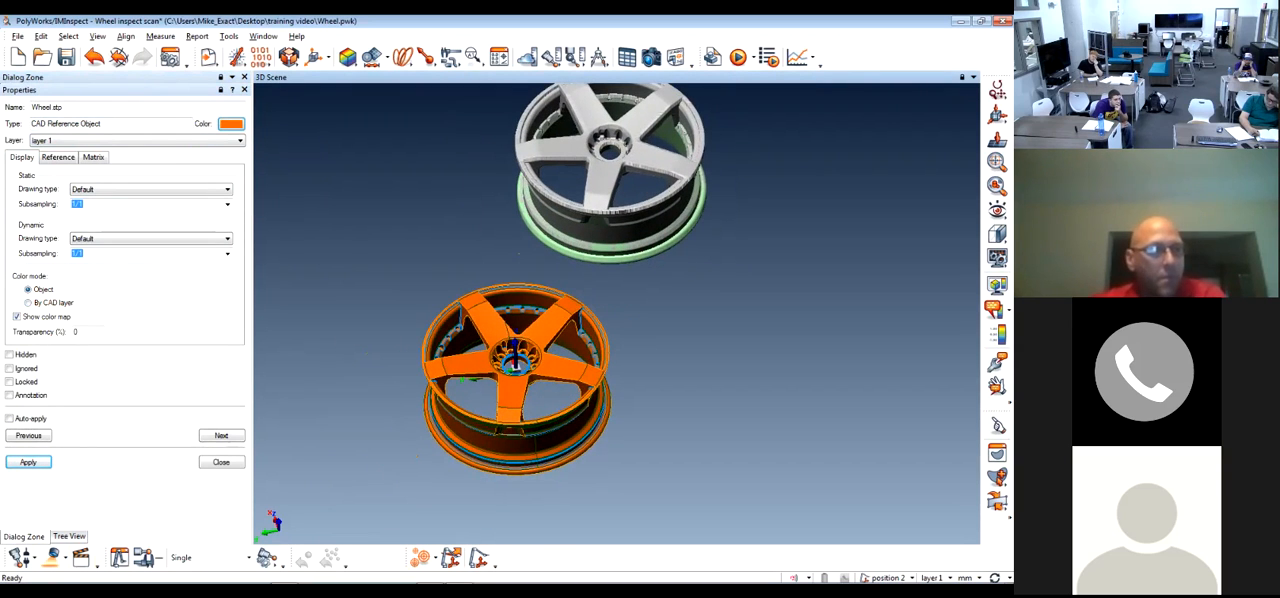
Set the CAD wheel's transparency to 50% and check the see-through model at close range
double_click(77, 332)
text(50)
click(28, 462)
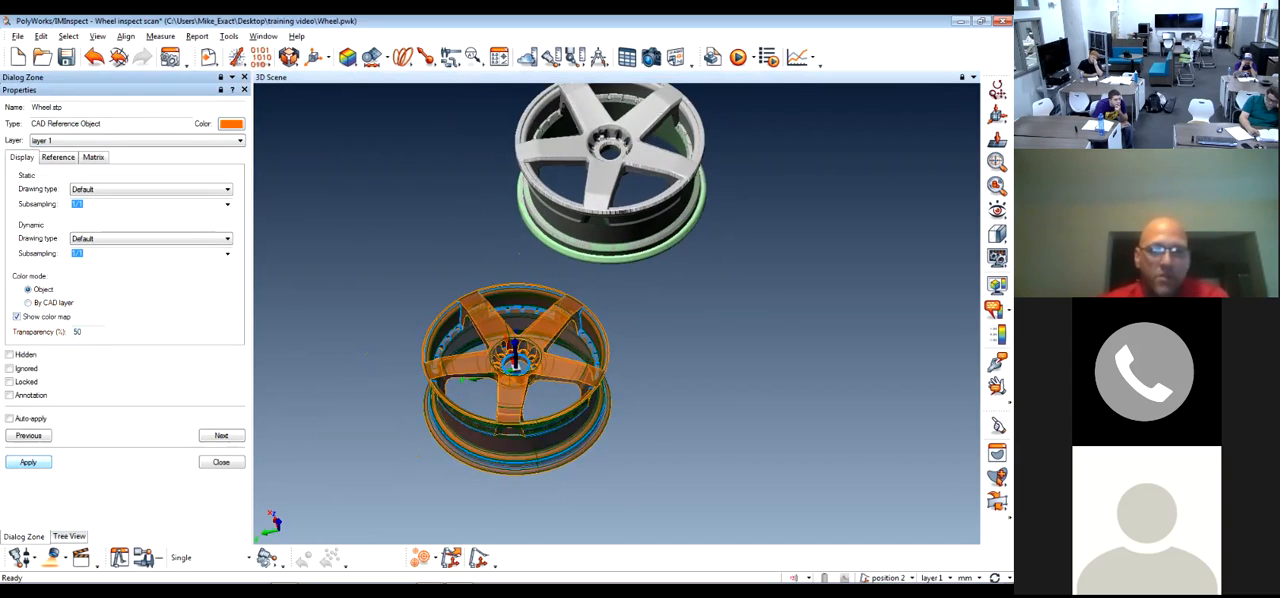
scroll(507, 340, up, 5)
mouse_move(507, 340)
mouse_down()
mouse_move(512, 225)
mouse_move(516, 325)
mouse_up()
scroll(516, 325, down, 3)
Enter 0% transparency and 1/1 dynamic subsampling in the CAD wheel's display properties without applying them
double_click(77, 332)
text(0)
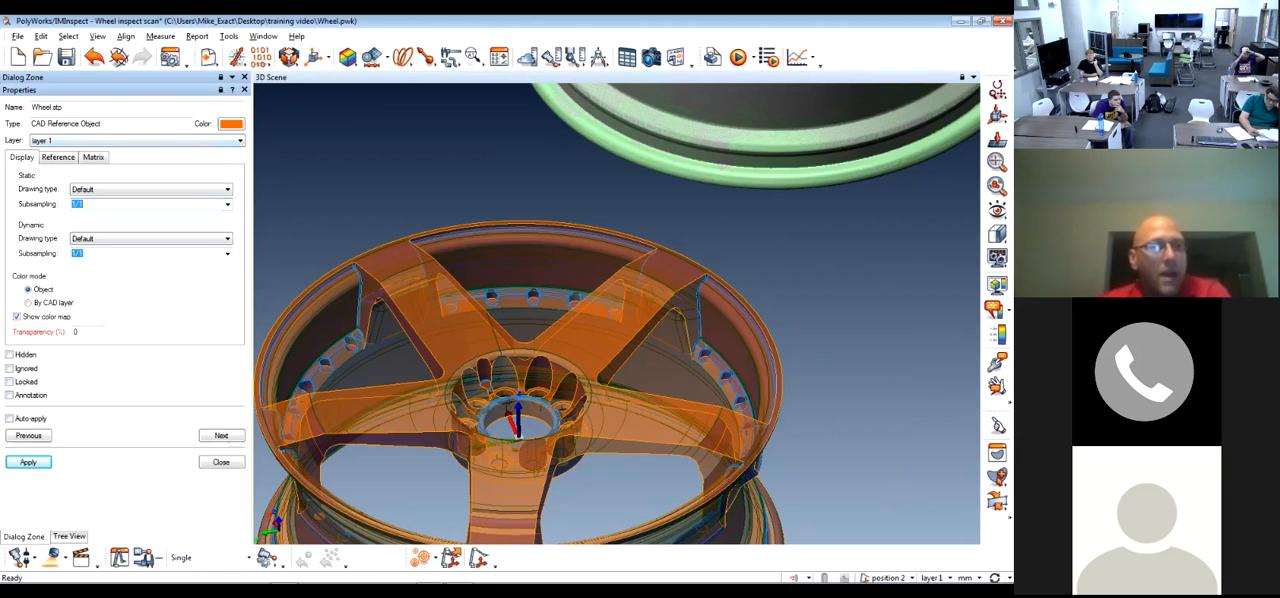
click(228, 254)
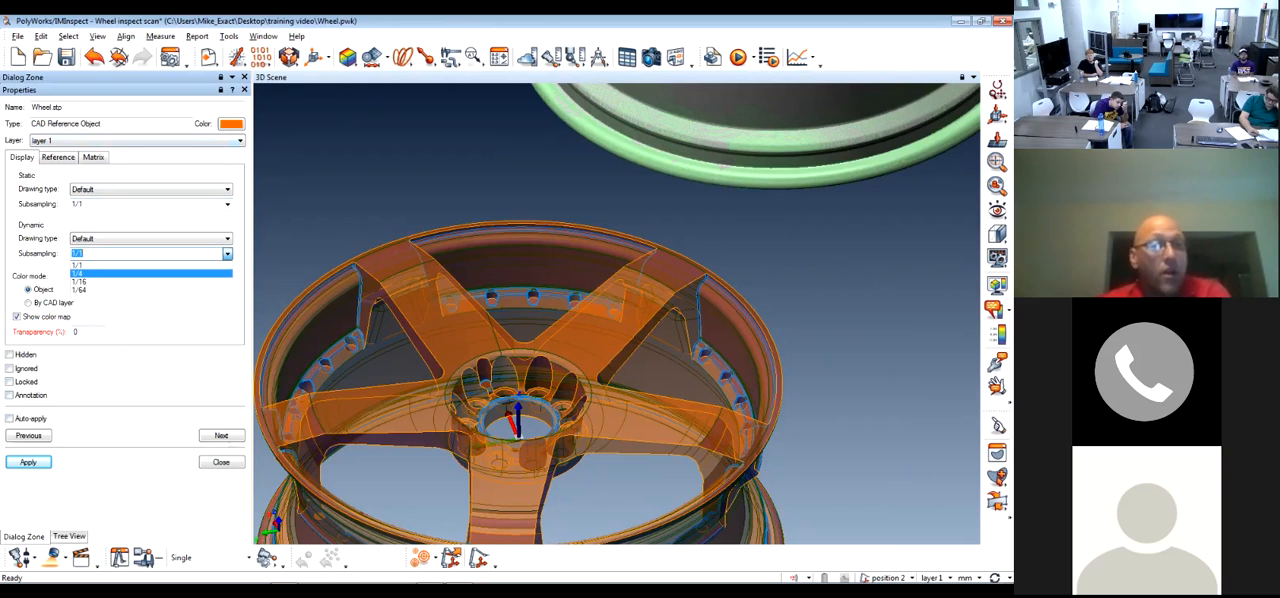
click(216, 265)
click(228, 239)
click(228, 239)
scroll(541, 333, down, 5)
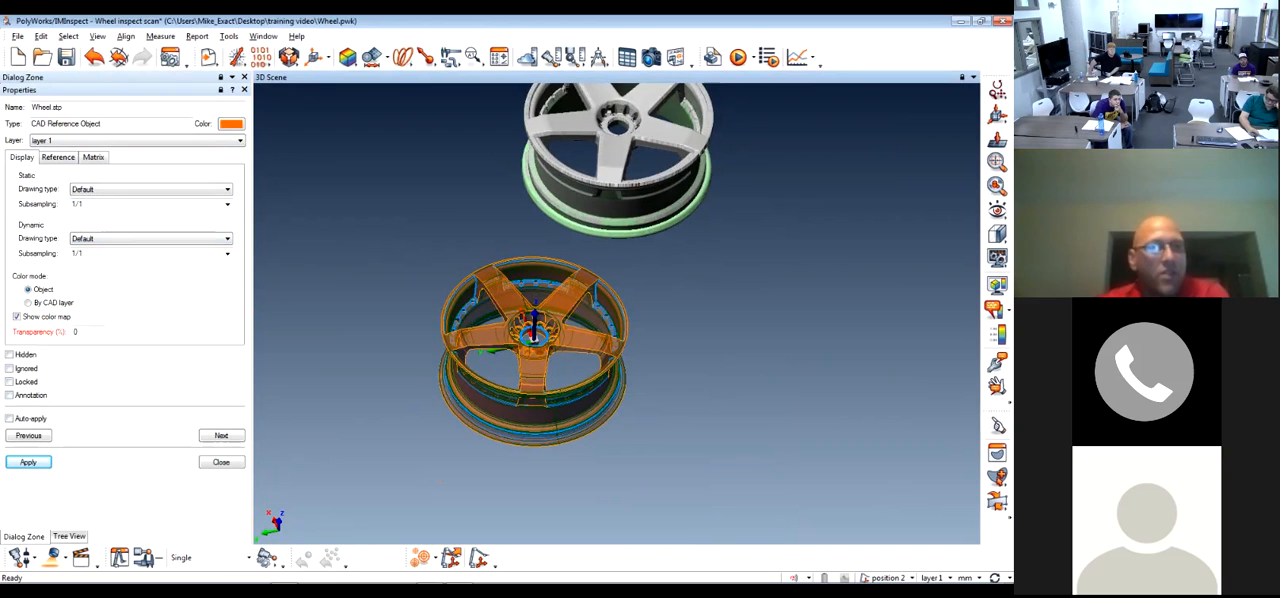
Review the CAD wheel's surface, curve, units and scaling, virtual surface and transformation matrix properties, and close them
click(58, 157)
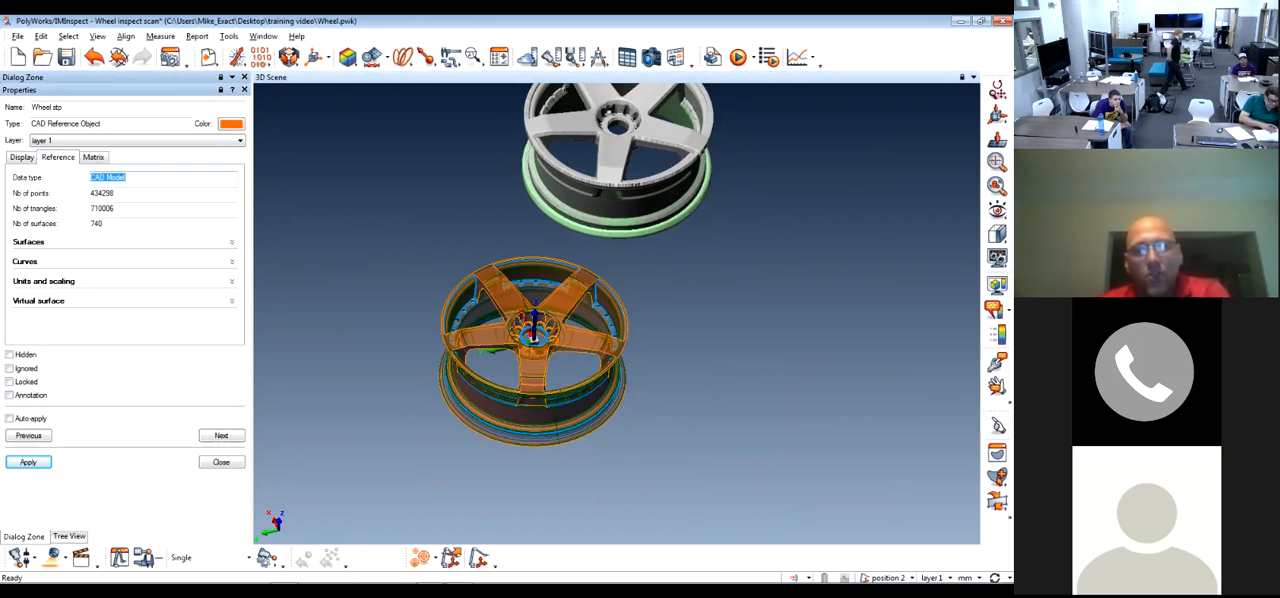
click(22, 157)
mouse_move(560, 380)
mouse_down()
mouse_move(610, 305)
mouse_move(565, 365)
mouse_up()
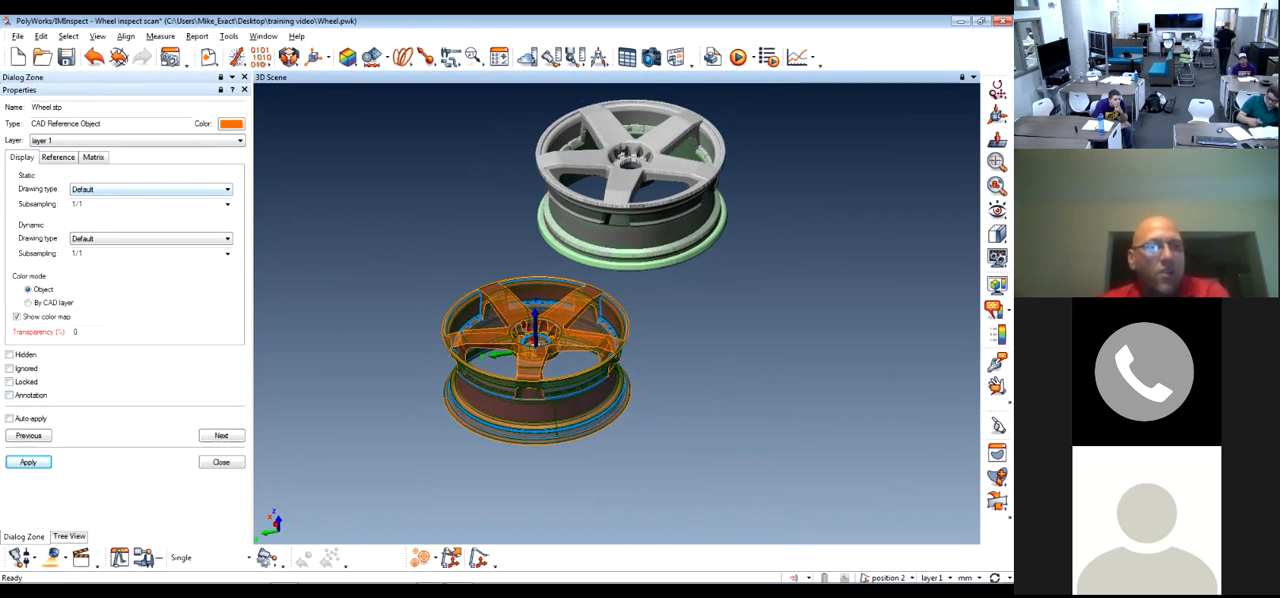
click(58, 157)
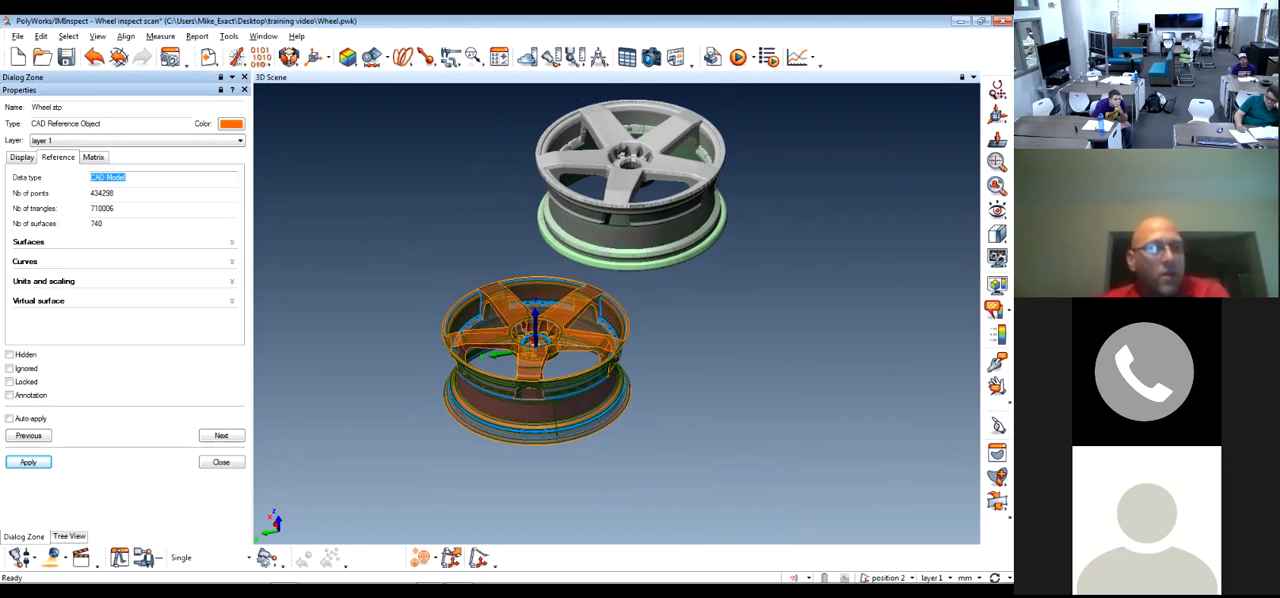
click(29, 242)
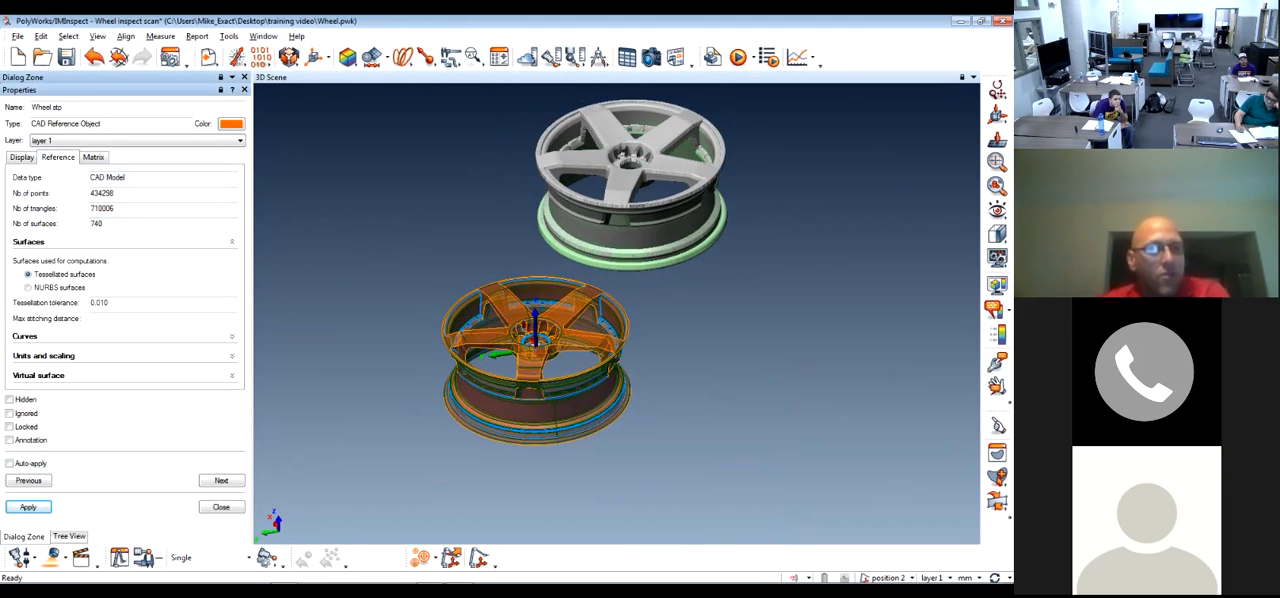
click(26, 337)
click(43, 389)
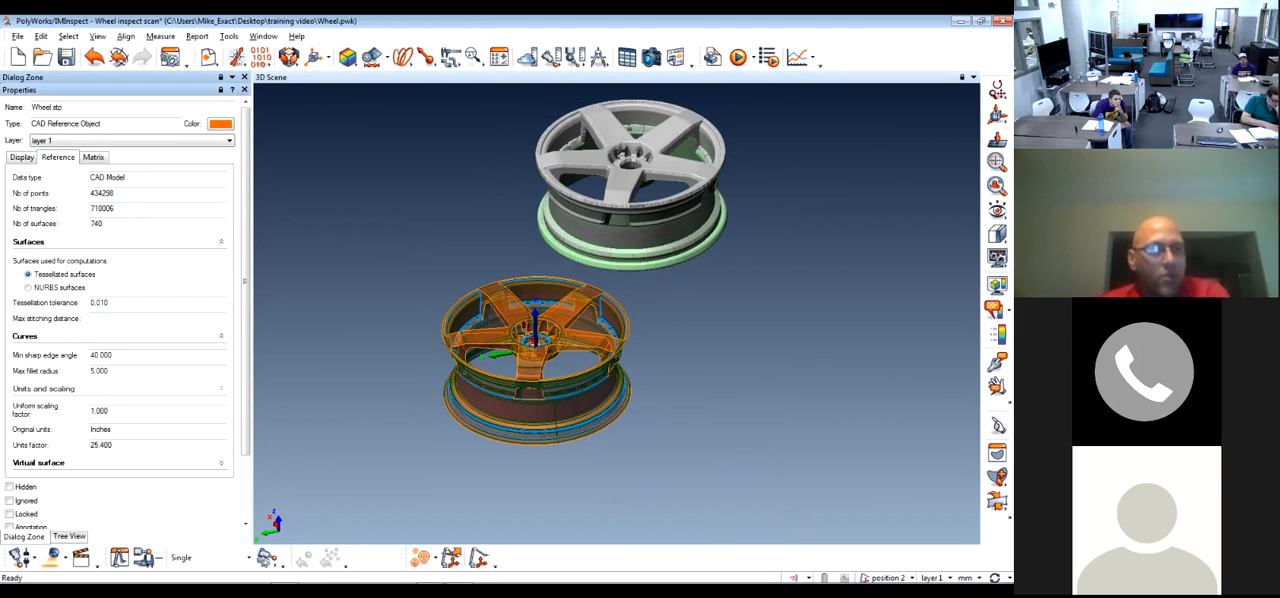
scroll(43, 389, down, 1)
click(39, 457)
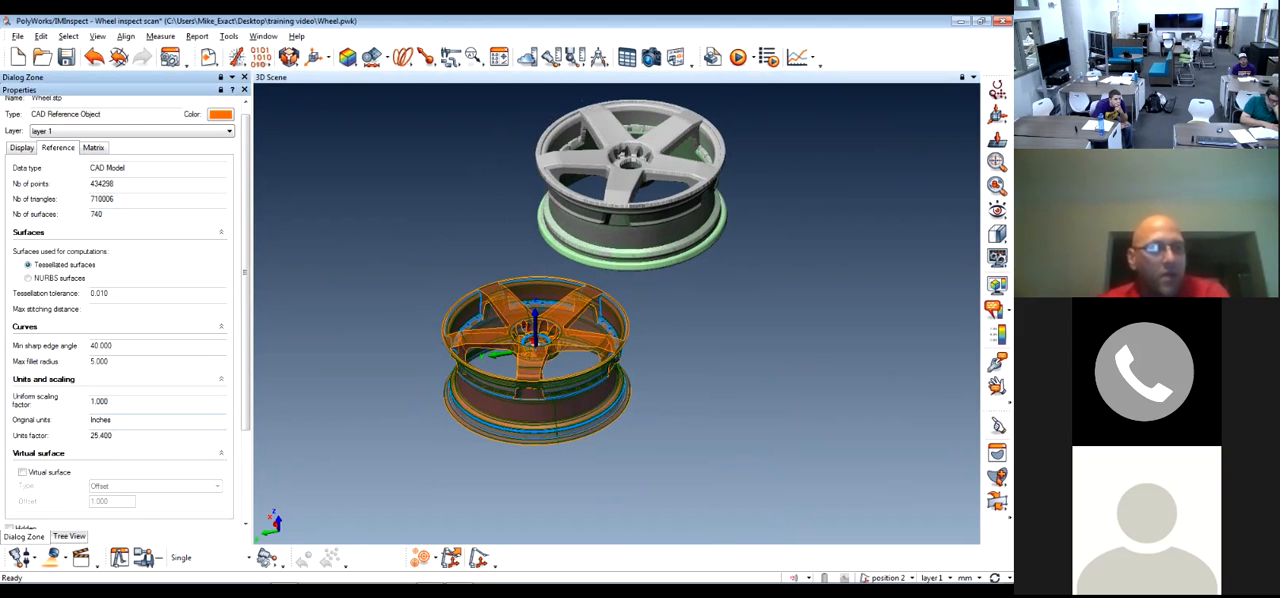
click(94, 157)
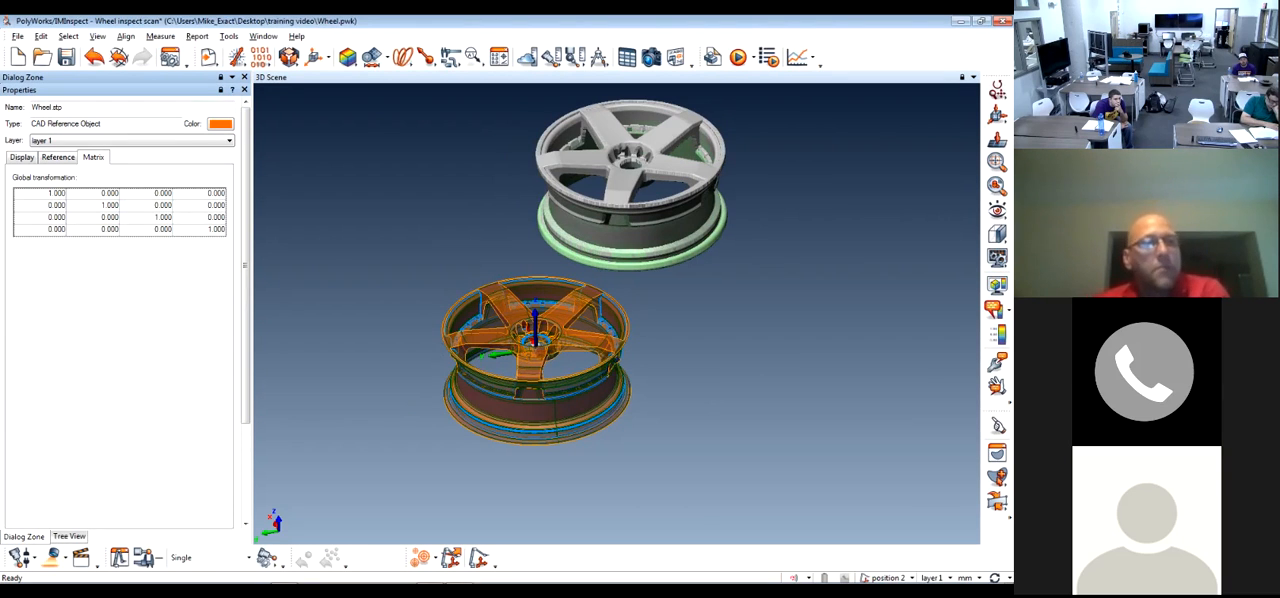
click(22, 157)
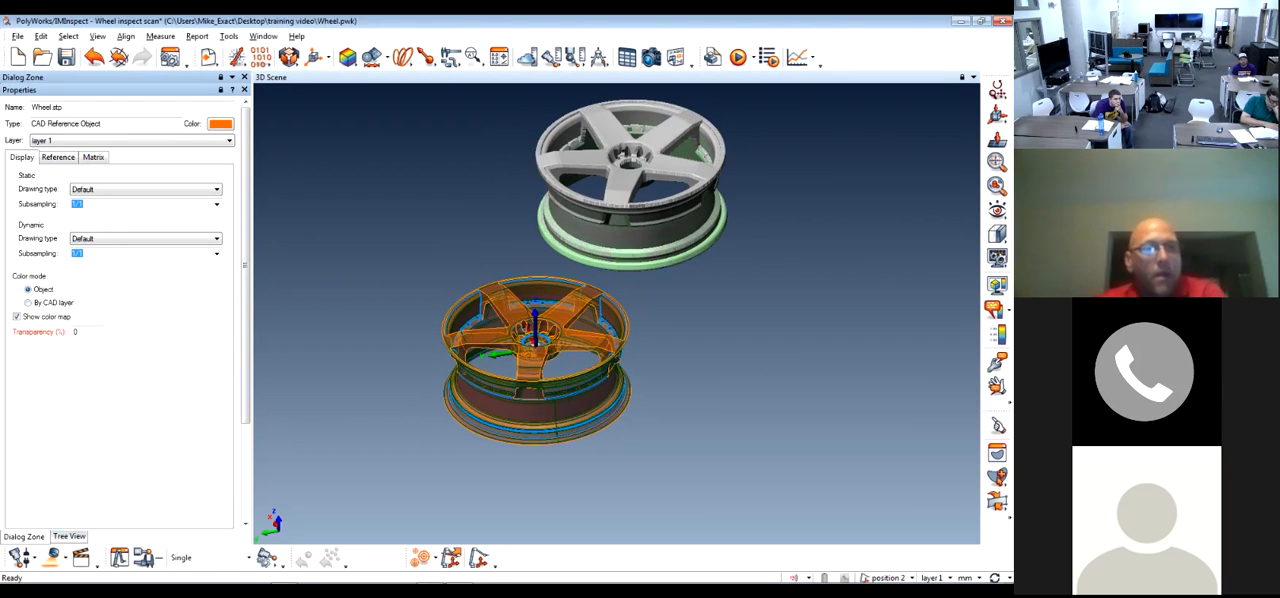
click(244, 90)
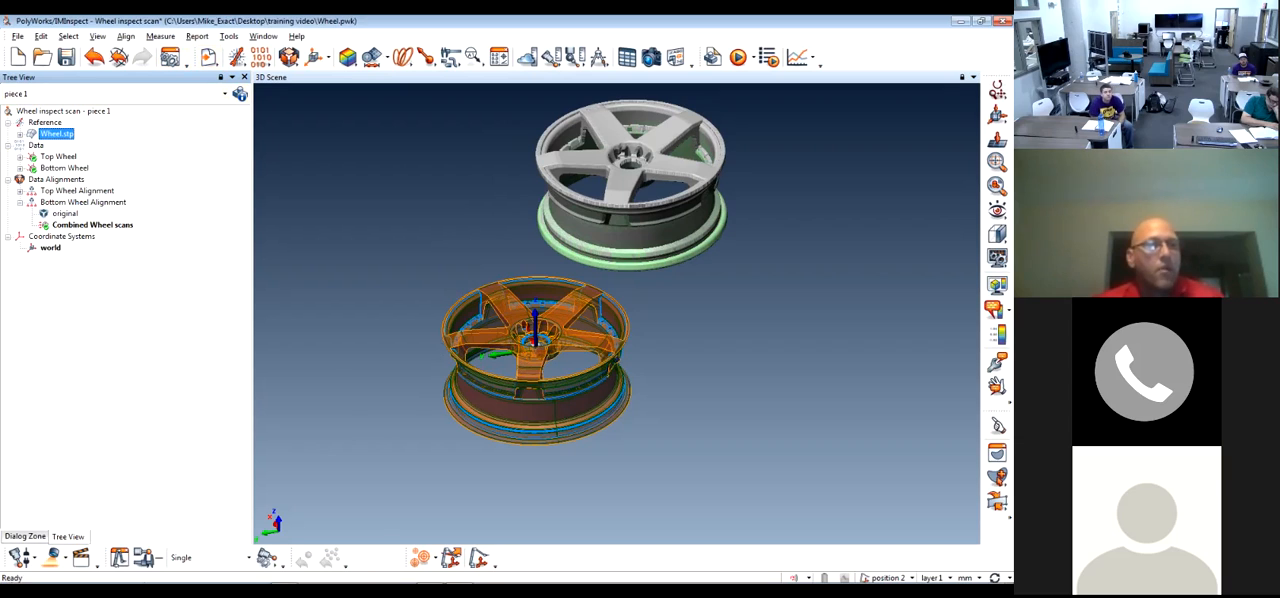
Best-fit the Top Wheel and Bottom Wheel scans to the Wheel.stp reference with automatic prealignment and 1/1 subsampling
ctrl+click(58, 157)
ctrl+click(64, 168)
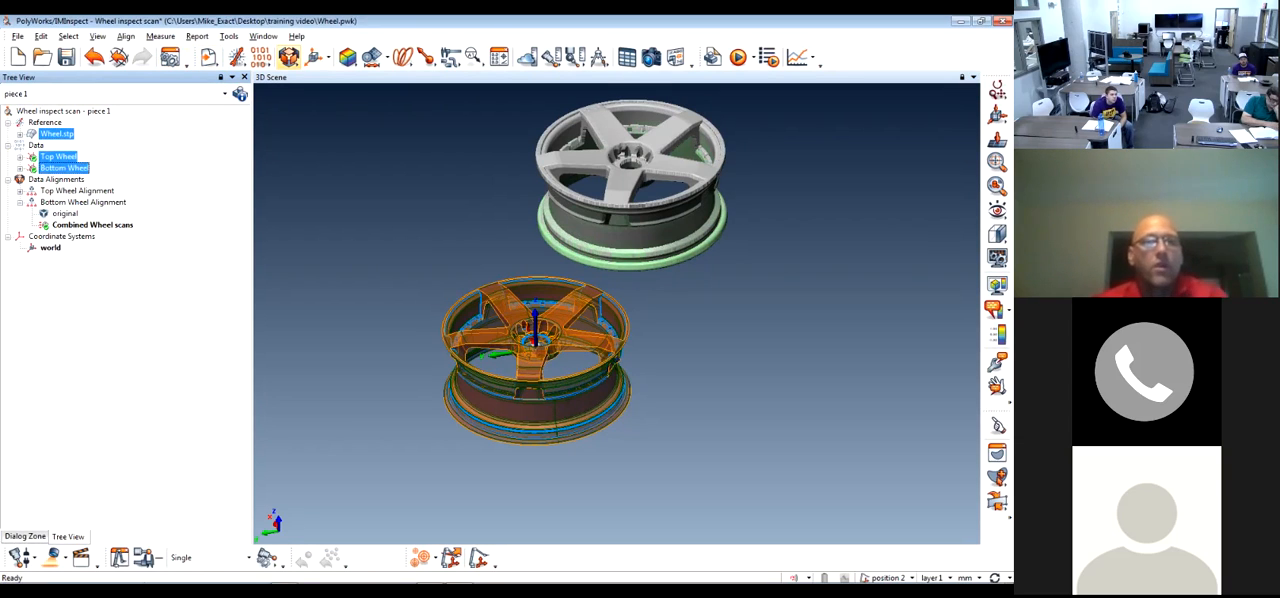
click(288, 57)
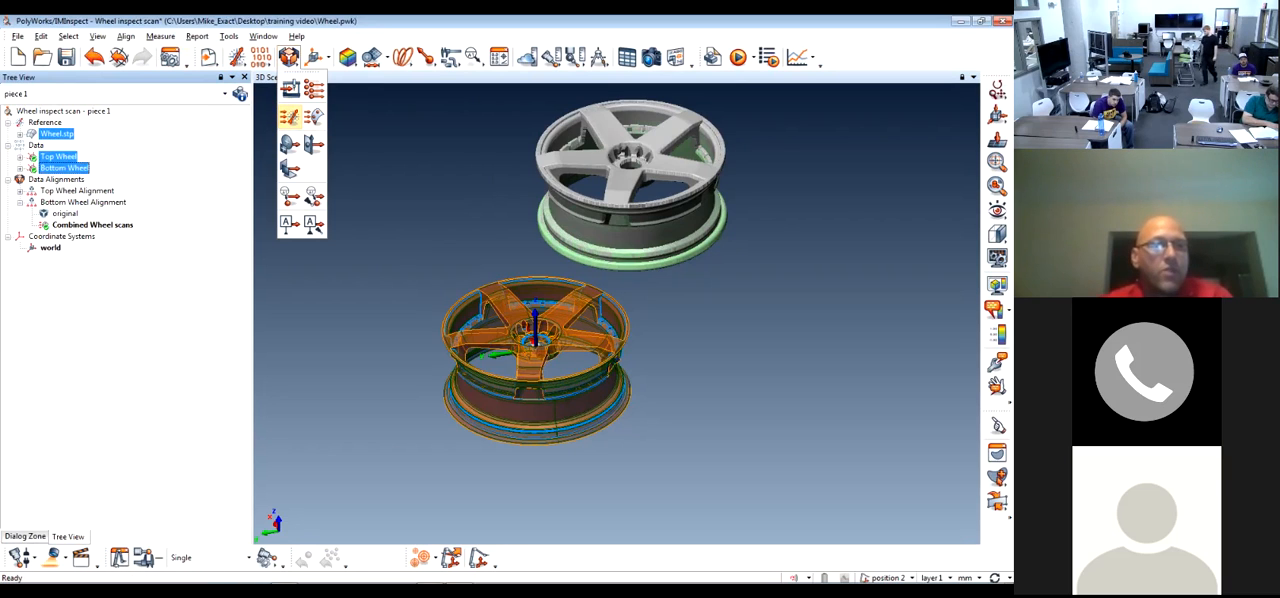
click(289, 116)
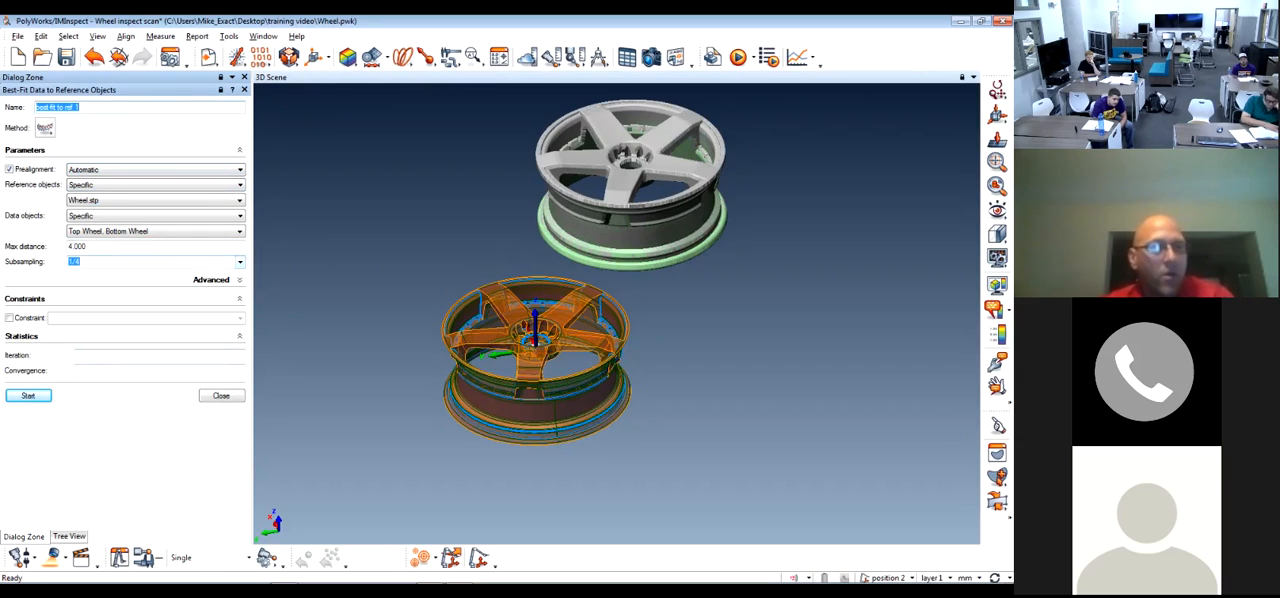
click(240, 261)
click(150, 271)
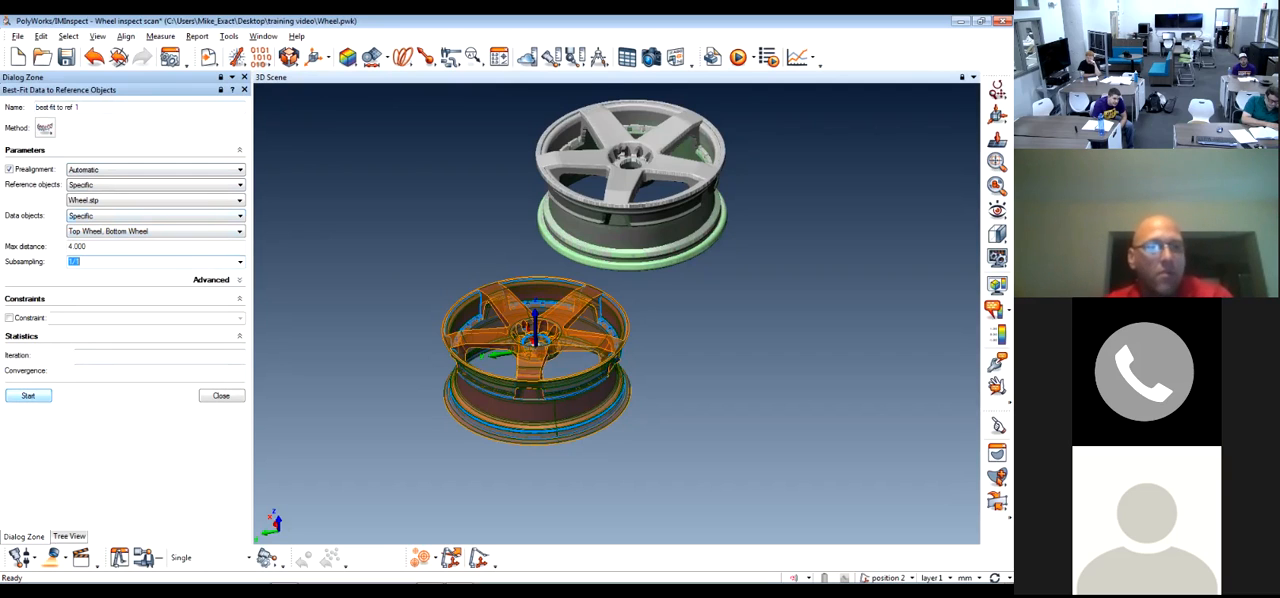
click(28, 395)
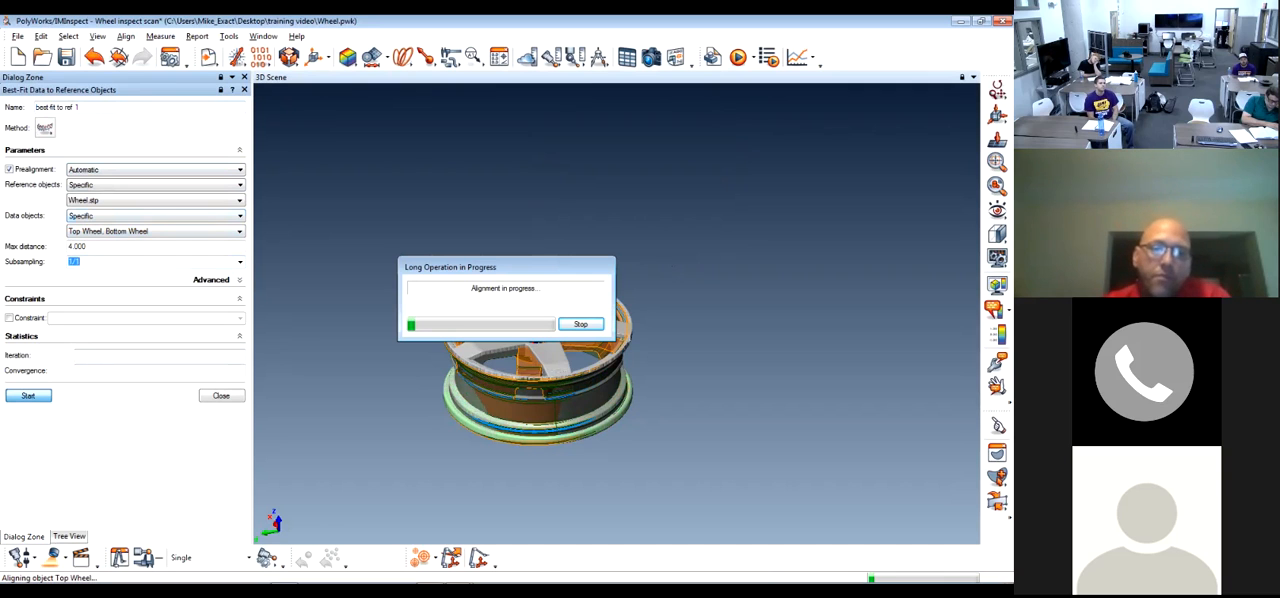
drag(450, 267, 380, 154)
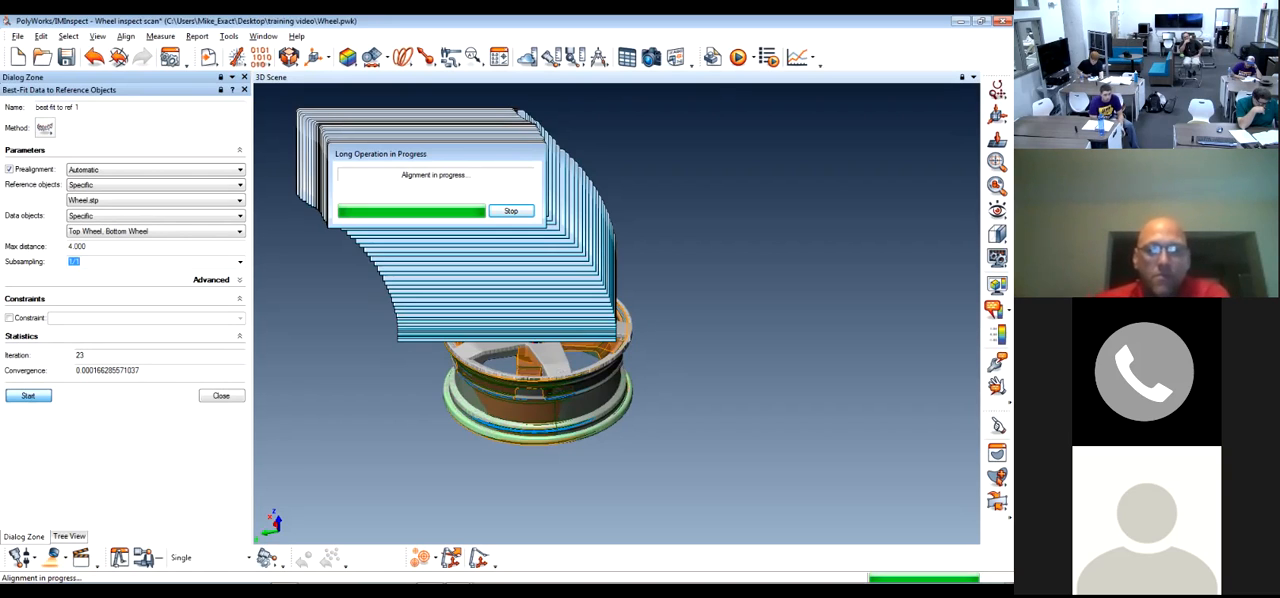
click(903, 575)
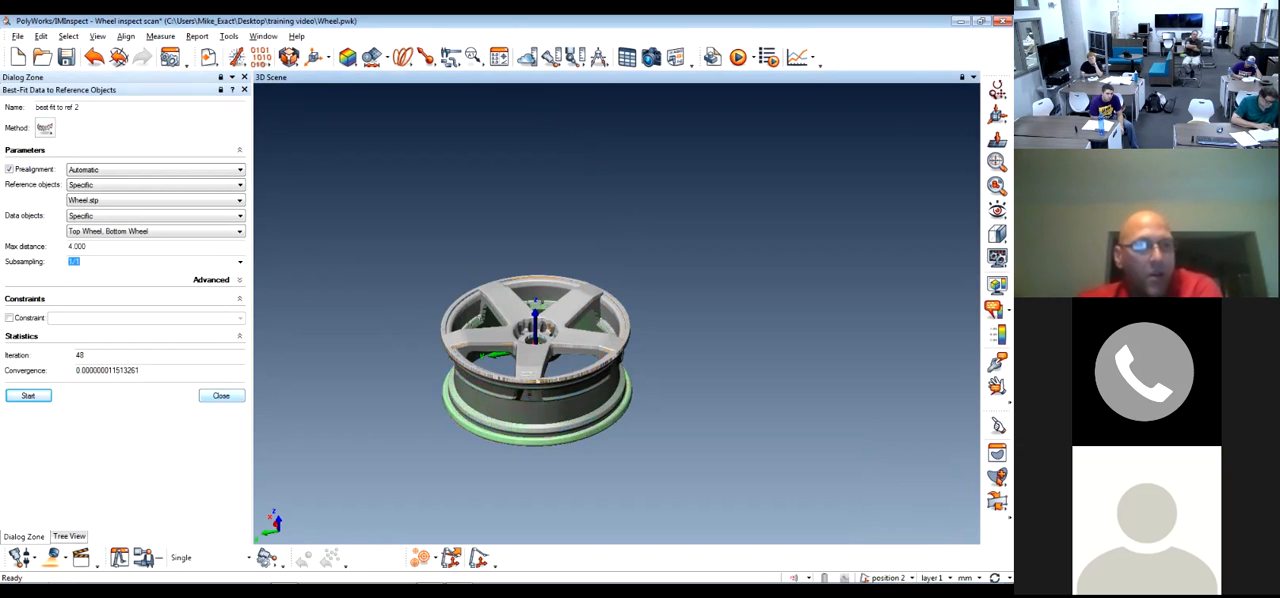
Close the best-fit alignment settings and hide the Top Wheel and Bottom Wheel scans
click(221, 395)
drag(525, 330, 515, 358)
scroll(515, 358, up, 5)
middle_click(59, 157)
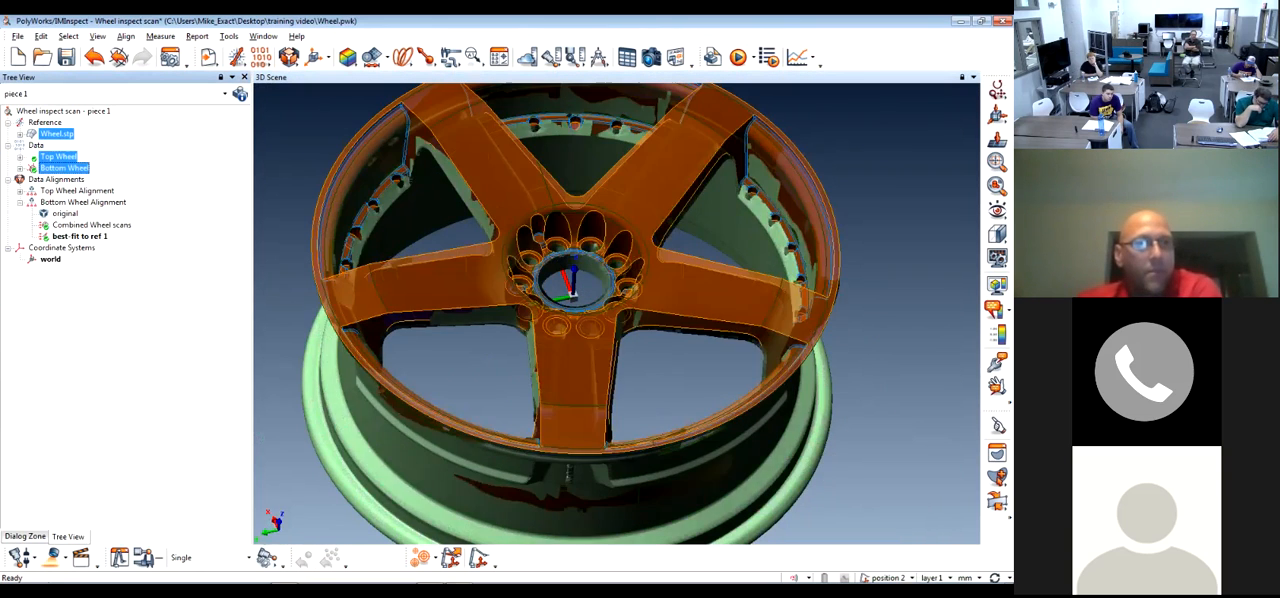
middle_click(65, 168)
Set the Wheel.stp reference's transparency to 0%, apply it and close its properties
click(45, 123)
double_click(56, 134)
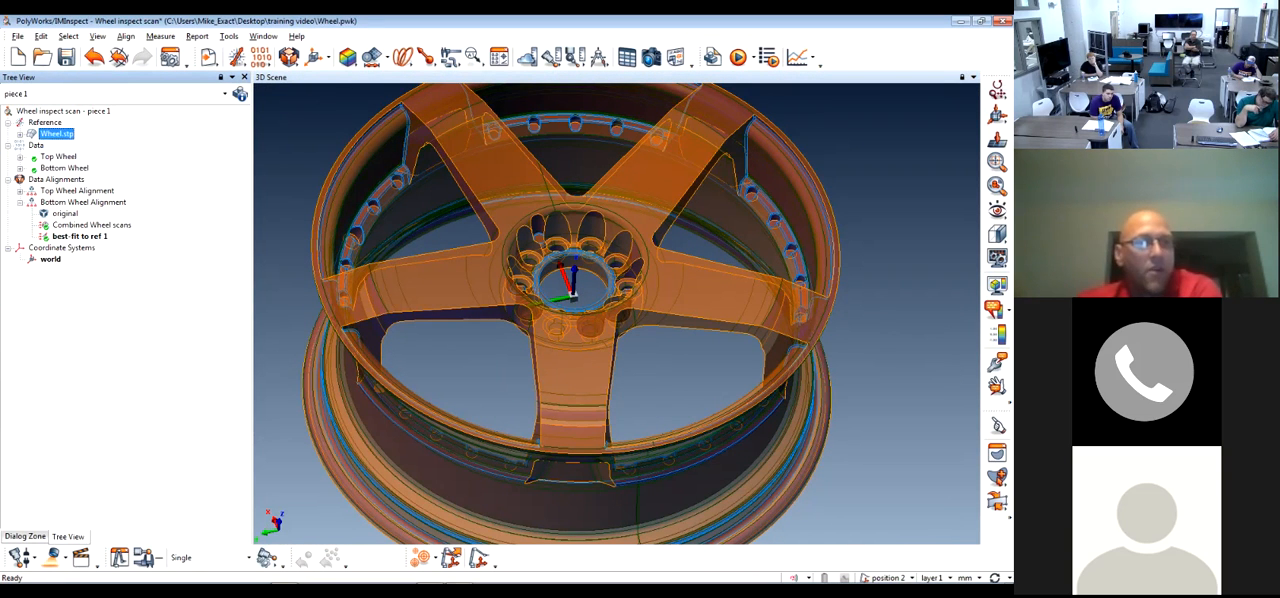
double_click(78, 332)
text(0)
scroll(120, 300, down, 3)
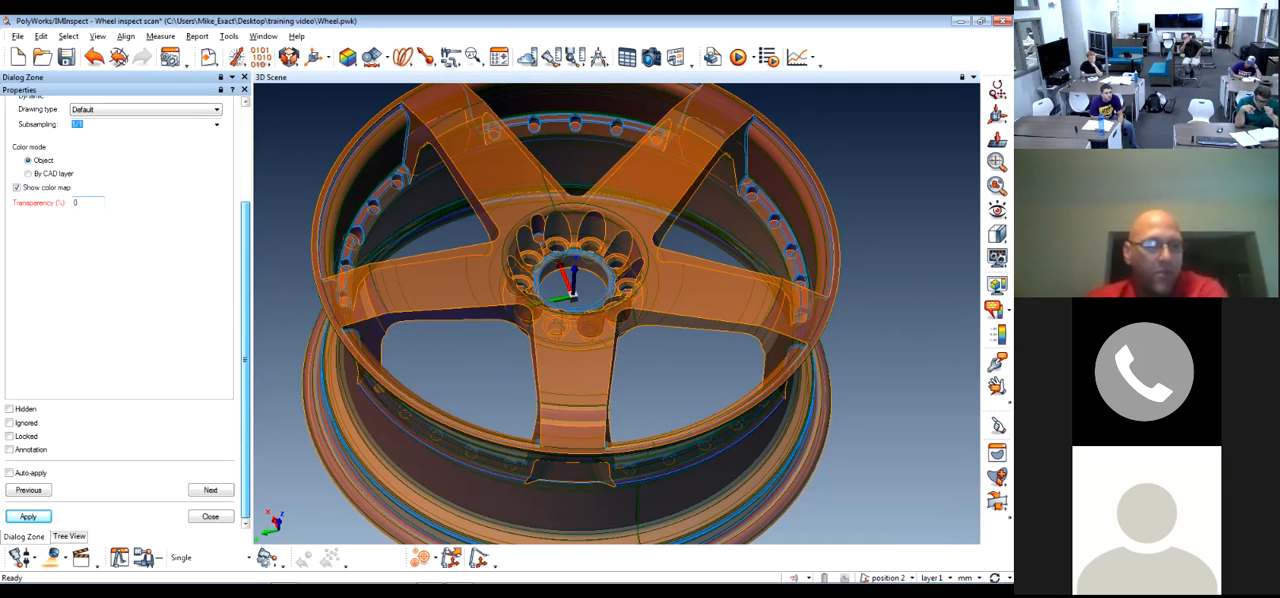
click(28, 516)
click(210, 516)
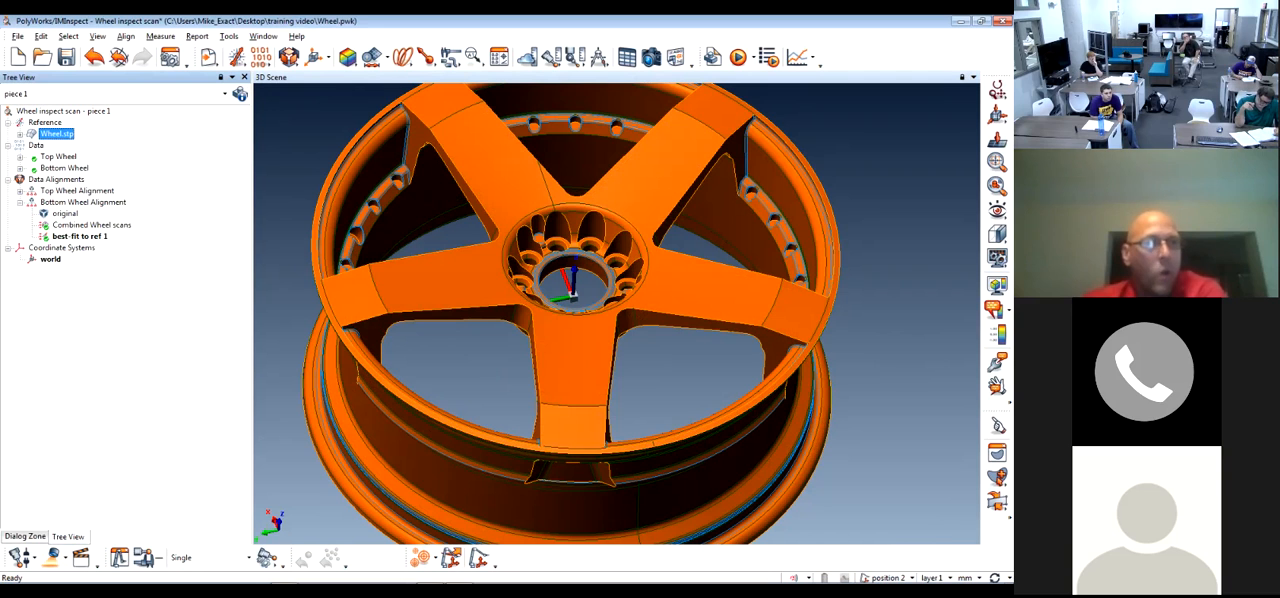
Show the Top Wheel and Bottom Wheel scans again and compare them with the CAD wheel around the hub's lug holes
middle_click(58, 157)
middle_click(64, 168)
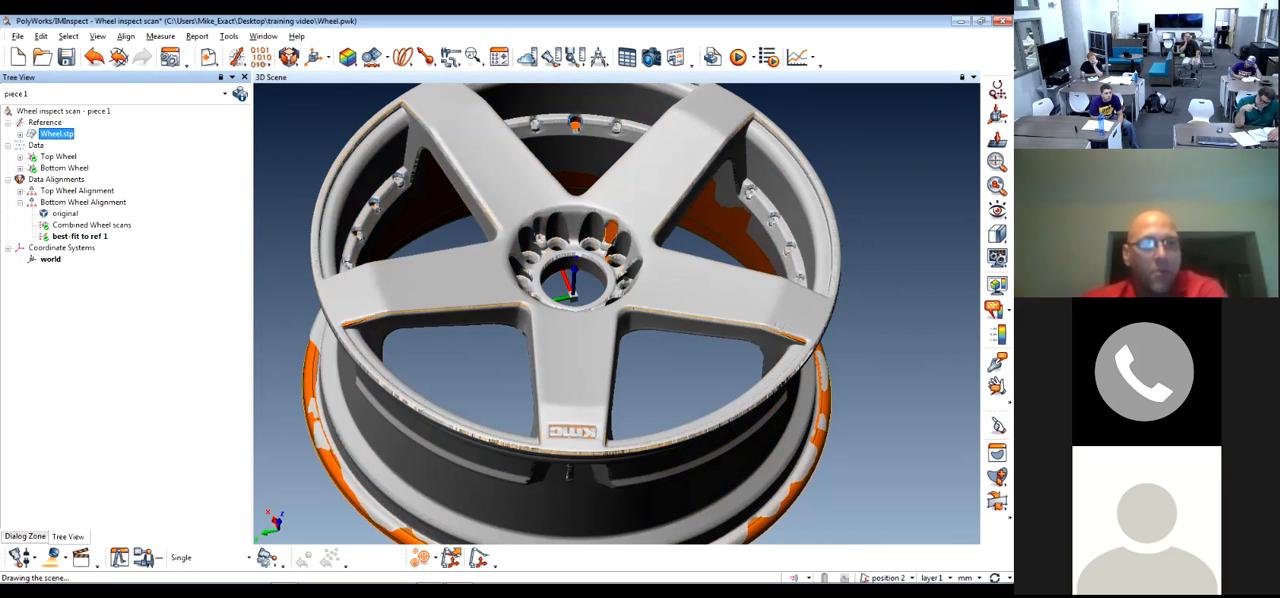
drag(580, 300, 610, 275)
middle_drag(640, 200, 562, 335)
scroll(655, 240, up, 5)
drag(560, 250, 540, 312)
scroll(535, 305, up, 5)
scroll(525, 295, down, 2)
middle_drag(525, 295, 581, 318)
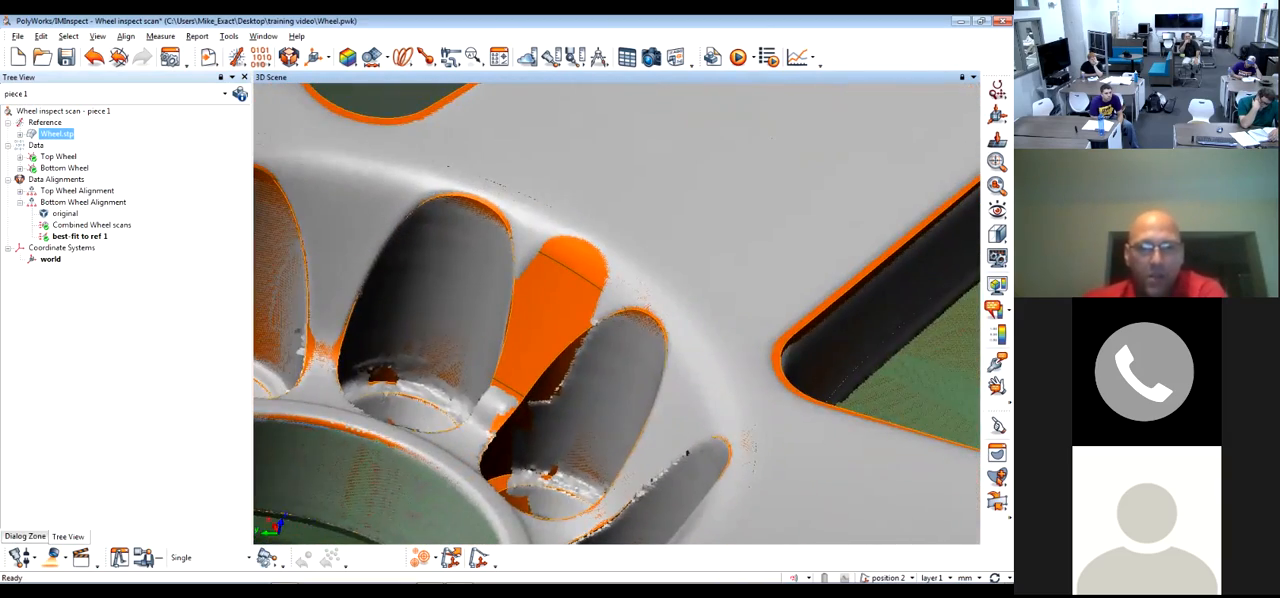
drag(581, 318, 556, 322)
Toggle the display of the two scans and the CAD wheel to compare the lug-hole pockets separately and overlaid
middle_click(57, 157)
middle_click(62, 168)
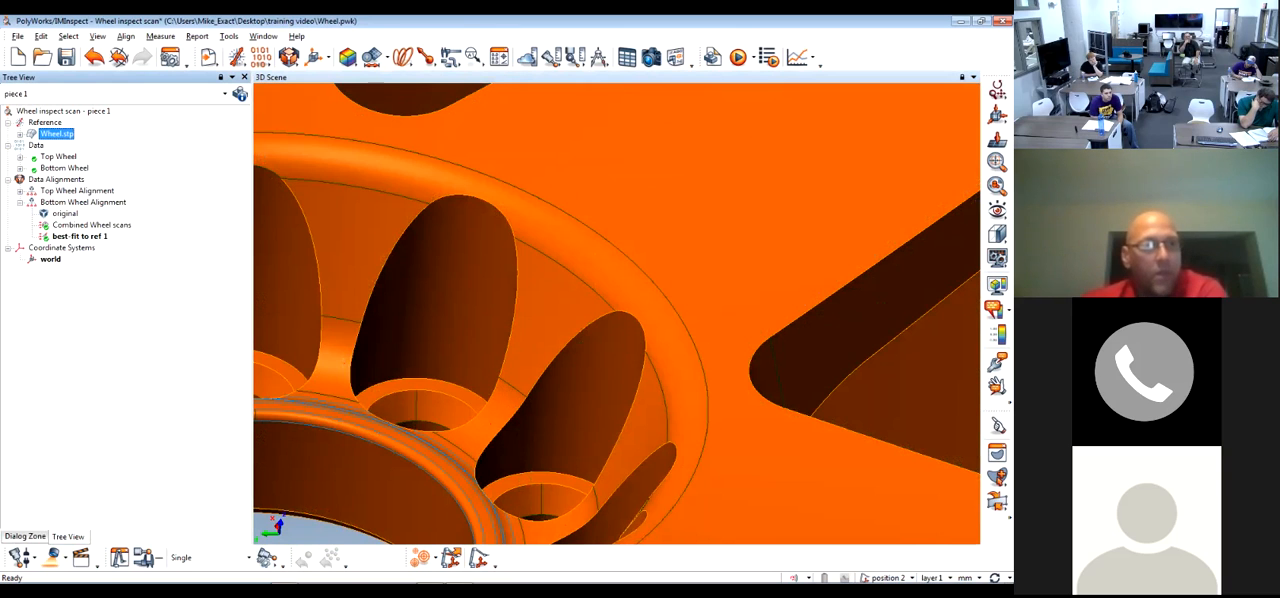
middle_click(57, 157)
middle_click(57, 134)
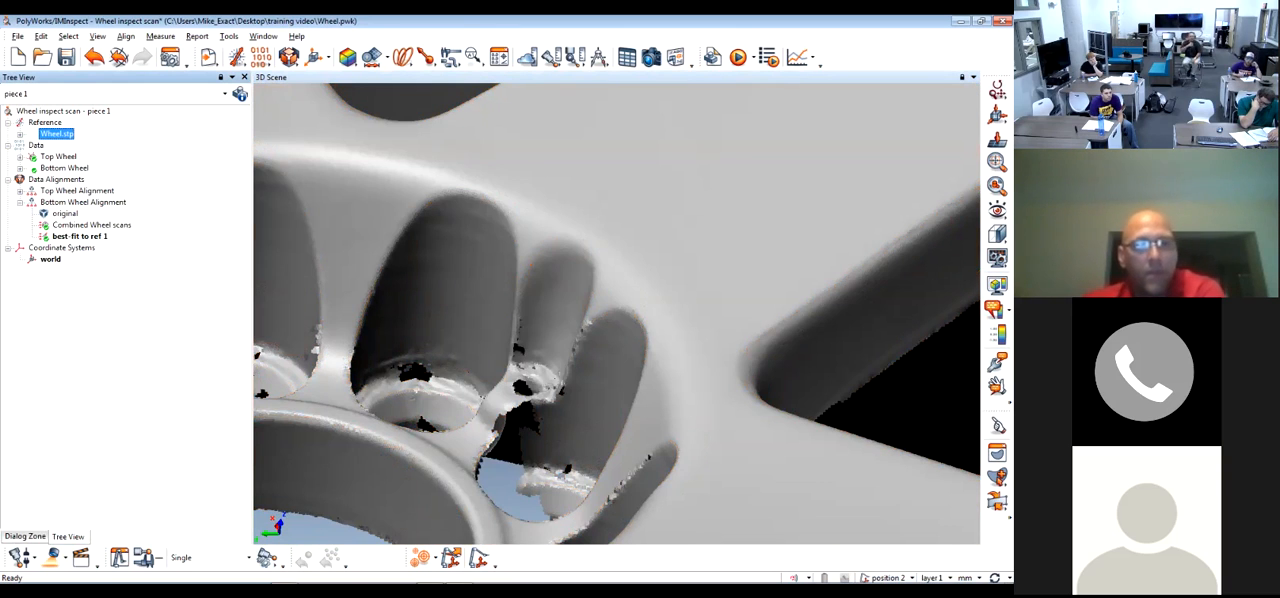
middle_click(62, 168)
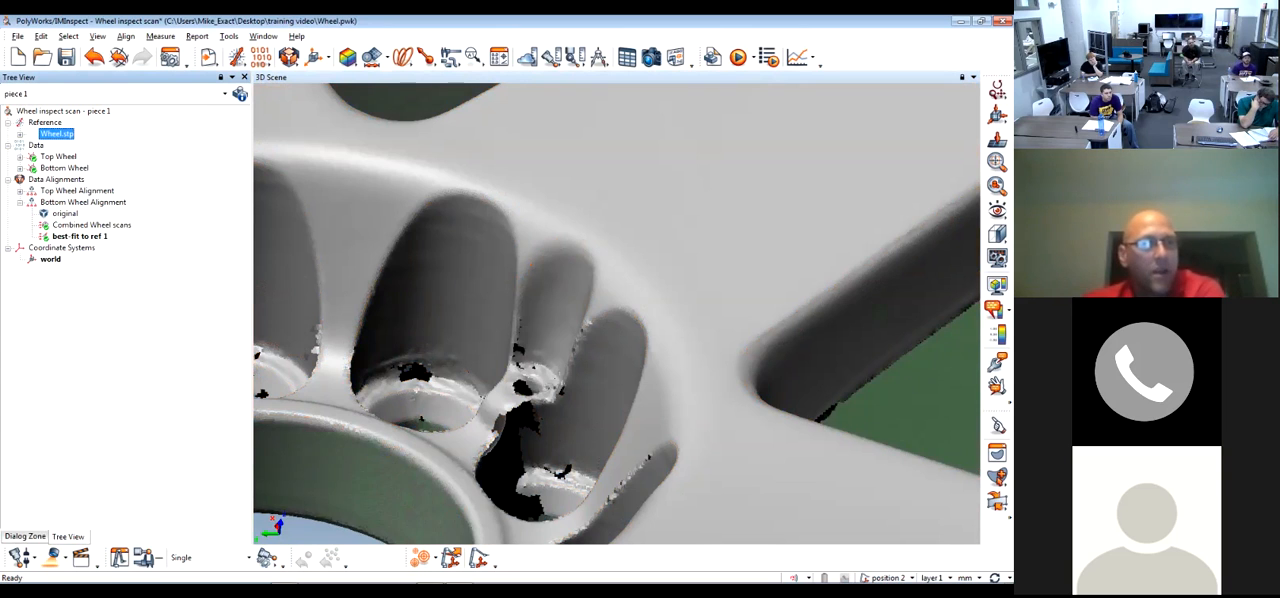
middle_click(57, 134)
scroll(533, 303, down, 3)
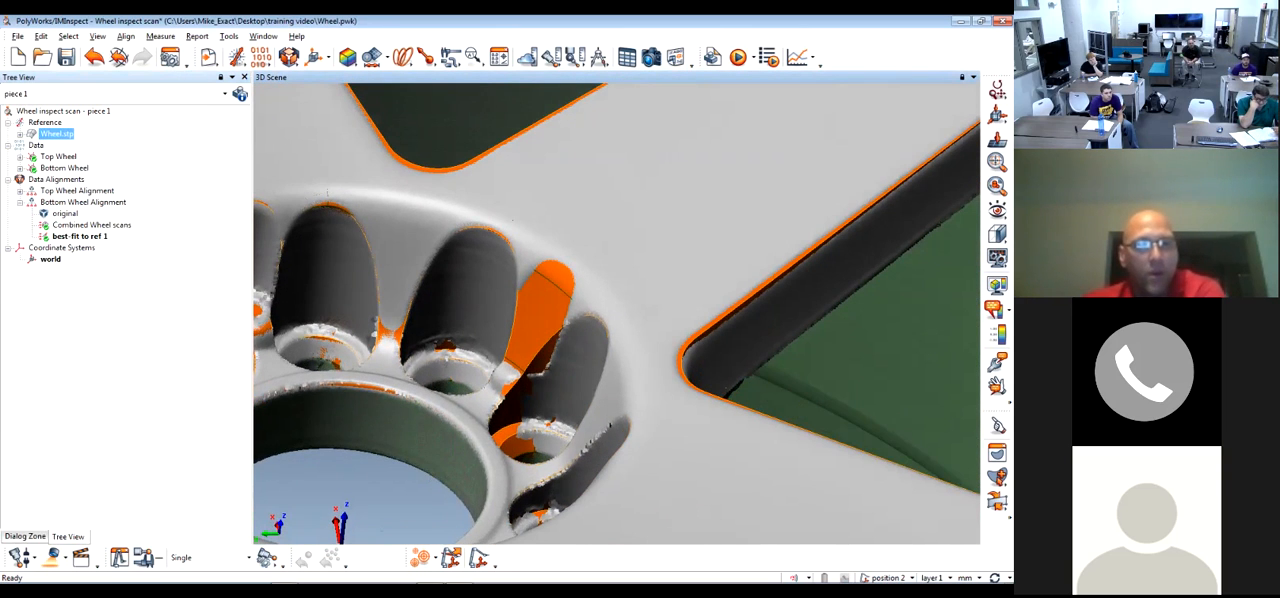
scroll(616, 313, down, 5)
drag(616, 313, 590, 420)
scroll(545, 271, down, 3)
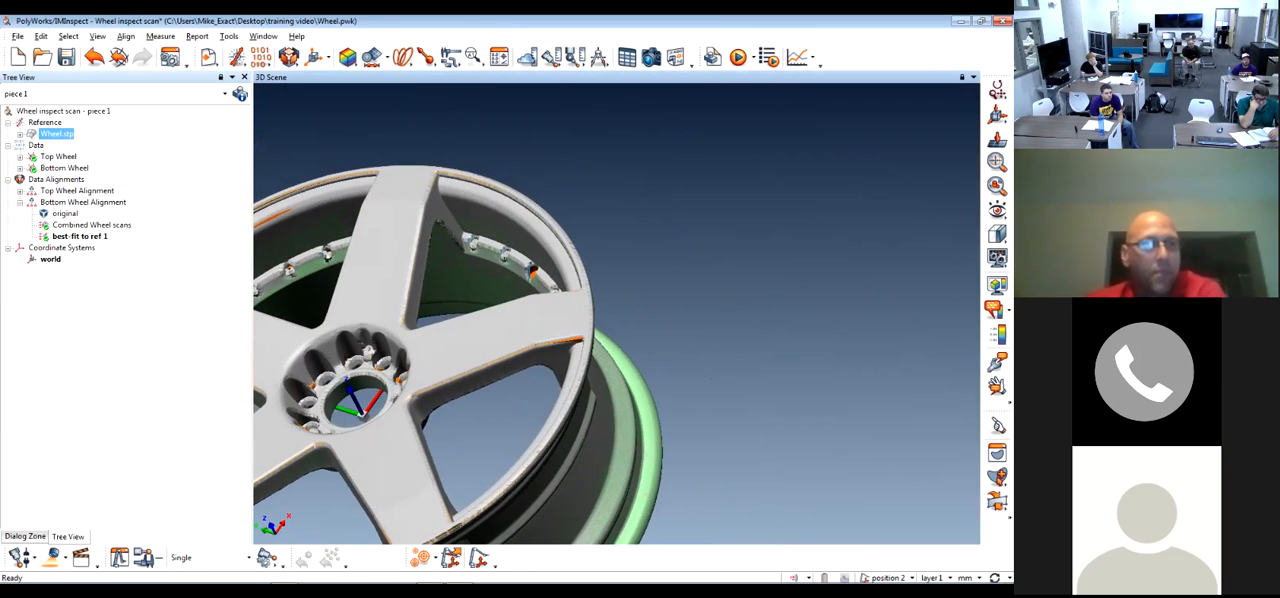
Activate the Combined Wheel scans alignment in the Bottom Wheel alignment group
right_click(95, 225)
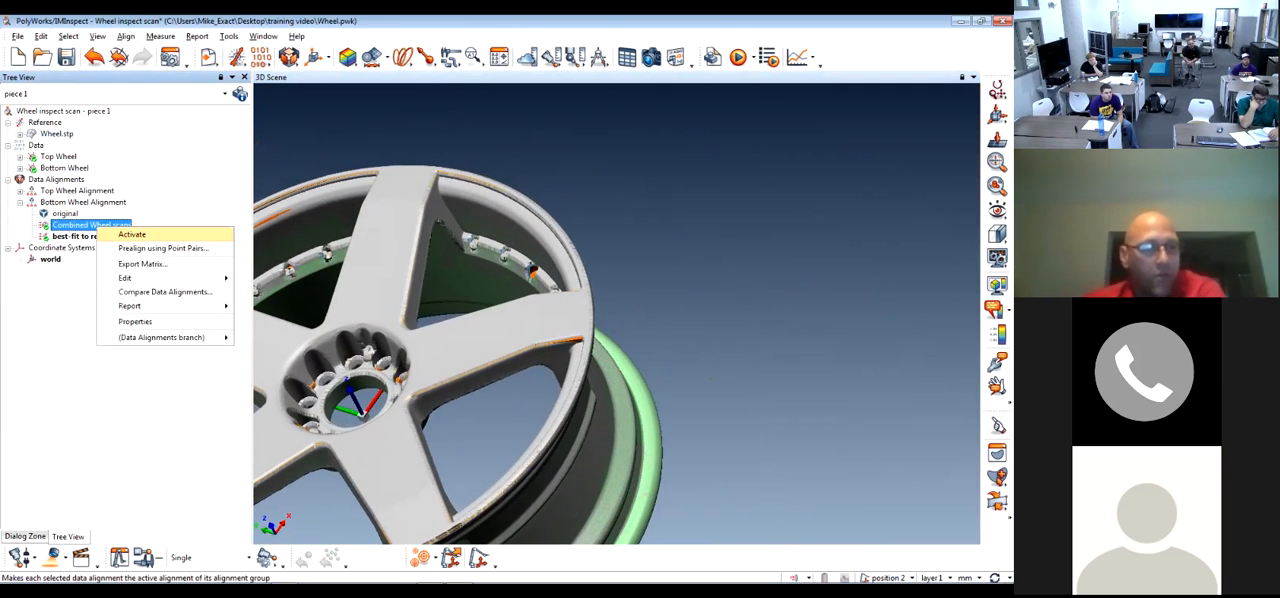
click(131, 234)
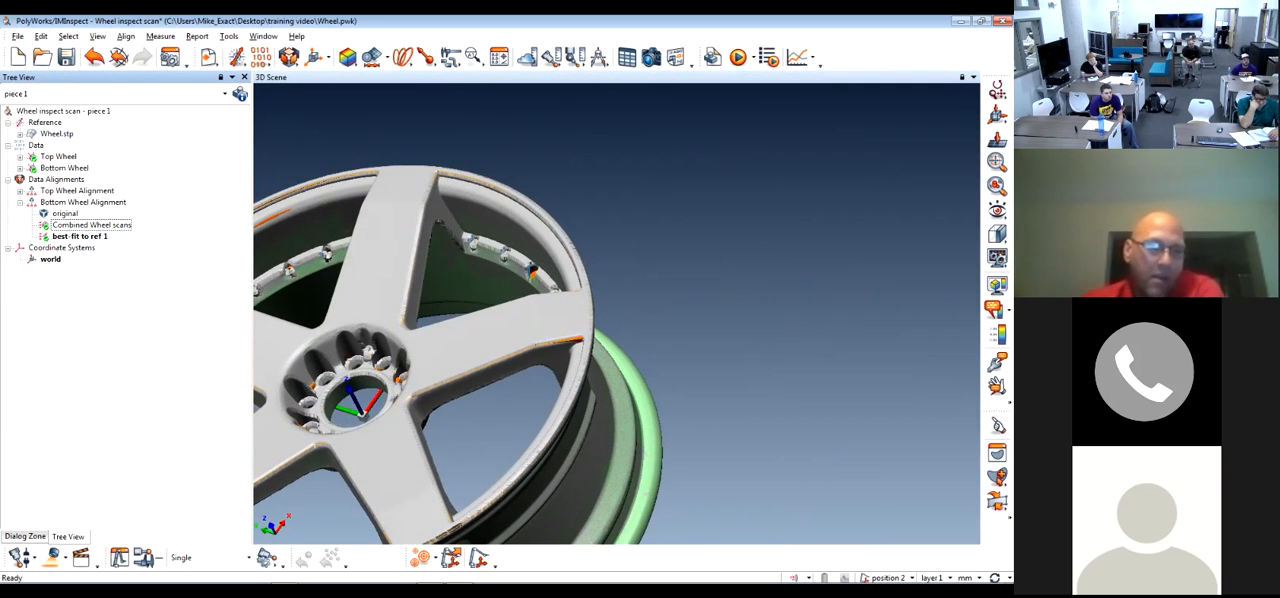
middle_drag(428, 348, 504, 314)
drag(455, 312, 505, 320)
scroll(500, 317, up, 3)
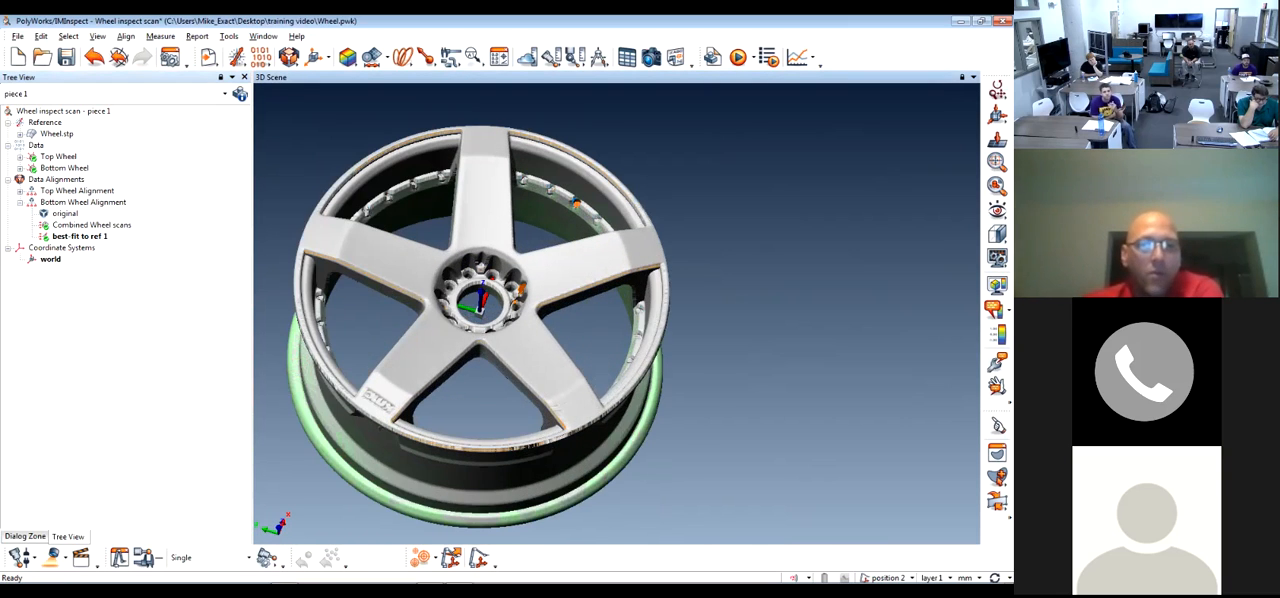
middle_drag(500, 317, 570, 320)
scroll(548, 300, up, 2)
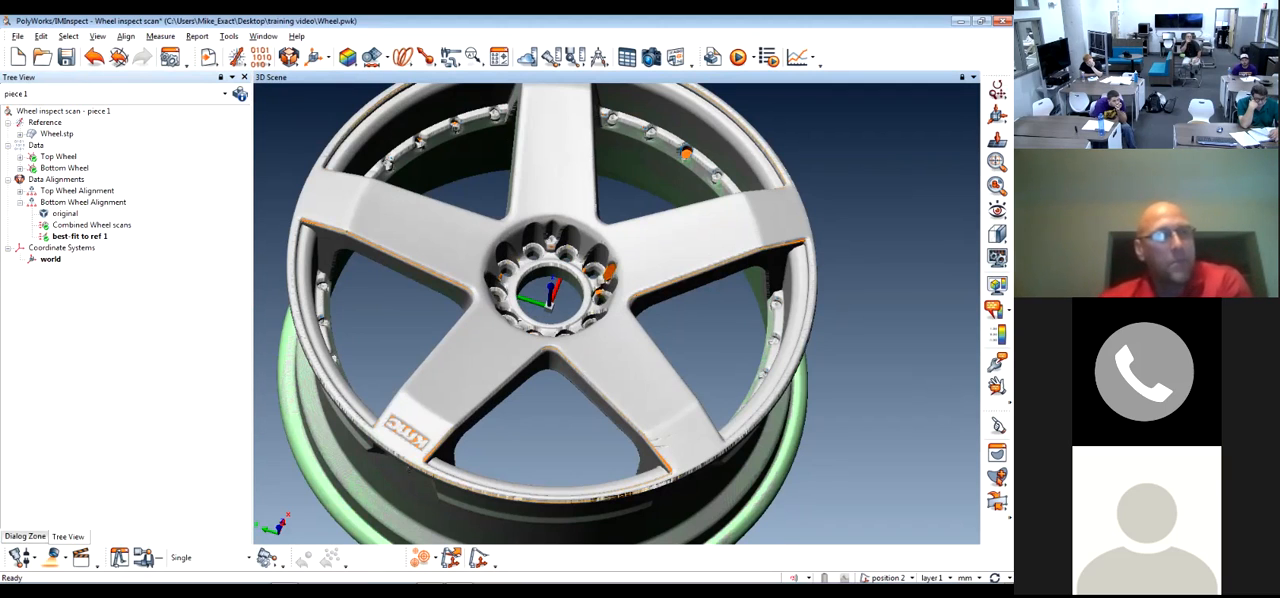
right_click(97, 227)
click(129, 236)
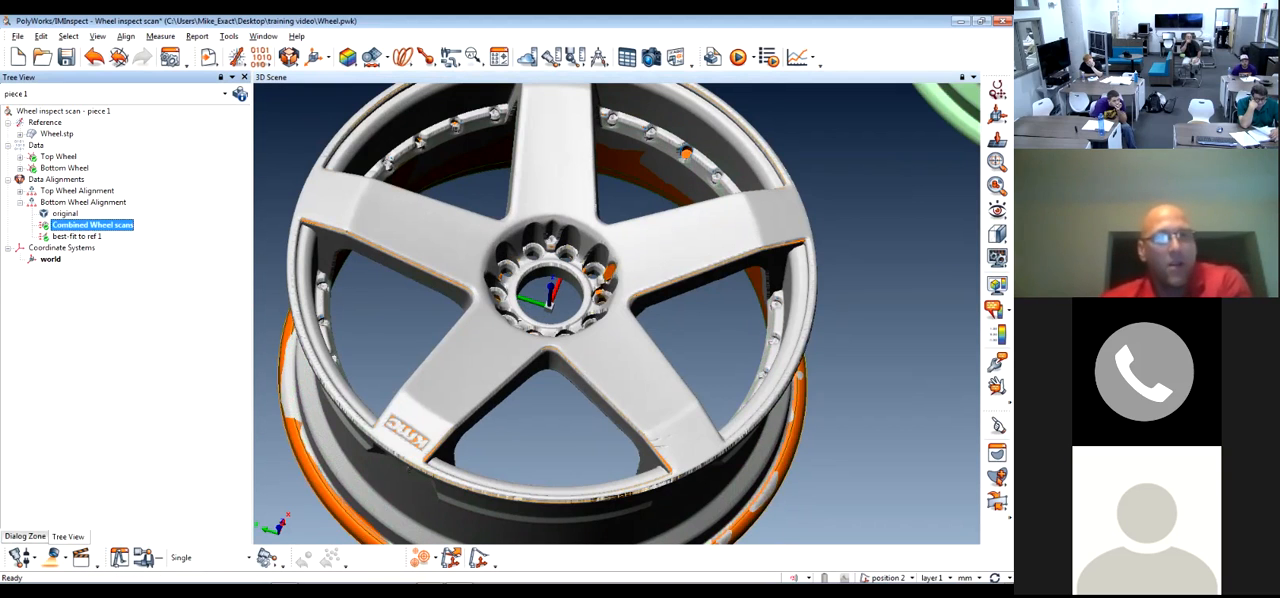
Try to delete the Bottom Wheel's best-fit to ref 1 alignment, cancelling the object update
click(78, 237)
scroll(690, 221, down, 5)
middle_drag(690, 221, 510, 327)
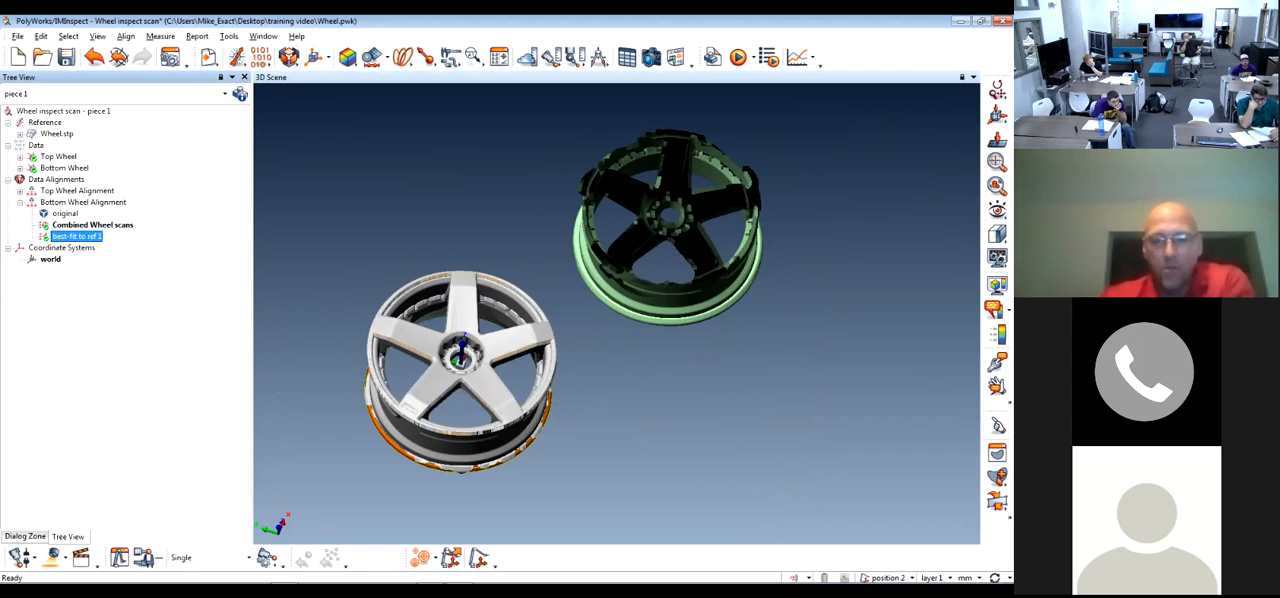
key(Delete)
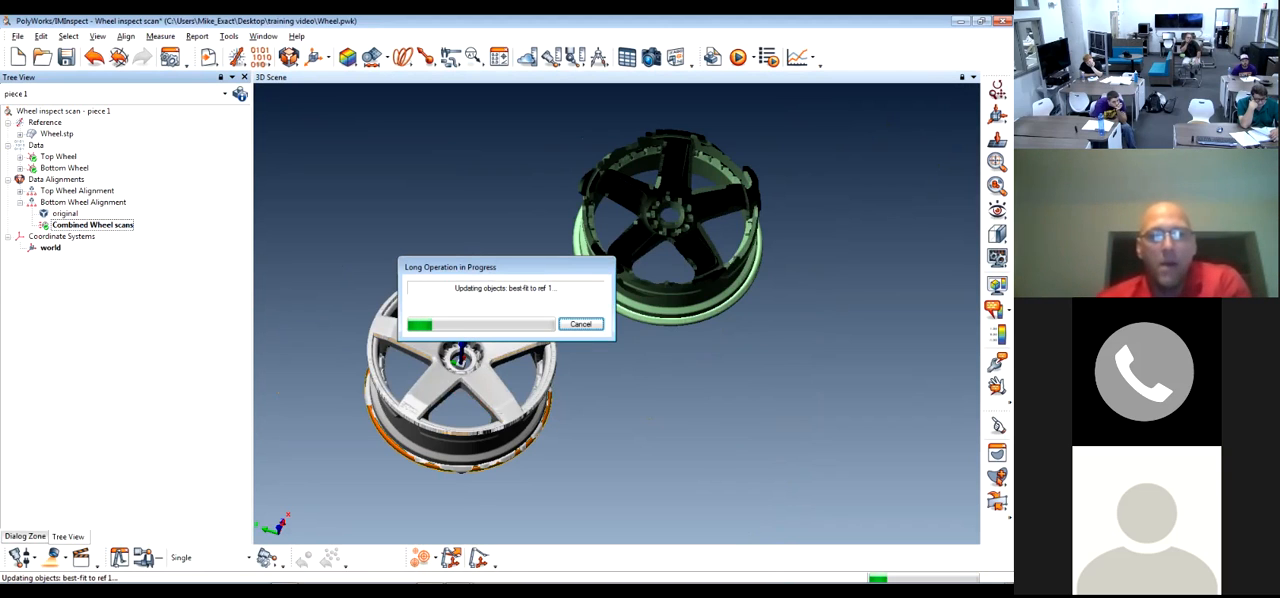
drag(450, 267, 319, 152)
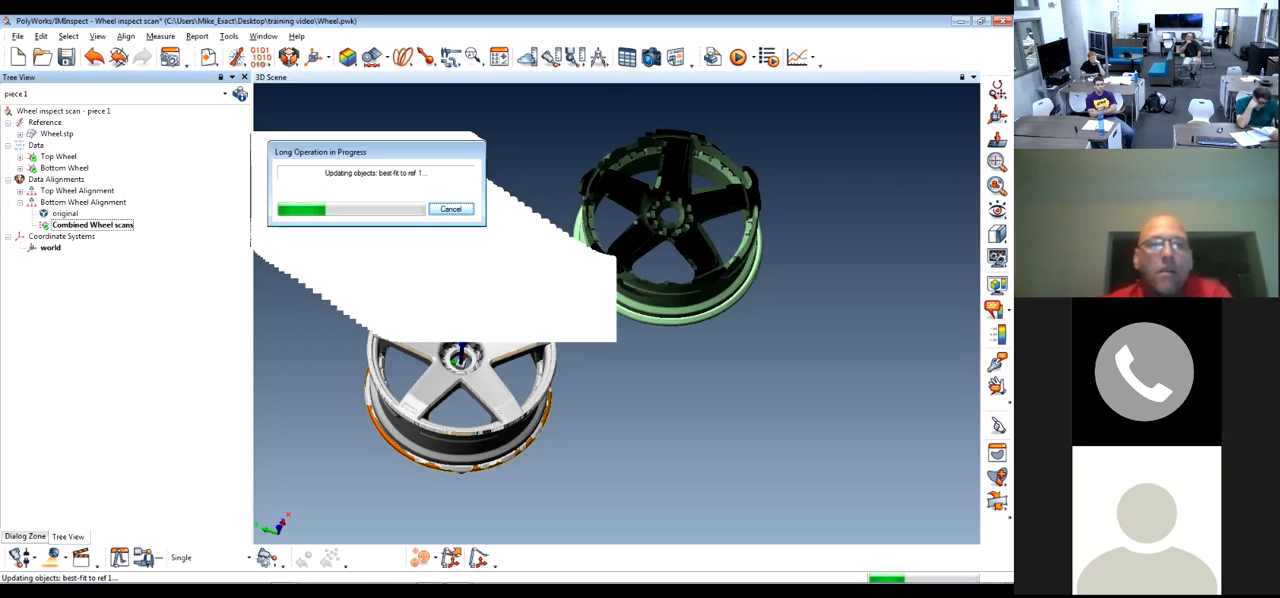
click(451, 209)
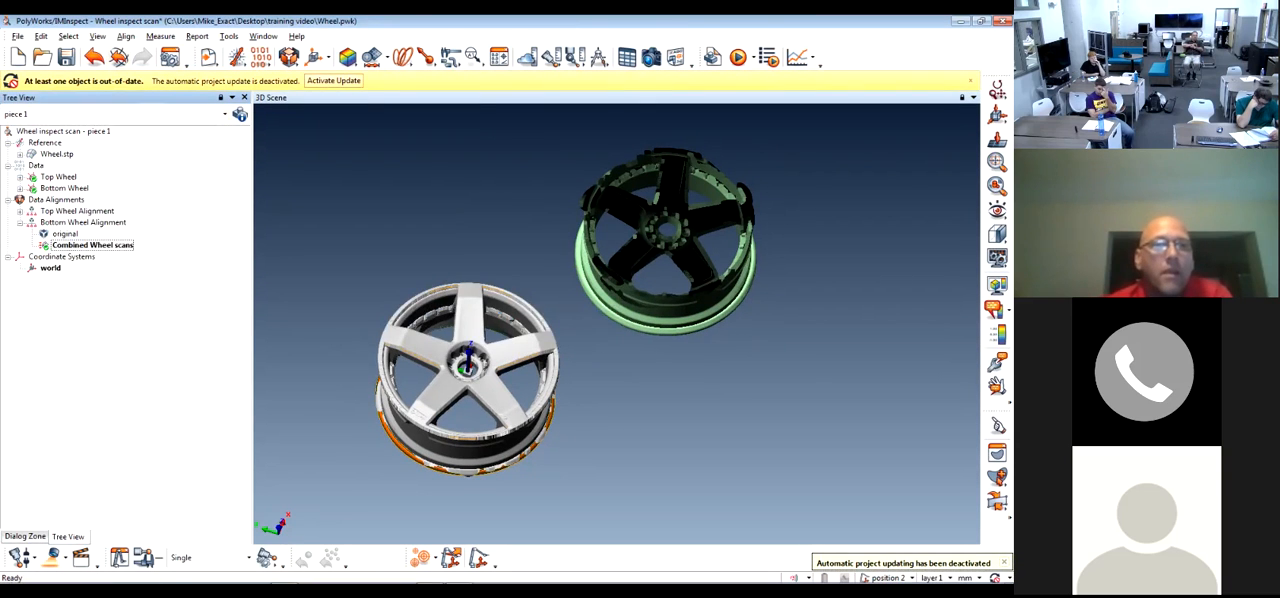
Undo the deletion of the Bottom Wheel's best-fit alignment and the activation of its Combined Wheel scans alignment
click(95, 58)
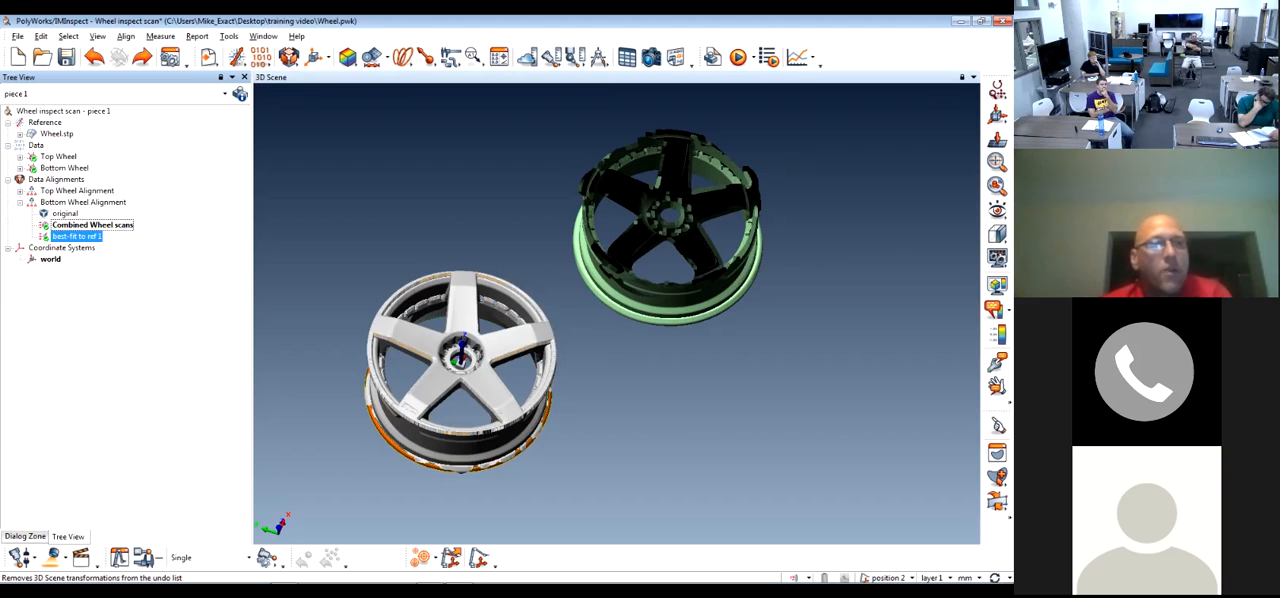
click(95, 58)
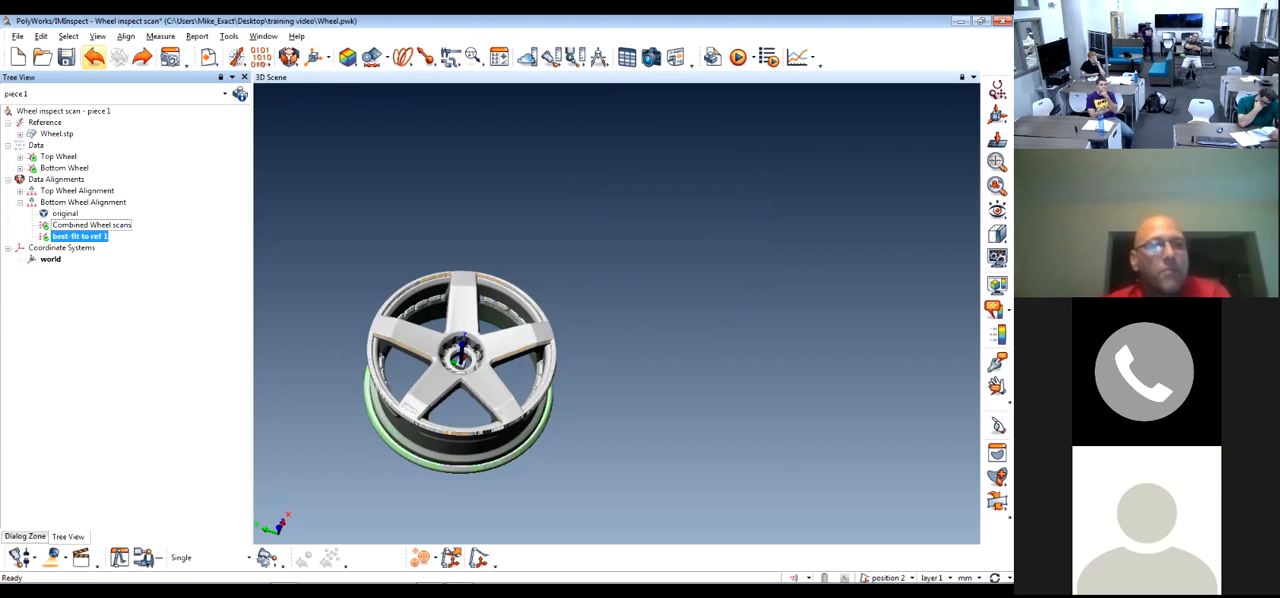
click(95, 58)
click(95, 58)
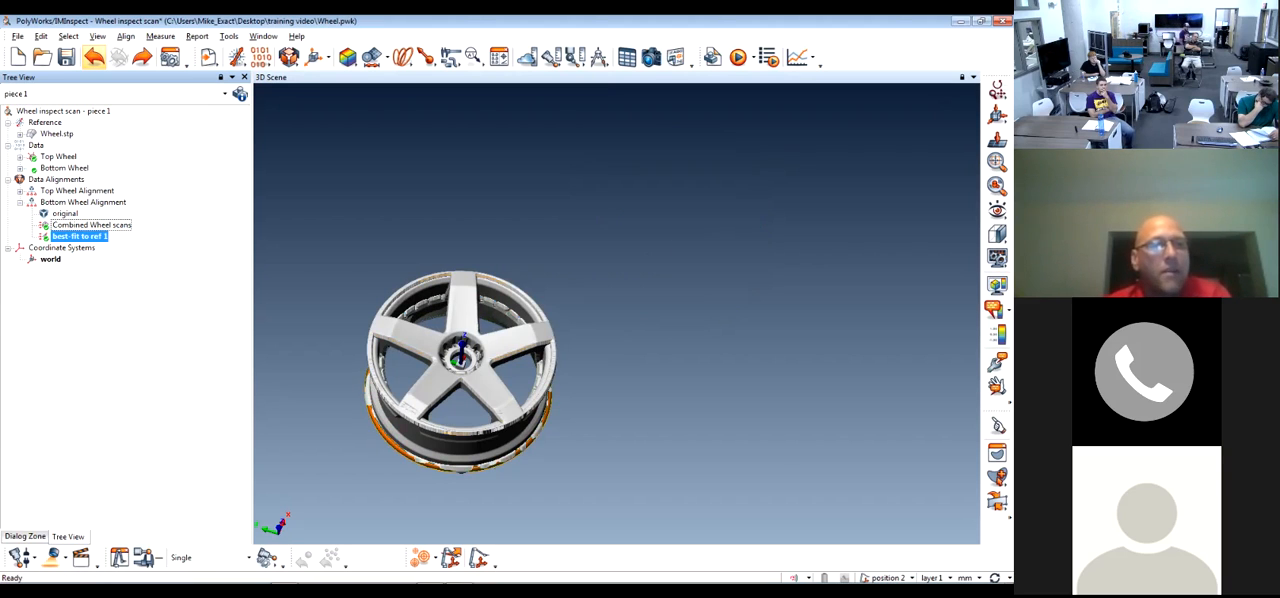
click(95, 58)
click(95, 58)
click(95, 58)
click(95, 58)
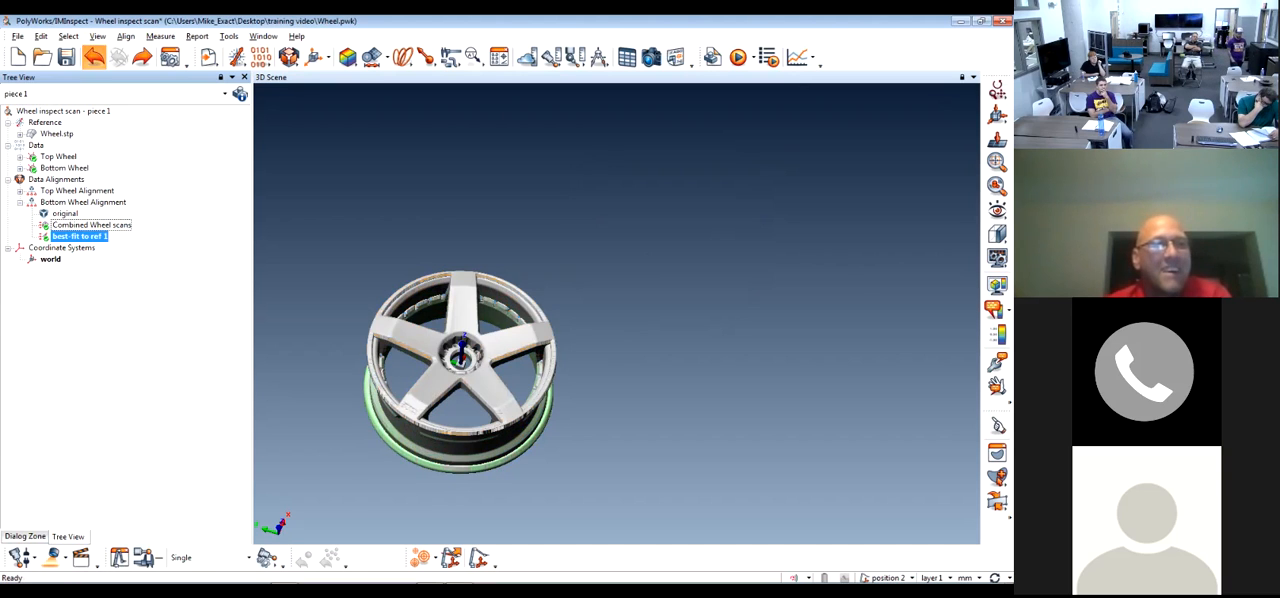
Reactivate the Combined Wheel scans alignment and show the Bottom Wheel scan
right_click(135, 224)
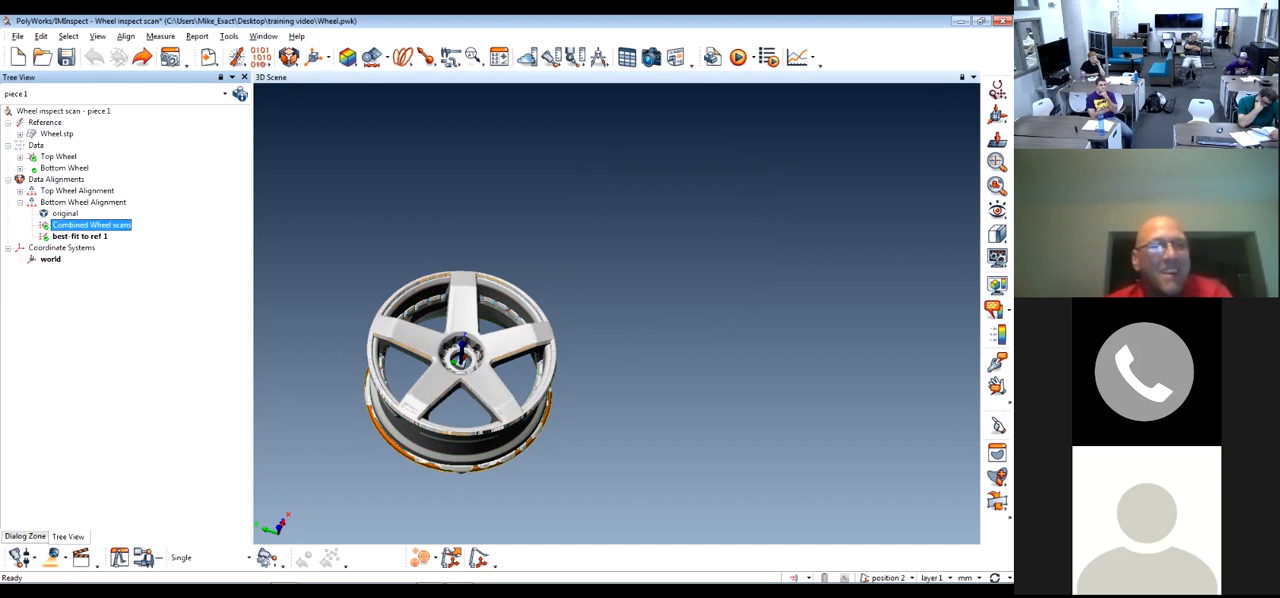
click(165, 229)
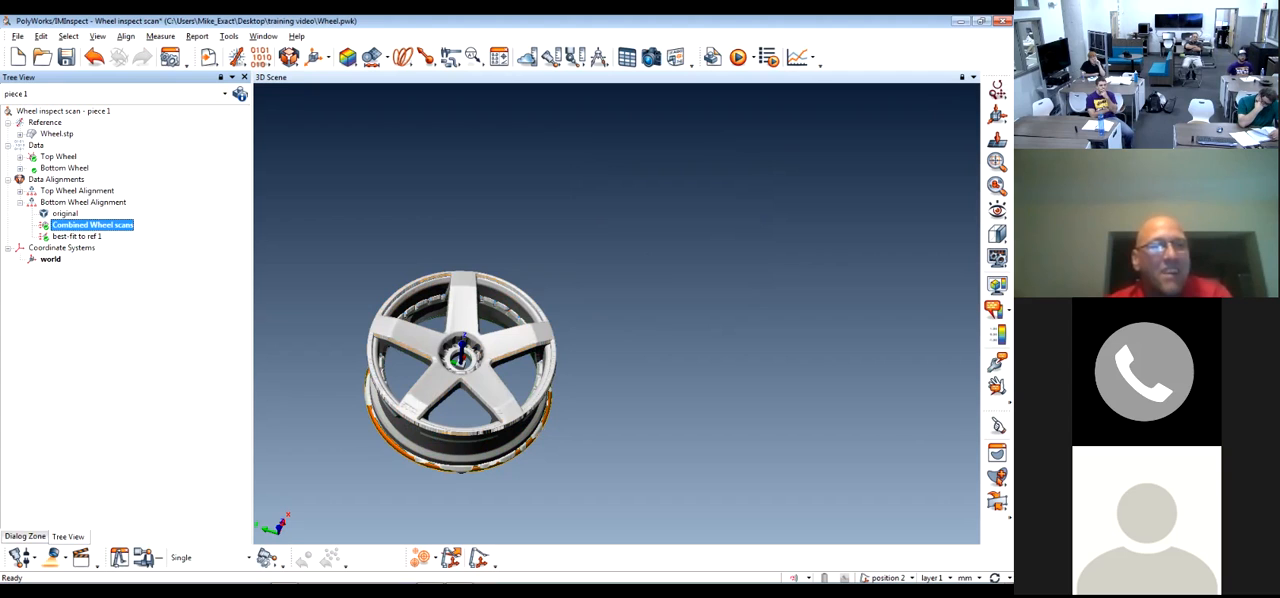
click(77, 237)
middle_click(64, 168)
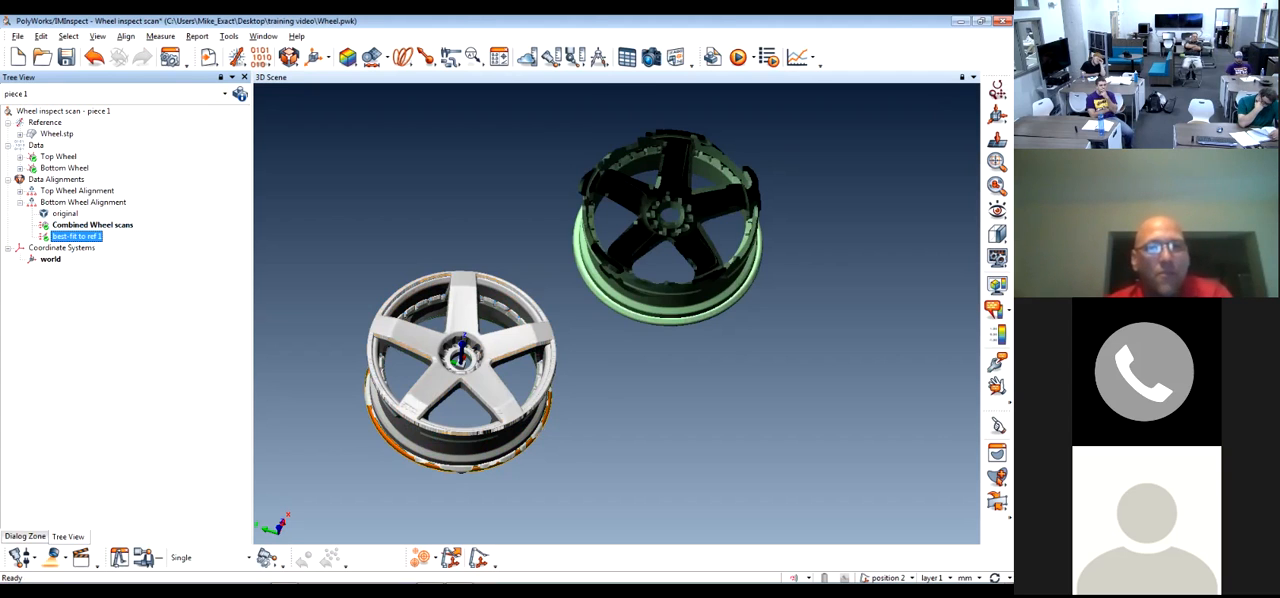
Try again to delete the best-fit to ref 1 alignment from the Bottom Wheel alignment group
right_click(78, 237)
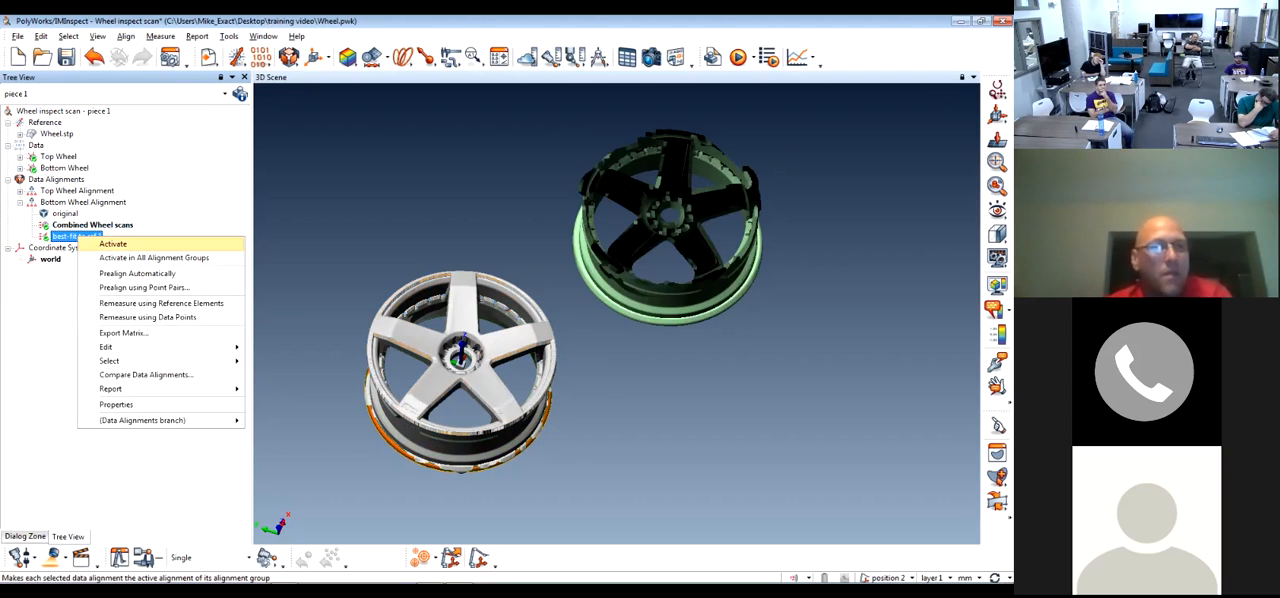
click(150, 196)
click(59, 157)
click(64, 168)
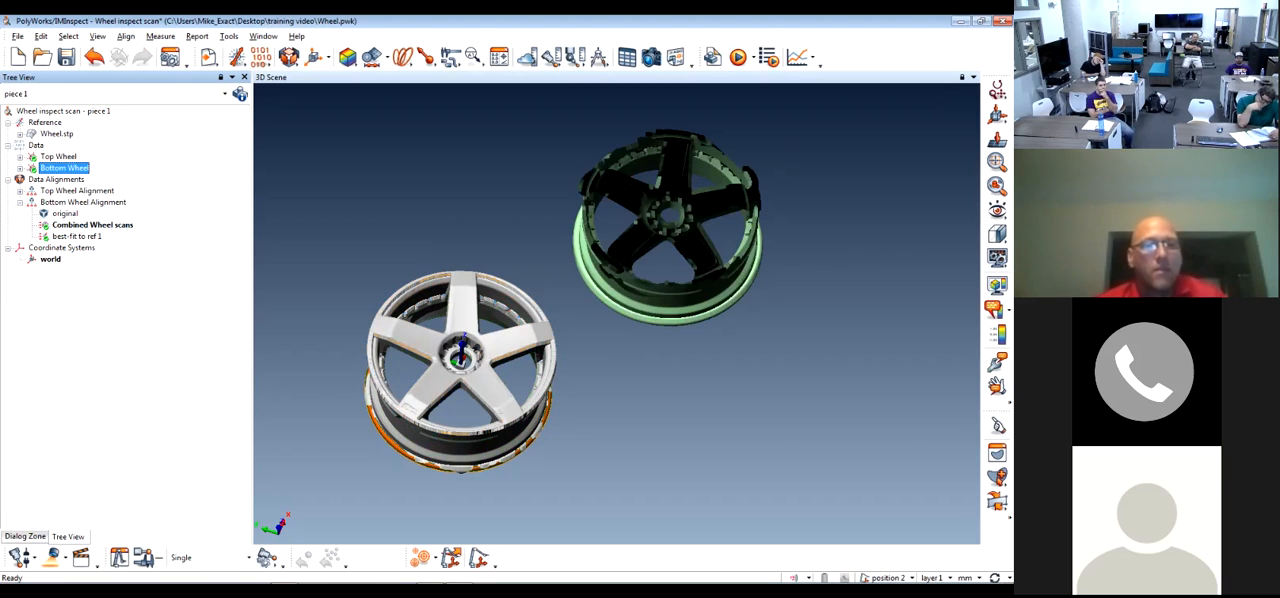
click(72, 237)
right_click(72, 237)
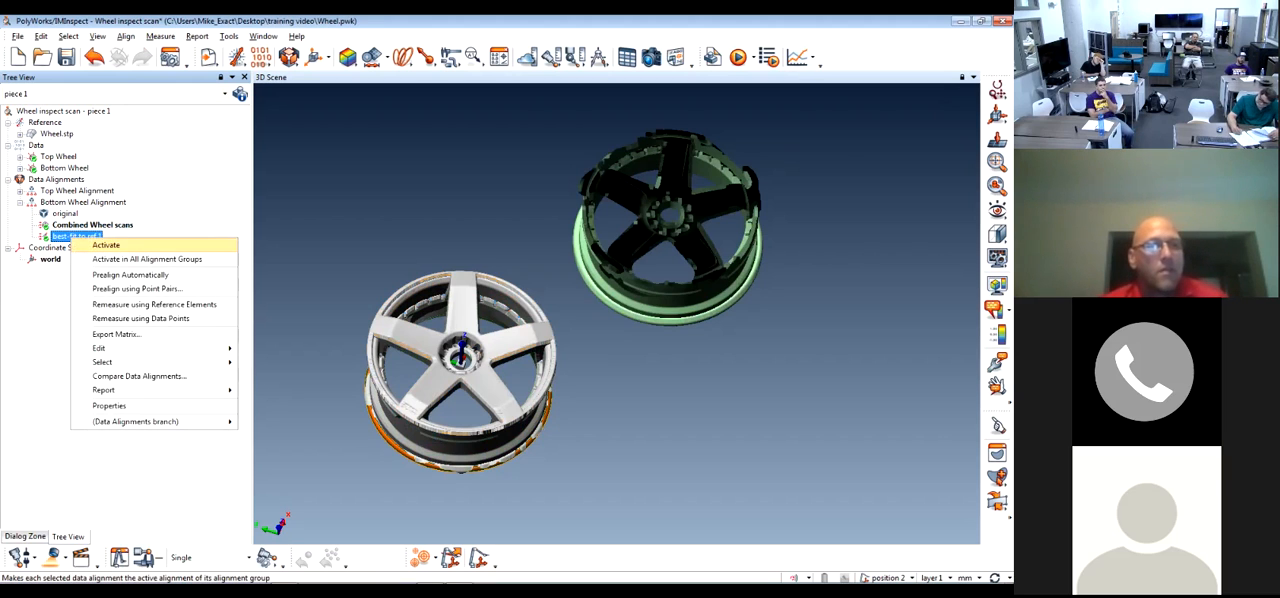
mouse_move(100, 348)
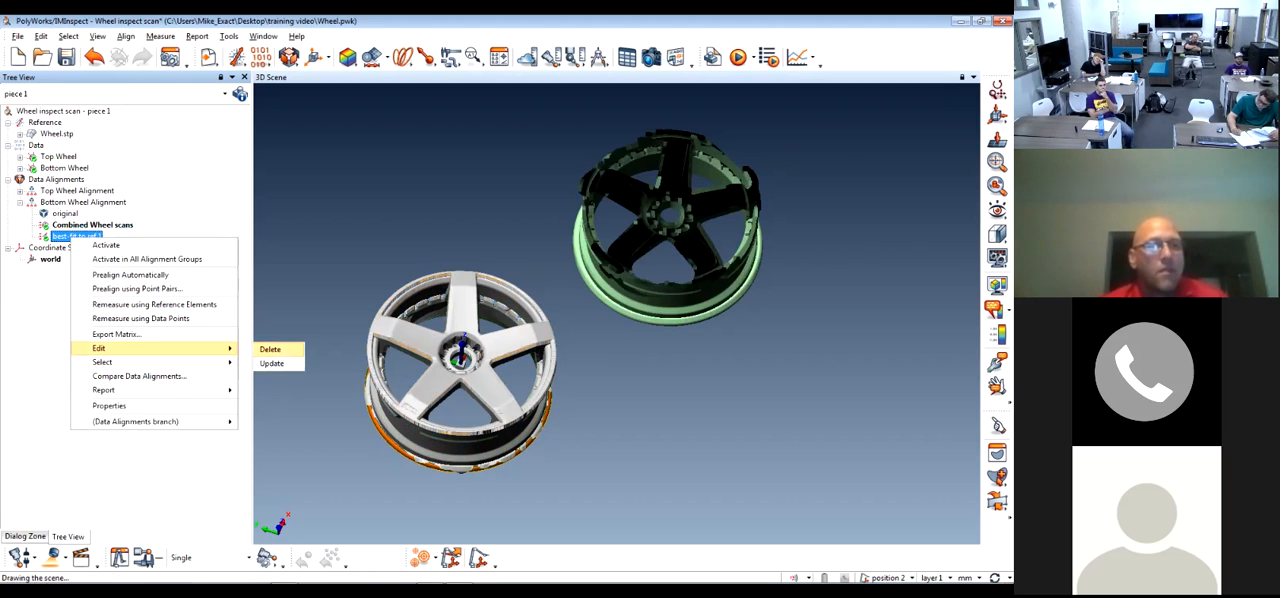
click(272, 347)
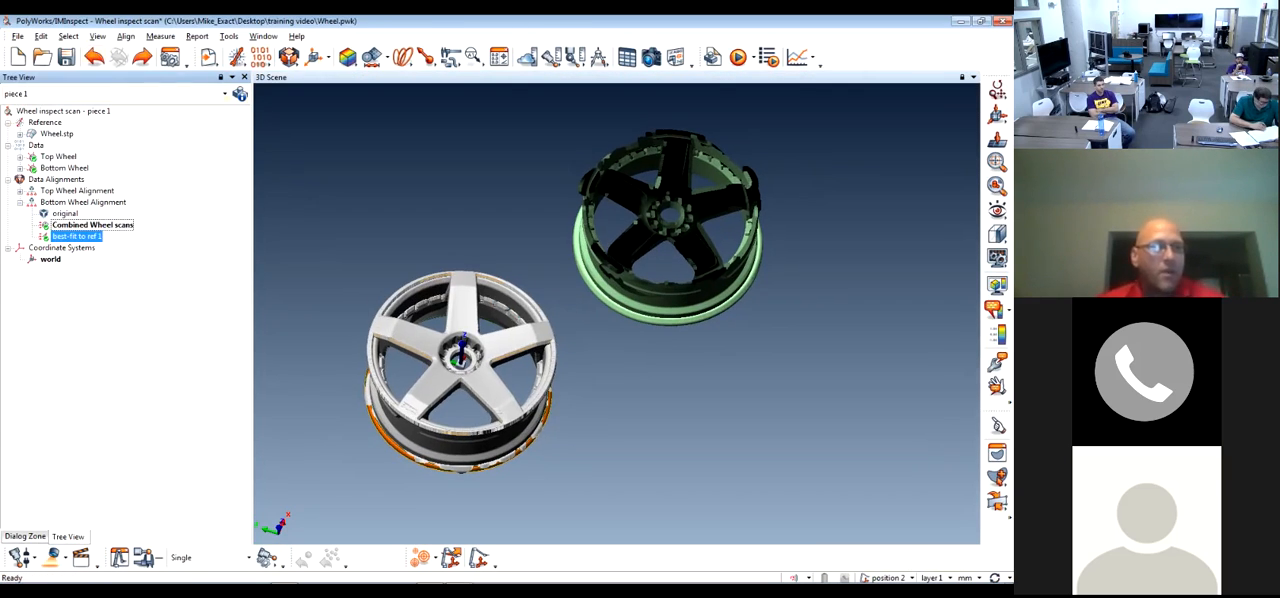
Activate the best-fit to ref 1 alignment for the Bottom Wheel scan
right_click(101, 239)
click(138, 247)
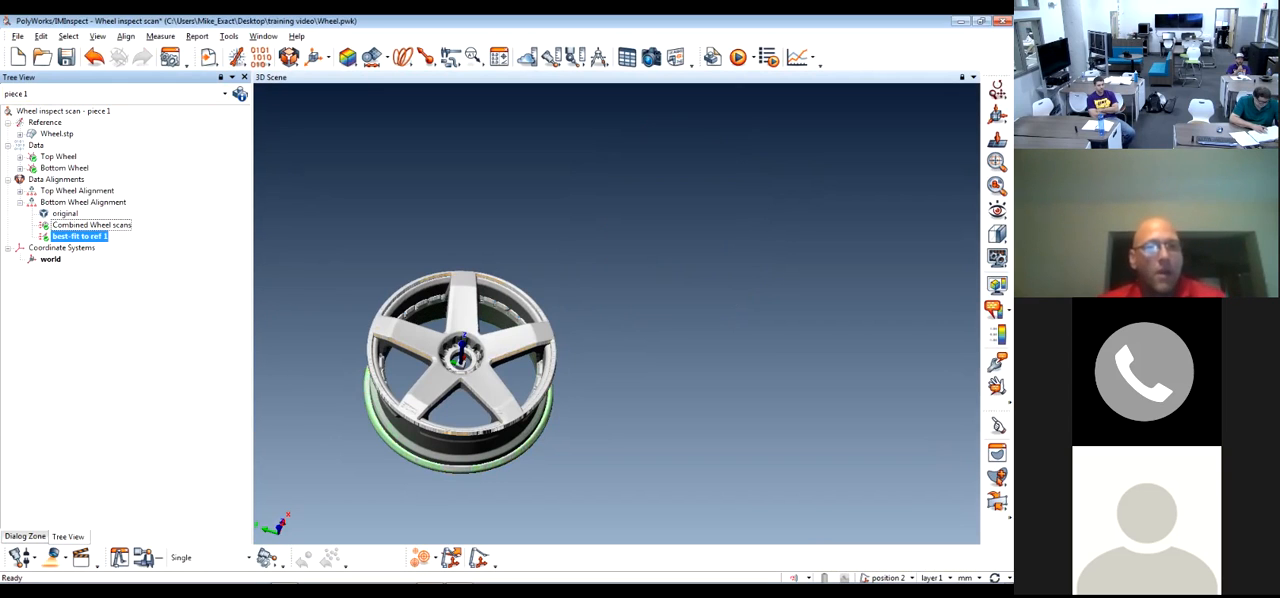
Reduce the display point size and line width of the objects in the 3D scene
drag(460, 430, 462, 350)
middle_drag(462, 350, 510, 294)
click(997, 235)
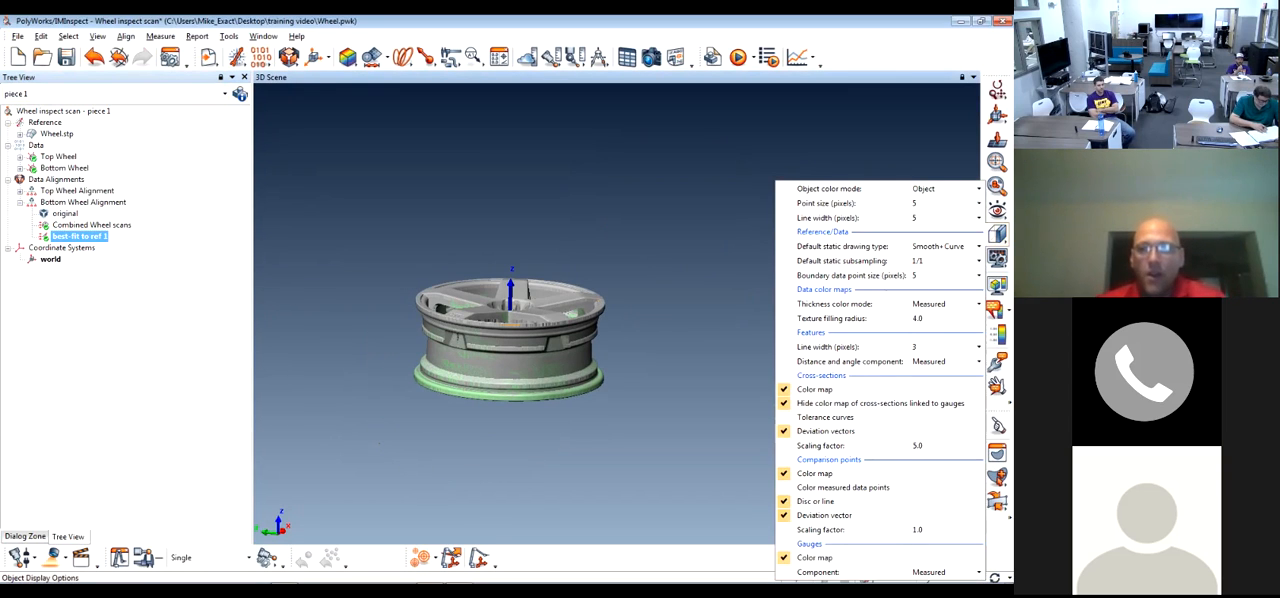
click(979, 203)
click(759, 202)
click(979, 218)
click(758, 216)
scroll(505, 300, up, 5)
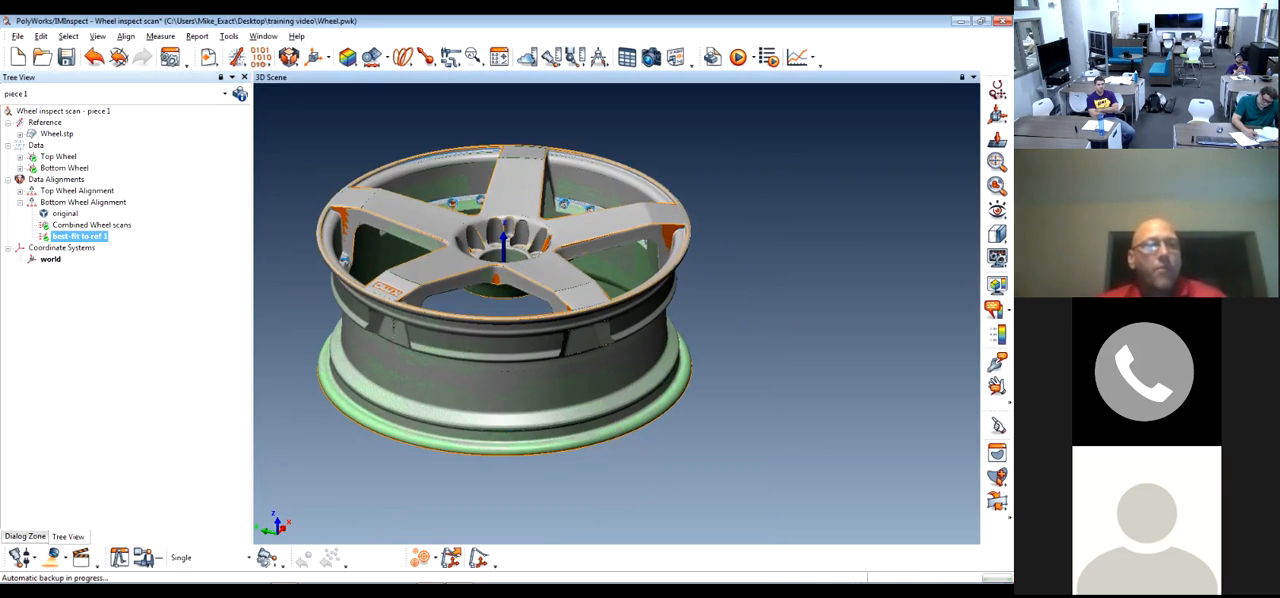
Start a best-fit of the Top Wheel and Bottom Wheel scans to Wheel.stp with Point Pairs prealignment
click(58, 157)
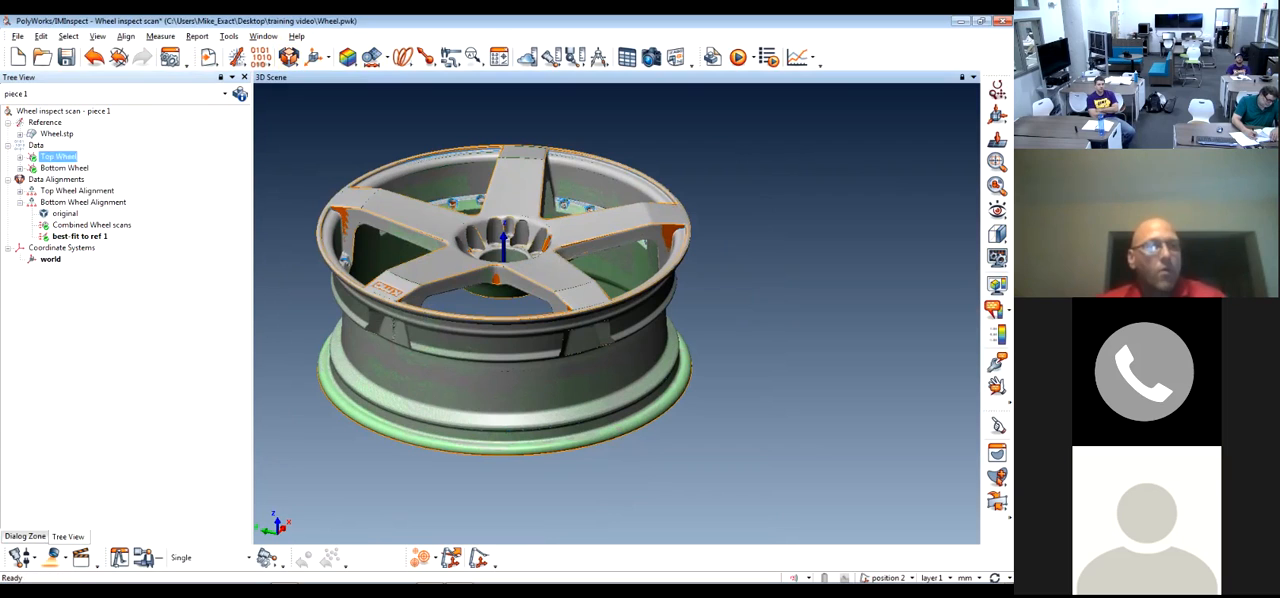
ctrl+click(64, 168)
ctrl+click(56, 133)
click(289, 57)
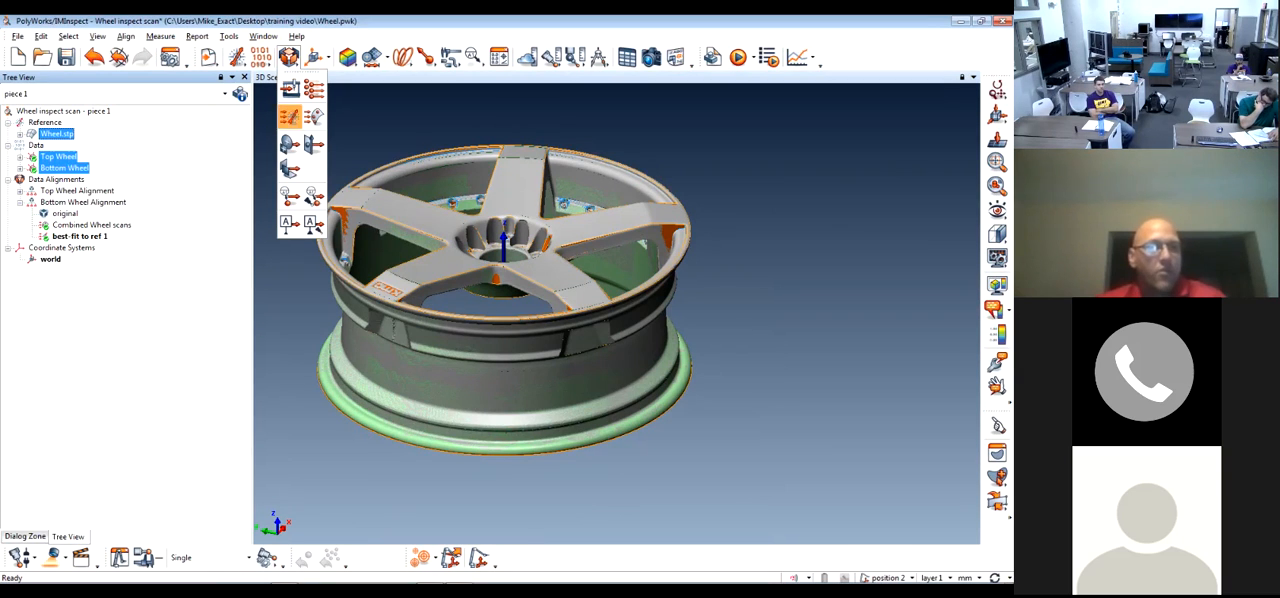
click(289, 116)
click(155, 170)
click(84, 189)
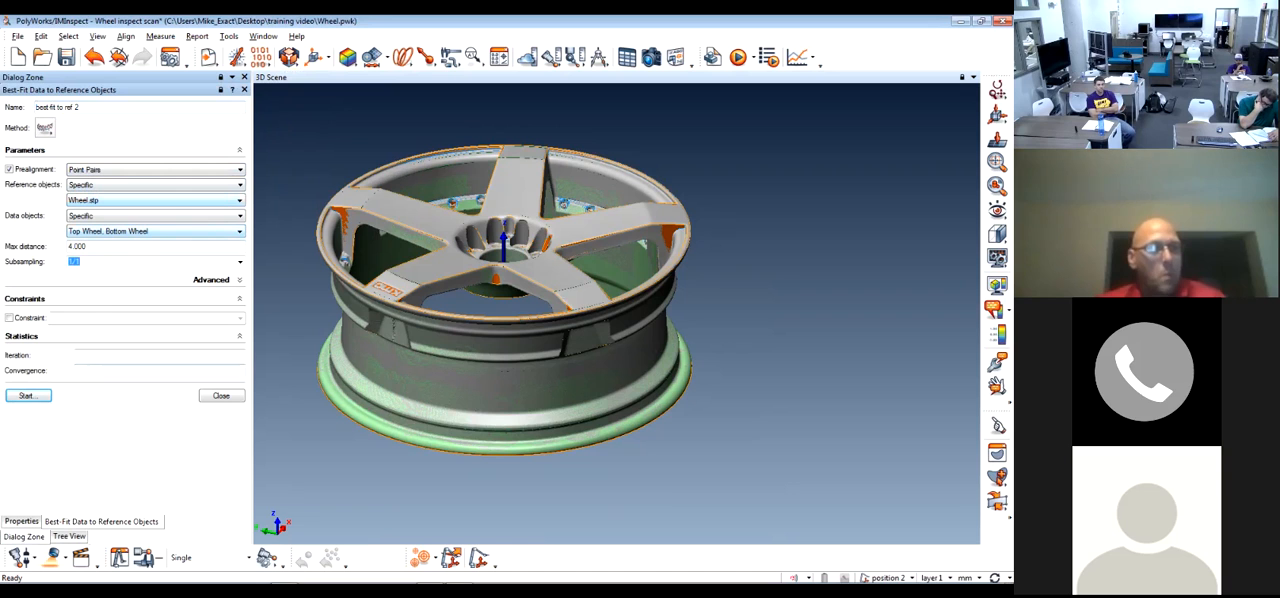
click(26, 395)
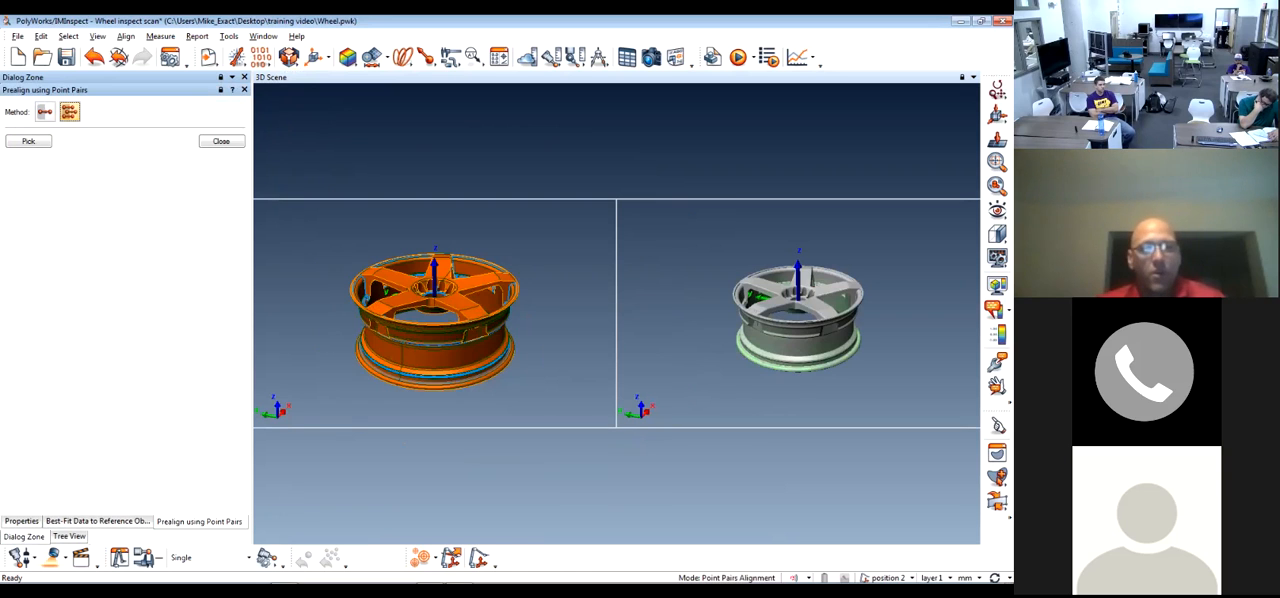
Orient the reference wheel so the valve hole between two rim pockets faces the view
mouse_move(480, 360)
mouse_down()
mouse_move(480, 330)
mouse_move(475, 340)
mouse_up()
scroll(480, 350, up, 3)
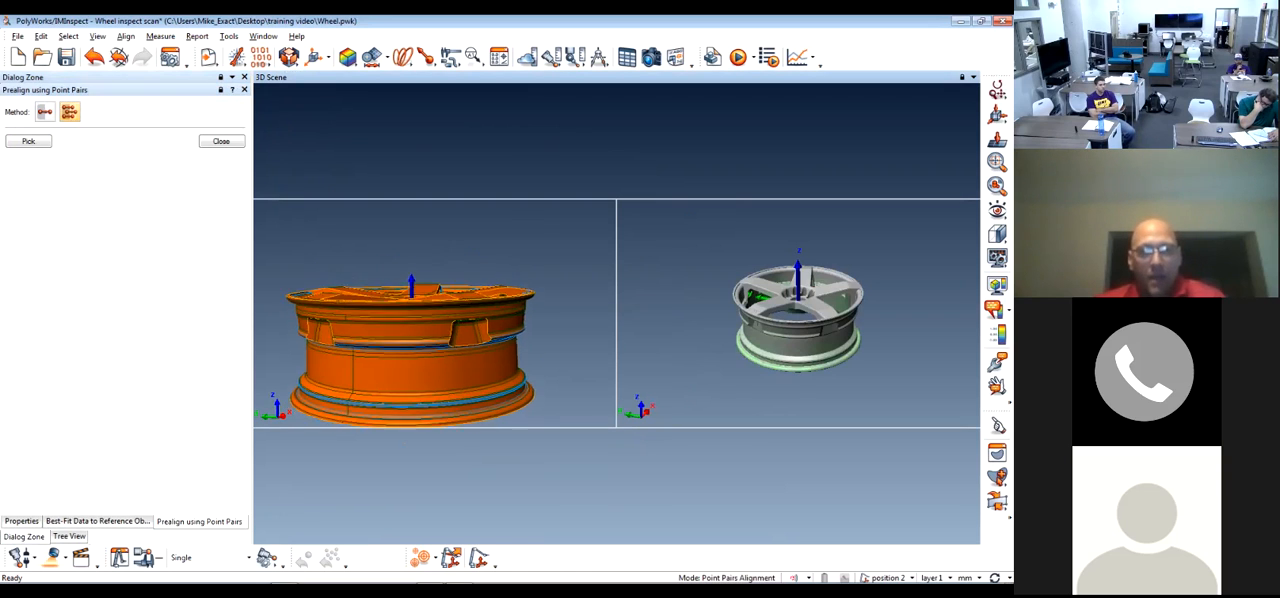
middle_drag(475, 375, 496, 325)
drag(450, 325, 470, 318)
middle_drag(470, 318, 415, 365)
drag(415, 365, 480, 315)
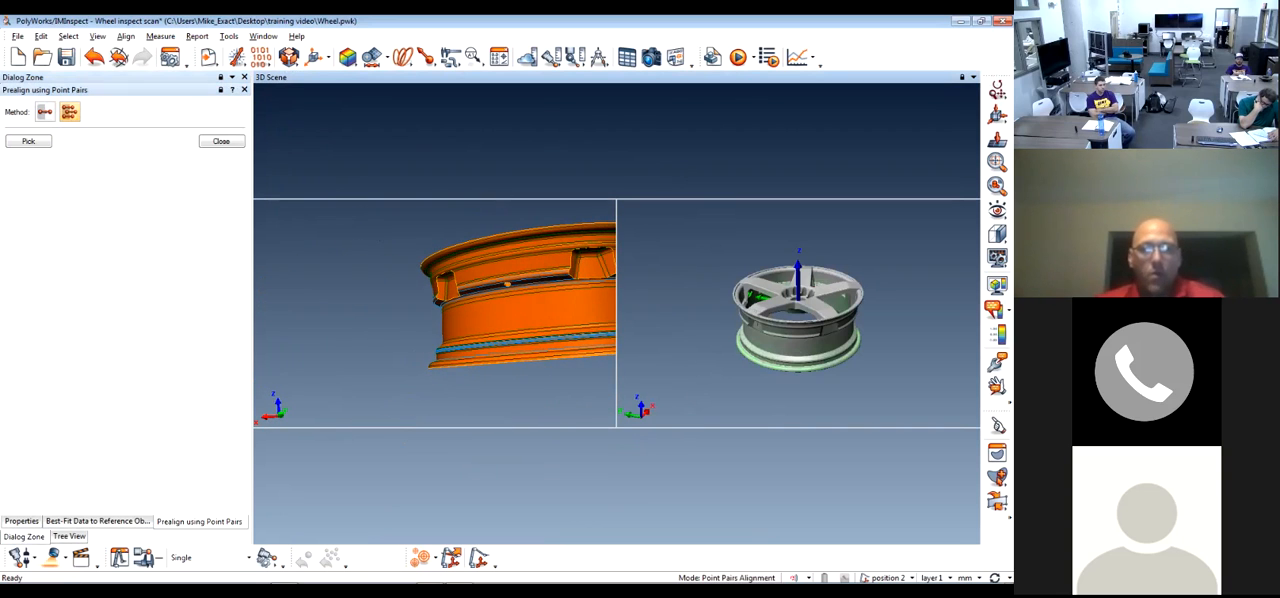
middle_drag(480, 315, 375, 340)
mouse_move(375, 340)
mouse_down()
mouse_move(365, 375)
mouse_move(365, 325)
mouse_up()
middle_drag(365, 325, 396, 328)
drag(396, 328, 388, 320)
middle_drag(388, 320, 425, 298)
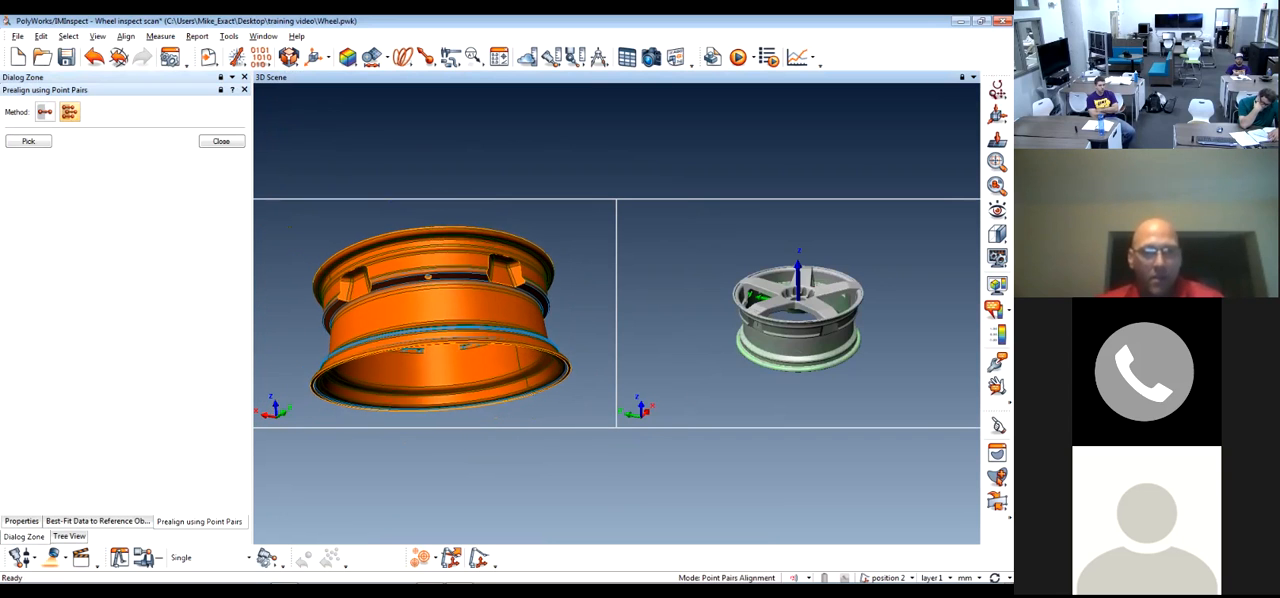
right_drag(425, 298, 425, 340)
mouse_move(425, 330)
mouse_down()
mouse_move(436, 348)
mouse_move(422, 354)
mouse_move(425, 336)
mouse_up()
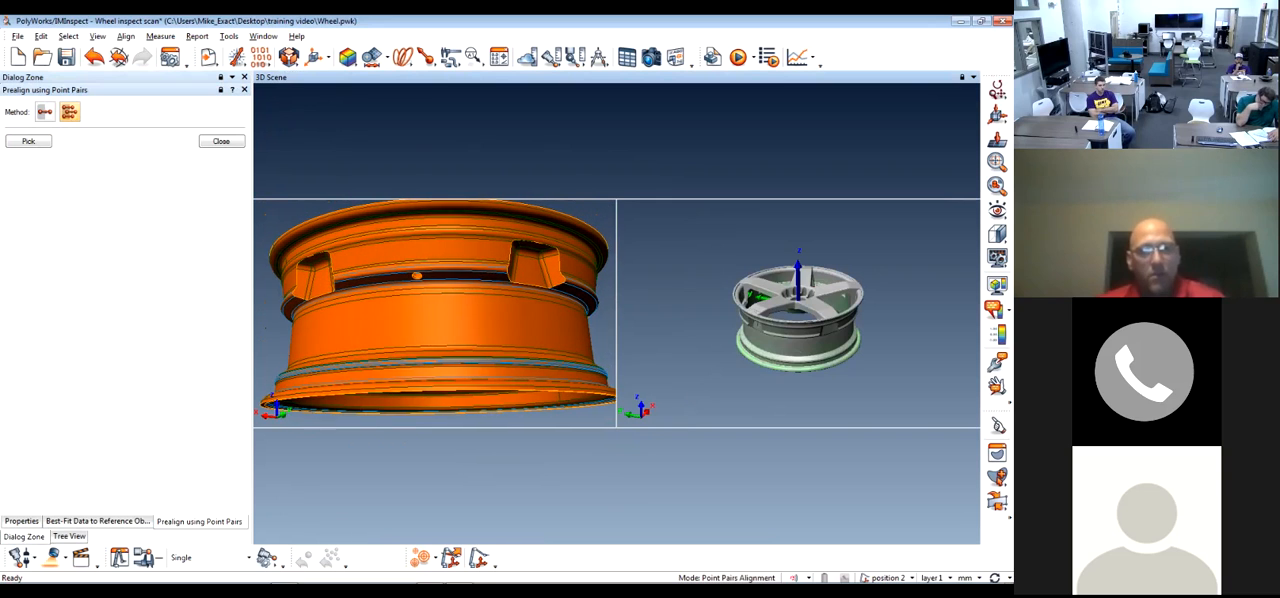
right_drag(425, 334, 425, 362)
Orient the scanned wheel to match the reference, with its valve hole between the same two rim pockets
drag(800, 345, 805, 296)
right_drag(805, 298, 805, 345)
middle_drag(805, 345, 827, 254)
drag(810, 300, 872, 316)
middle_drag(872, 330, 782, 180)
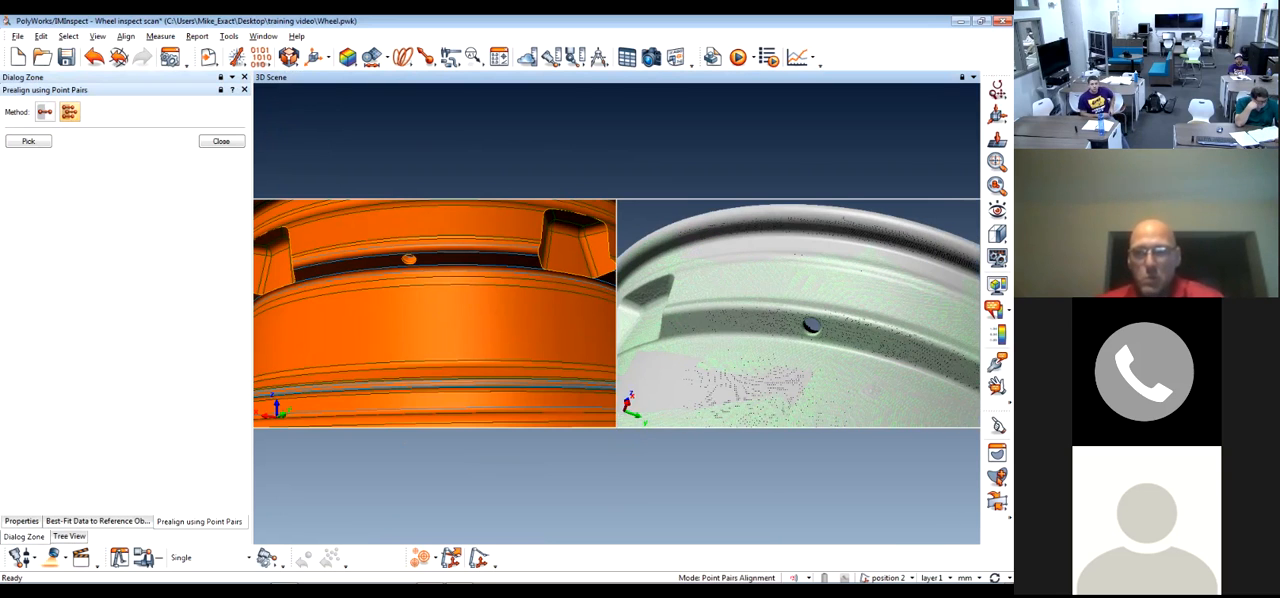
drag(806, 300, 808, 340)
right_drag(808, 340, 808, 300)
mouse_move(808, 300)
mouse_down()
mouse_move(780, 294)
mouse_move(806, 318)
mouse_up()
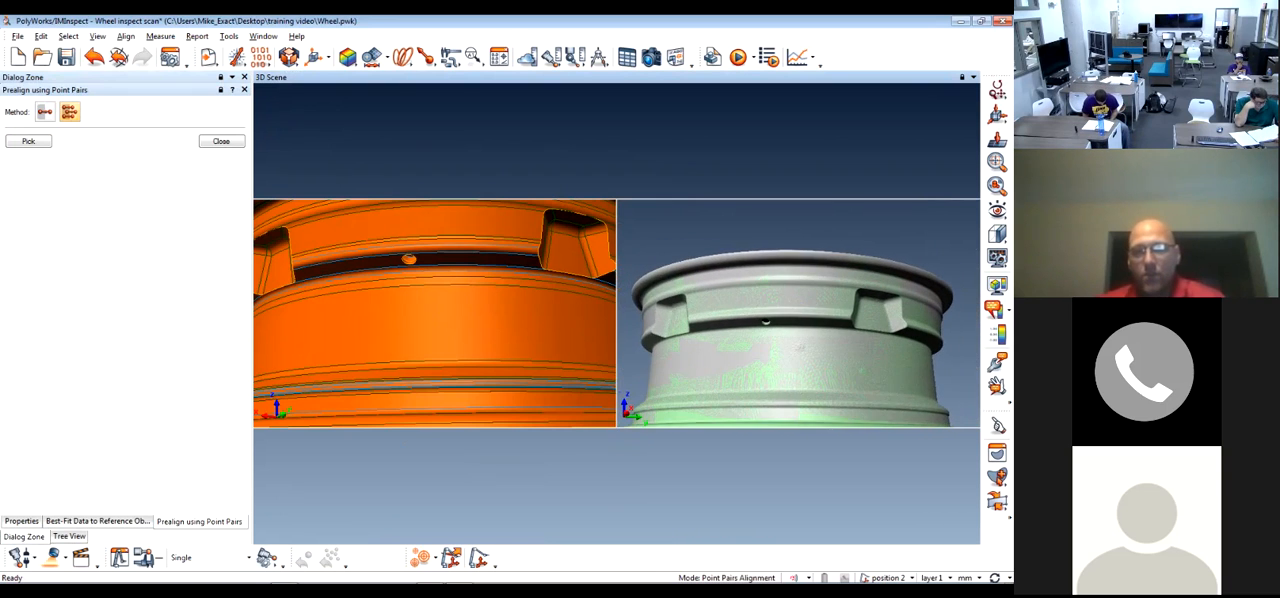
right_drag(802, 325, 800, 367)
middle_drag(800, 367, 812, 321)
drag(812, 321, 820, 314)
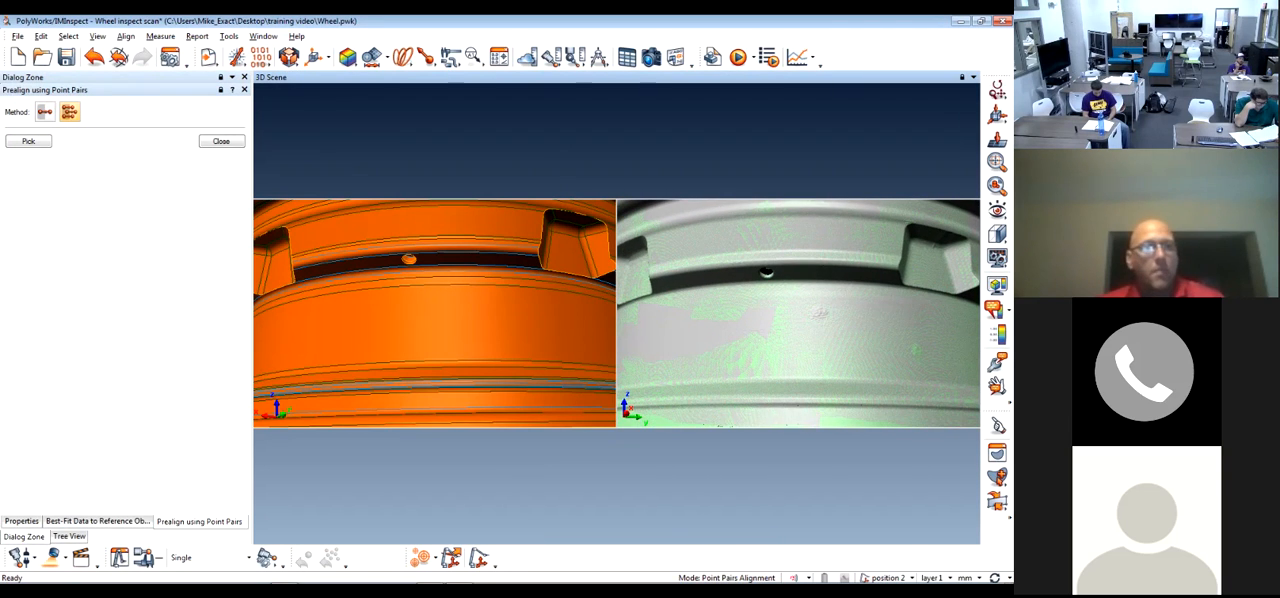
Pick matching point pairs around the valve hole and rim pockets on the reference and scans, and complete the best-fit
click(28, 141)
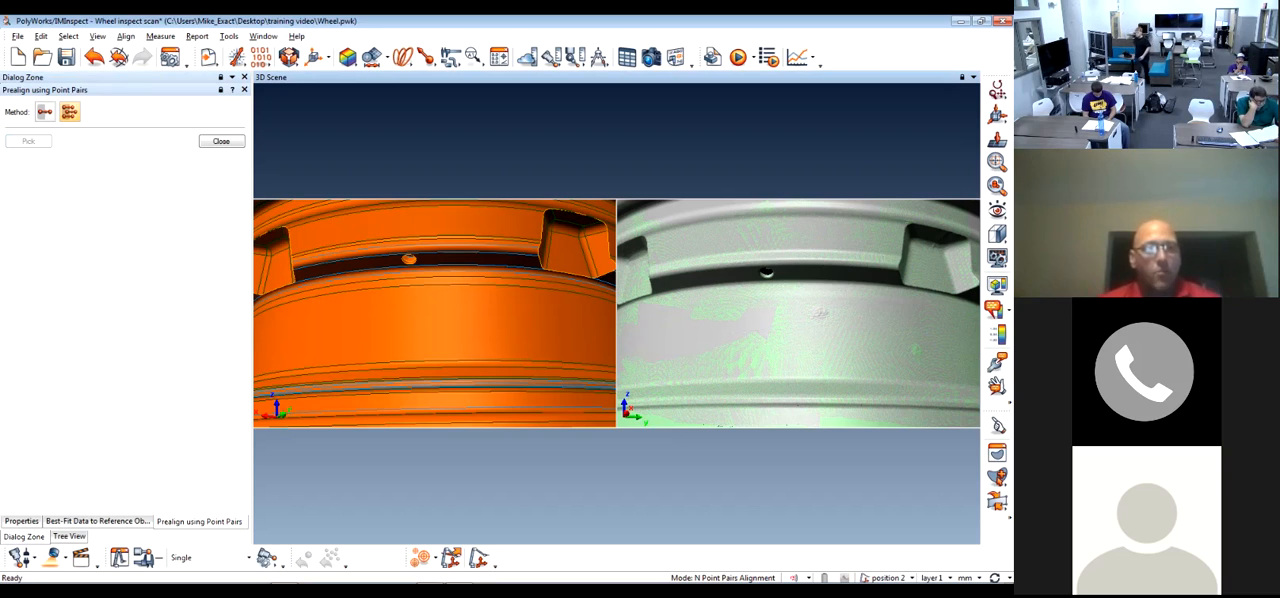
click(268, 289)
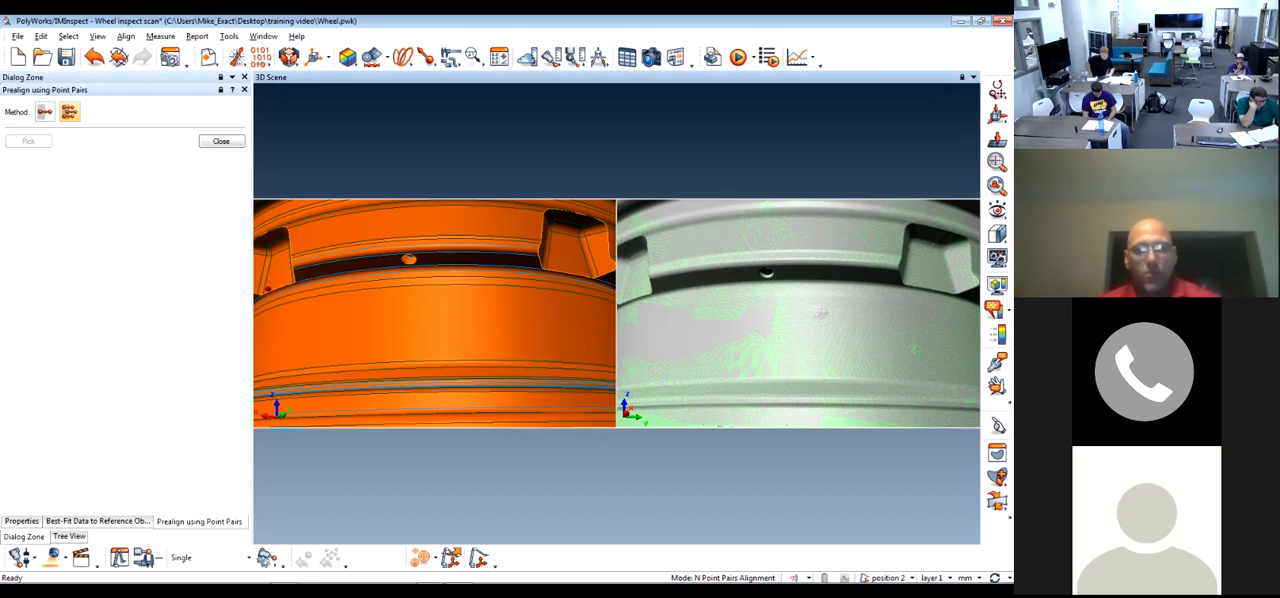
click(622, 299)
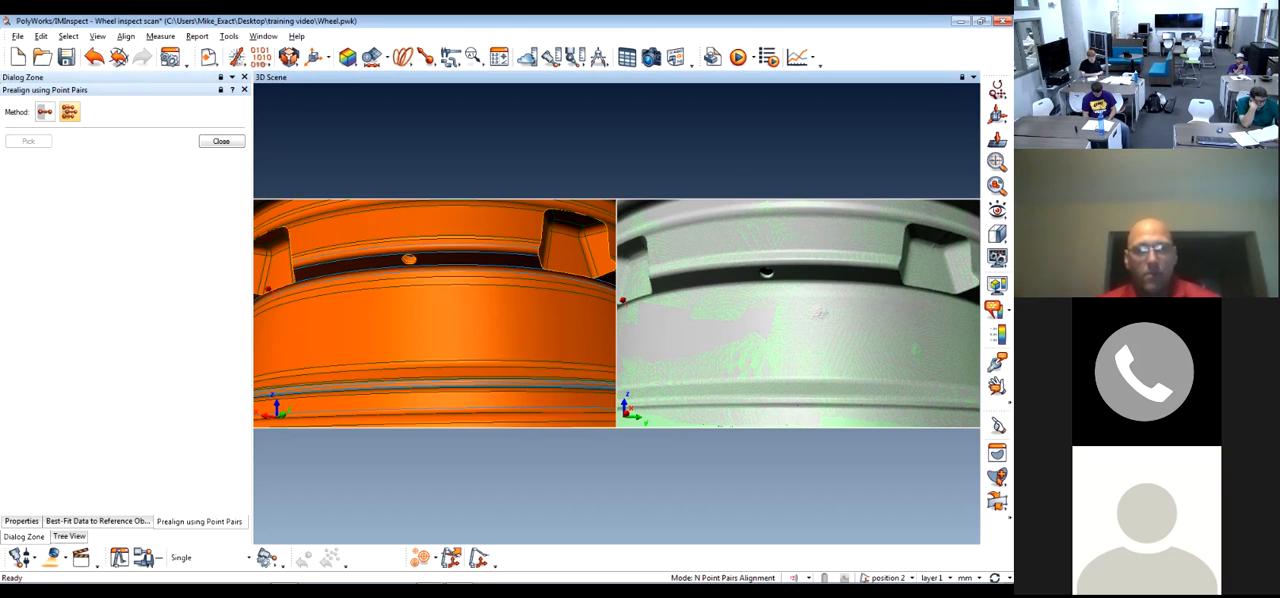
drag(820, 313, 675, 372)
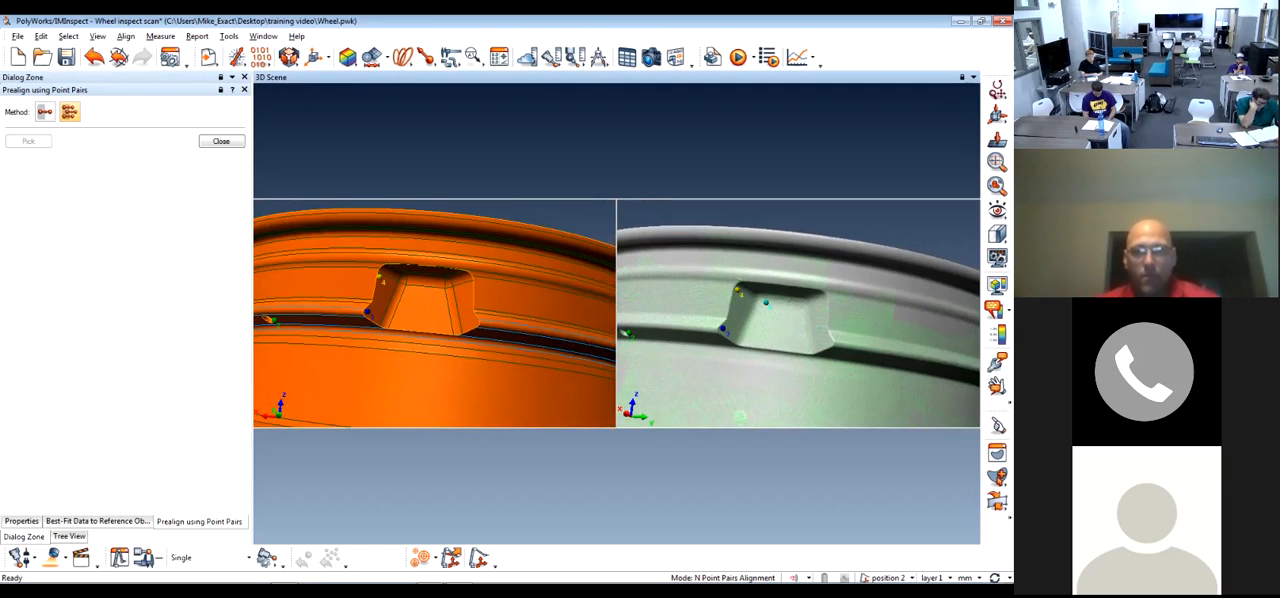
drag(775, 365, 775, 320)
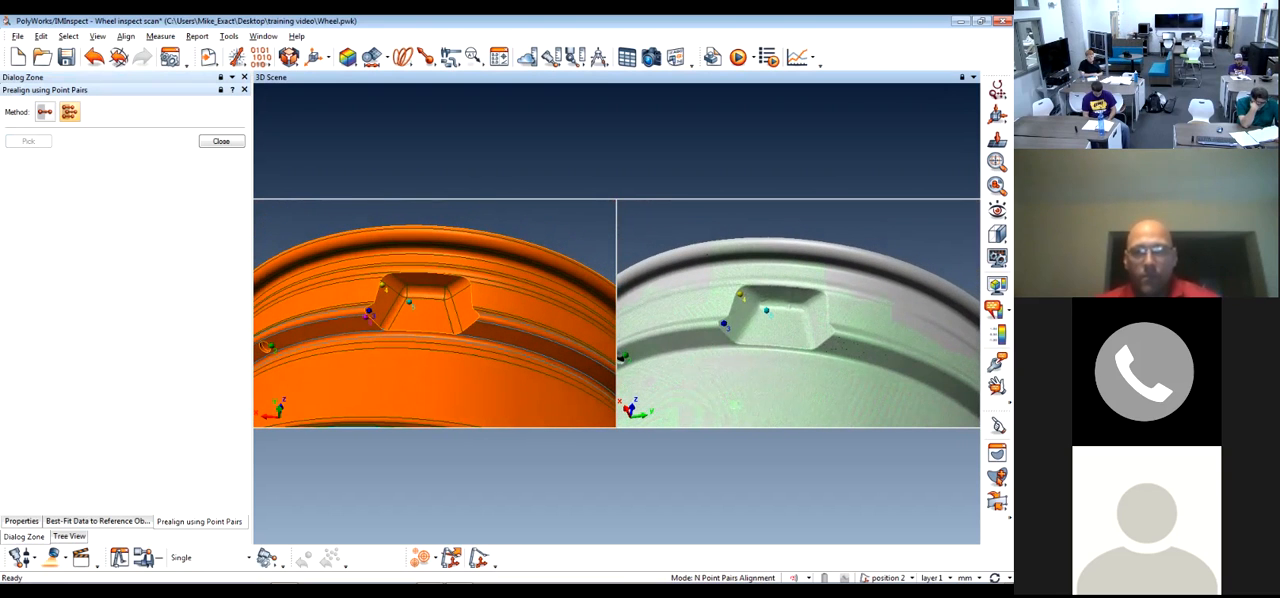
key(Return)
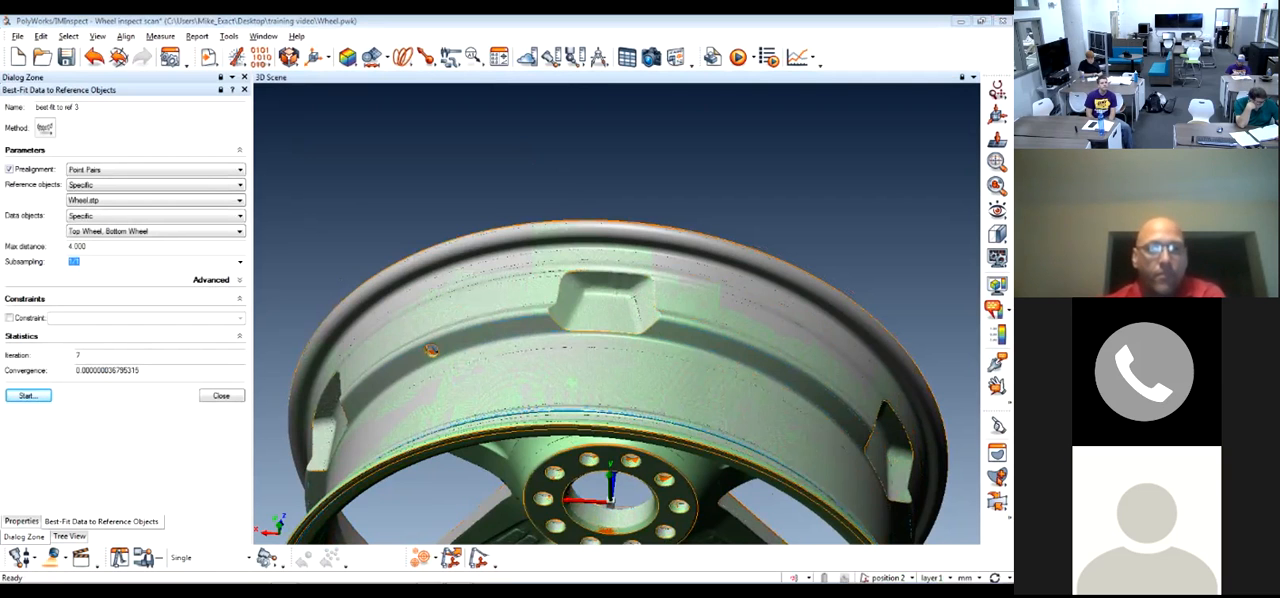
click(221, 396)
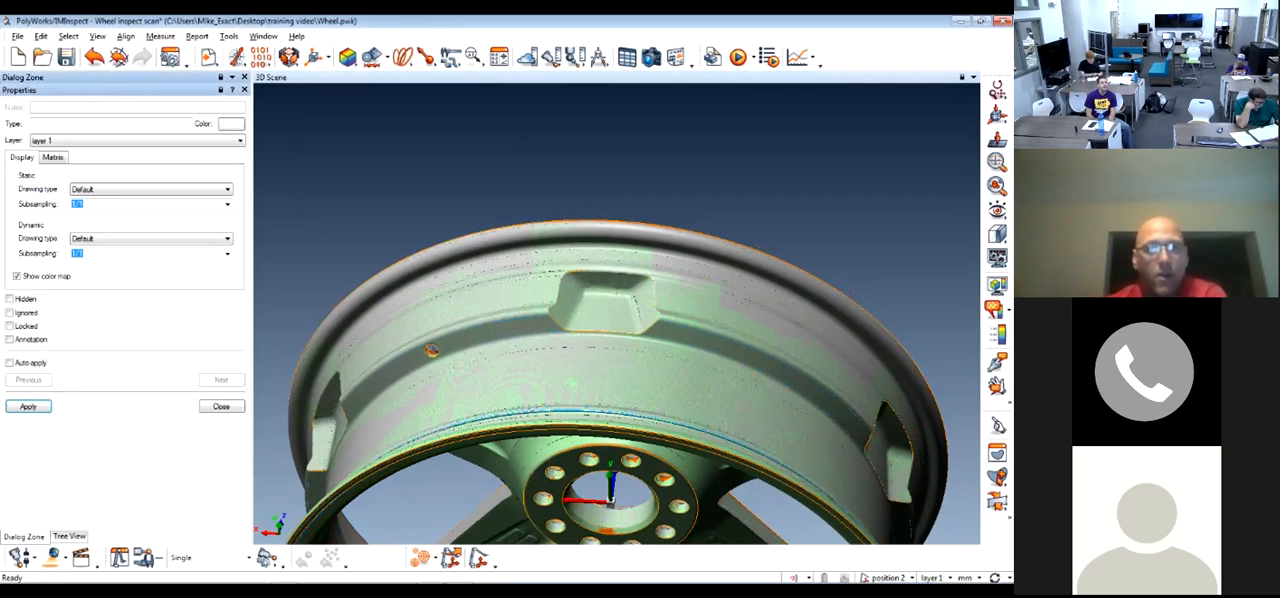
Examine how the scans fit the reference from the rim's underside to the hub's lug holes
scroll(617, 314, down, 5)
middle_drag(617, 314, 599, 293)
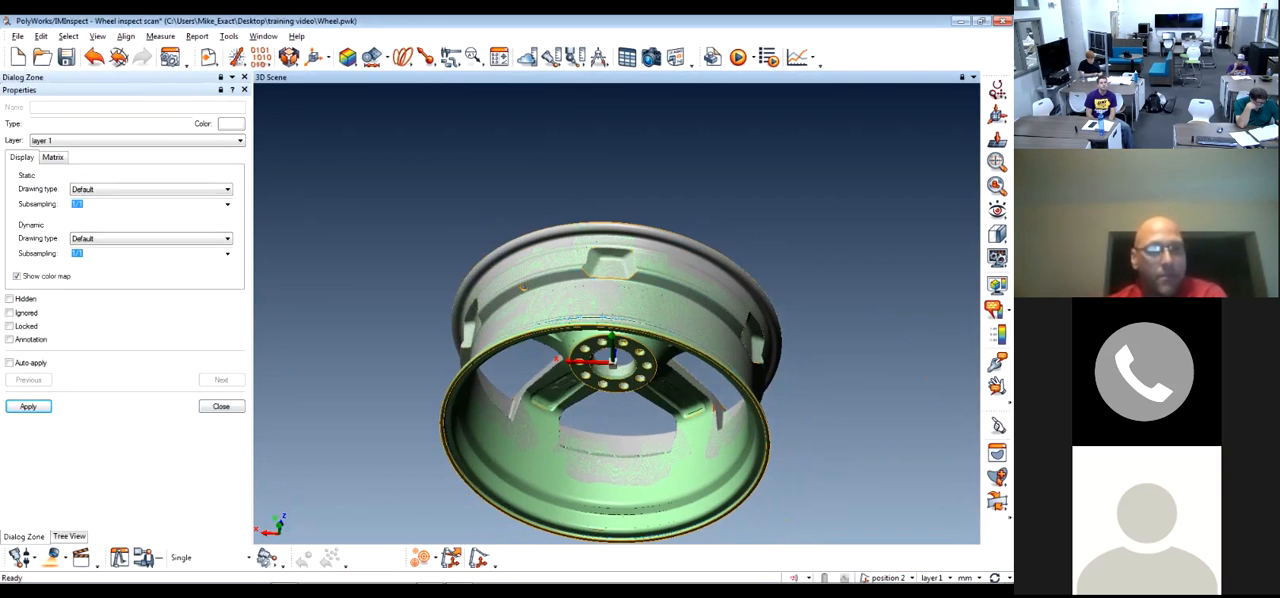
click(221, 406)
drag(520, 284, 562, 328)
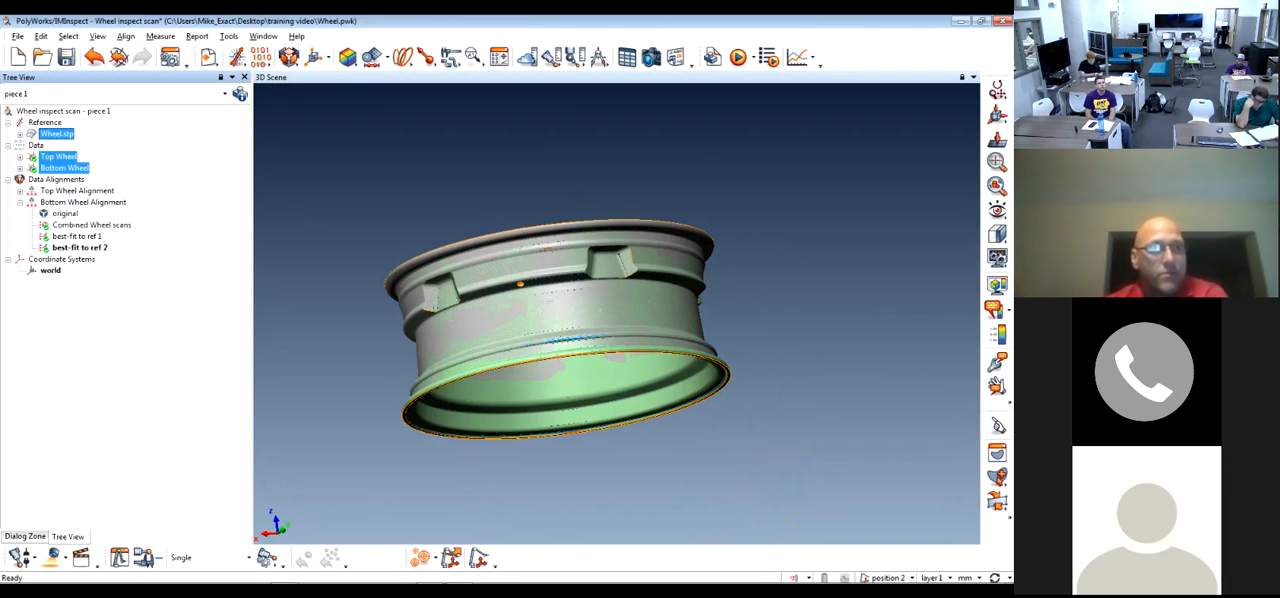
drag(520, 286, 540, 380)
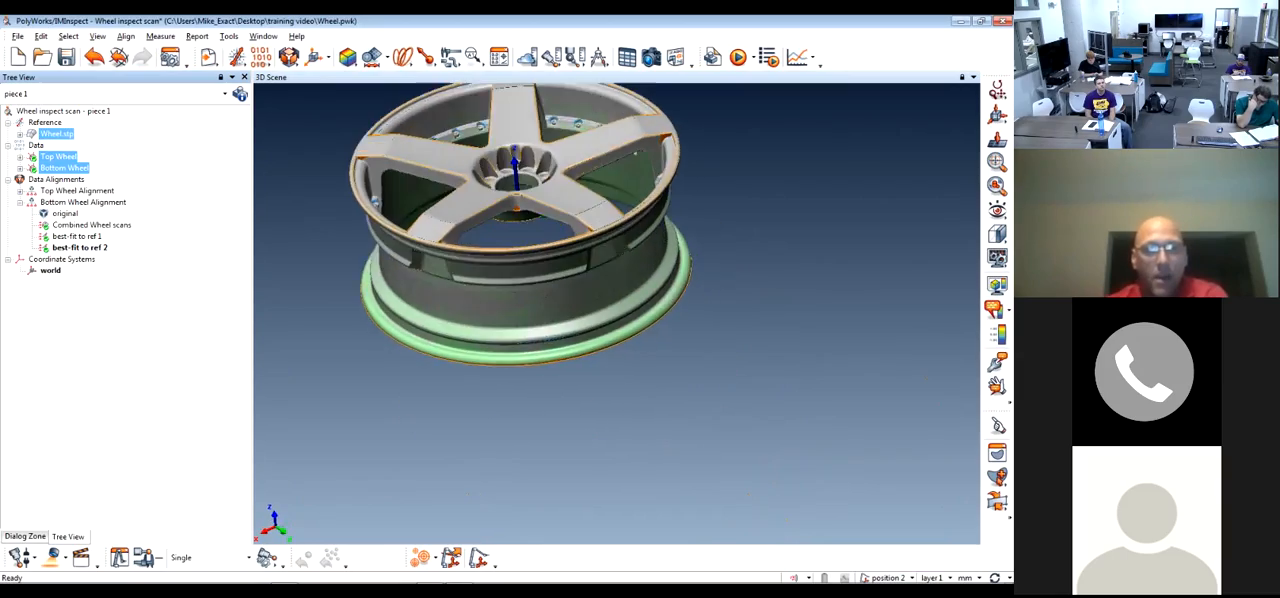
scroll(520, 230, up, 5)
drag(520, 230, 530, 270)
middle_drag(665, 180, 575, 370)
scroll(620, 300, up, 5)
drag(620, 300, 620, 245)
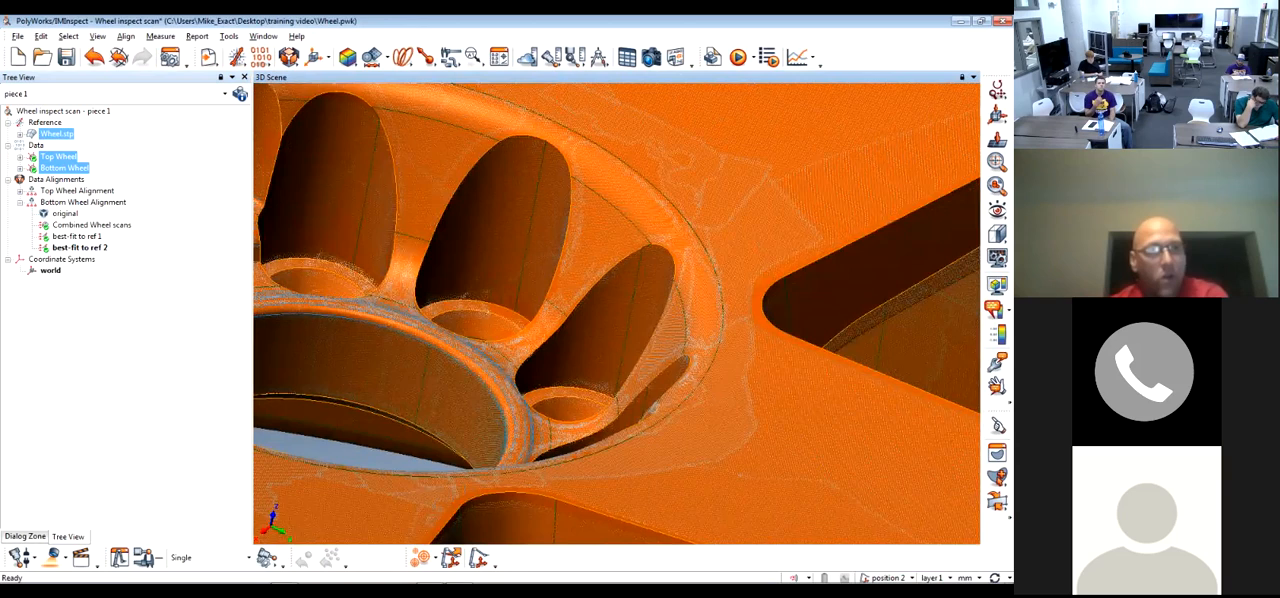
Check the Top Wheel scan's fit around the valve hole and rim with the Bottom Wheel scan temporarily hidden
middle_click(58, 157)
middle_click(64, 168)
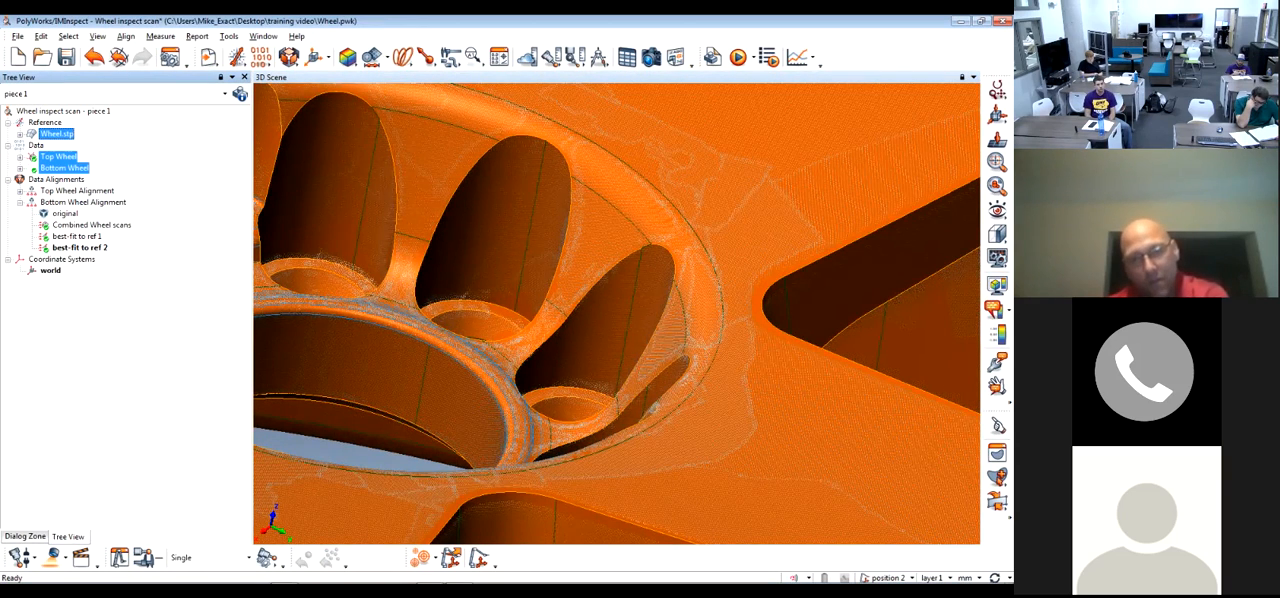
scroll(617, 314, down, 6)
drag(610, 400, 615, 190)
scroll(500, 310, up, 3)
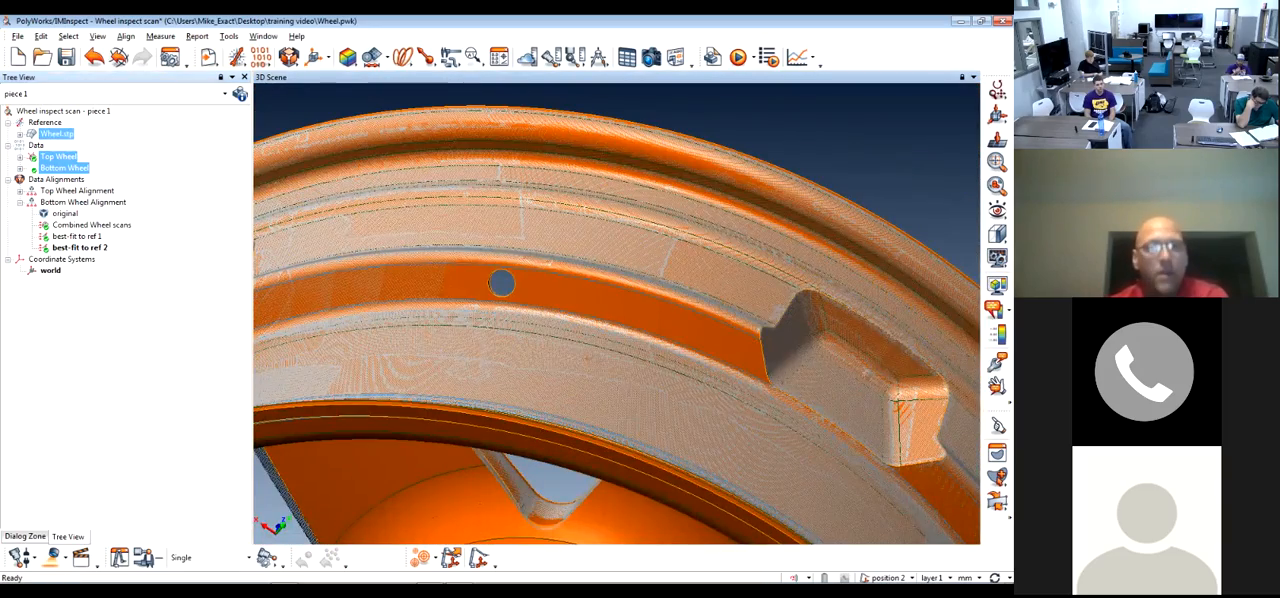
drag(502, 290, 590, 360)
scroll(509, 309, down, 3)
drag(509, 309, 615, 400)
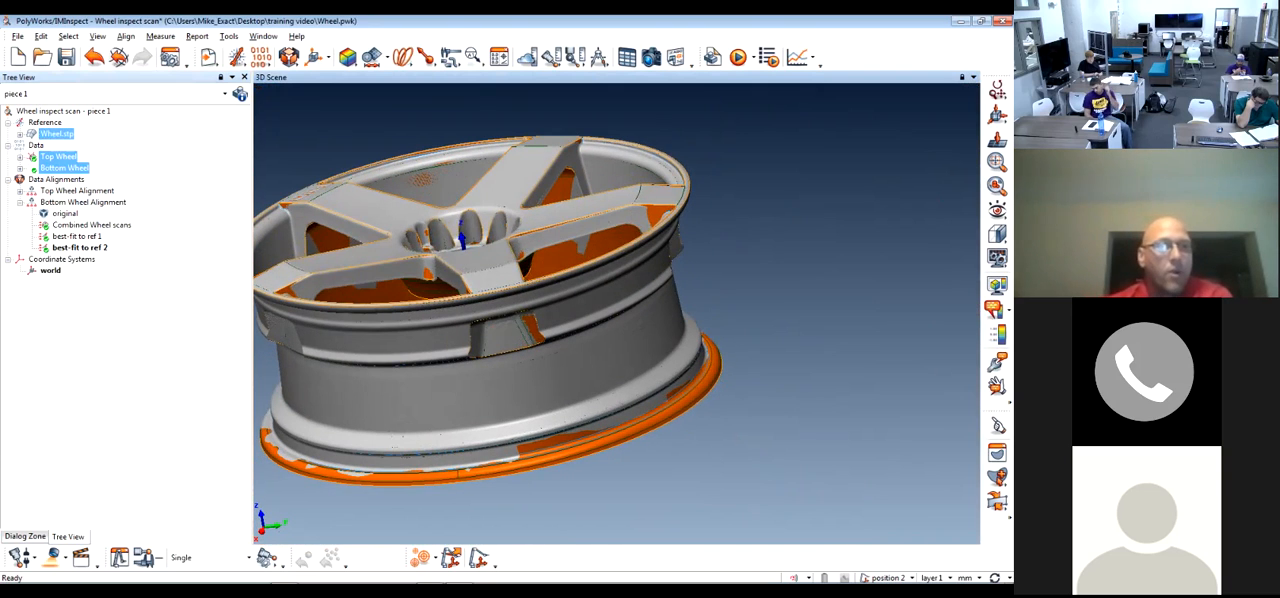
middle_click(64, 168)
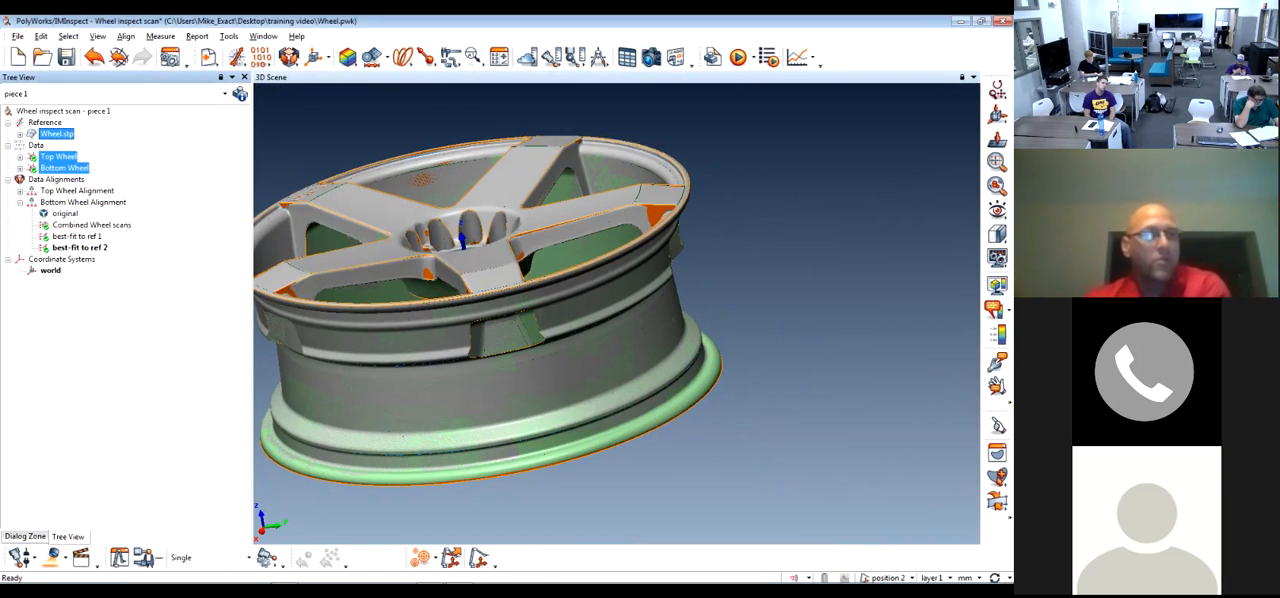
Select both wheel scans and Wheel.stp, and begin measuring data deviations from the reference surfaces
click(65, 168)
ctrl+click(58, 157)
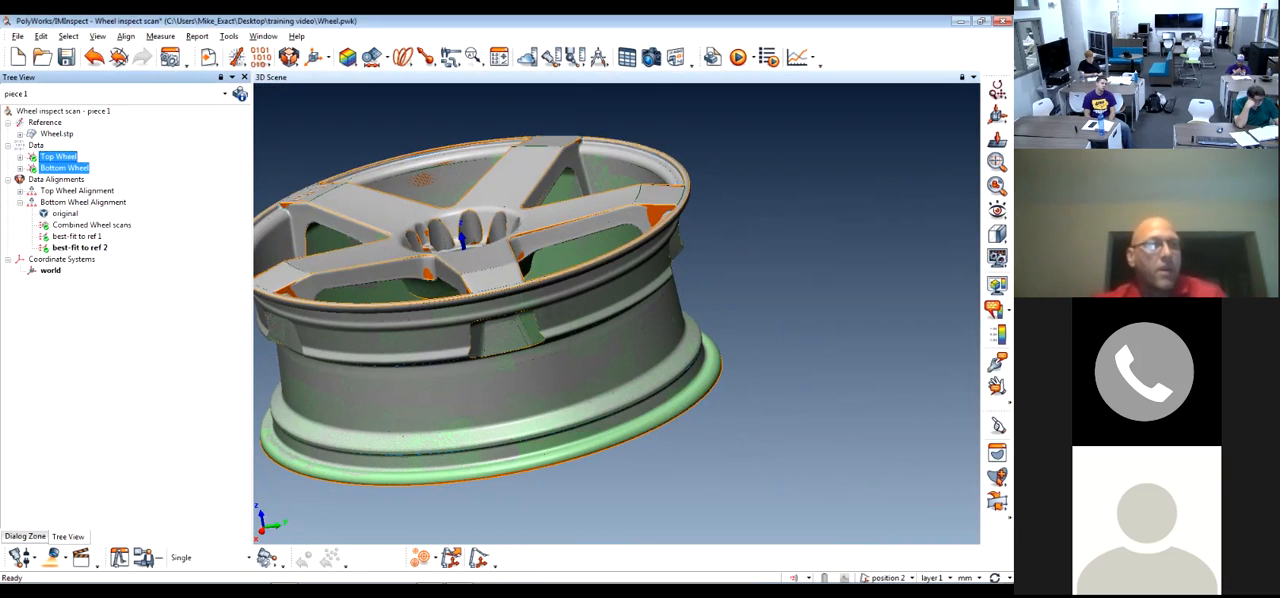
ctrl+click(57, 134)
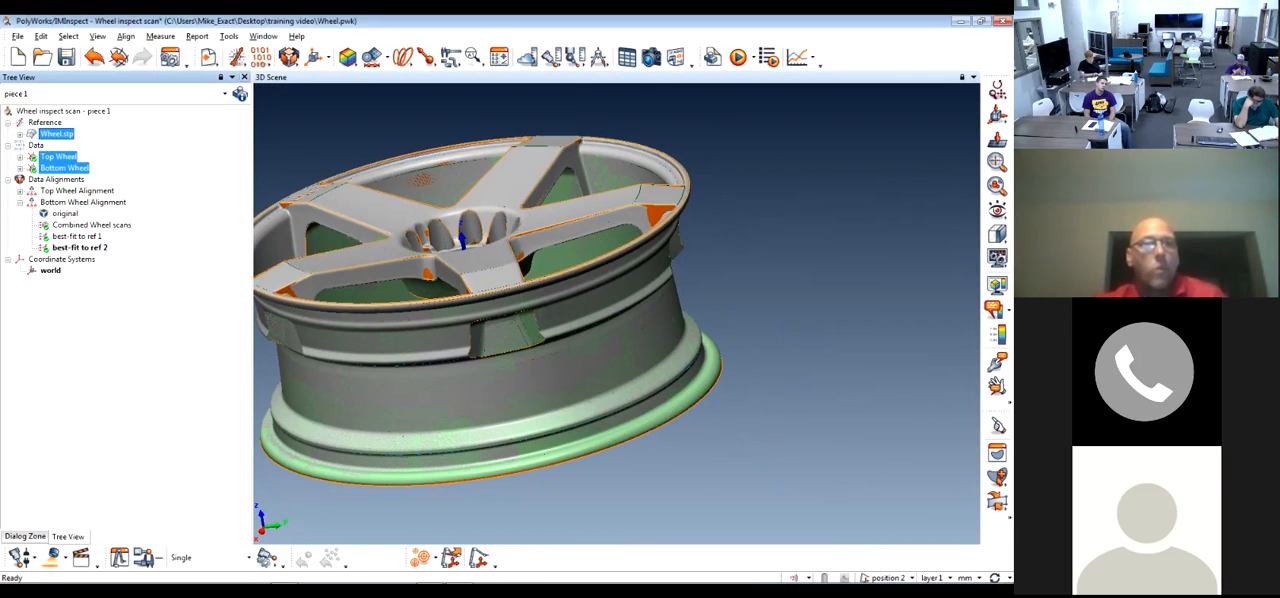
click(347, 58)
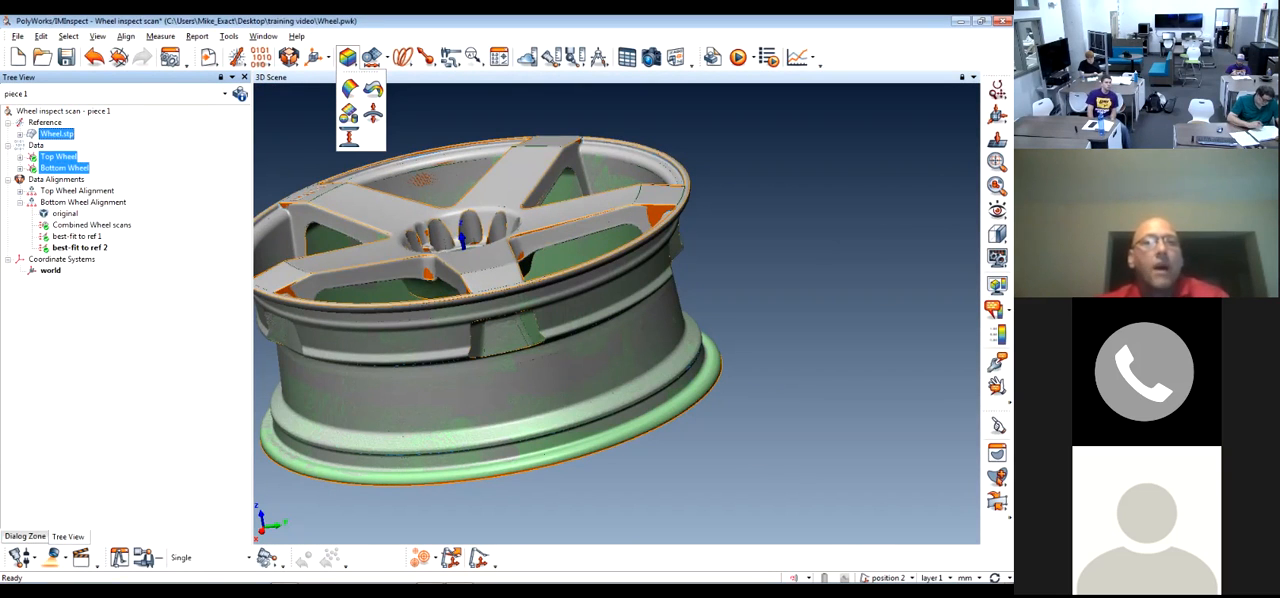
click(349, 89)
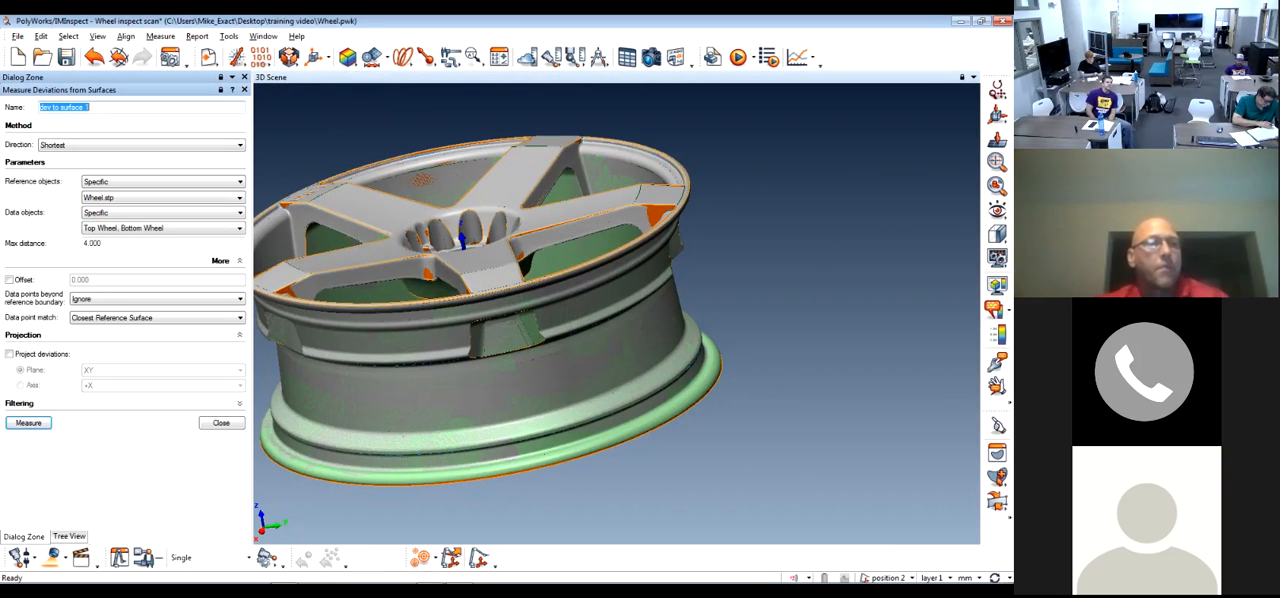
Set the surface deviation measurement direction to Along Axis
click(142, 145)
click(142, 156)
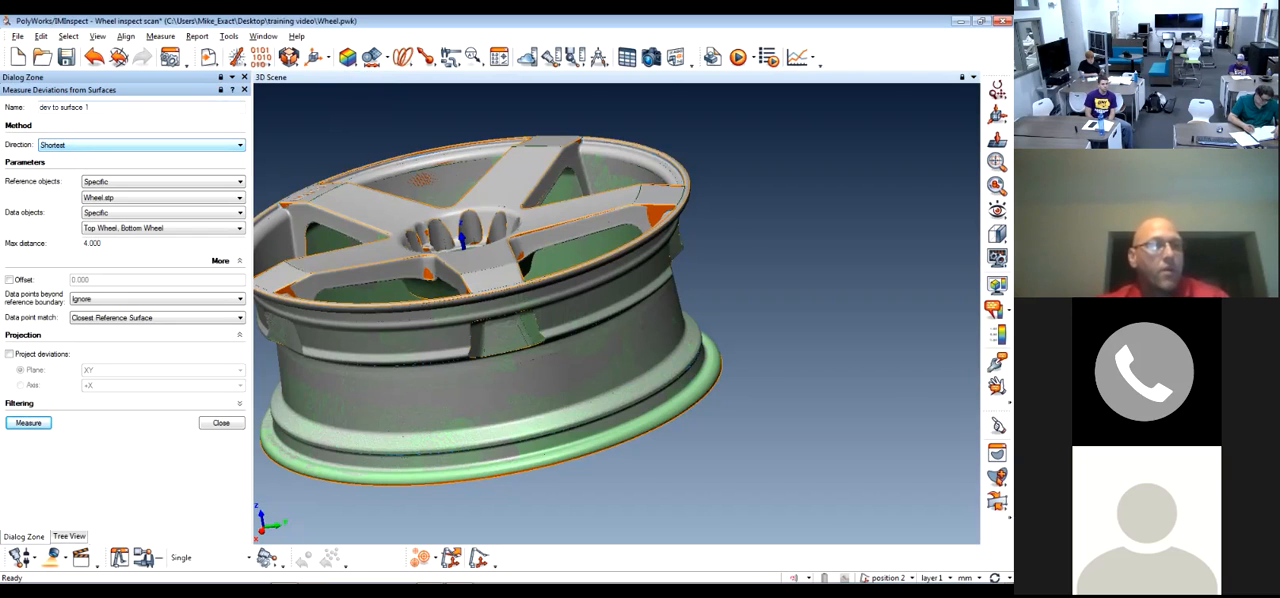
click(142, 145)
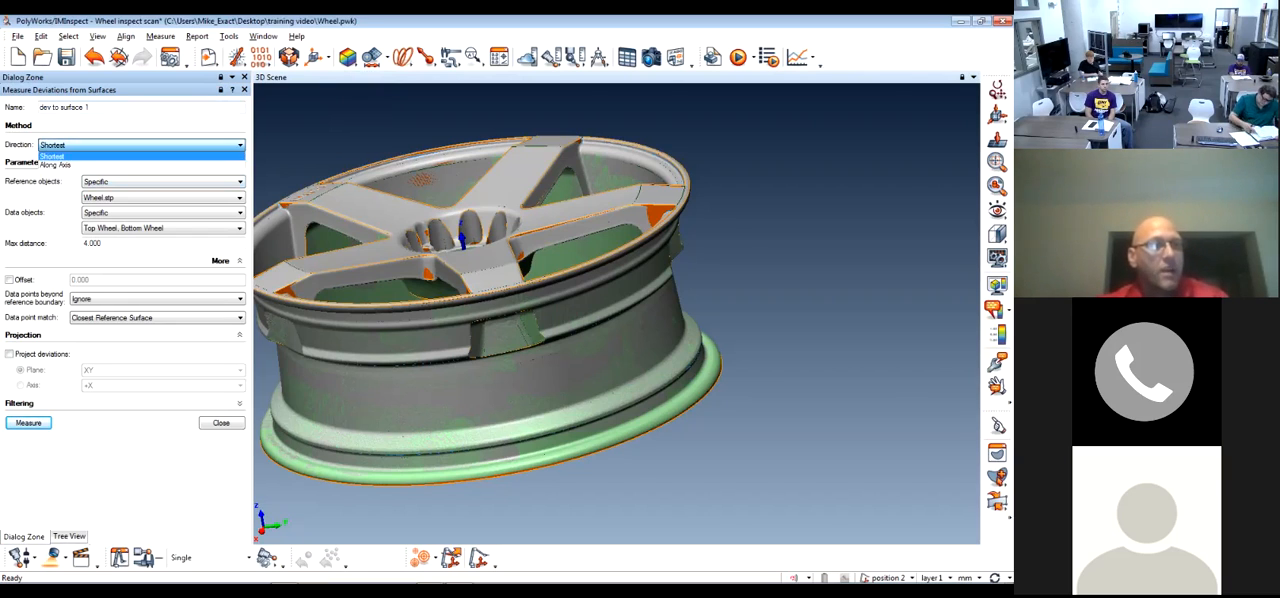
click(142, 166)
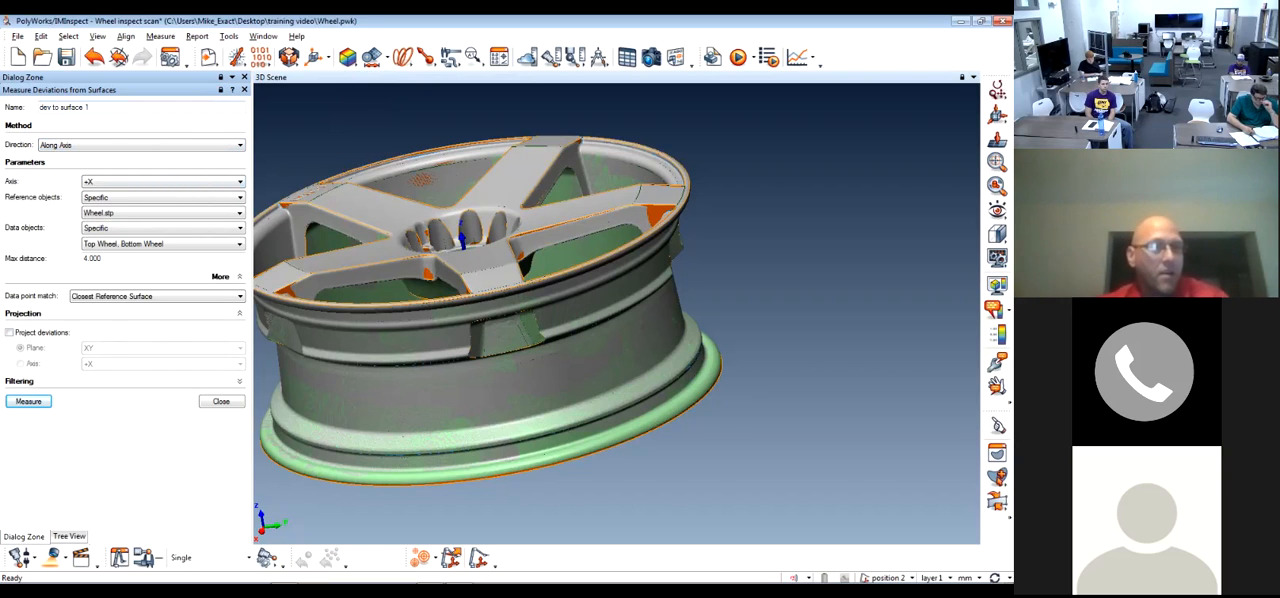
Set the deviation direction to Shortest, keeping Wheel.stp as the reference object and both wheel scans as the data objects
click(142, 145)
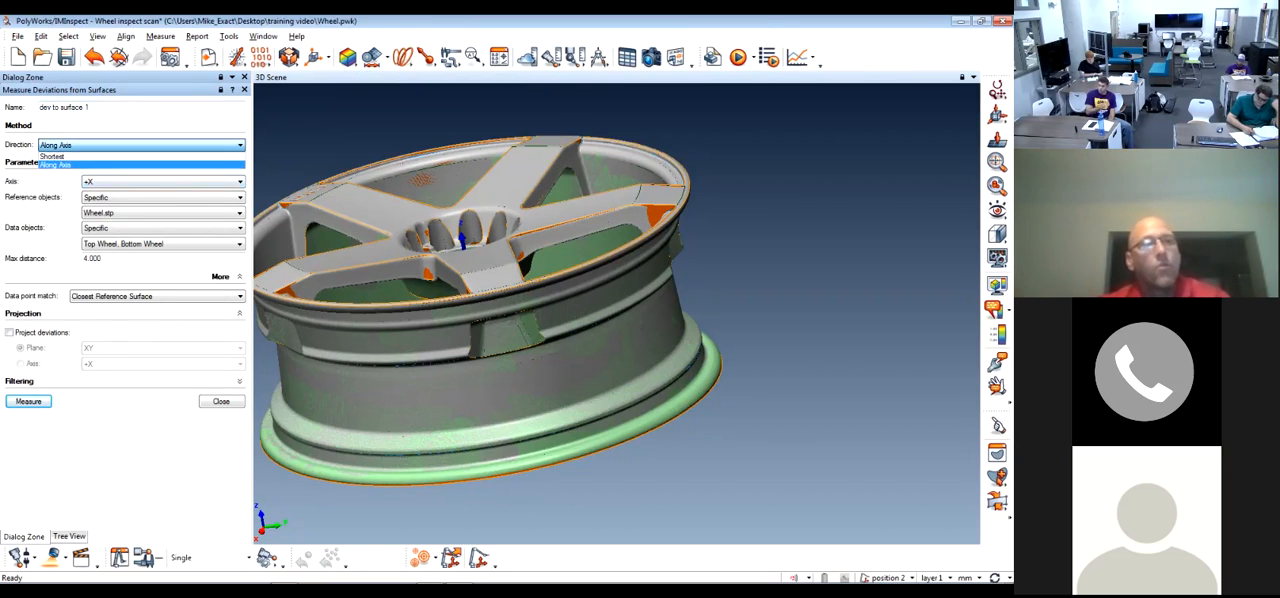
click(142, 156)
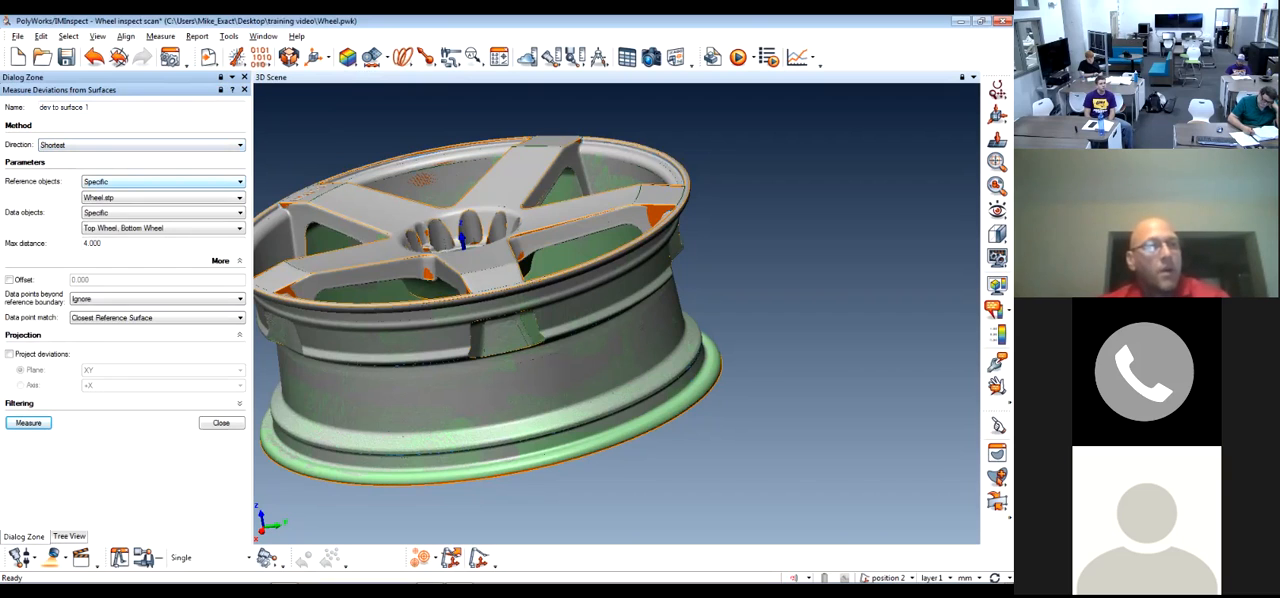
click(160, 181)
click(160, 182)
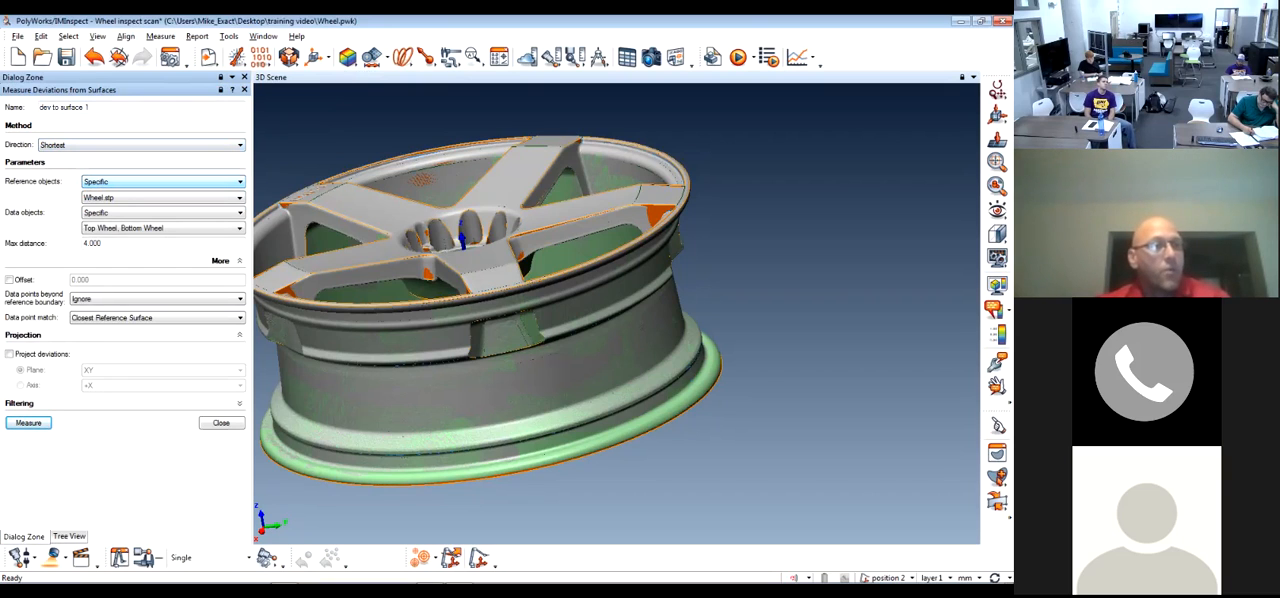
click(160, 197)
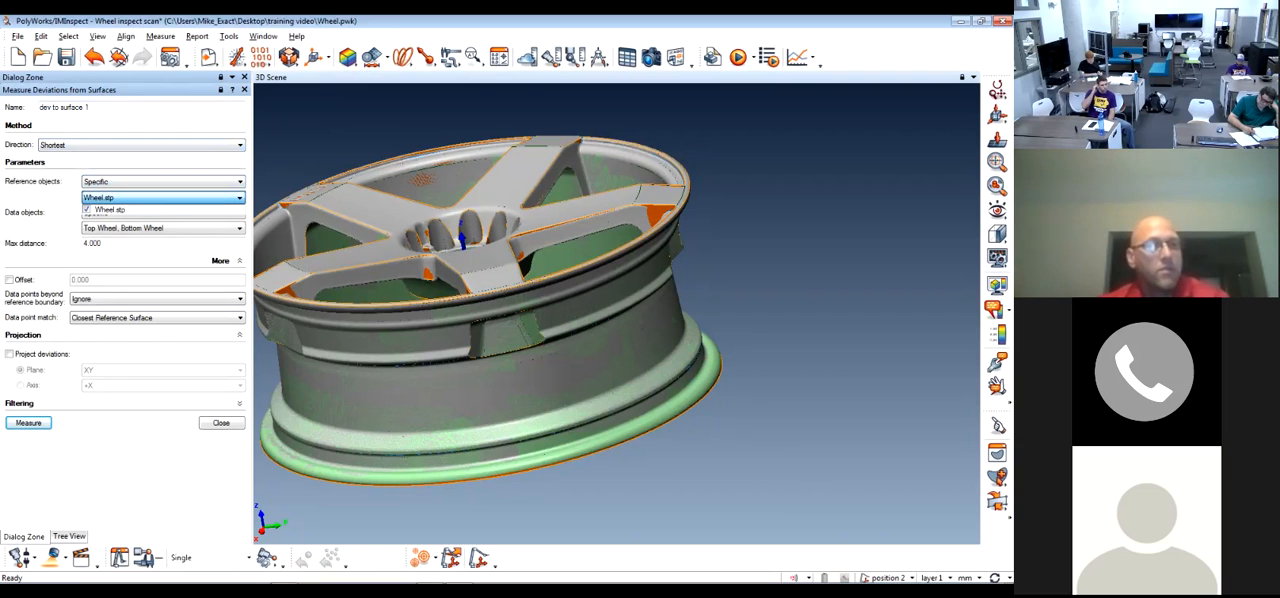
click(160, 197)
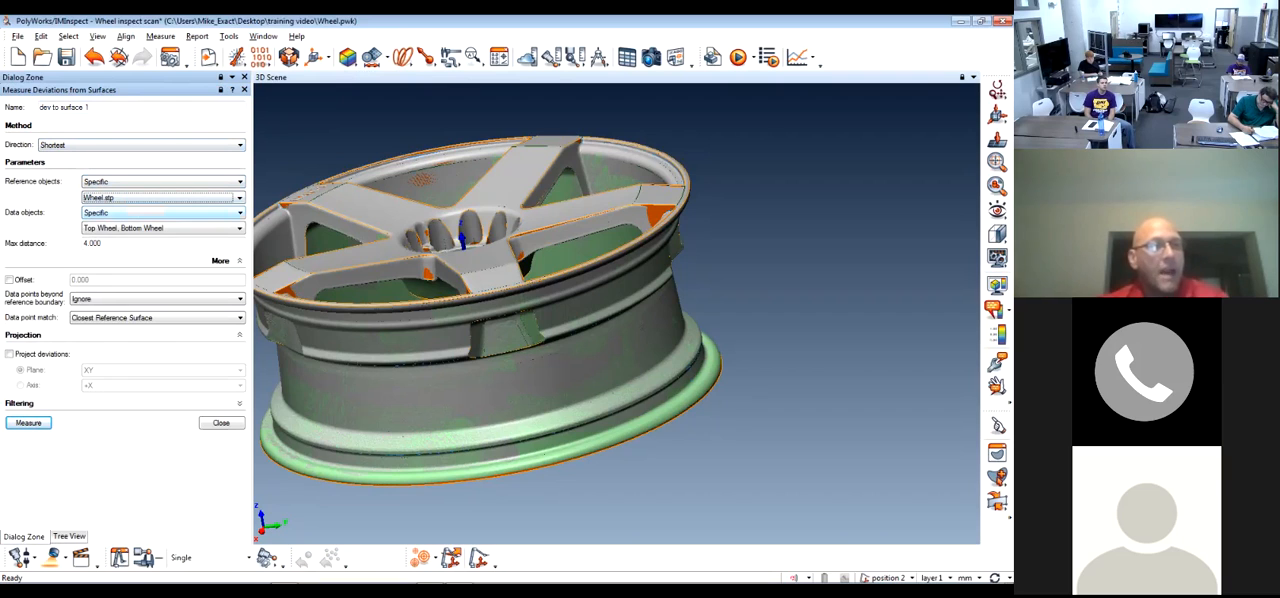
click(160, 213)
click(160, 213)
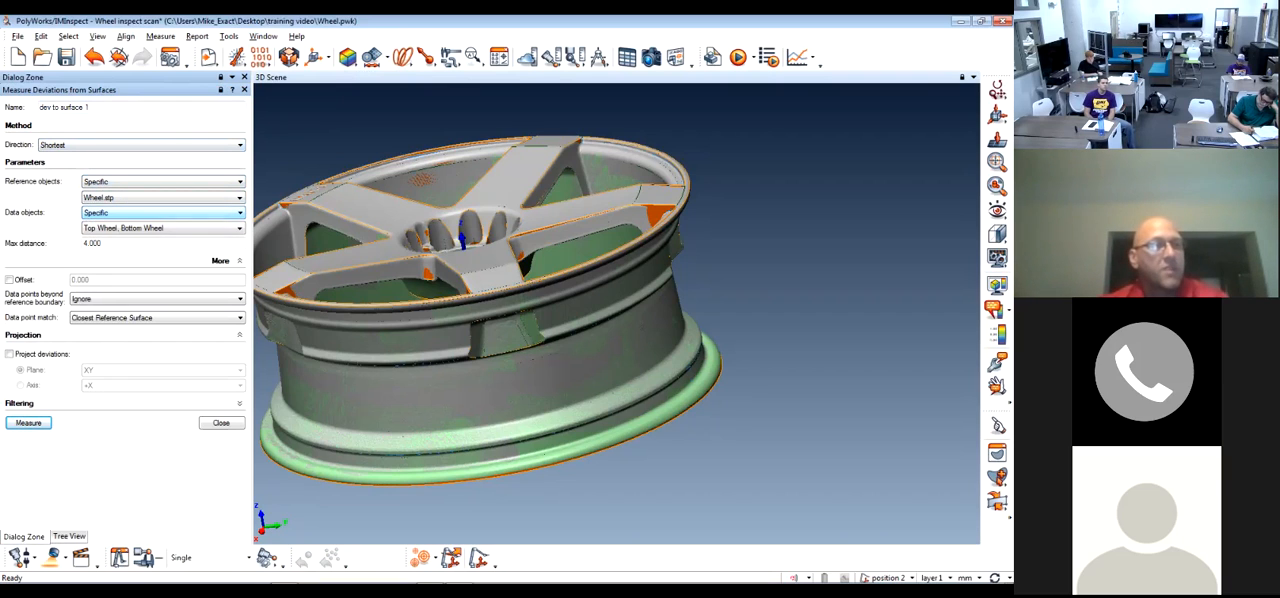
click(160, 228)
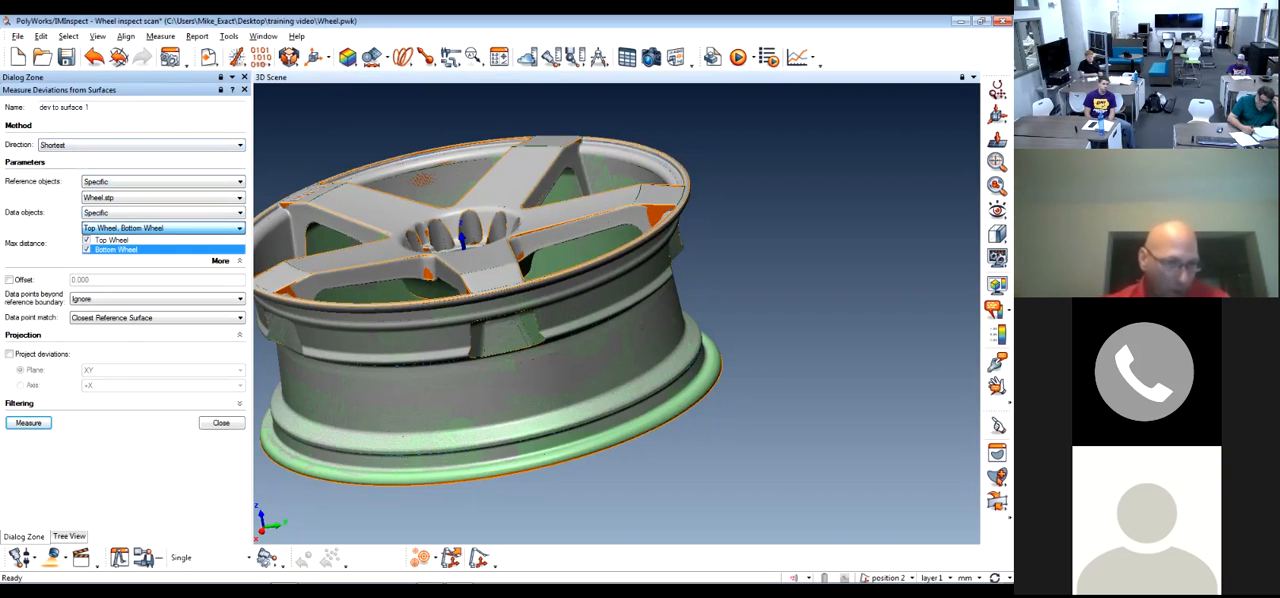
click(160, 228)
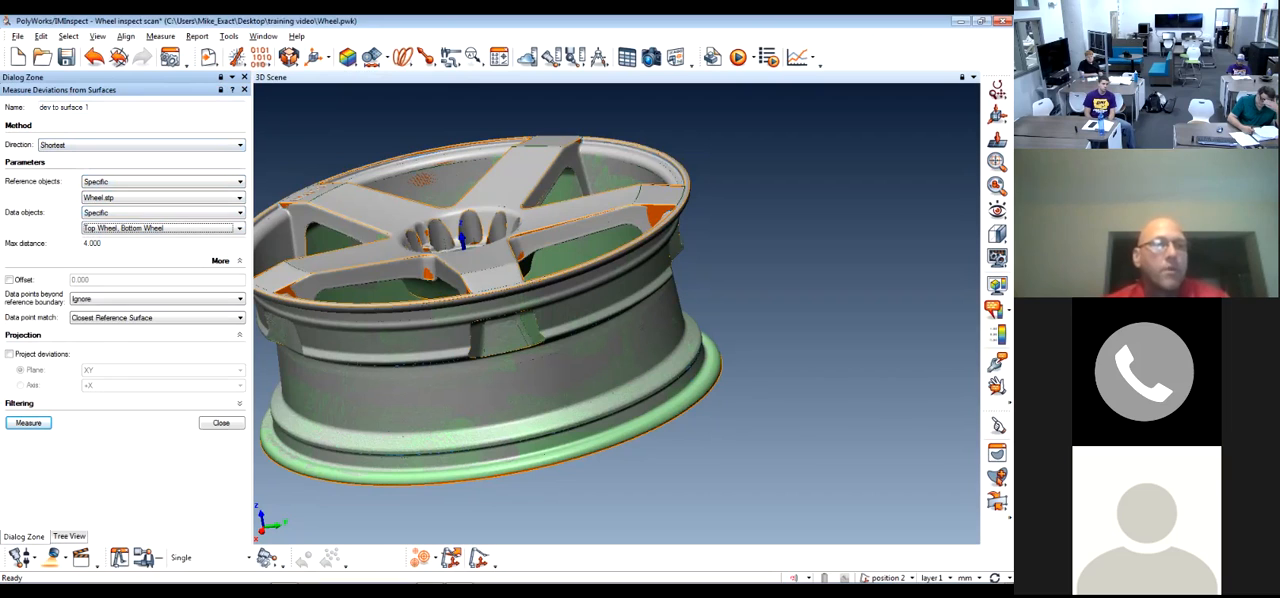
Measure the surface deviations with a 4.000 max distance, points beyond the reference boundary ignored, and matching to the closest reference surface
click(104, 243)
double_click(99, 243)
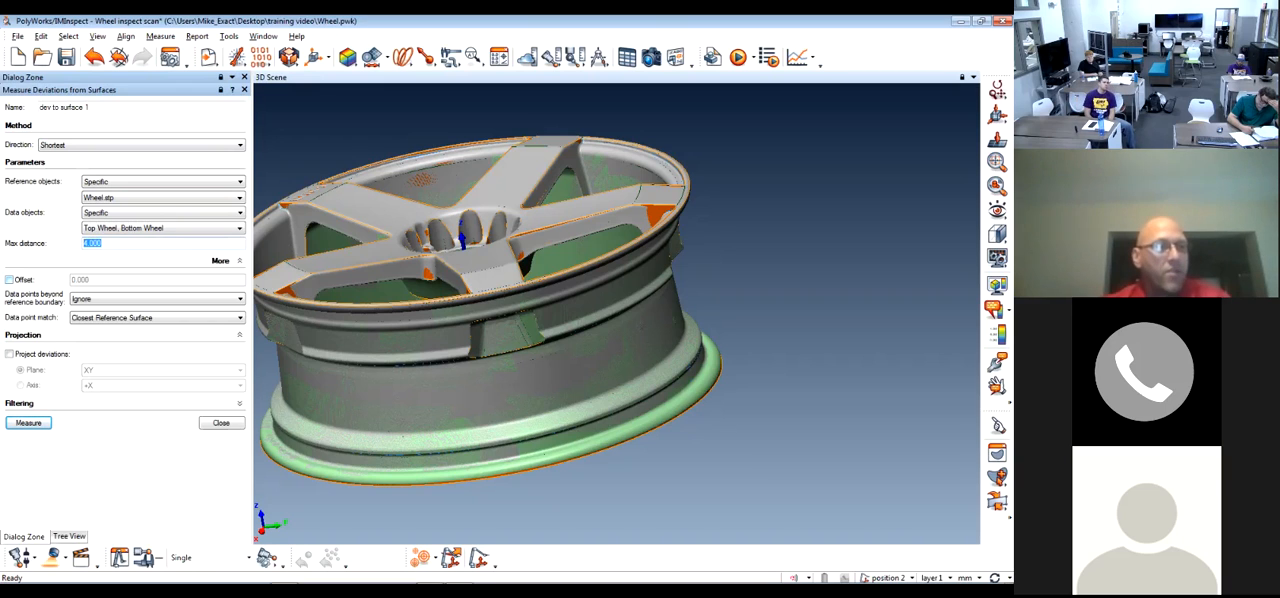
click(157, 299)
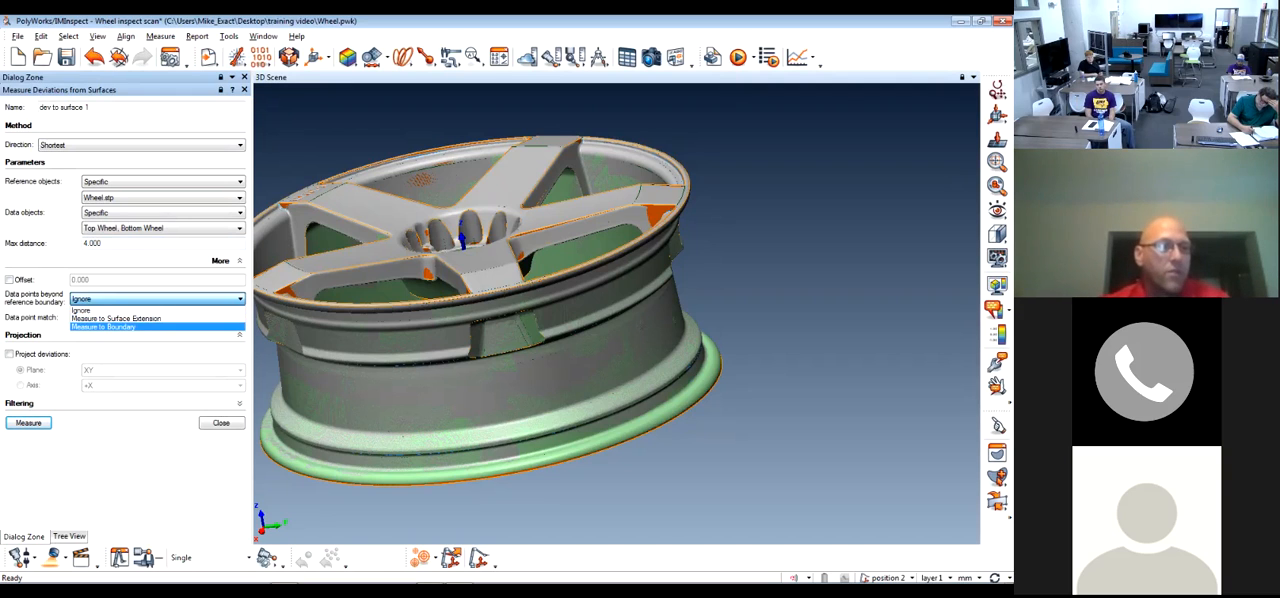
click(110, 310)
click(157, 318)
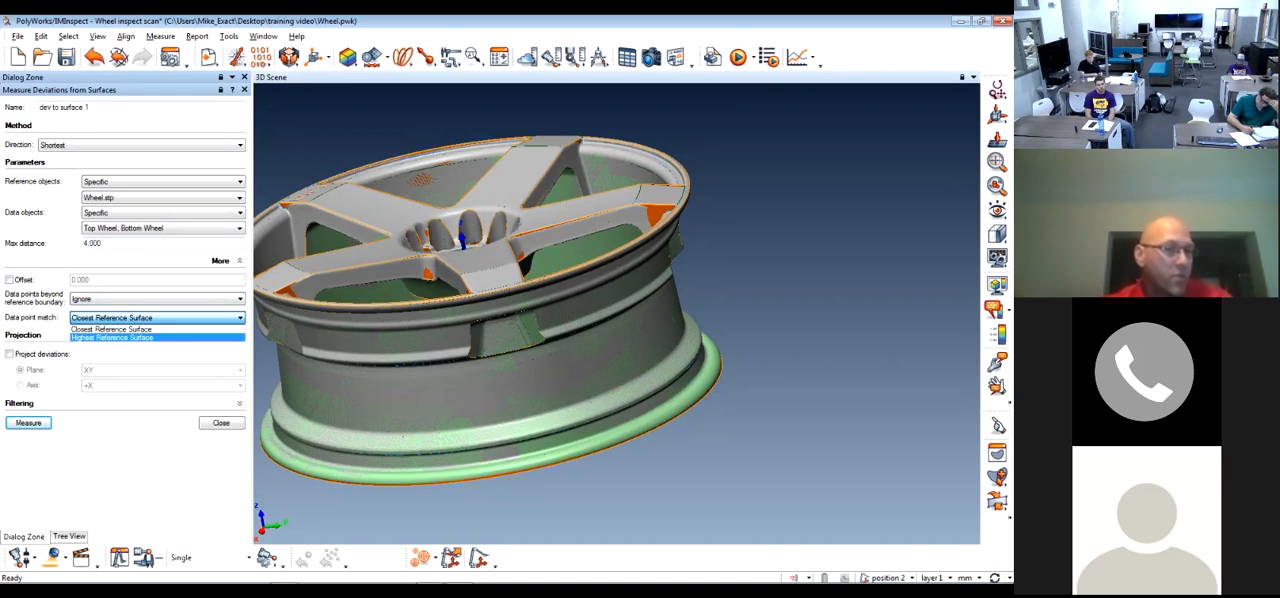
click(110, 329)
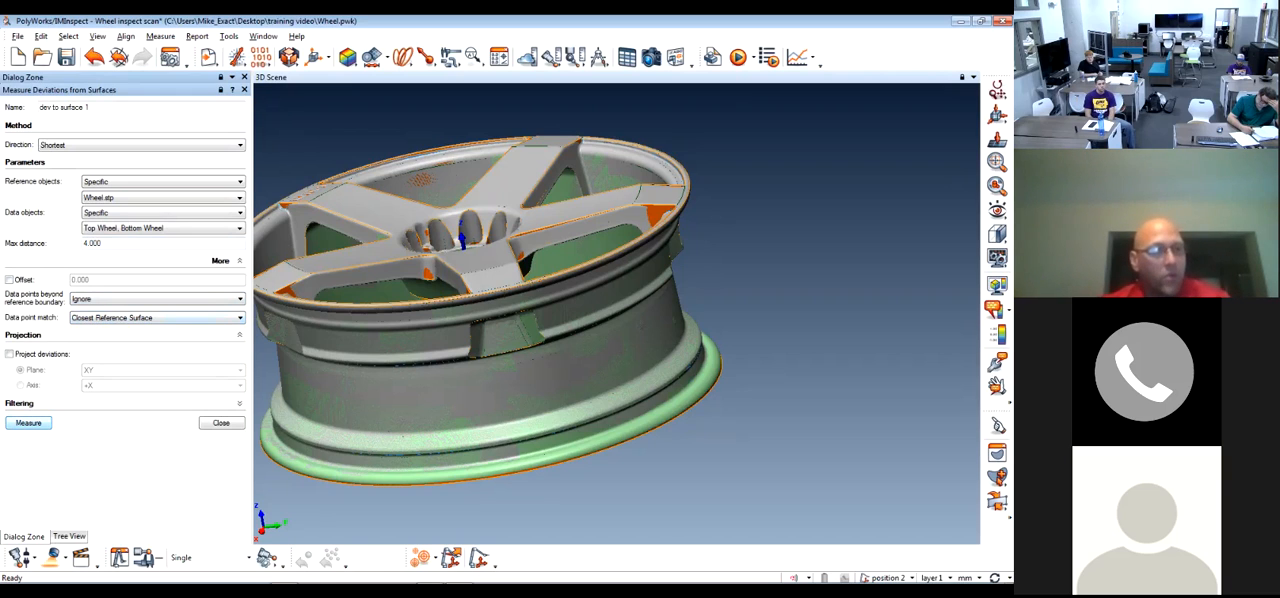
click(28, 423)
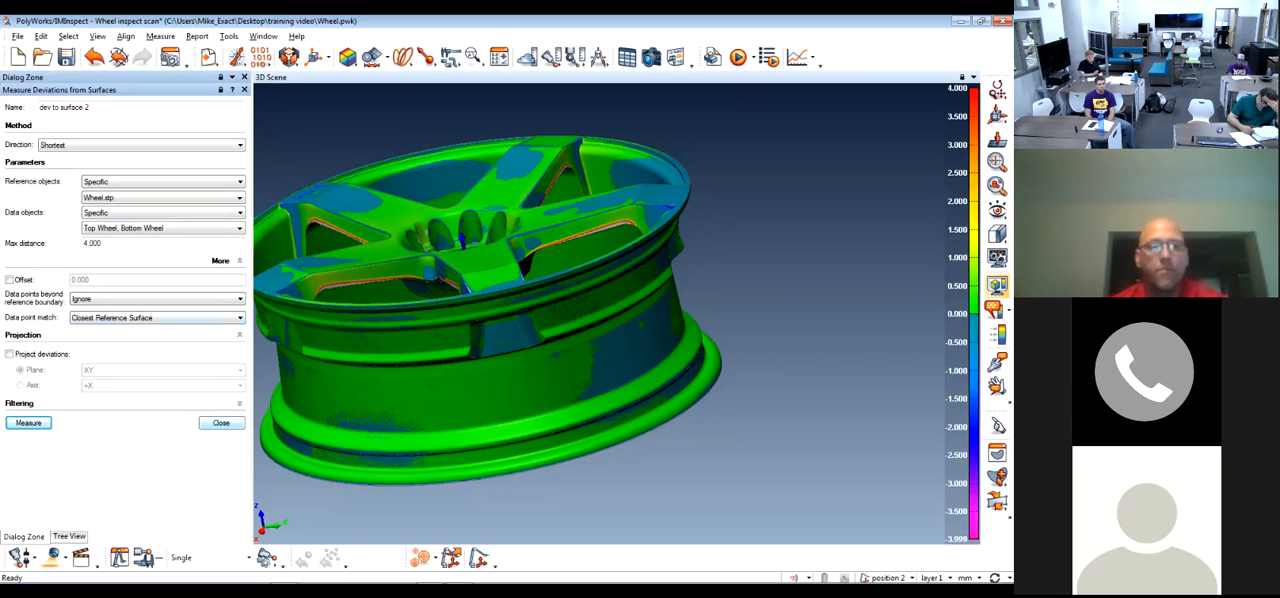
click(221, 423)
Rename the surface deviation color map as Whole Wheel
drag(520, 260, 540, 330)
middle_drag(500, 260, 600, 325)
scroll(600, 315, up, 5)
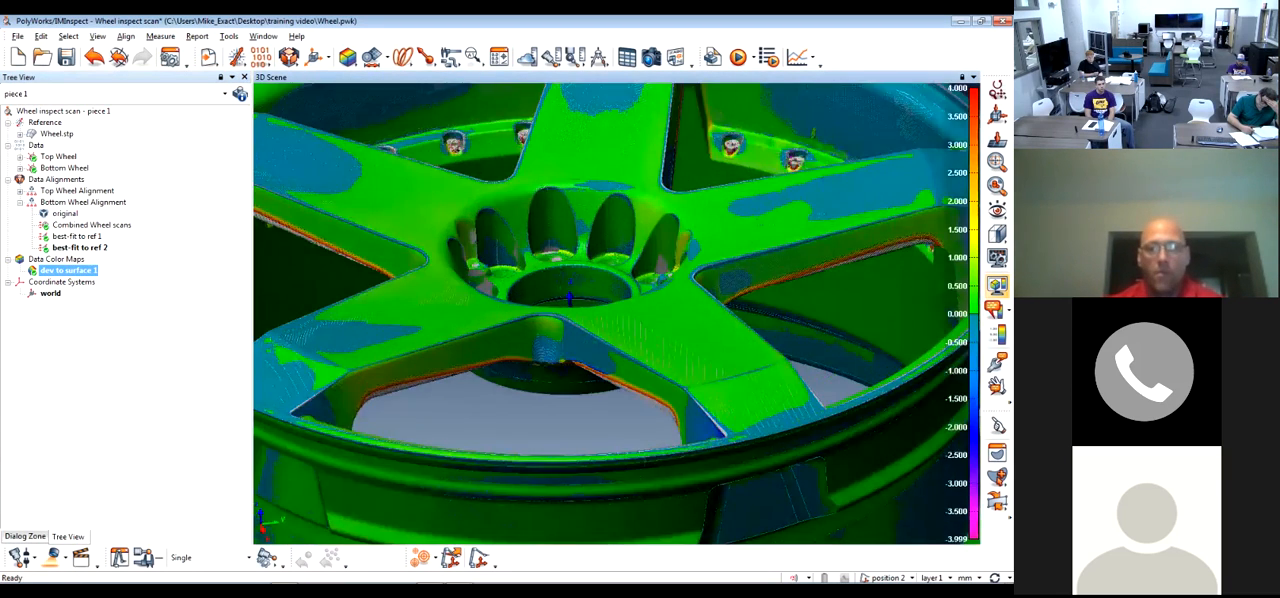
scroll(600, 315, down, 4)
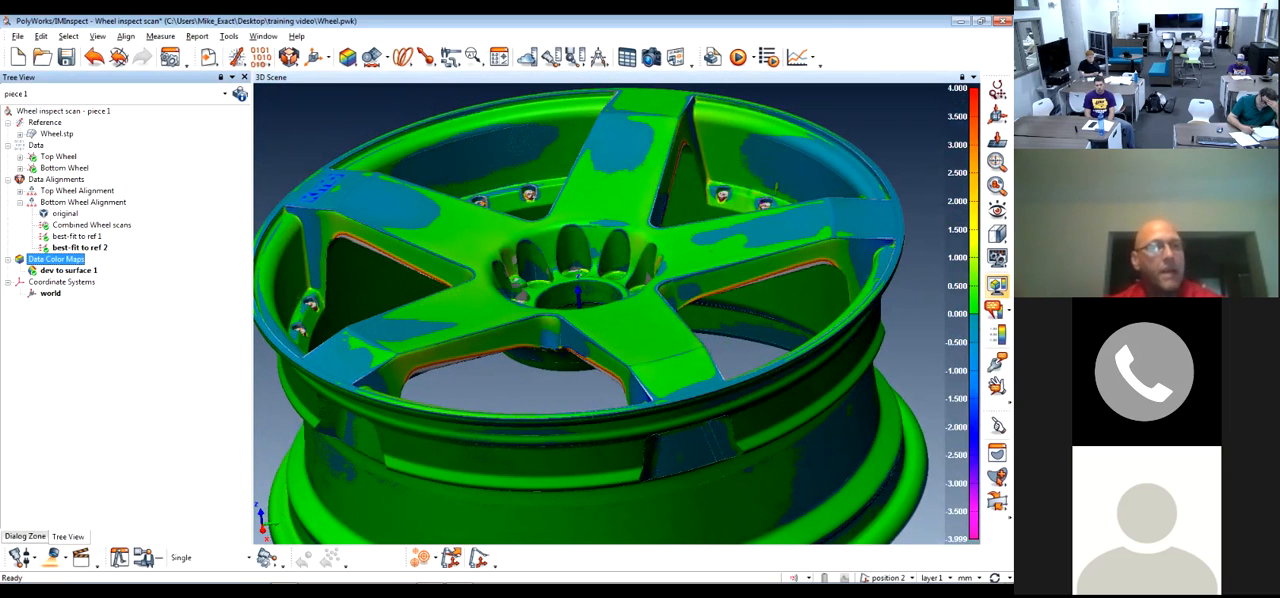
right_click(62, 270)
key(Escape)
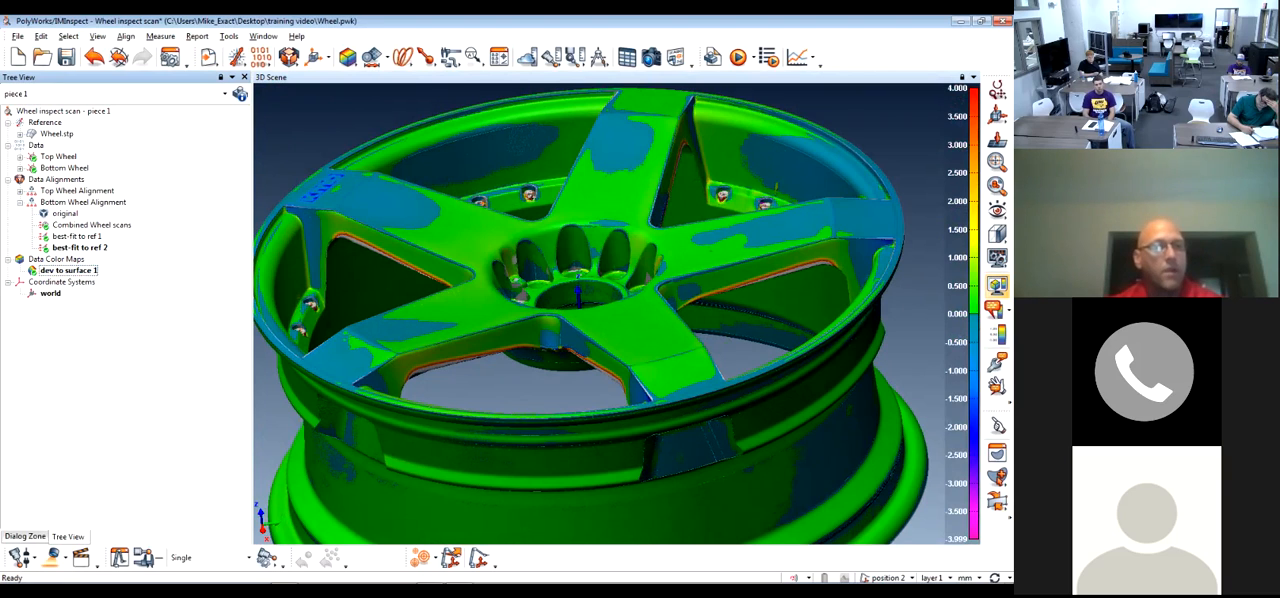
key(F2)
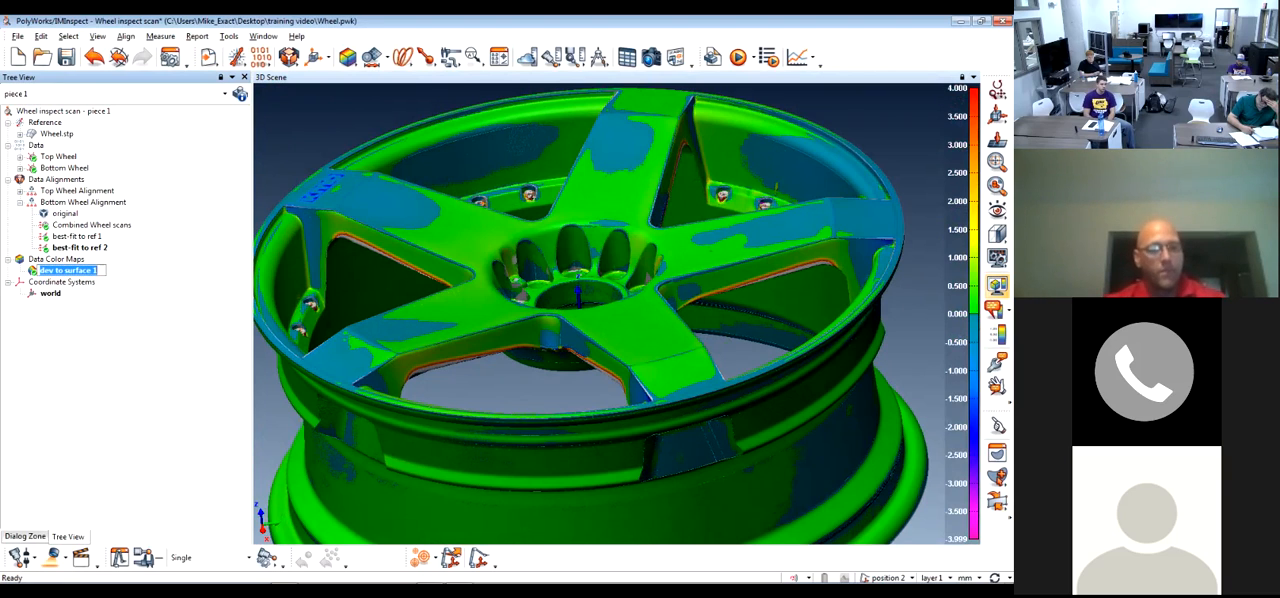
text(Whole)
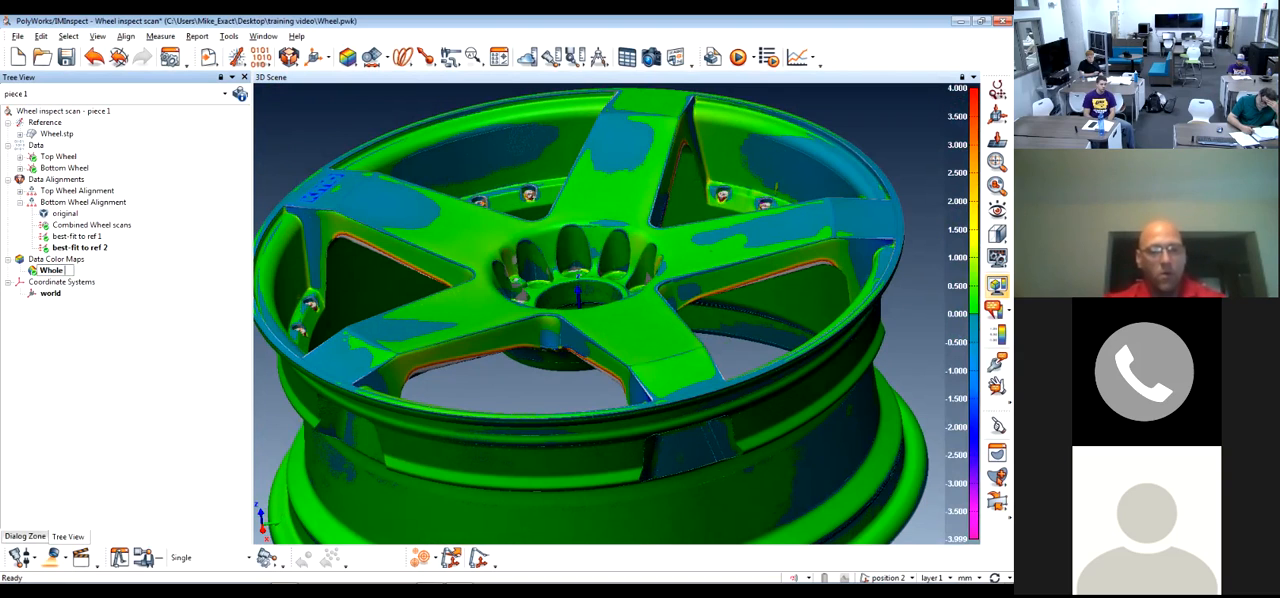
text( Wheel)
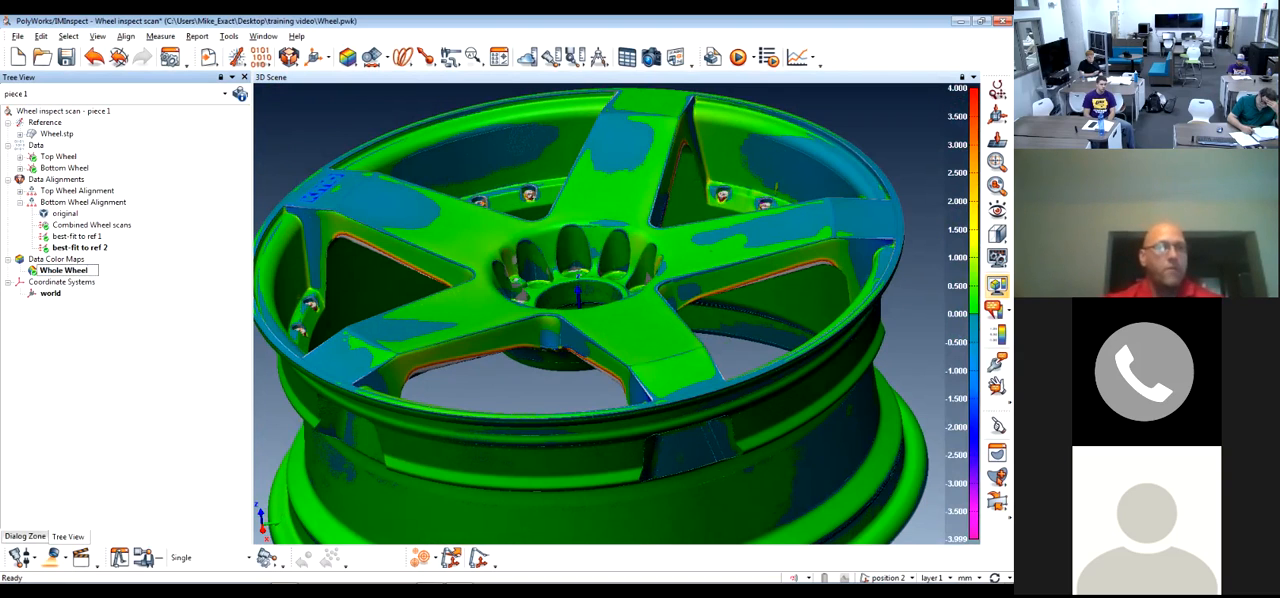
key(Return)
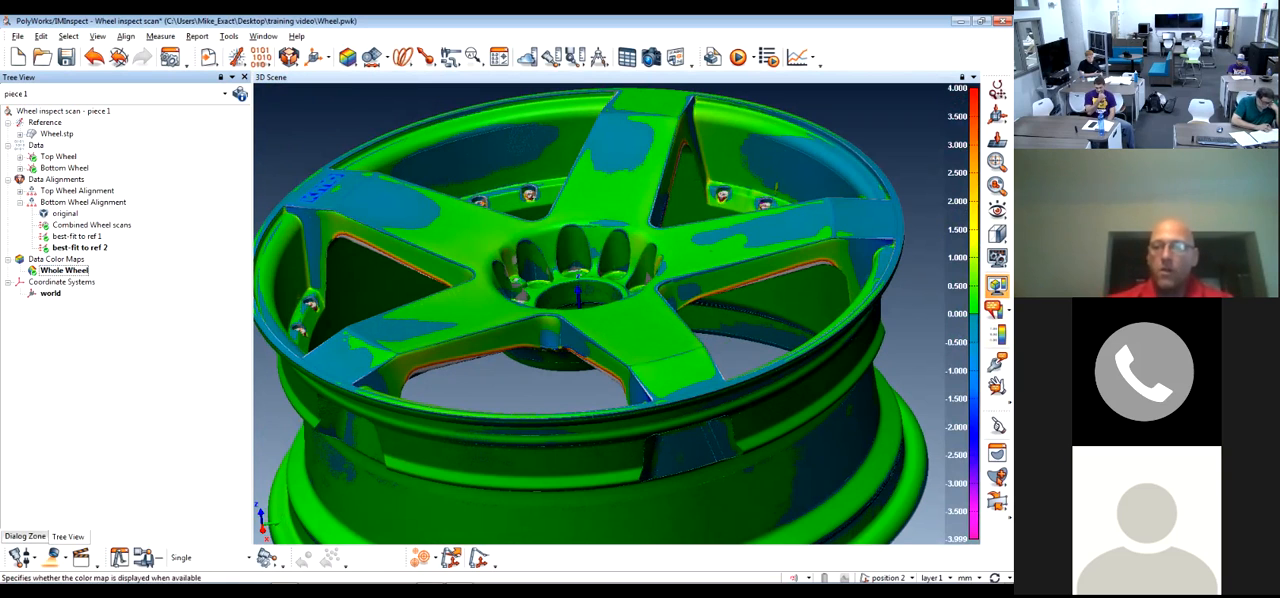
Create color map point annotations showing the deviation at six spots across the wheel's spokes
click(997, 286)
click(997, 286)
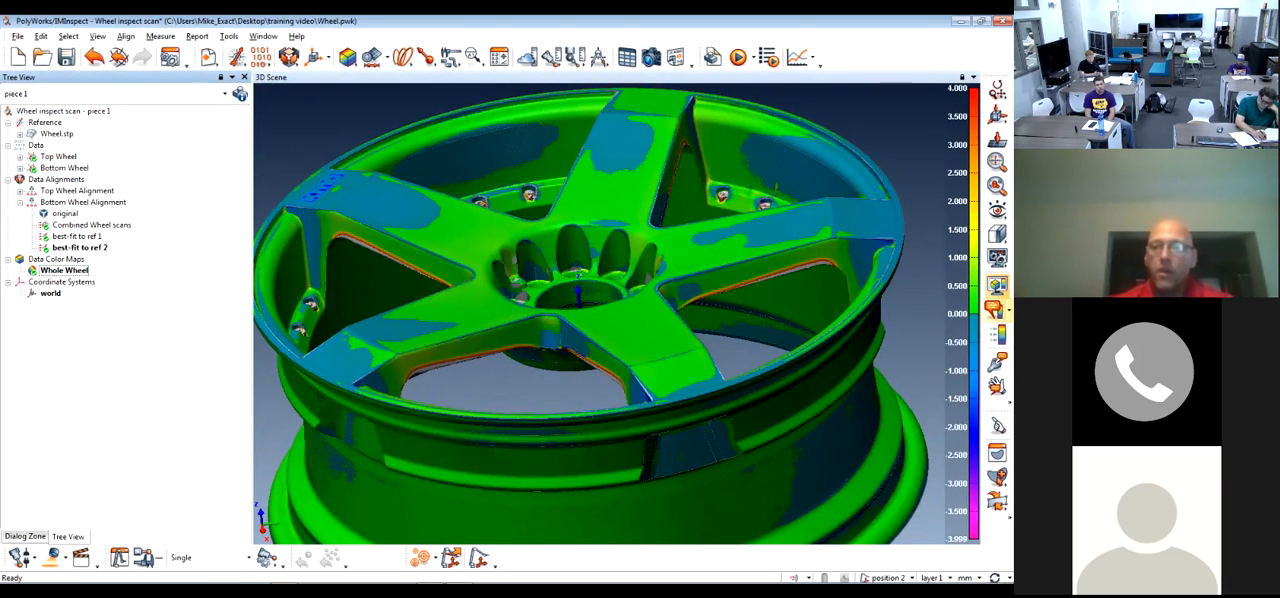
click(995, 309)
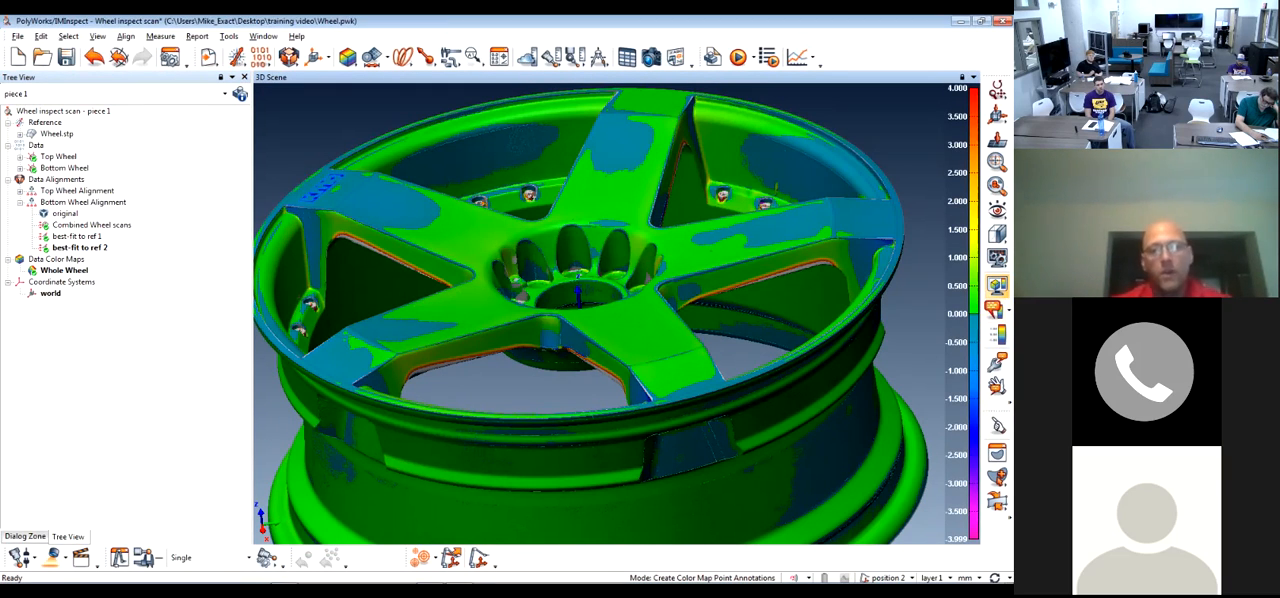
click(412, 214)
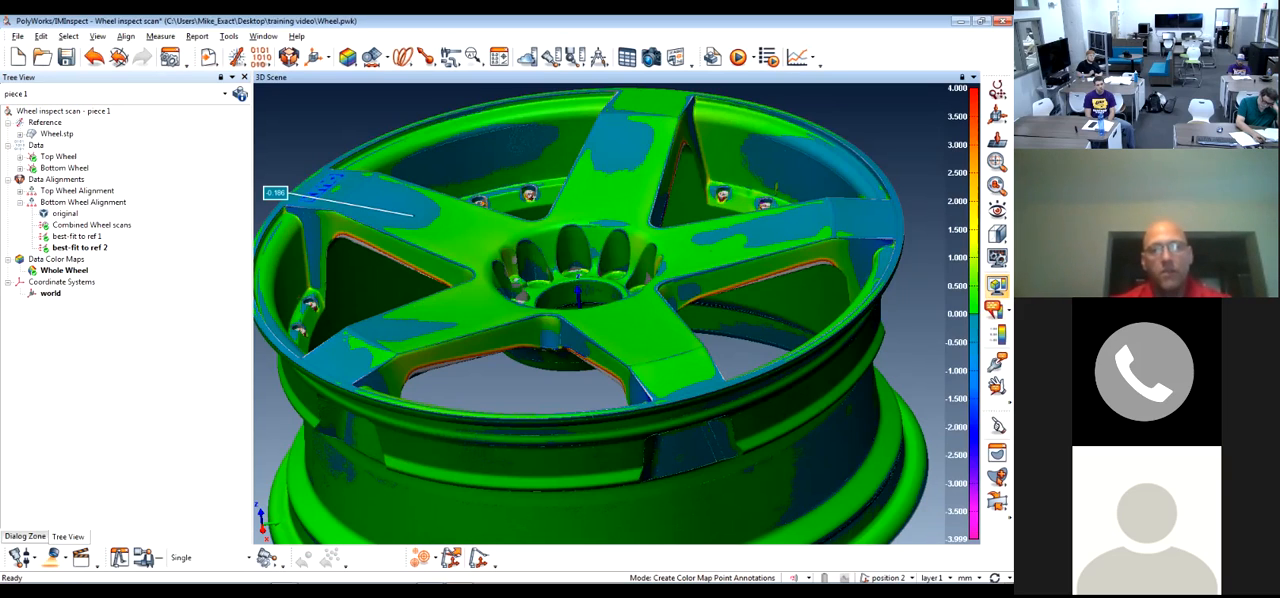
click(614, 156)
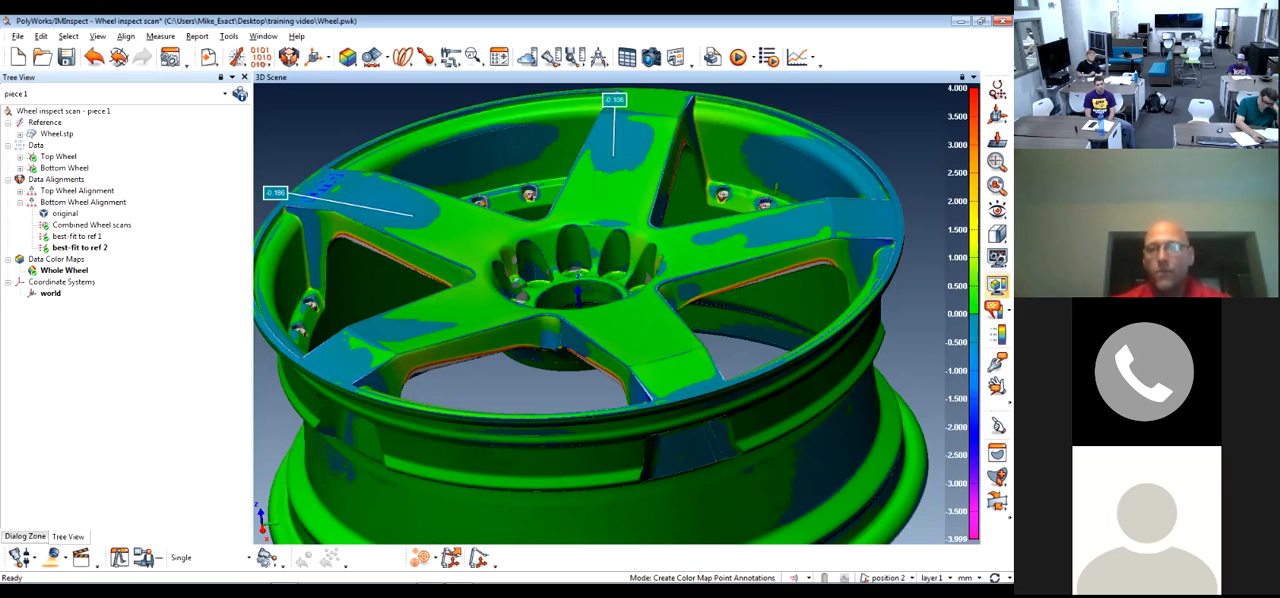
click(780, 234)
click(692, 253)
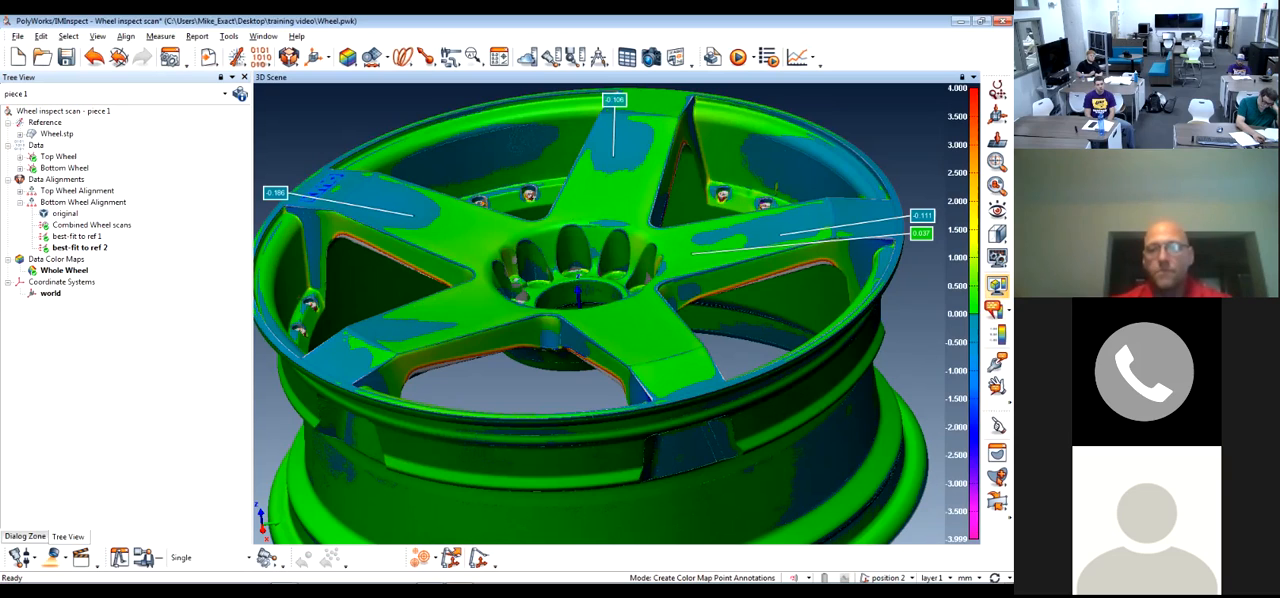
click(645, 330)
click(458, 311)
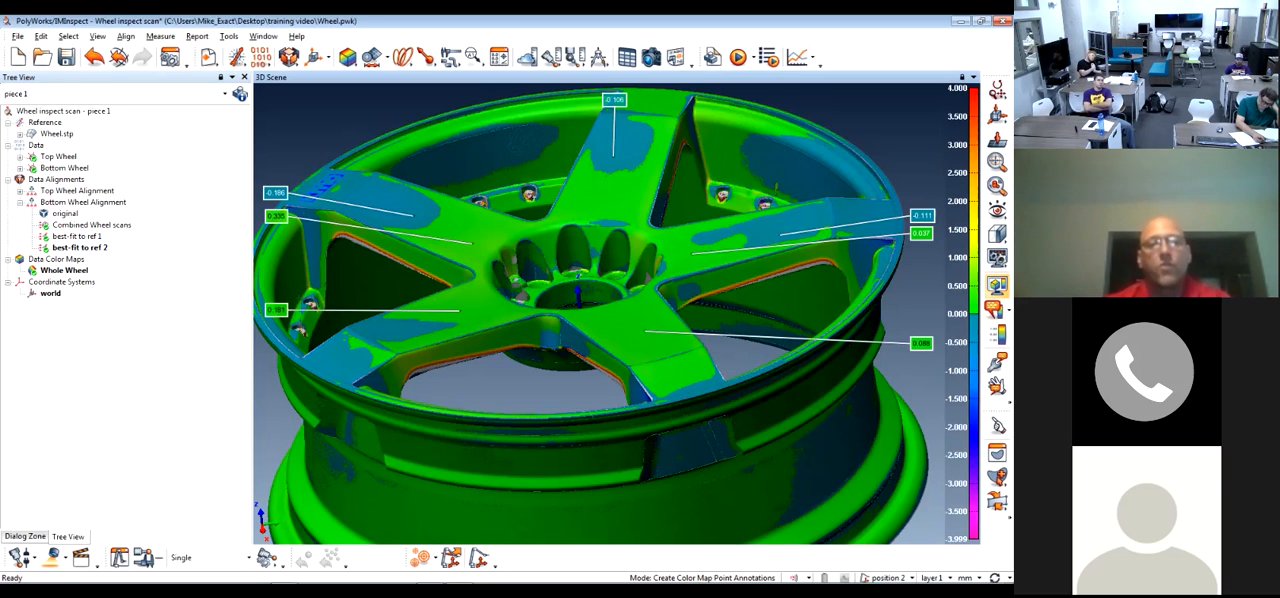
key(Escape)
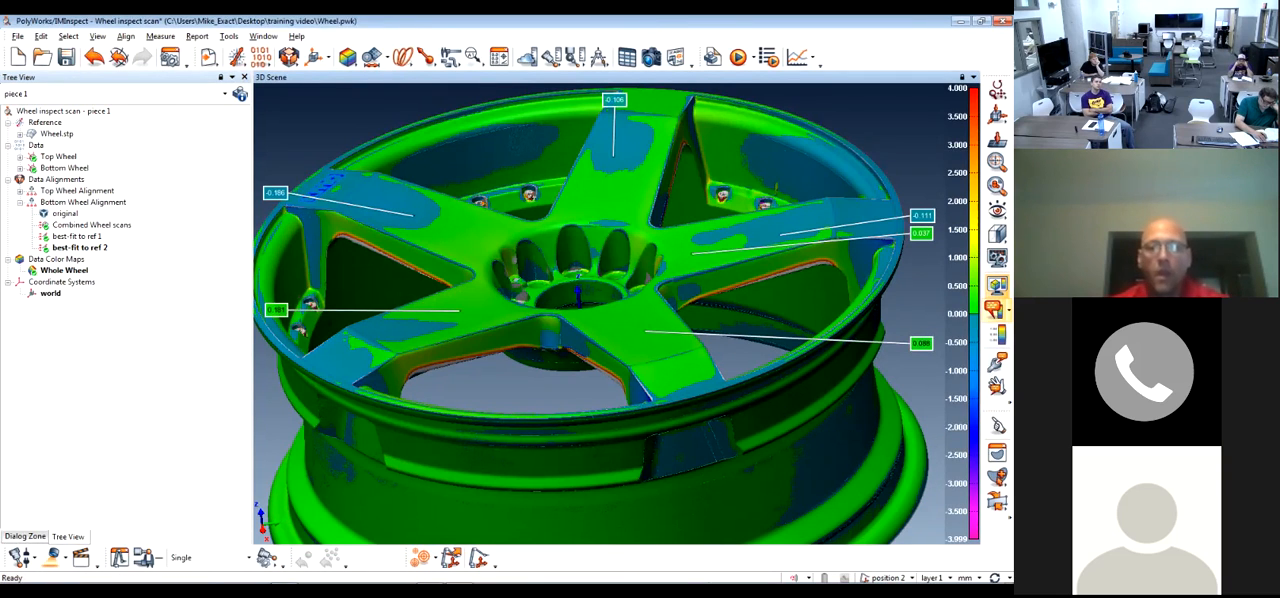
Open the color scale settings and apply the autorange1 scale type to the Whole Wheel color map
drag(800, 318, 838, 332)
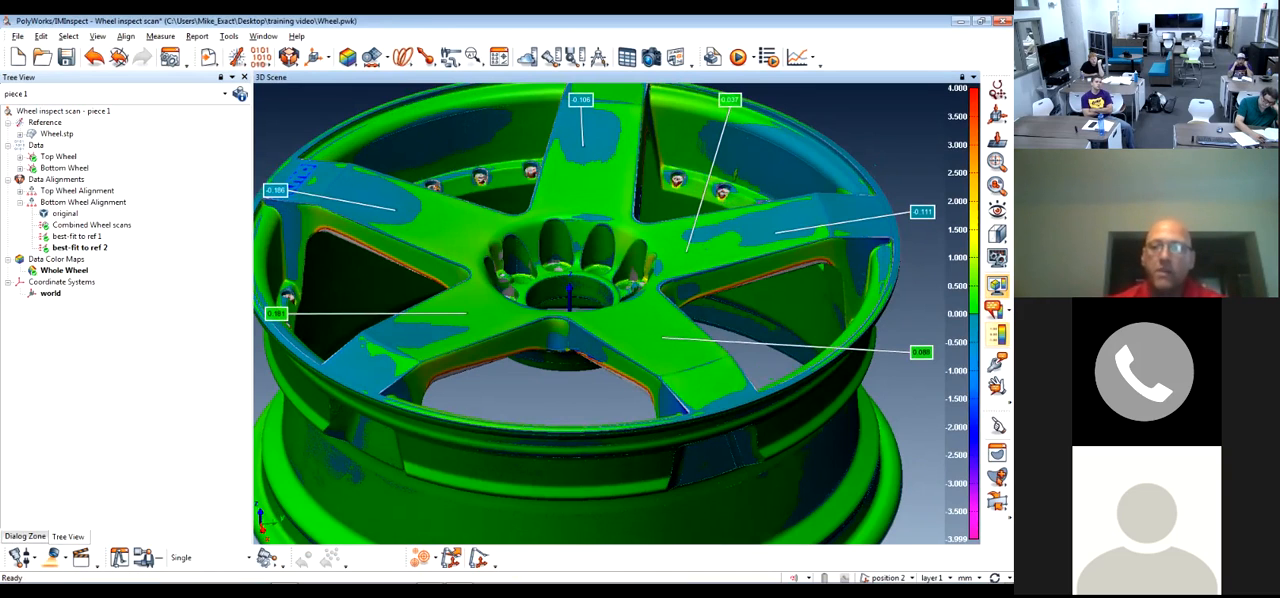
click(997, 284)
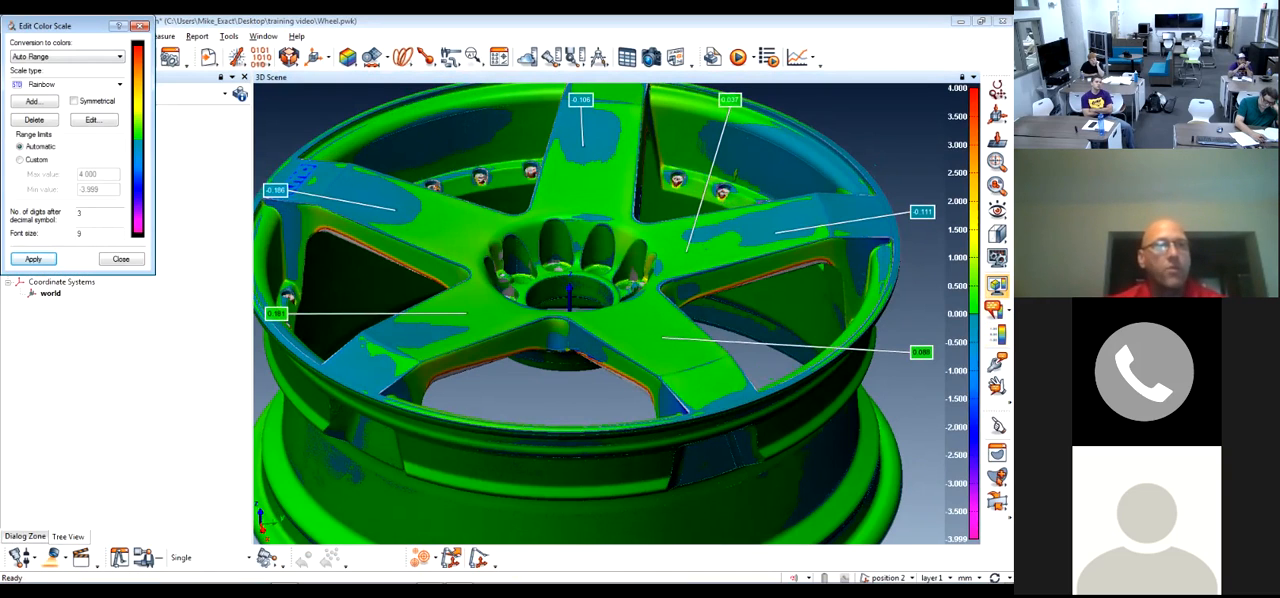
click(139, 25)
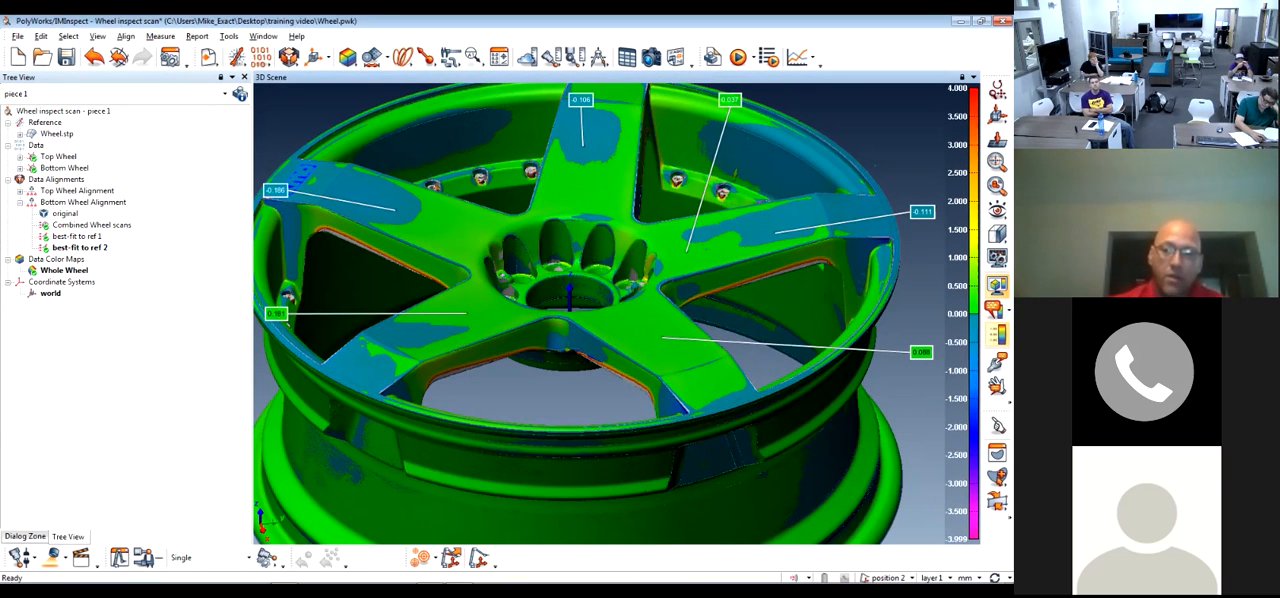
click(997, 335)
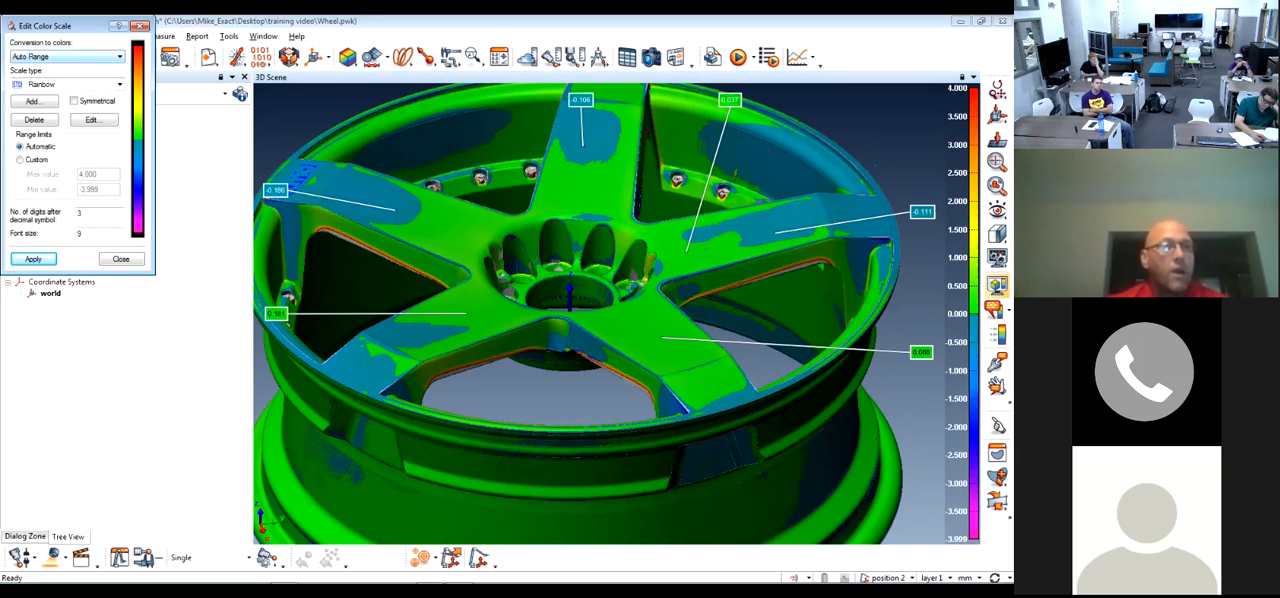
click(119, 84)
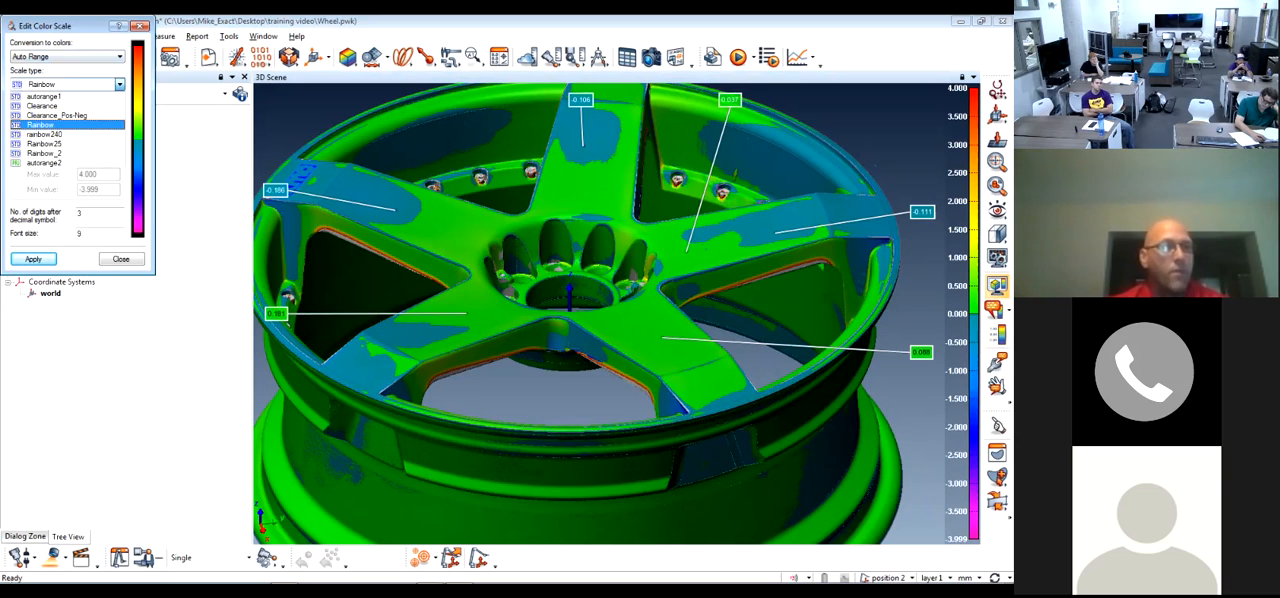
click(119, 84)
click(119, 84)
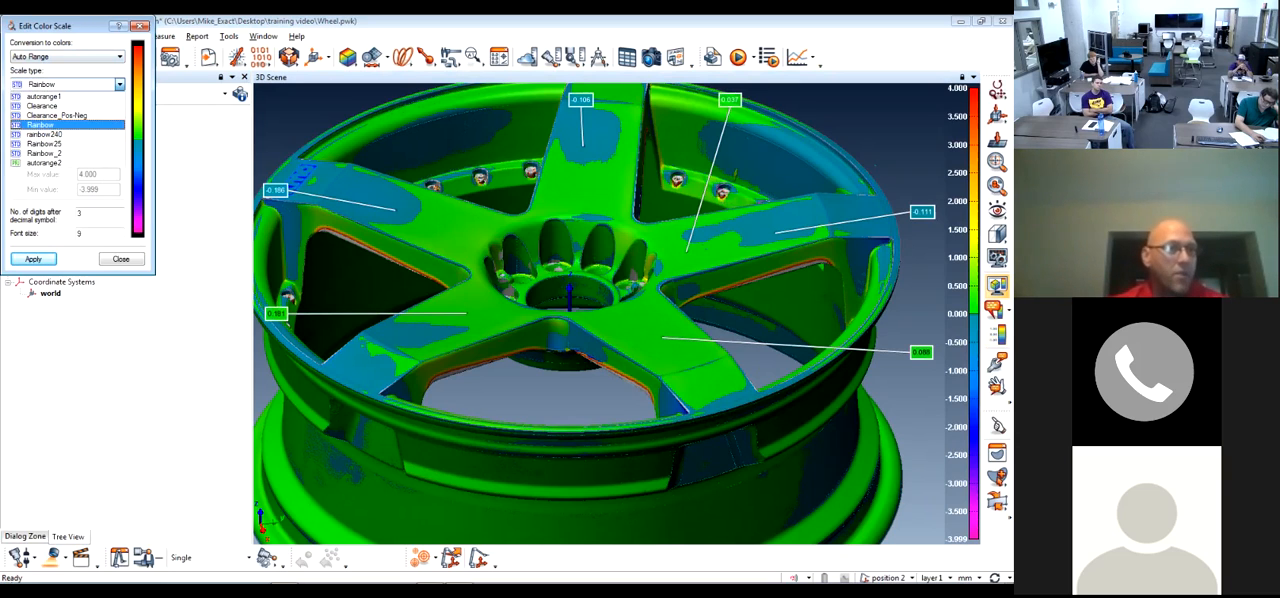
click(45, 95)
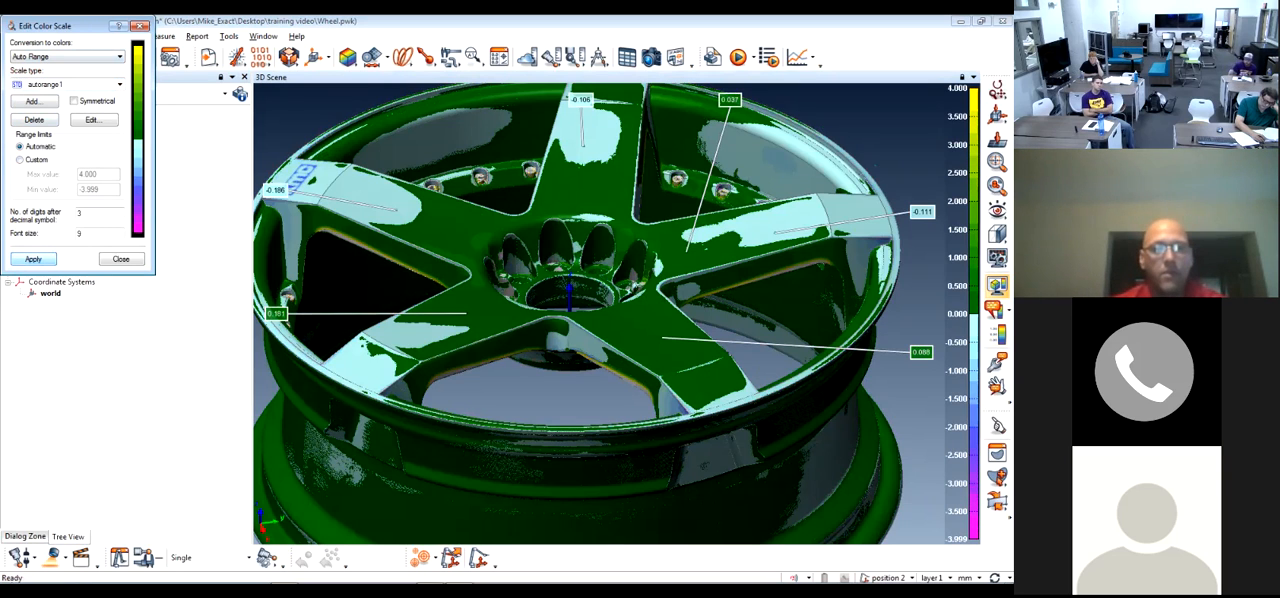
Apply the Clearance scale type to the Whole Wheel color map
click(119, 85)
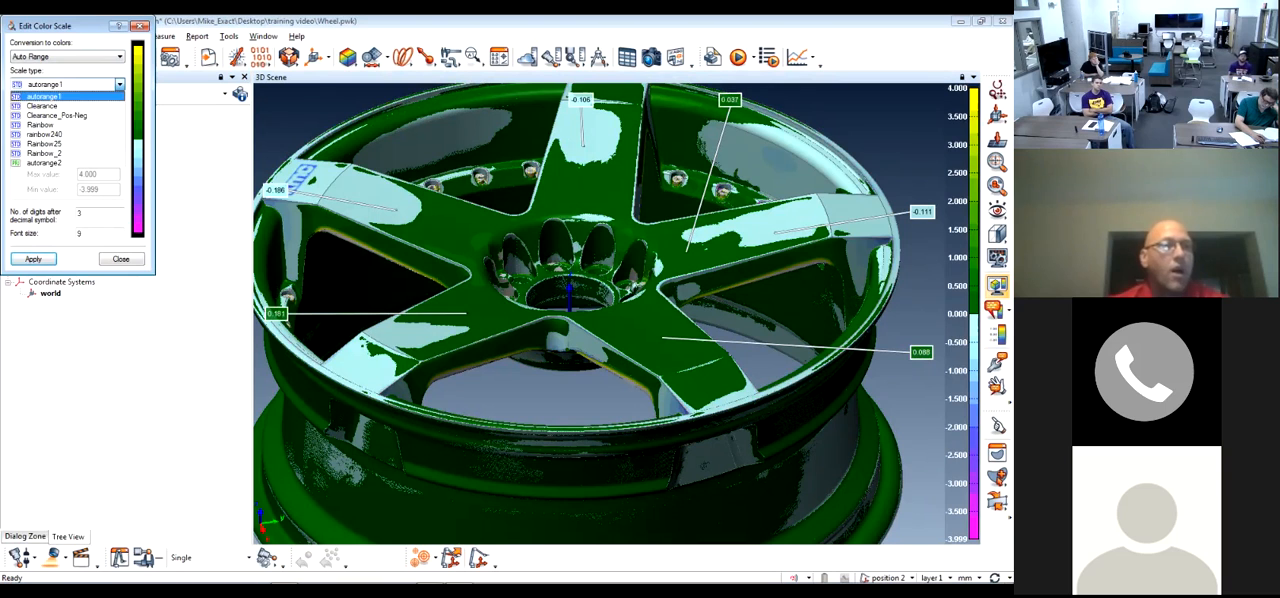
click(44, 105)
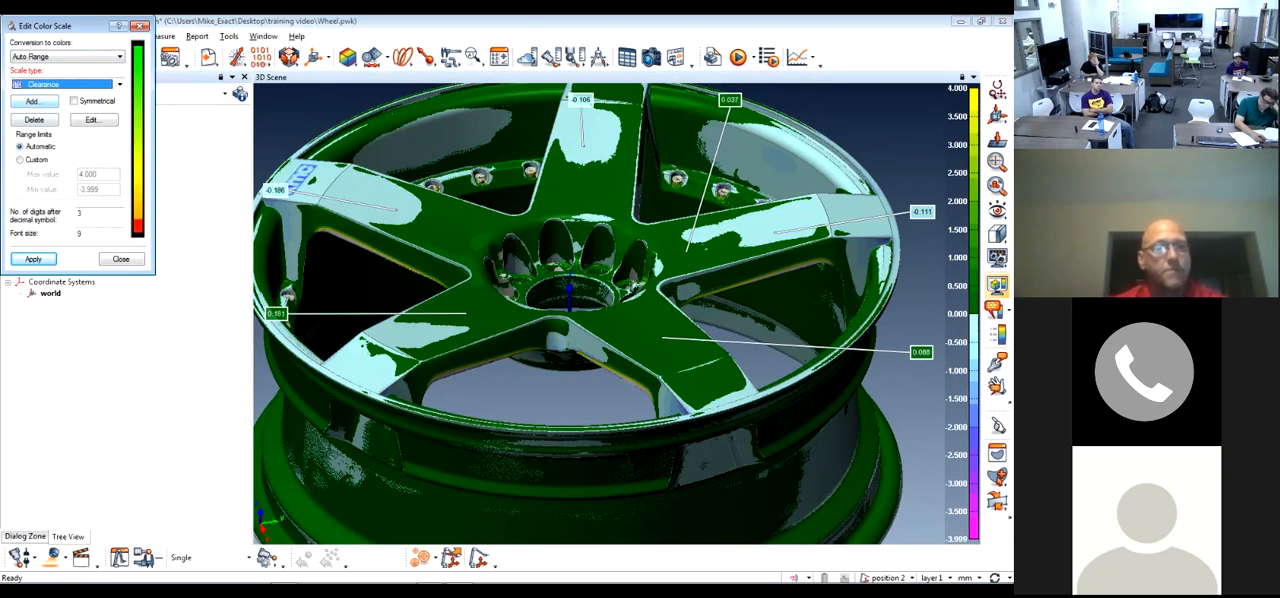
click(33, 258)
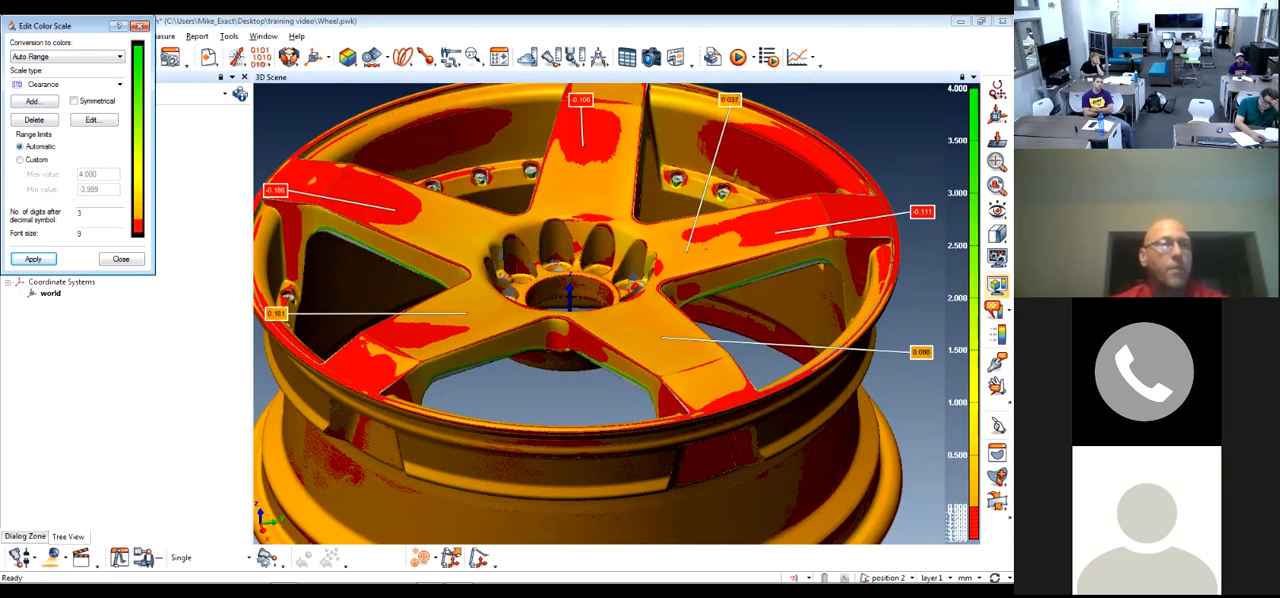
Apply the Clearance_Pos-Neg scale type and inspect the recolored wheel up close from a different angle
click(119, 85)
click(46, 117)
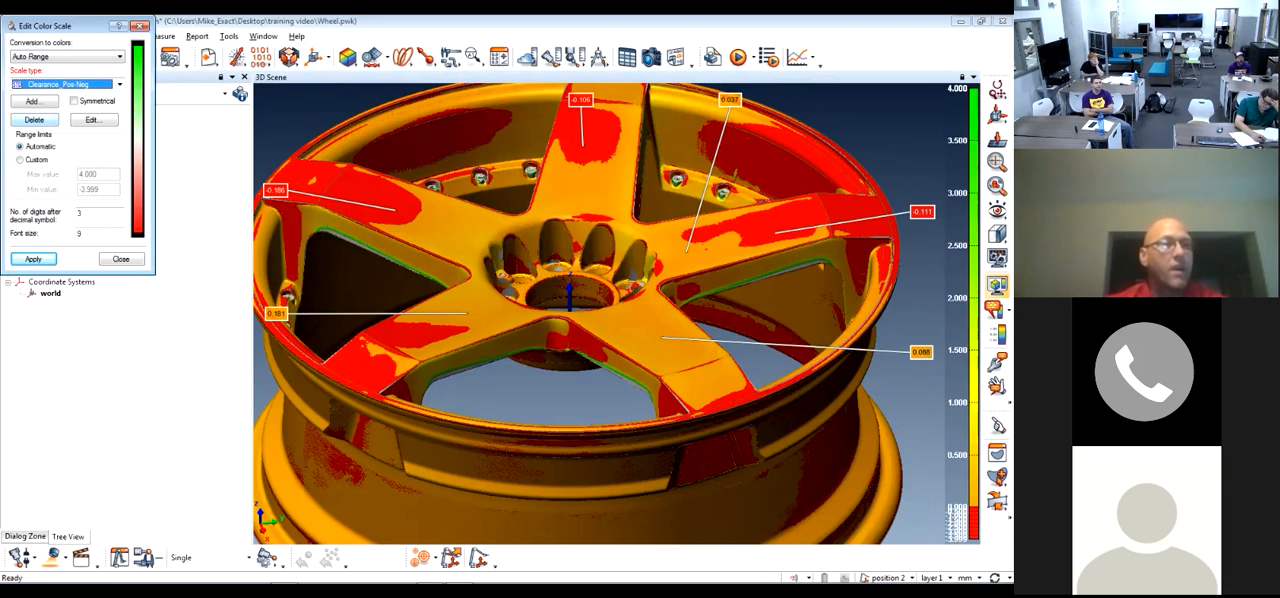
click(33, 259)
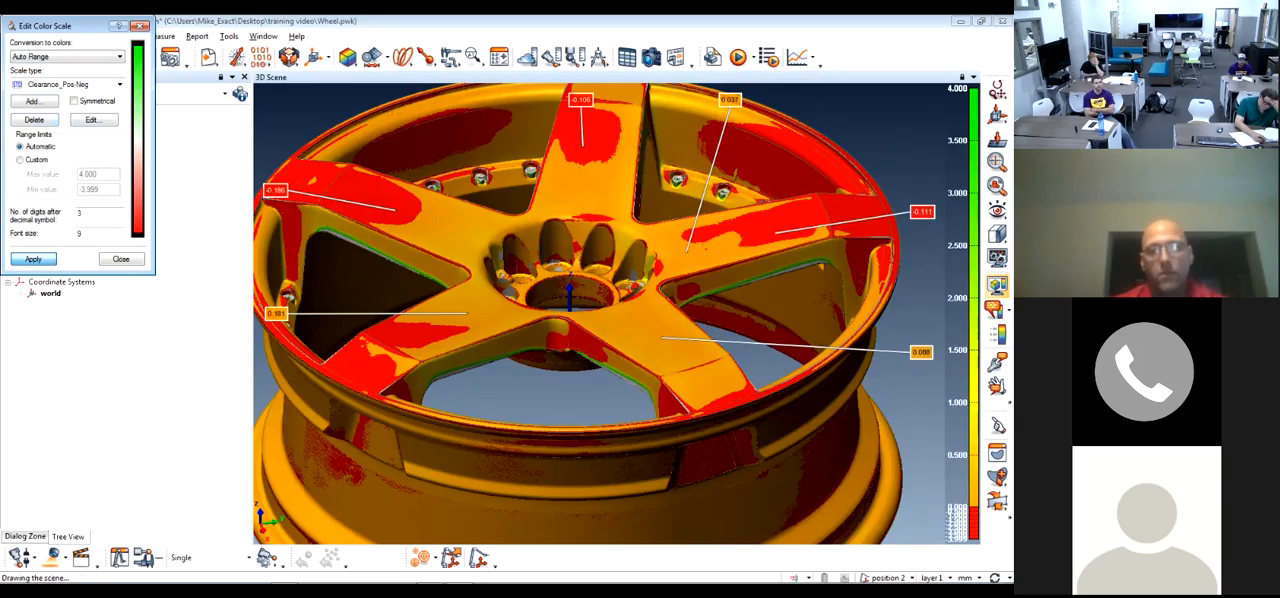
drag(630, 305, 525, 330)
scroll(650, 290, up, 3)
middle_drag(650, 290, 600, 308)
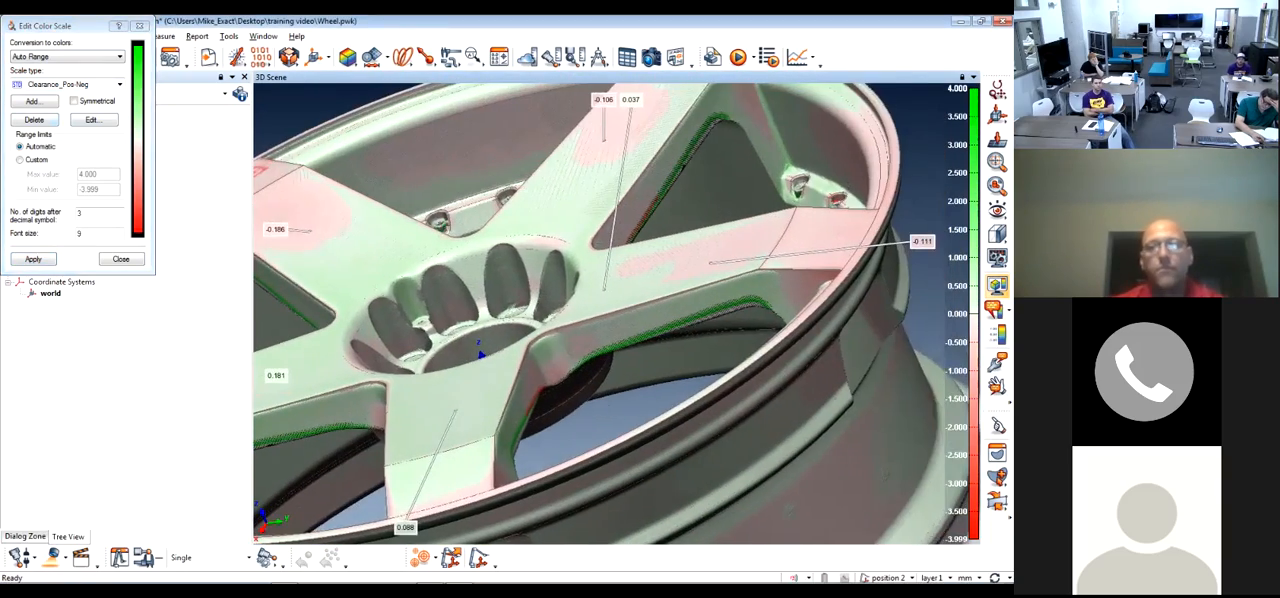
scroll(600, 308, down, 3)
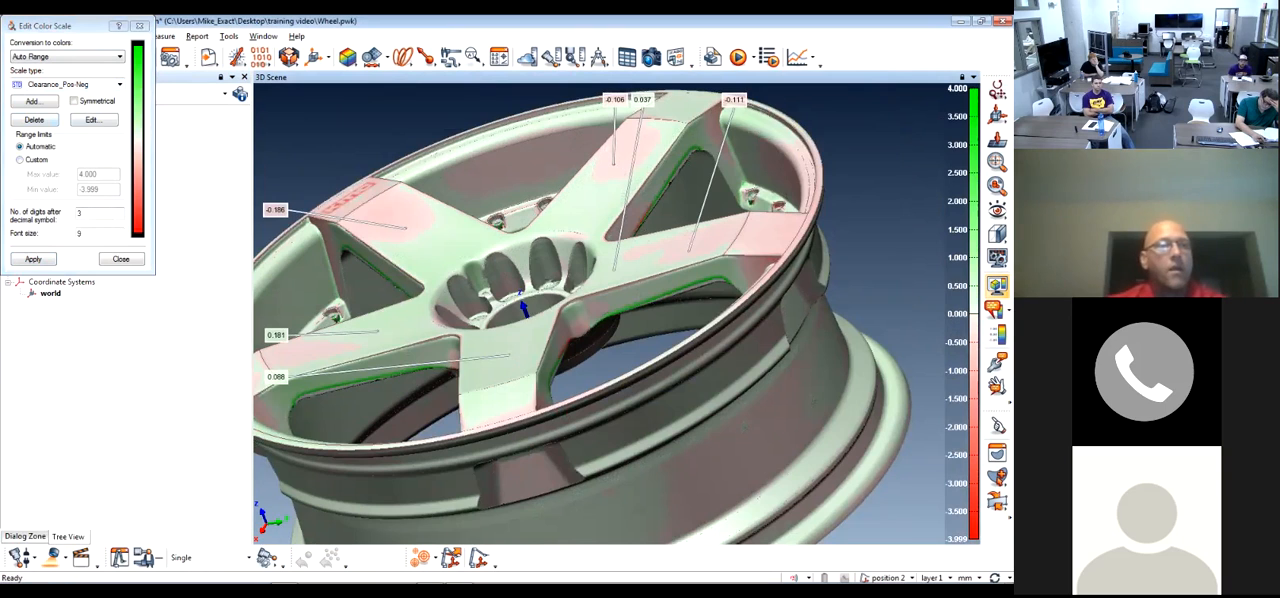
Try the pass/fail scale type with the color conversion set to Use Object Tolerances
click(120, 85)
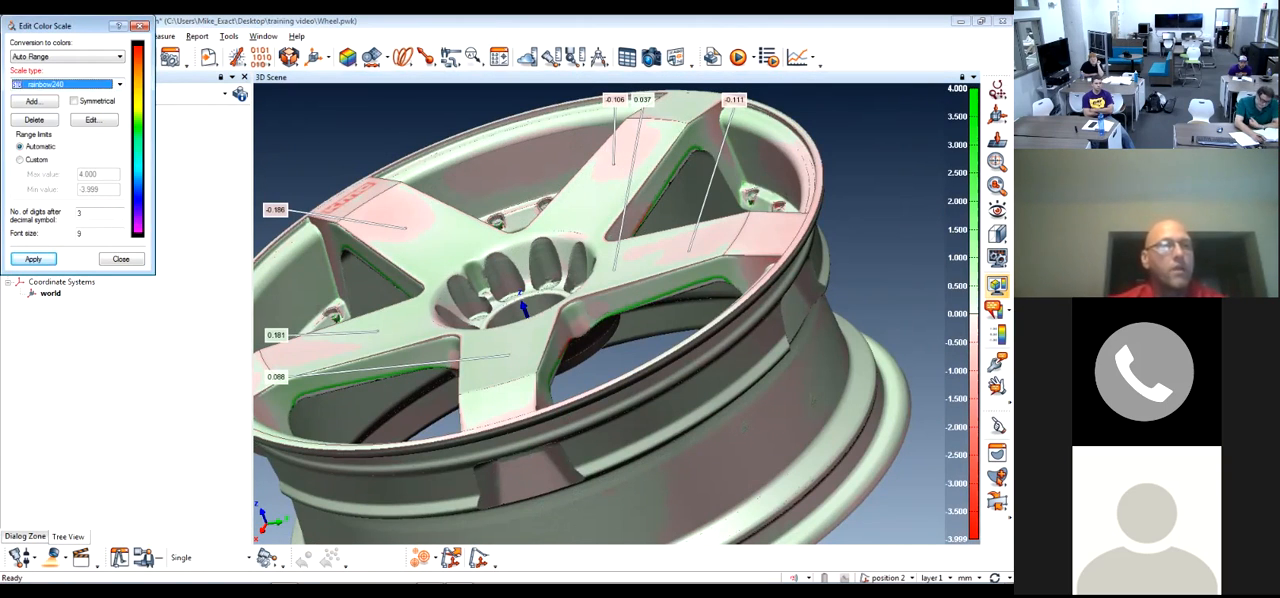
click(120, 84)
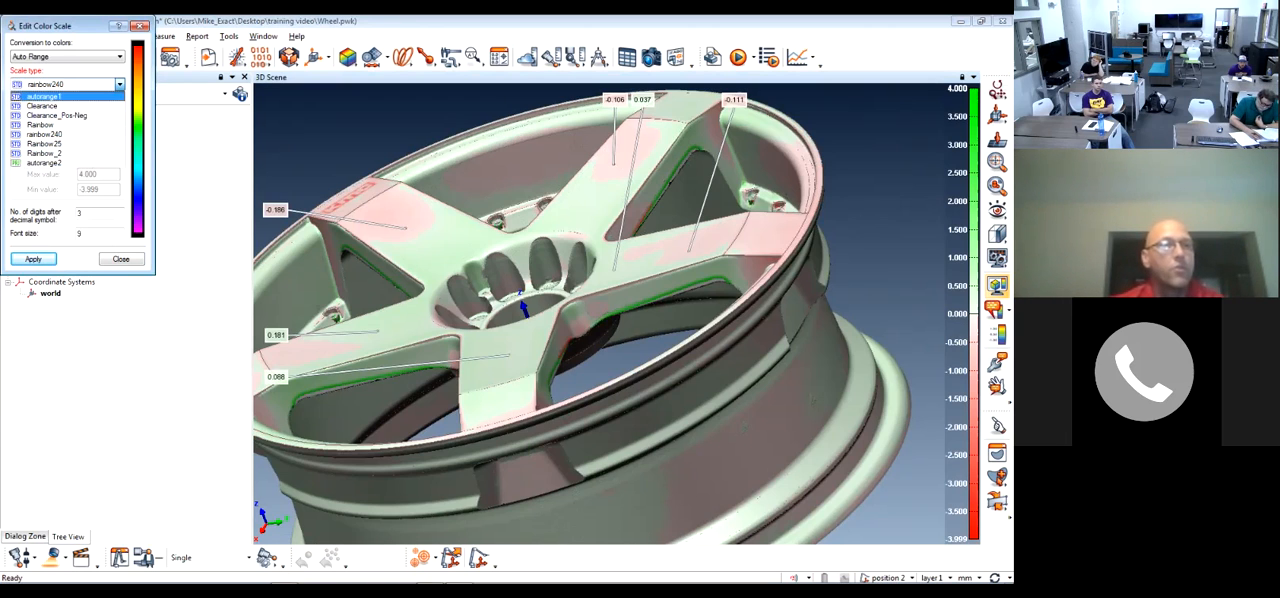
click(120, 84)
click(120, 57)
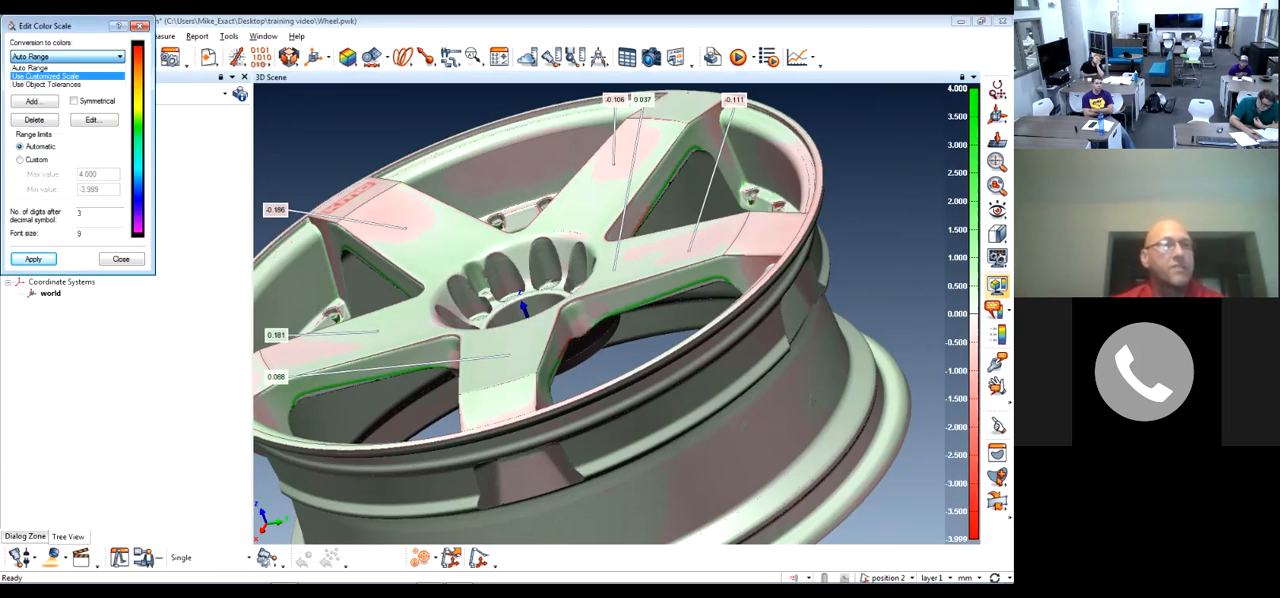
click(62, 75)
click(120, 57)
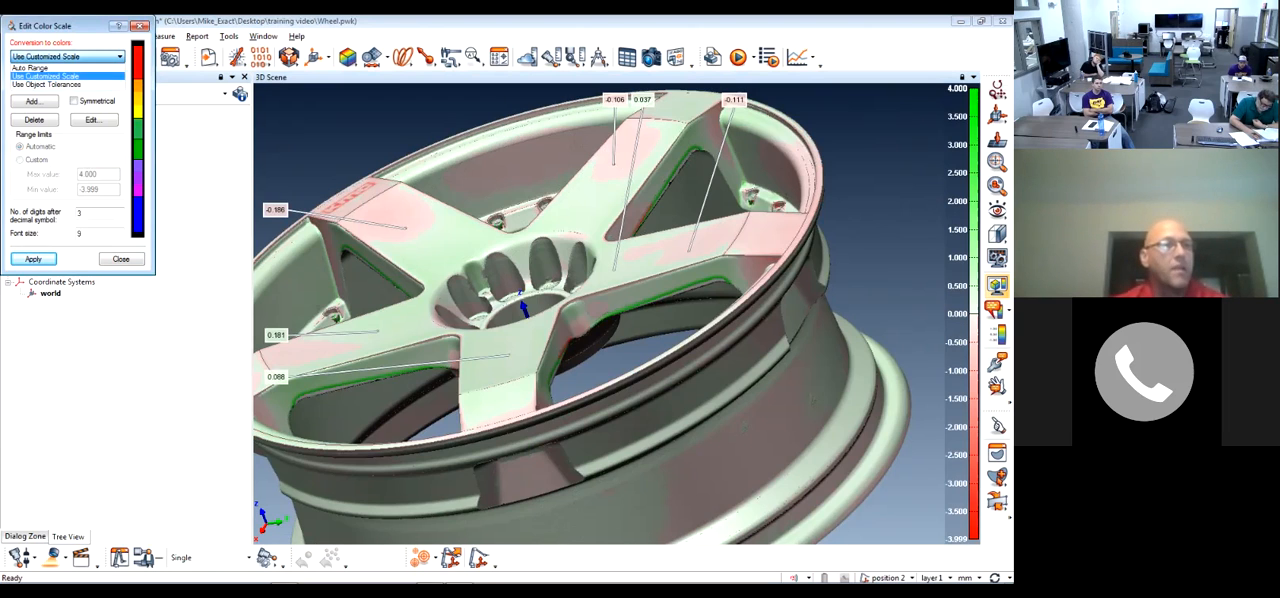
click(62, 84)
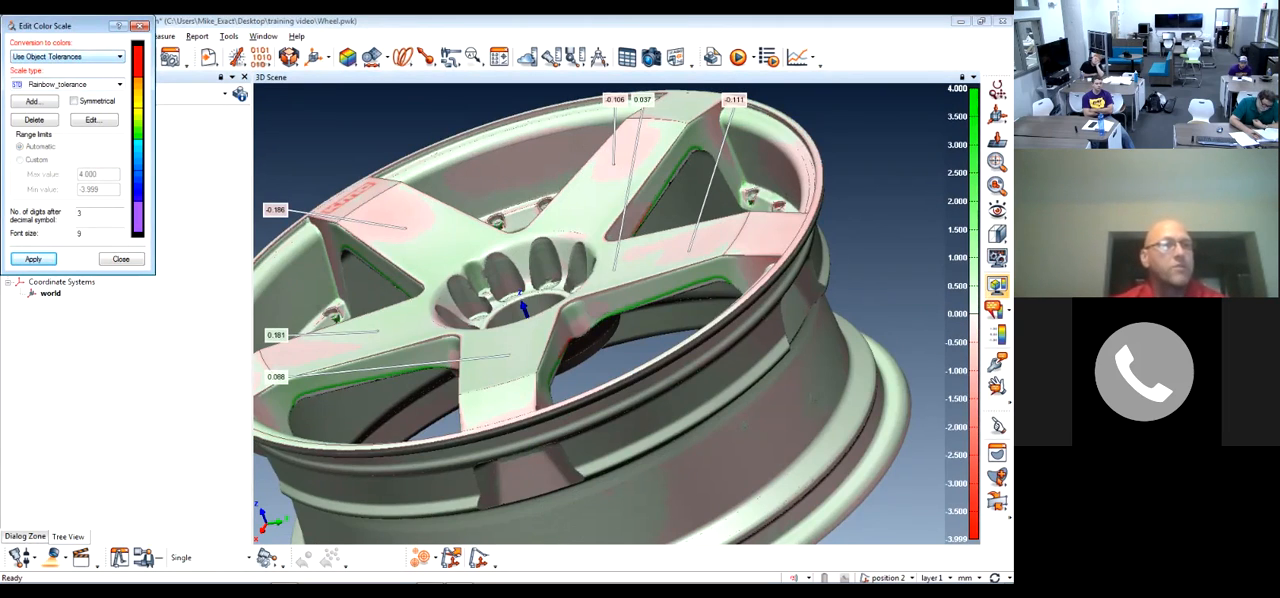
click(119, 84)
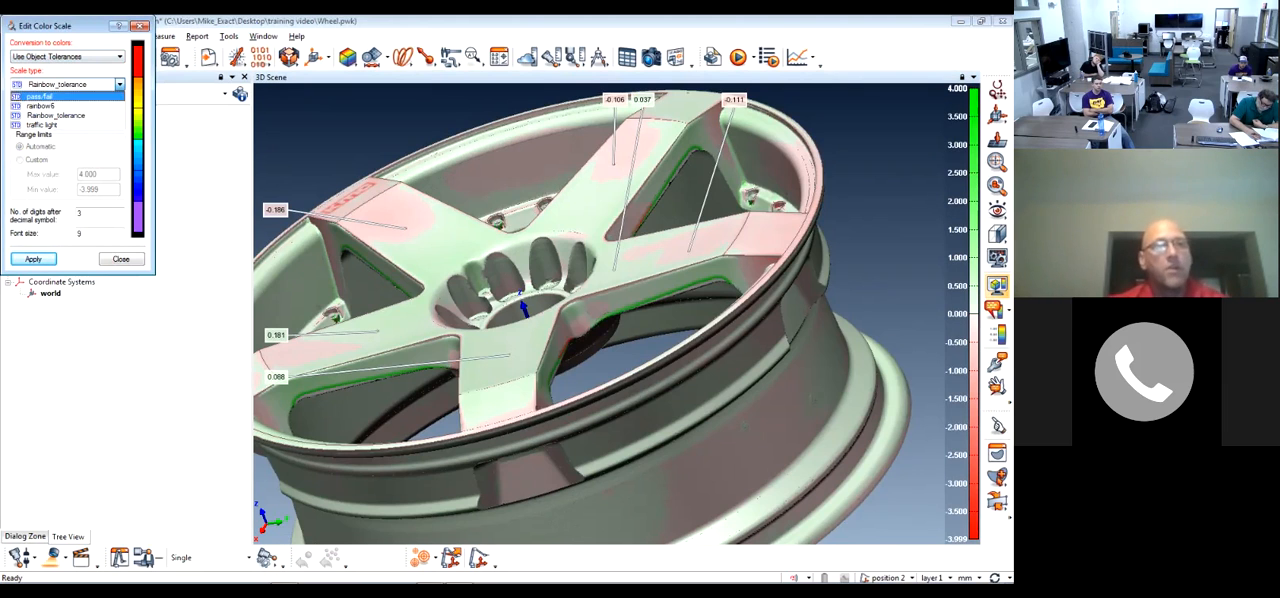
click(40, 97)
drag(60, 25, 415, 109)
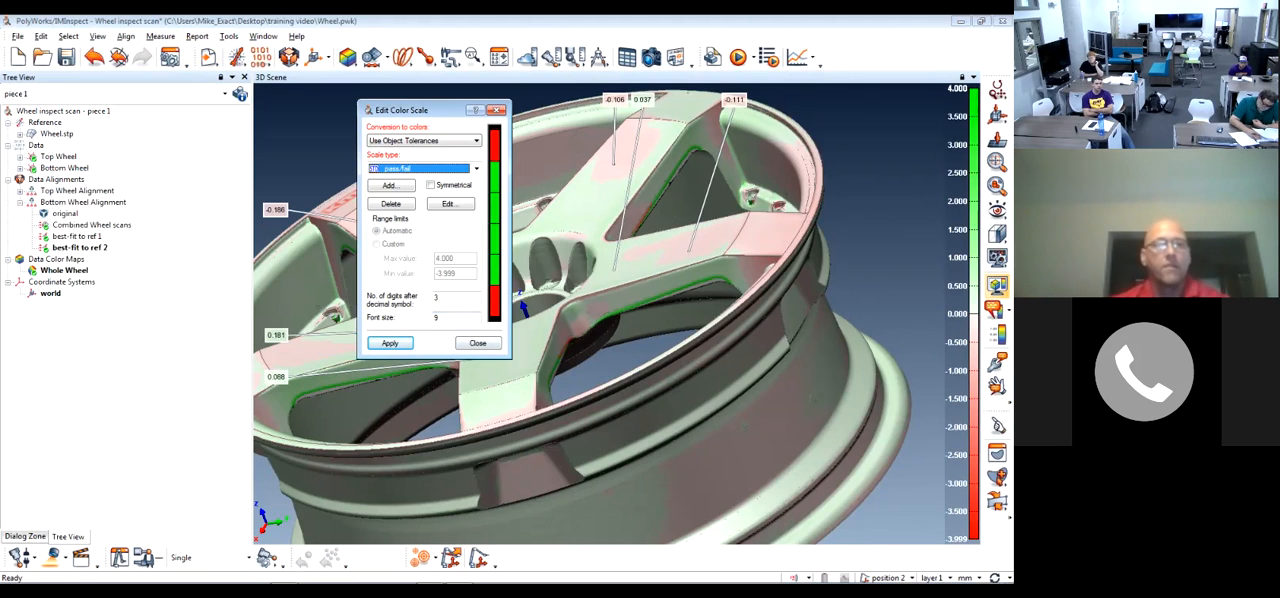
key(Escape)
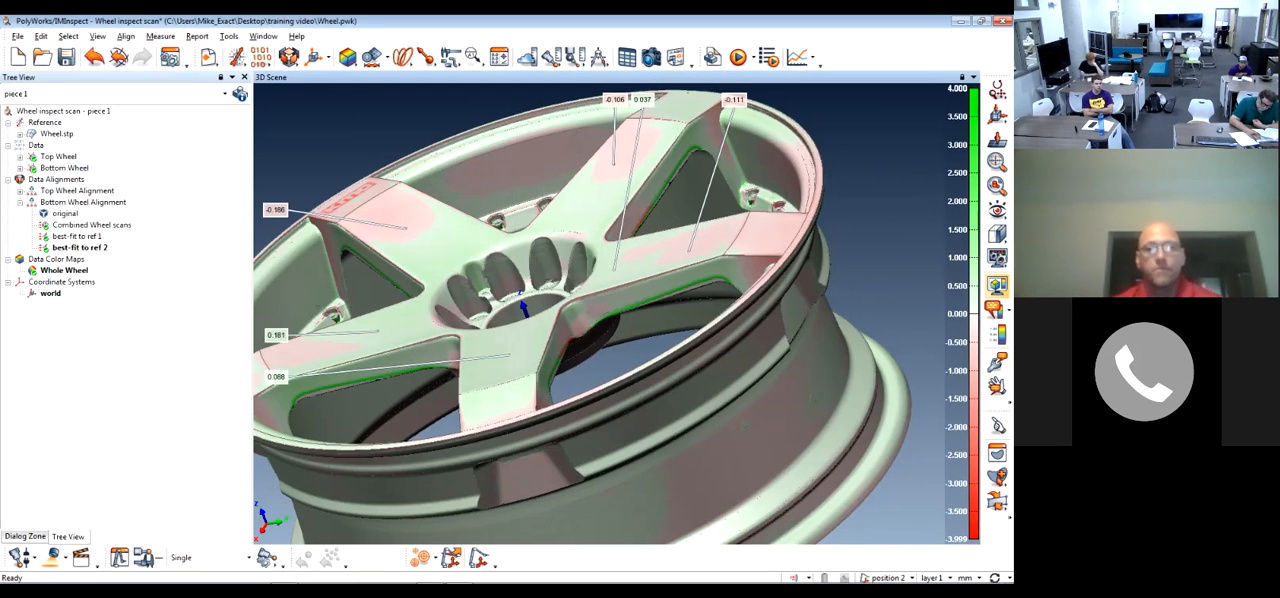
Hide the deviation color map and select the upper spoke faces of the Wheel.stp reference object
click(997, 286)
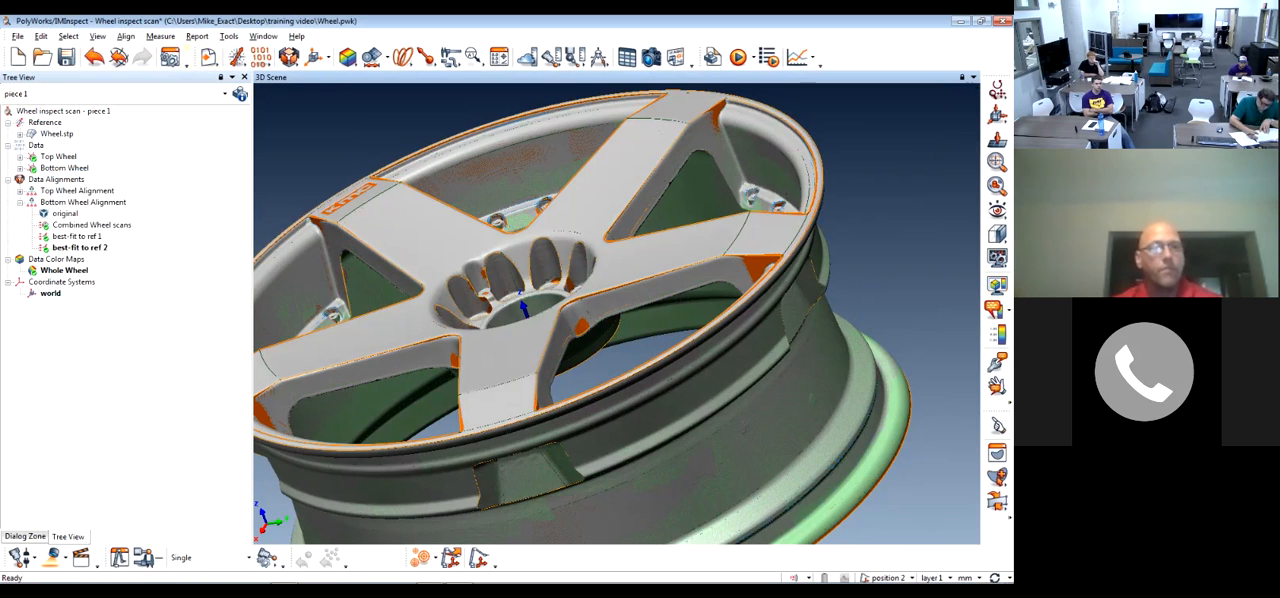
click(57, 134)
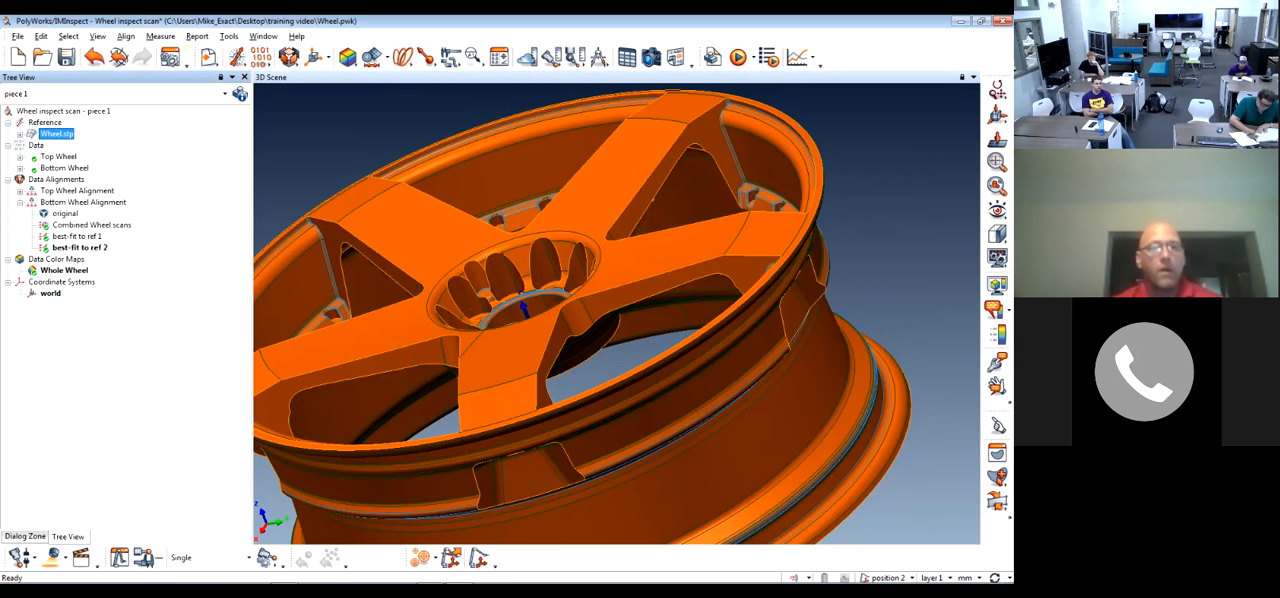
click(997, 453)
click(16, 112)
click(38, 151)
click(400, 232)
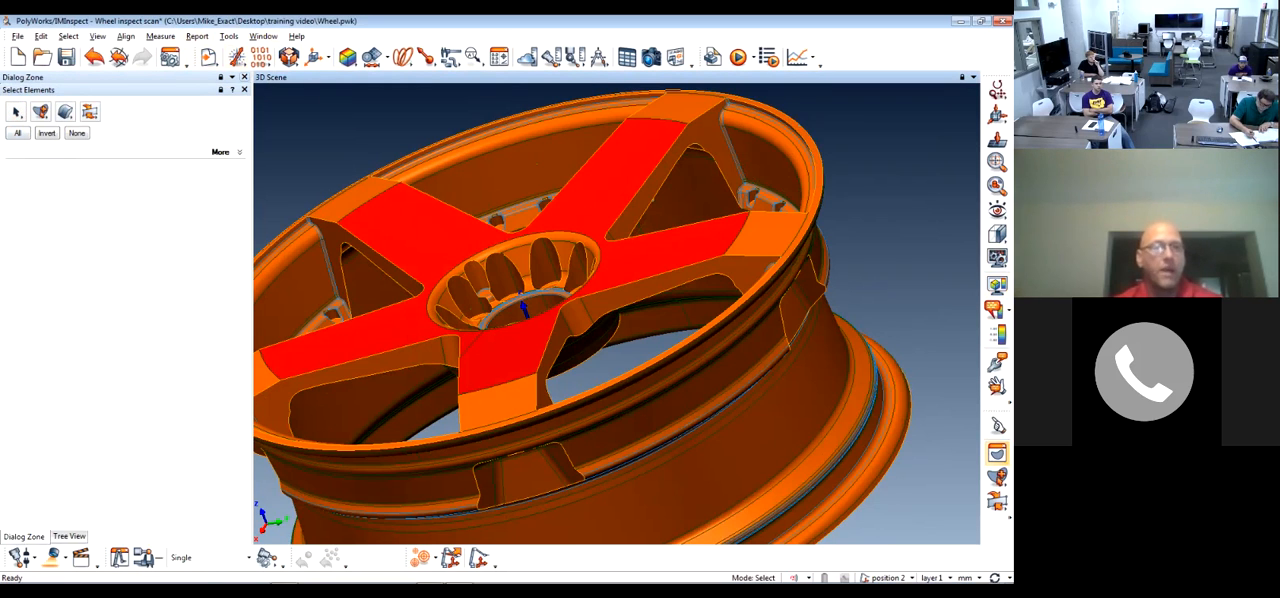
Change the Wheel.stp reference object's display color to light gray and clear the surface selection
click(69, 537)
double_click(57, 133)
click(221, 123)
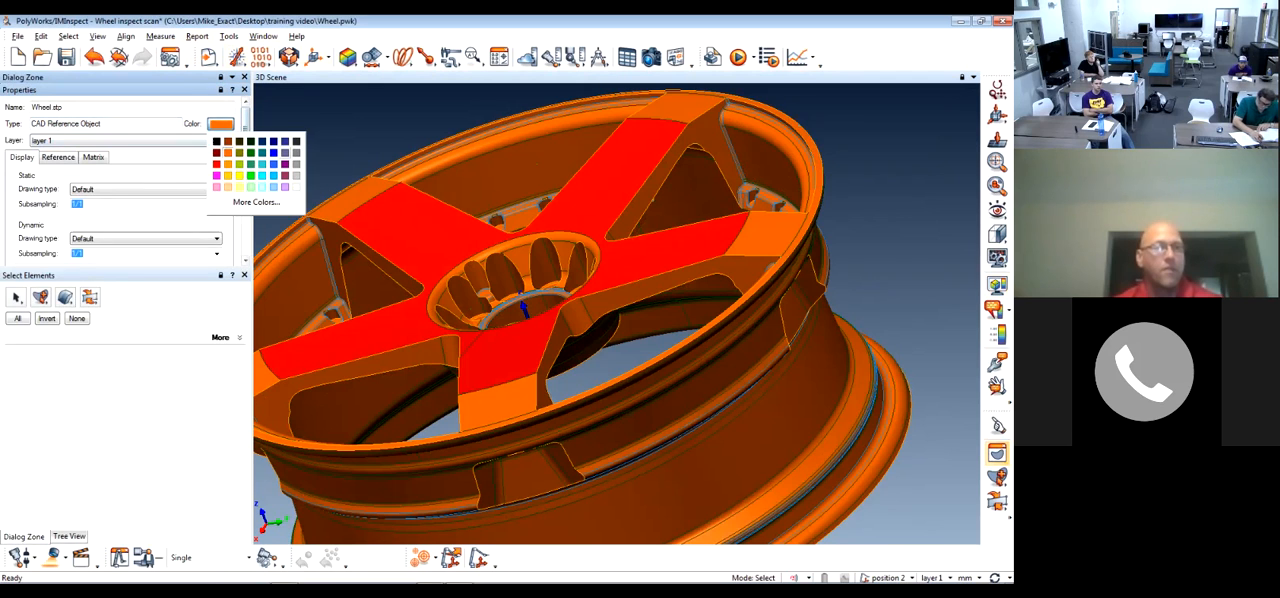
click(296, 176)
click(77, 318)
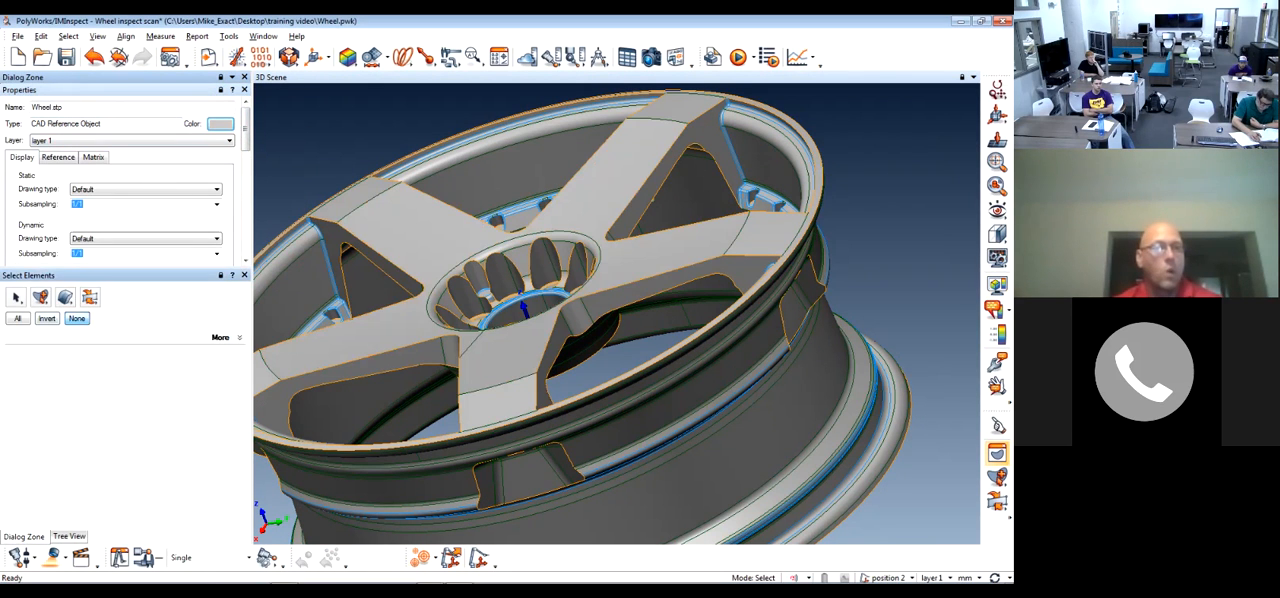
Close the Wheel.stp properties and reselect the upper spoke faces of the reference wheel
click(244, 275)
click(244, 90)
click(997, 453)
click(650, 245)
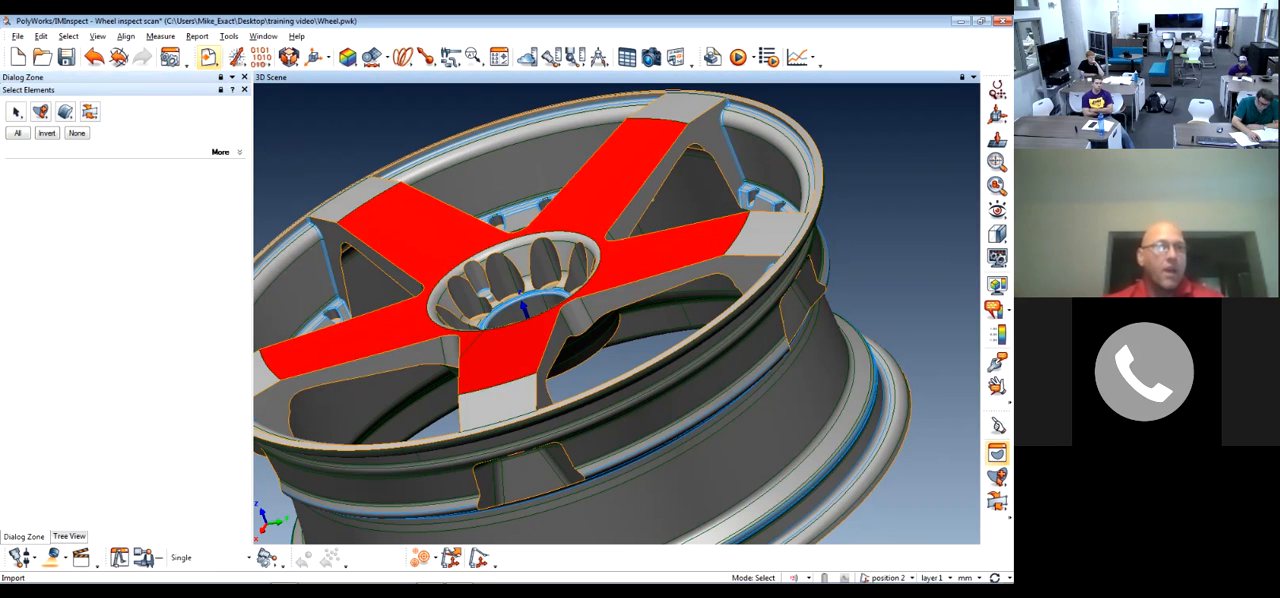
Add a second reference tolerance entry, keeping its yellow color, and set its upper tolerance to 0.250
mouse_move(236, 57)
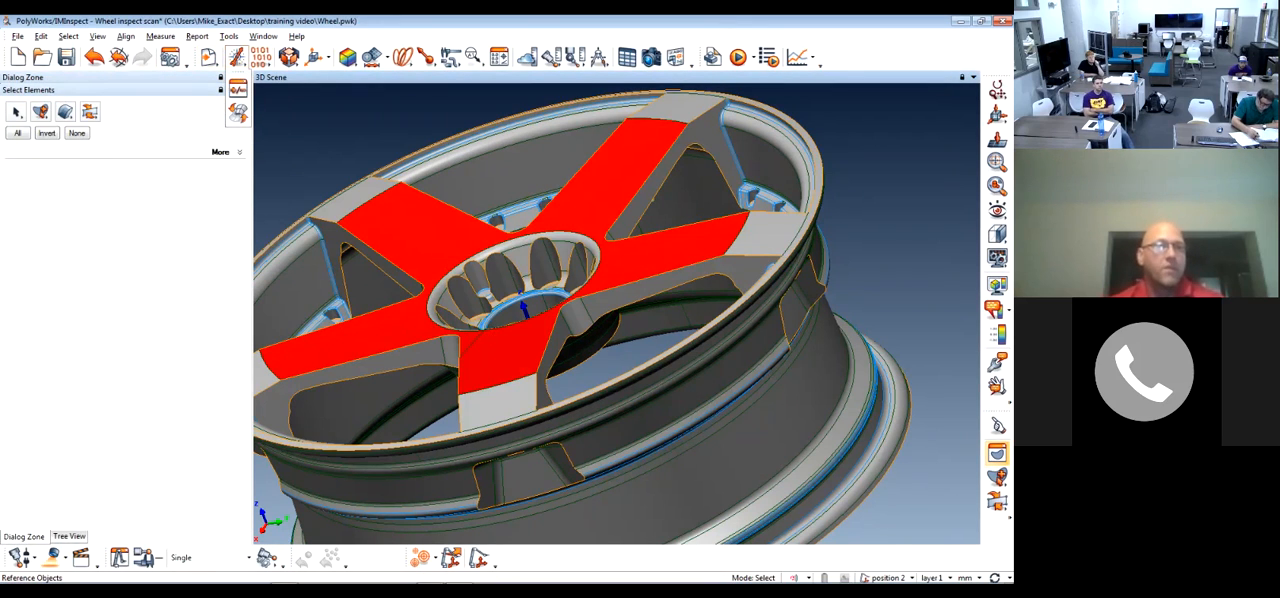
click(237, 88)
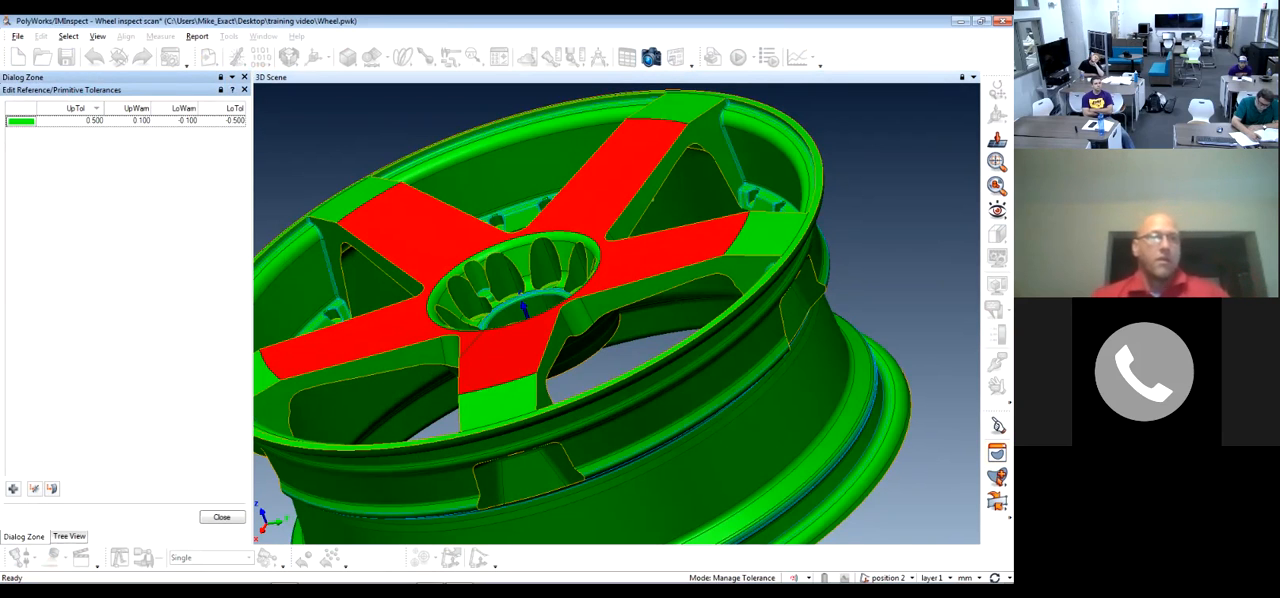
click(13, 489)
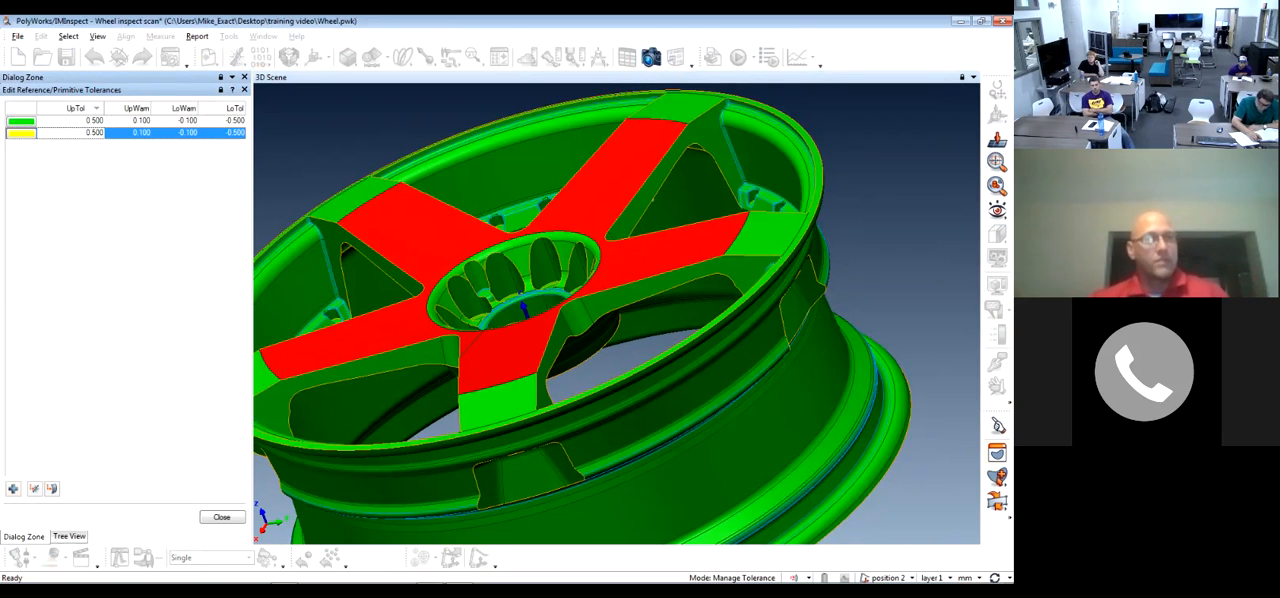
click(21, 133)
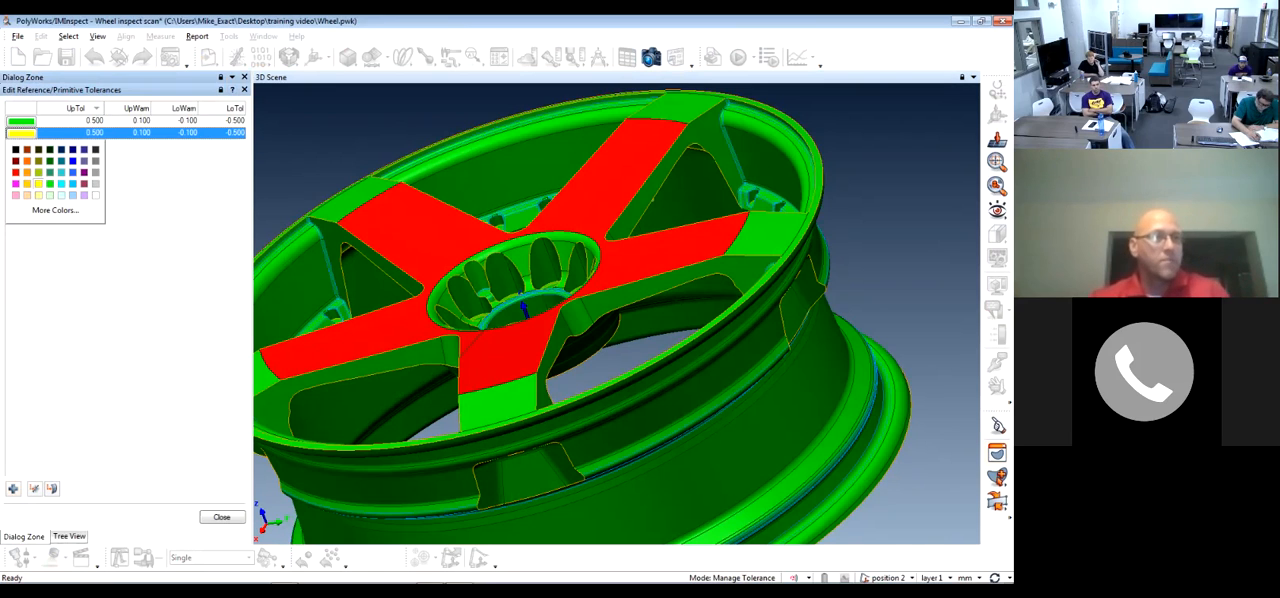
click(90, 133)
click(90, 133)
text(0.25)
key(Tab)
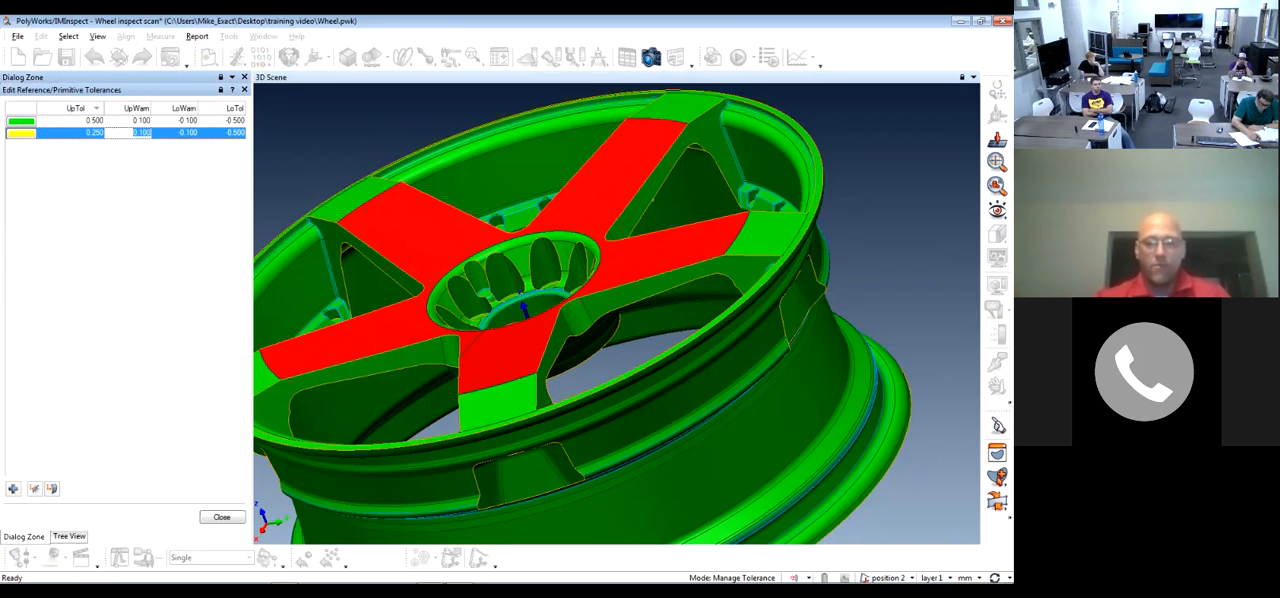
Set the yellow entry's upper warning to 0.250 and its lower warning and tolerance to -0.250, and assign it to the reference wheel
text(.25)
key(Tab)
text(-0.25)
key(Tab)
text(-.250)
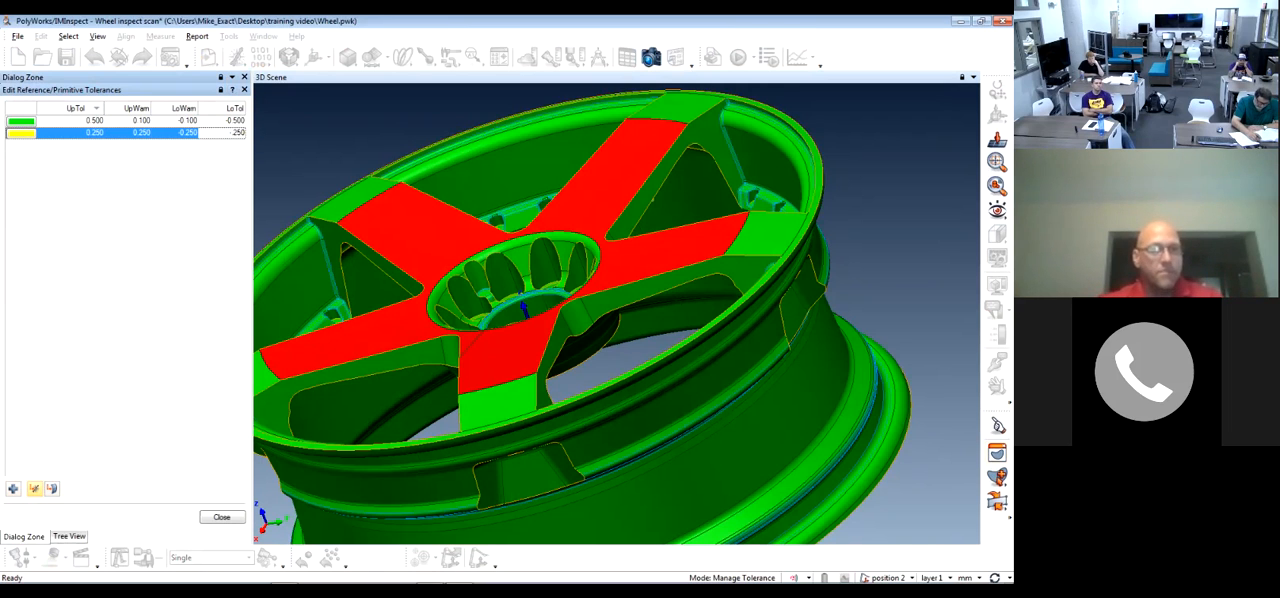
key(Return)
scroll(415, 235, down, 3)
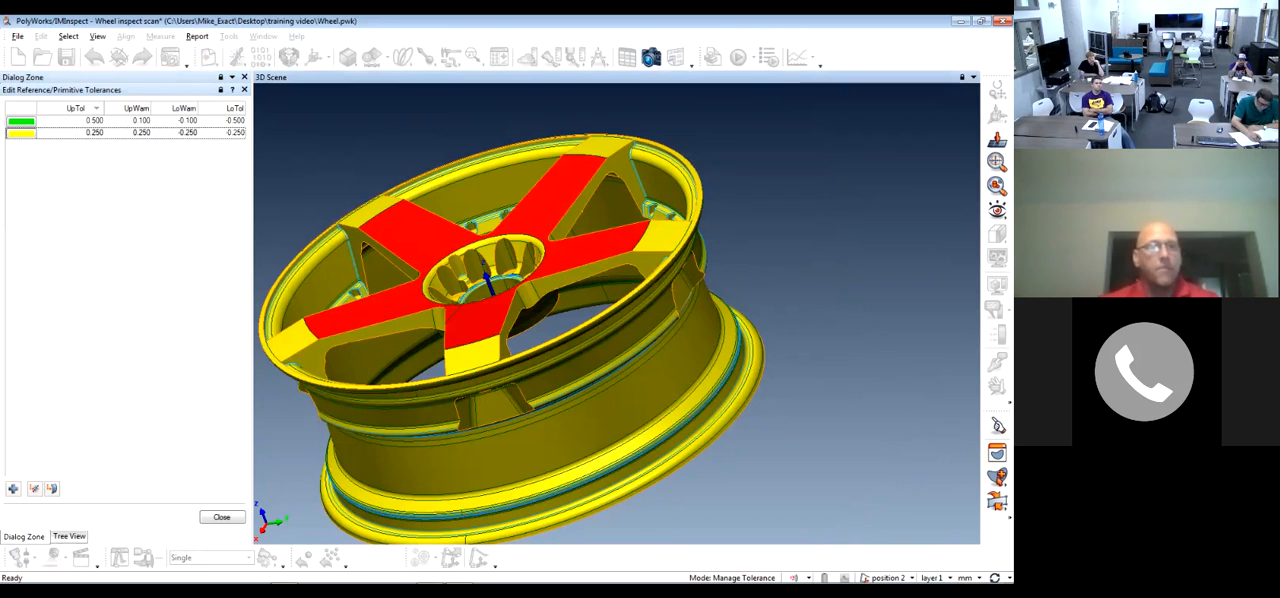
Close the reference tolerance editor and clear the selection of the upper spoke faces
click(222, 517)
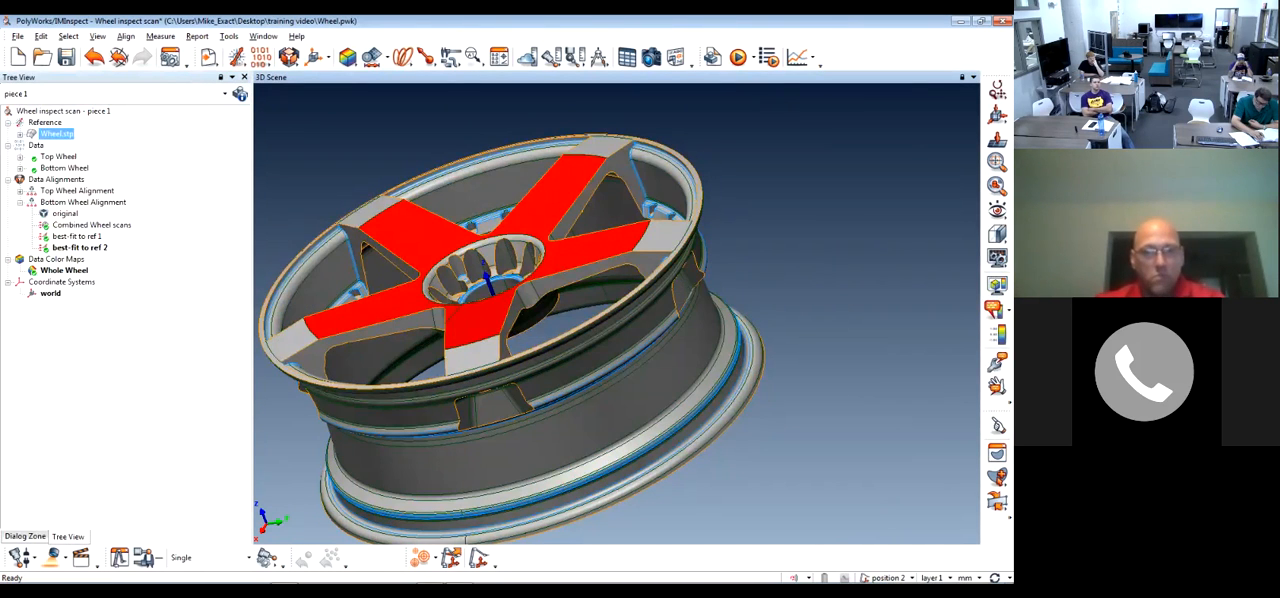
drag(497, 350, 550, 362)
click(997, 453)
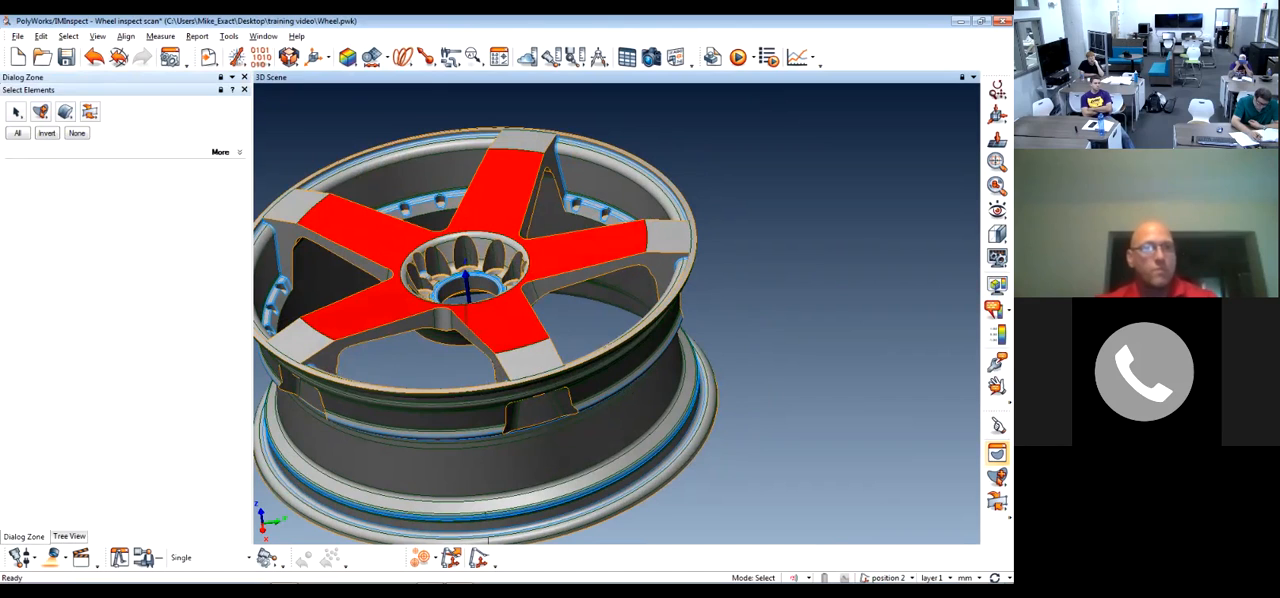
click(77, 133)
click(244, 89)
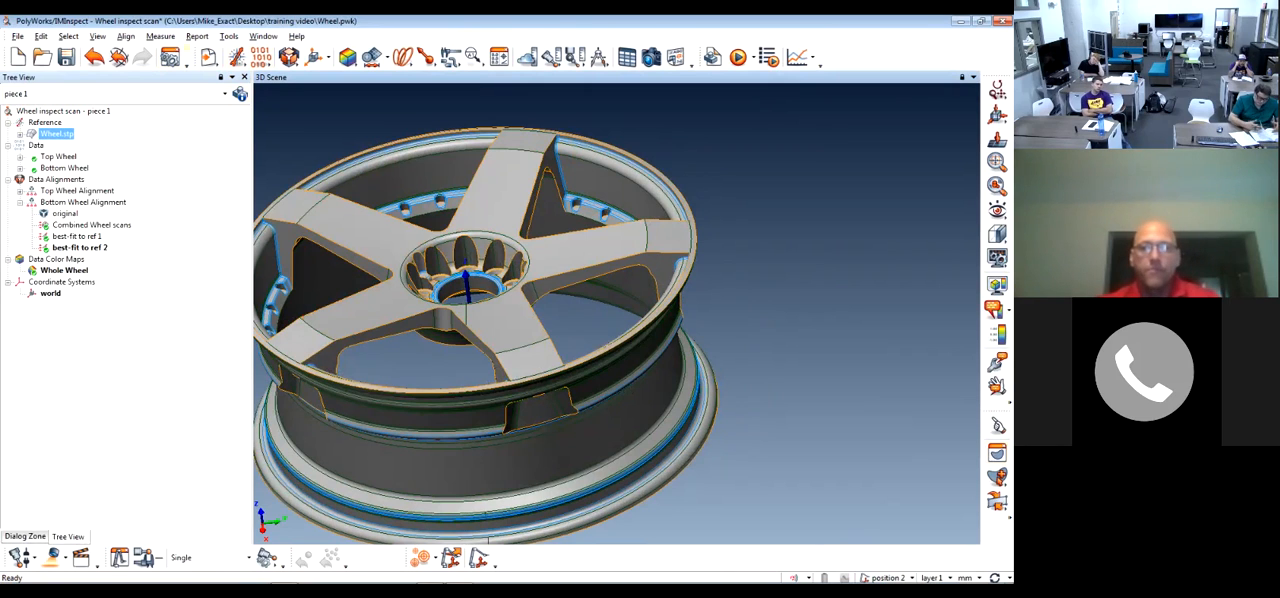
Review the pass/fail color scale settings and examine the annotated wheel color map before hiding it again
click(997, 335)
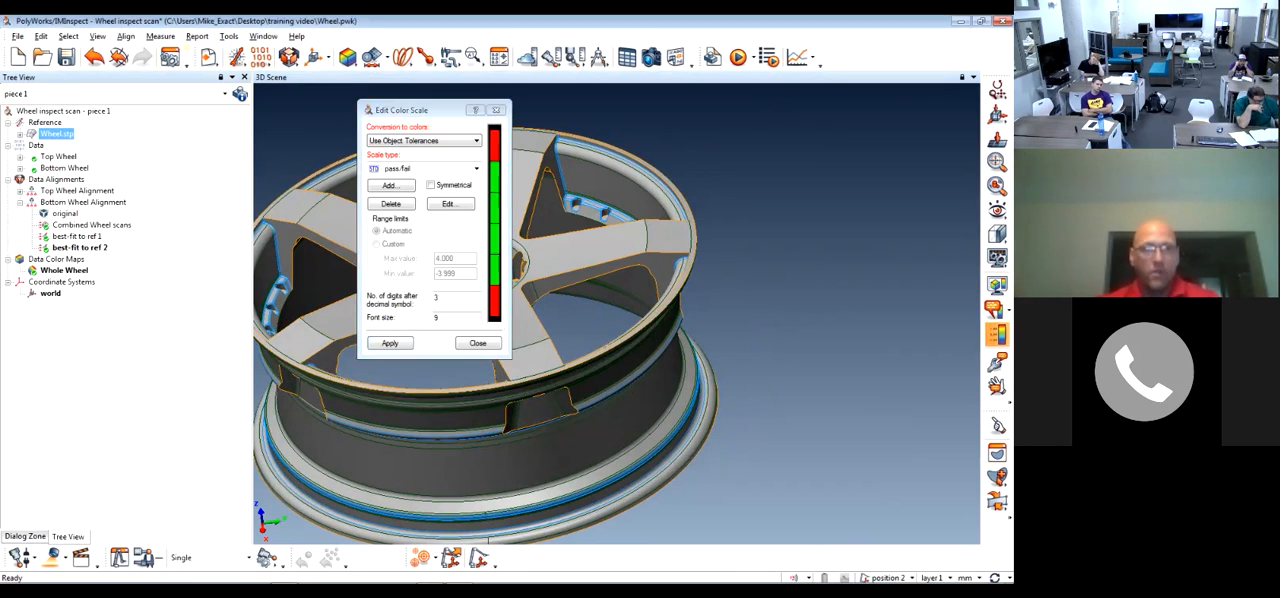
click(496, 109)
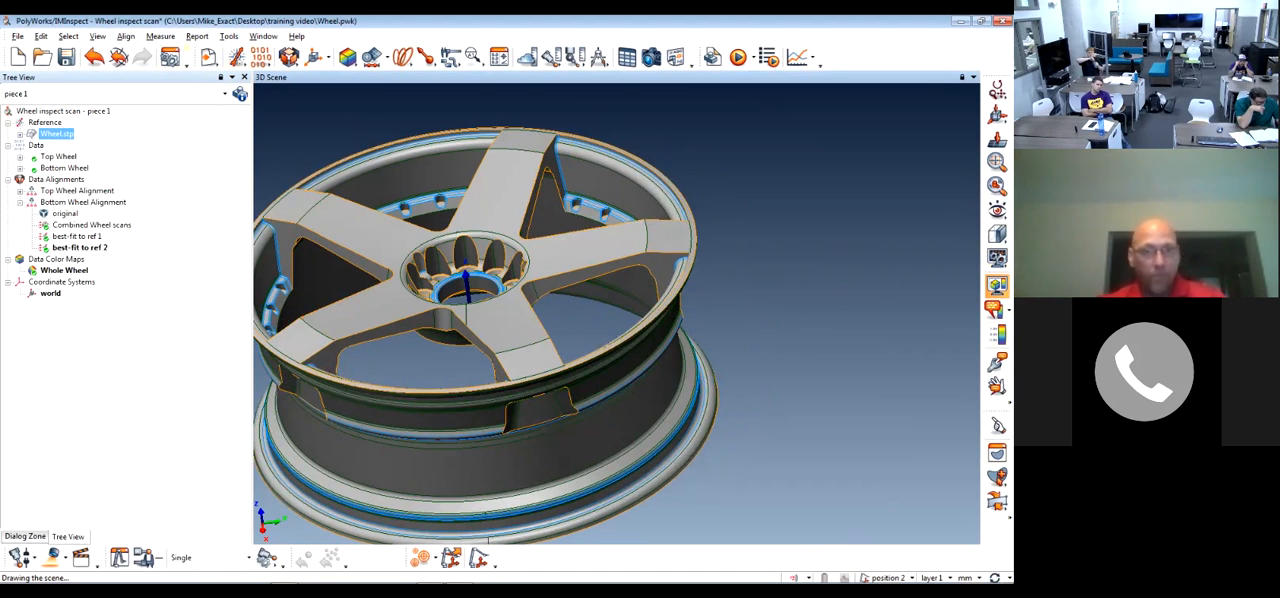
click(998, 335)
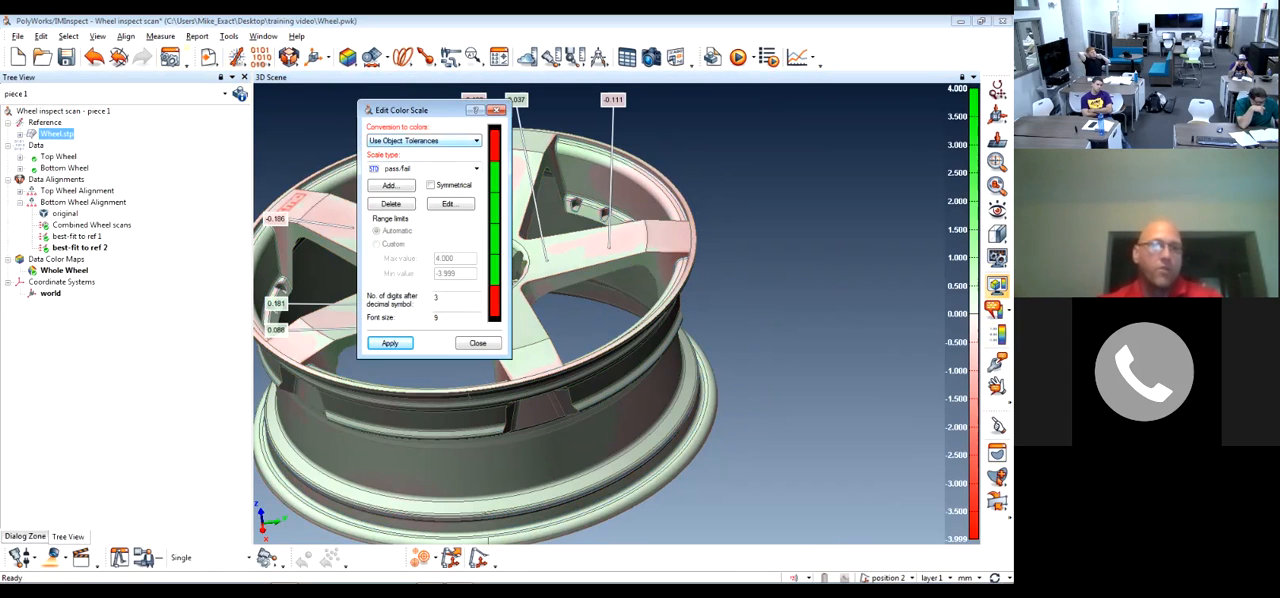
click(476, 169)
click(420, 181)
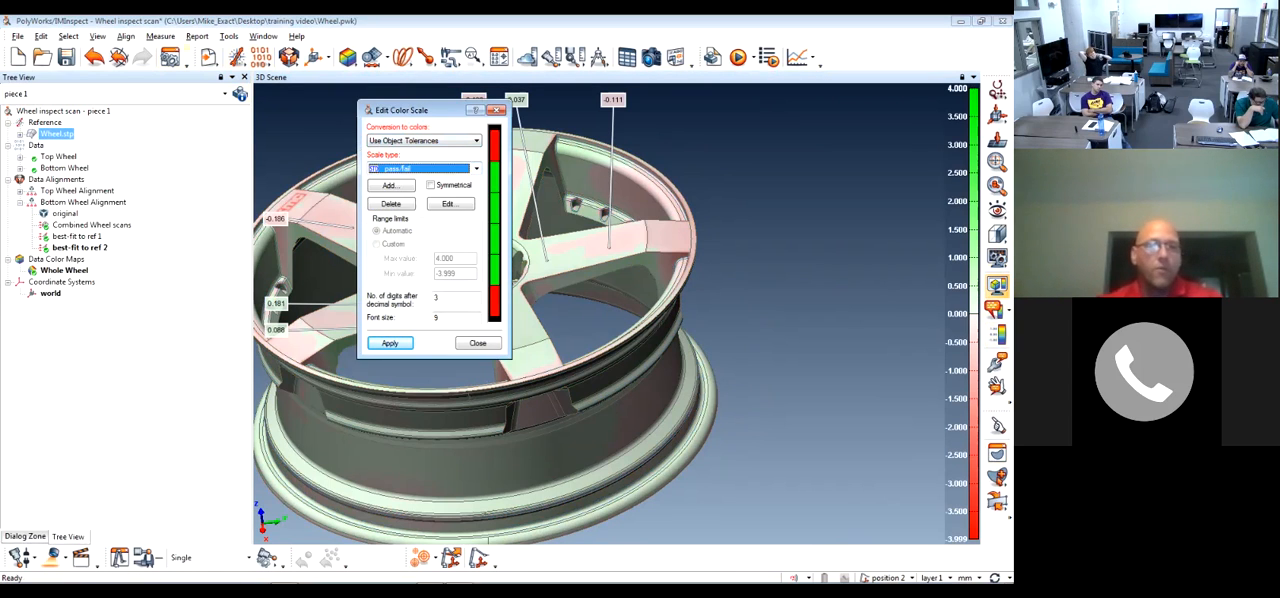
click(478, 343)
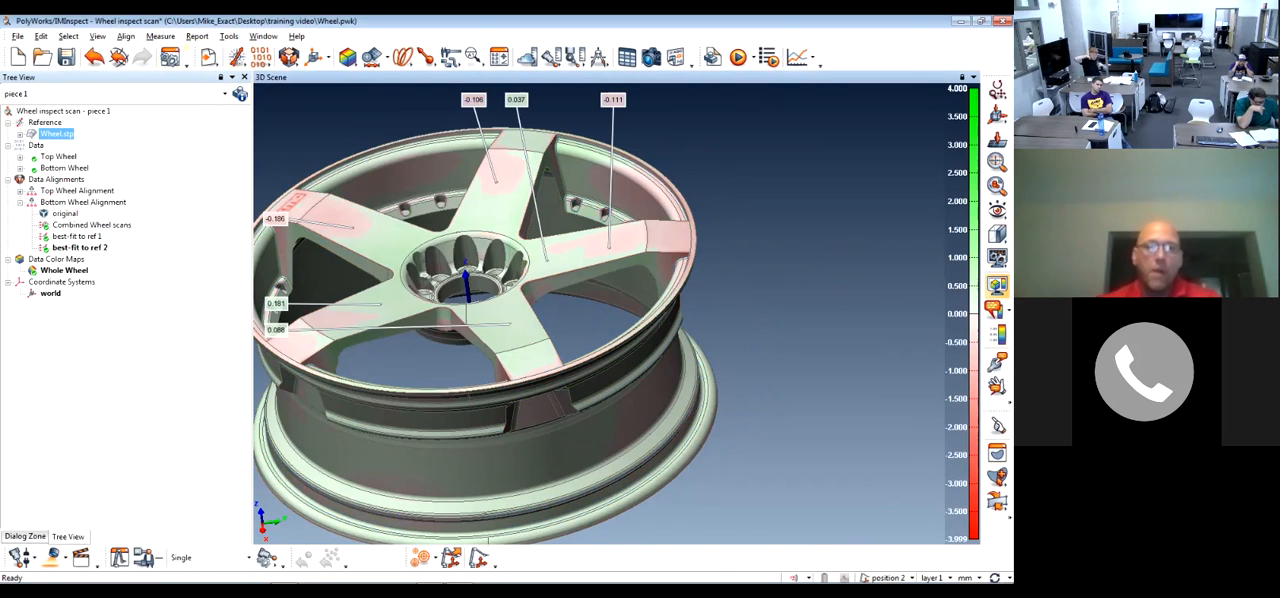
scroll(575, 221, up, 3)
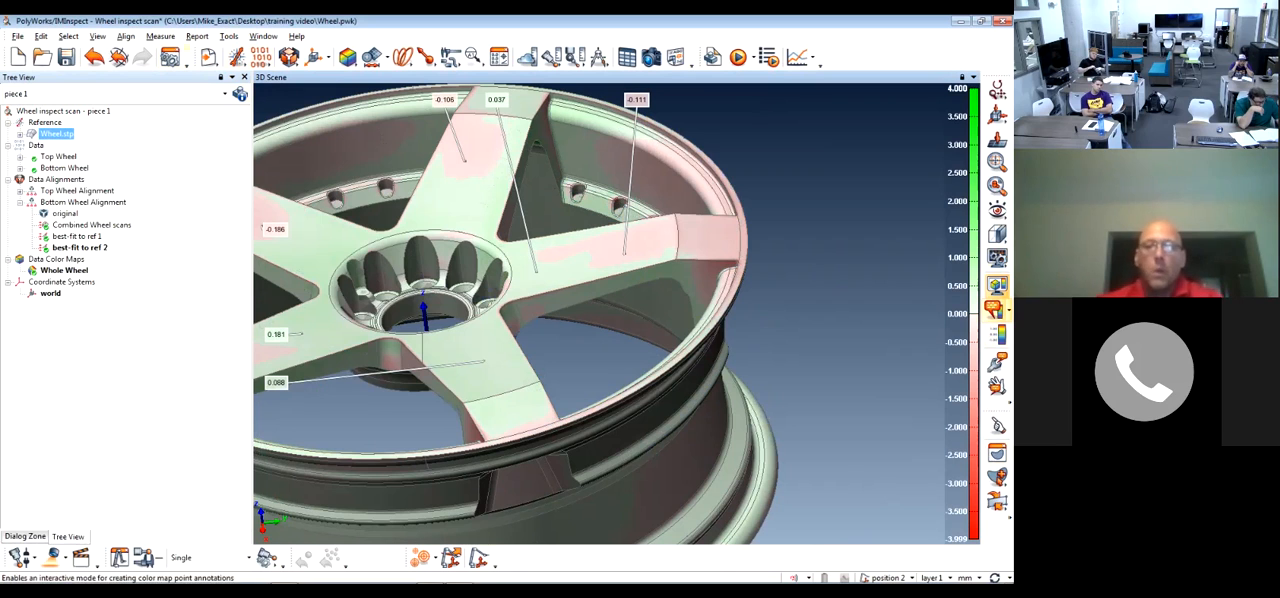
click(997, 286)
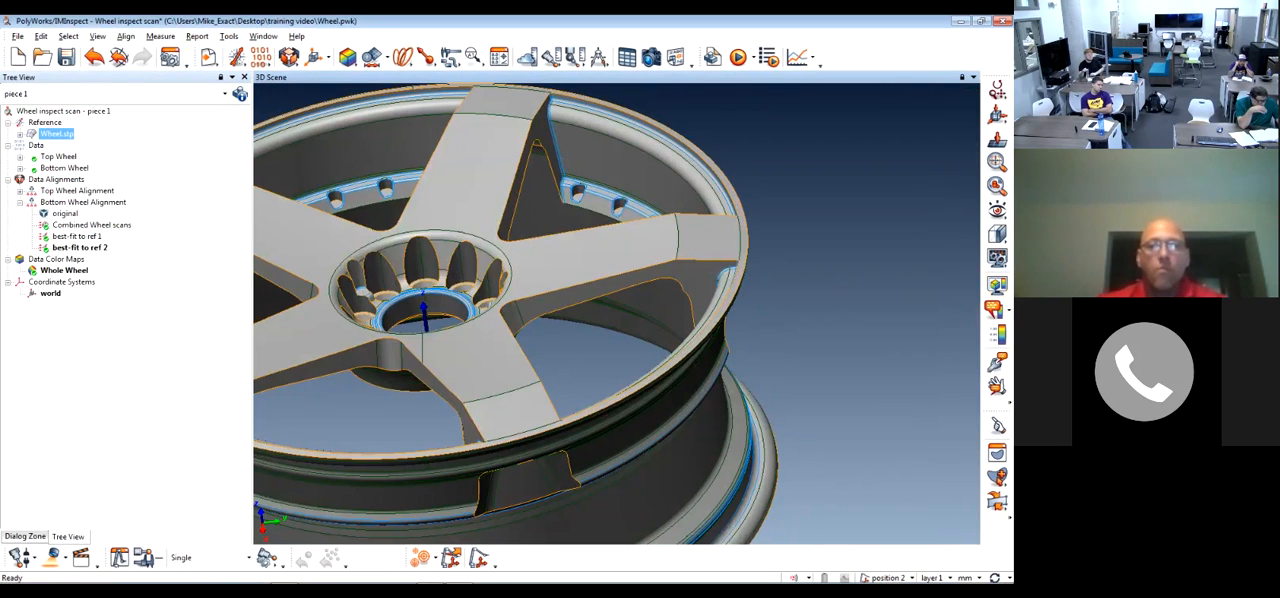
Set the color conversion to Auto Range and open its scale in the color scale editor
click(998, 334)
click(476, 141)
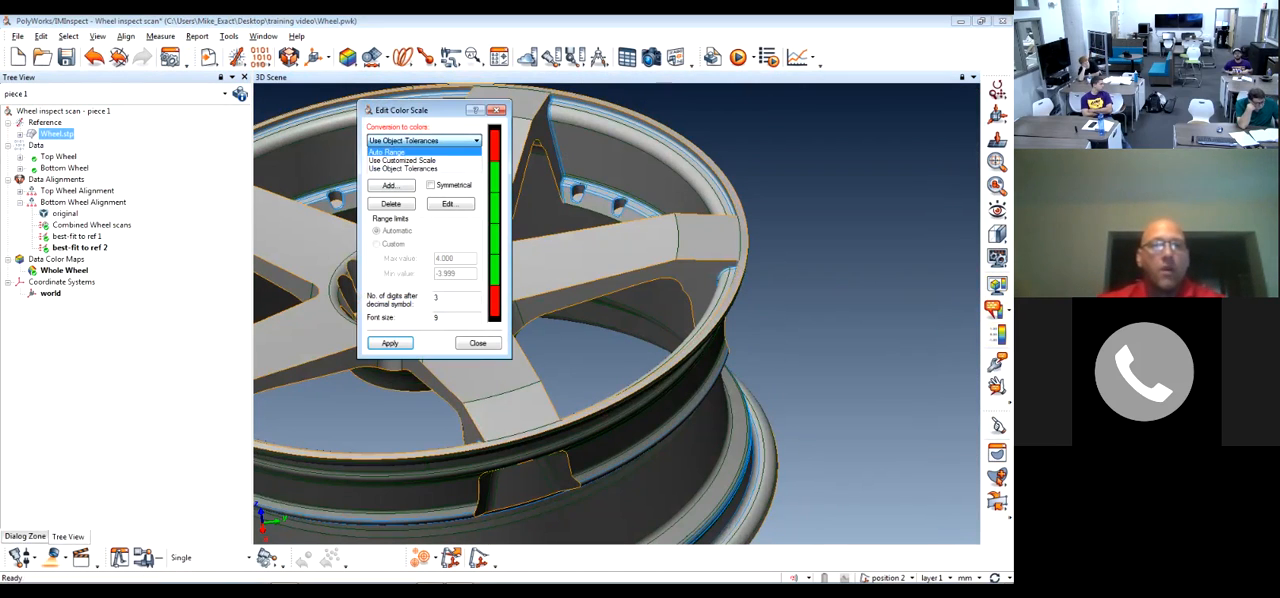
click(430, 151)
click(450, 204)
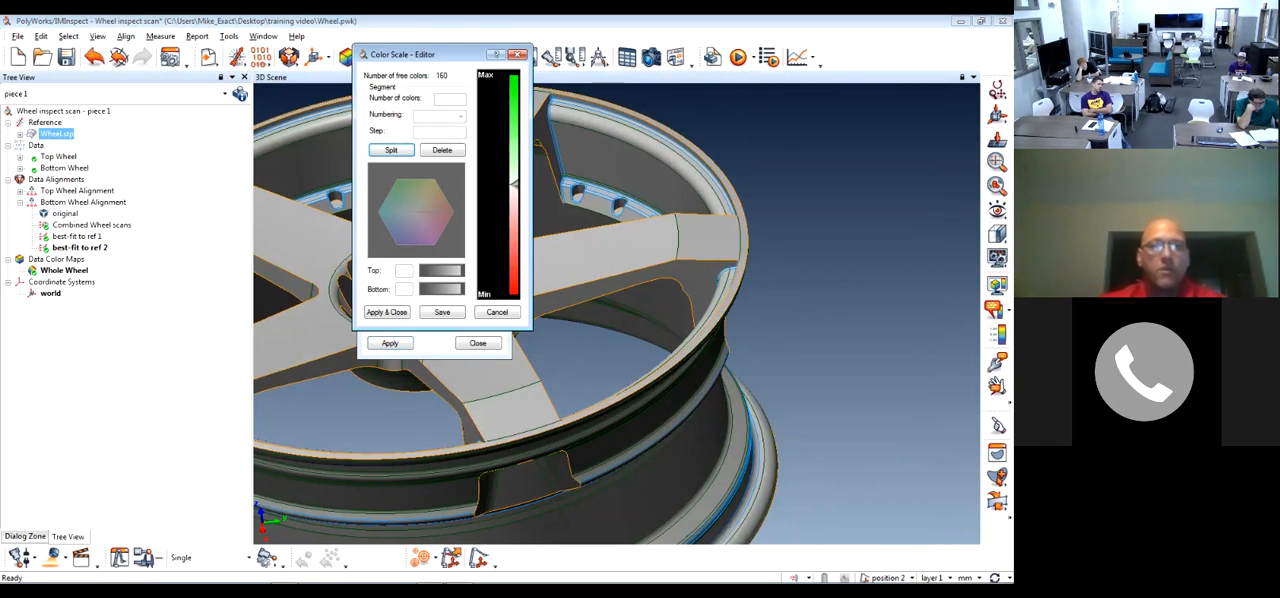
drag(420, 54, 640, 114)
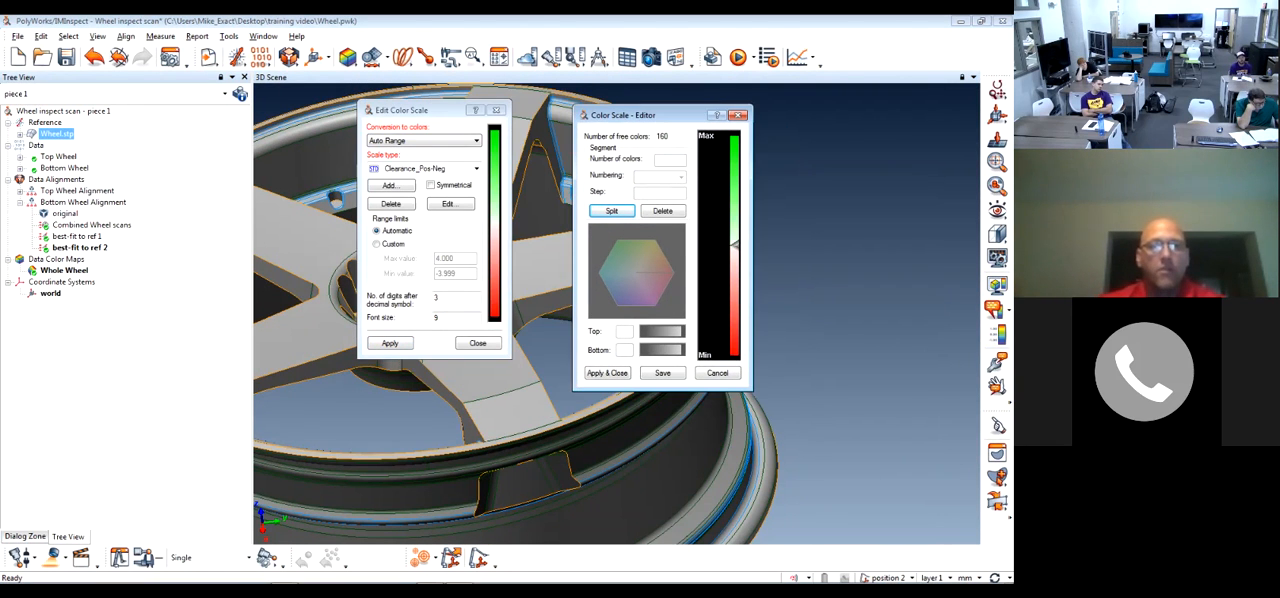
Change the color conversion to Use Customized Scale with the custom scale type
click(476, 141)
click(430, 161)
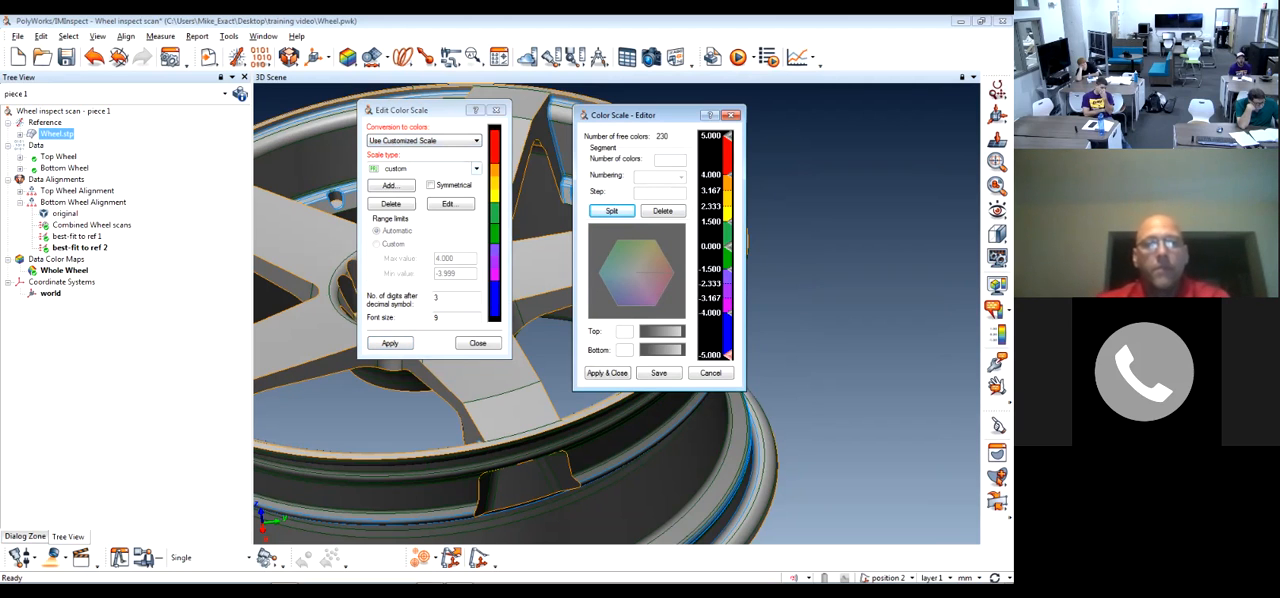
click(476, 168)
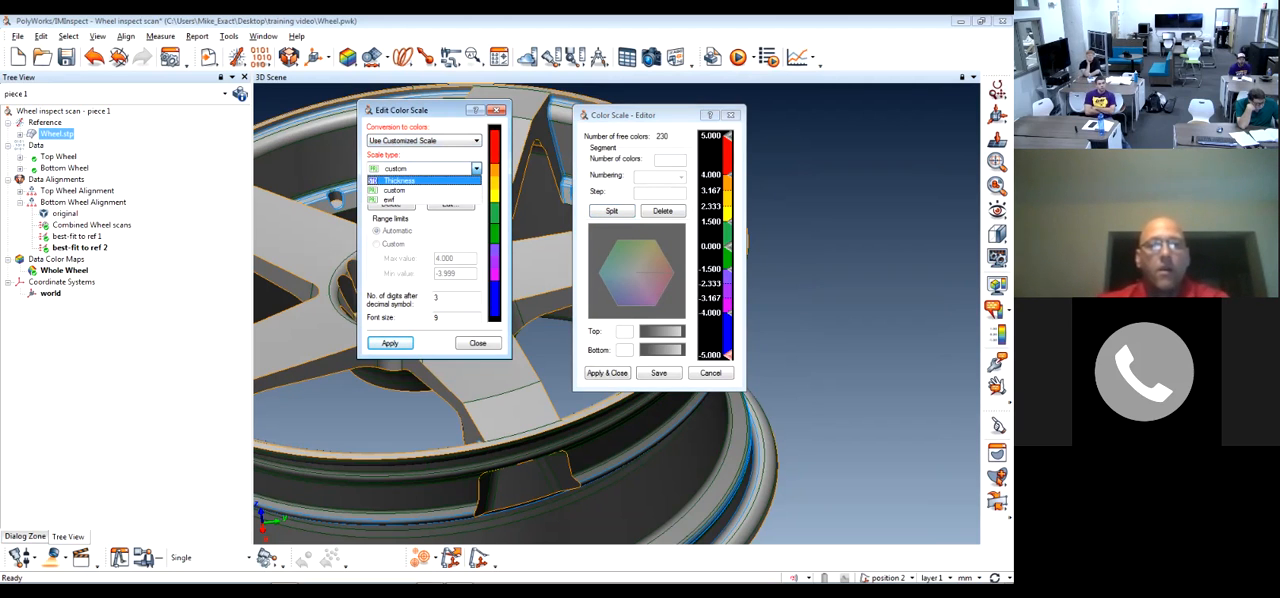
click(420, 190)
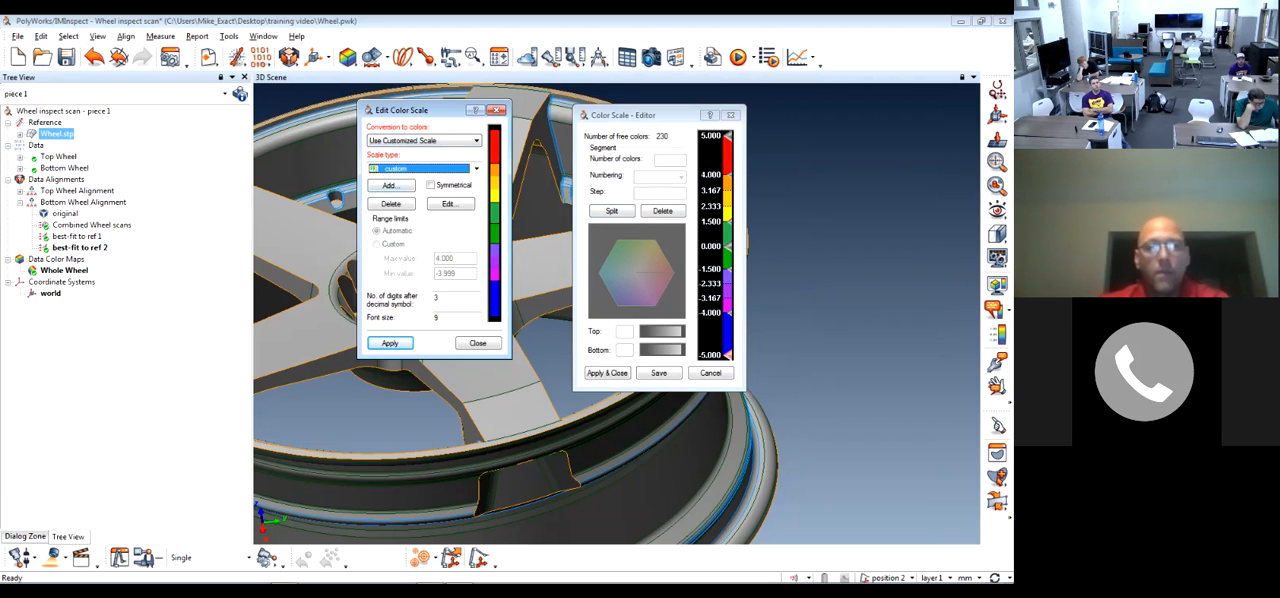
Set the boundary between the red and orange segments of the custom scale to 3.5
click(728, 355)
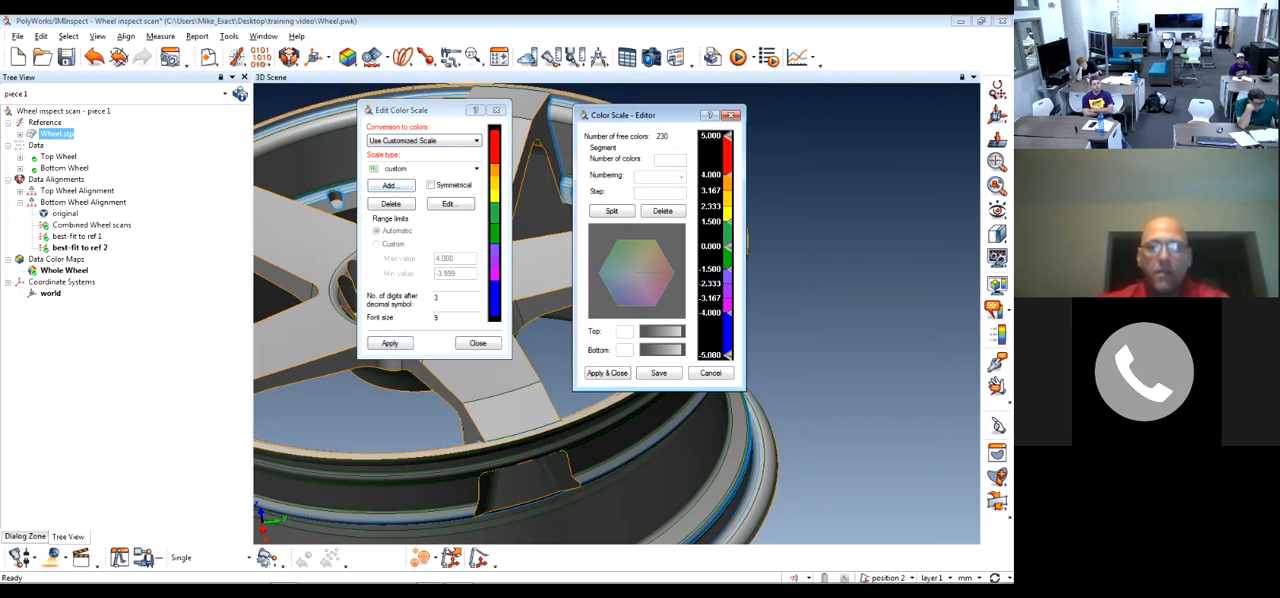
double_click(728, 175)
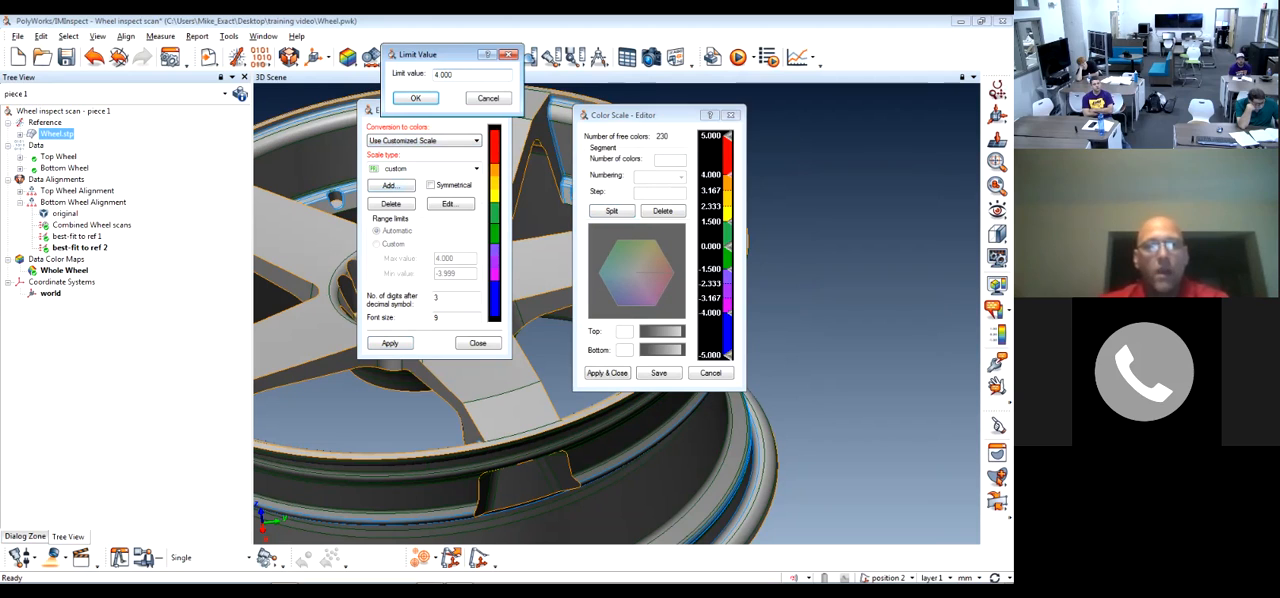
drag(420, 54, 838, 144)
text(3.5)
key(Return)
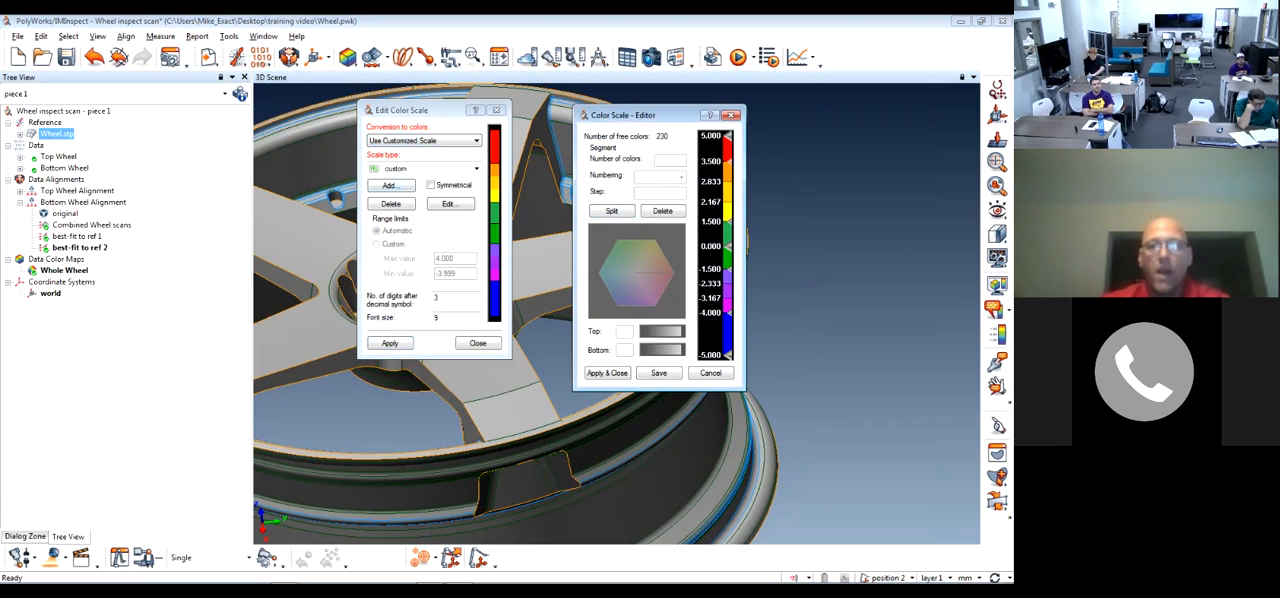
Reduce the orange-to-yellow segment to 2 colors and display the wheel's color map with the edited scale
click(728, 187)
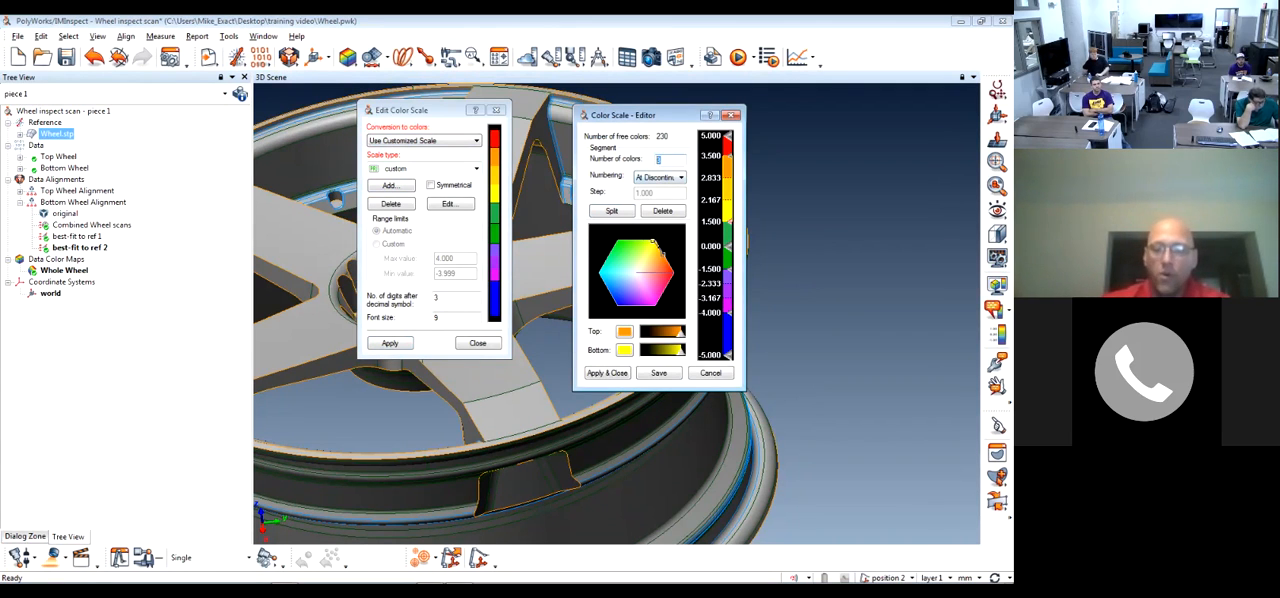
double_click(659, 160)
text(2)
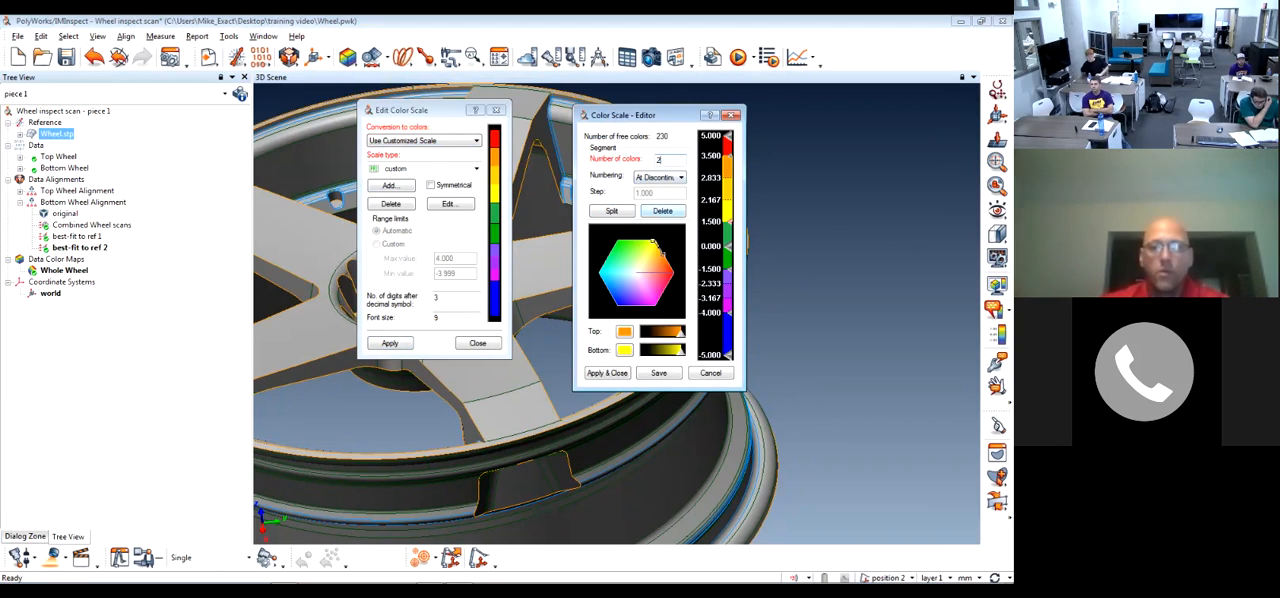
click(607, 372)
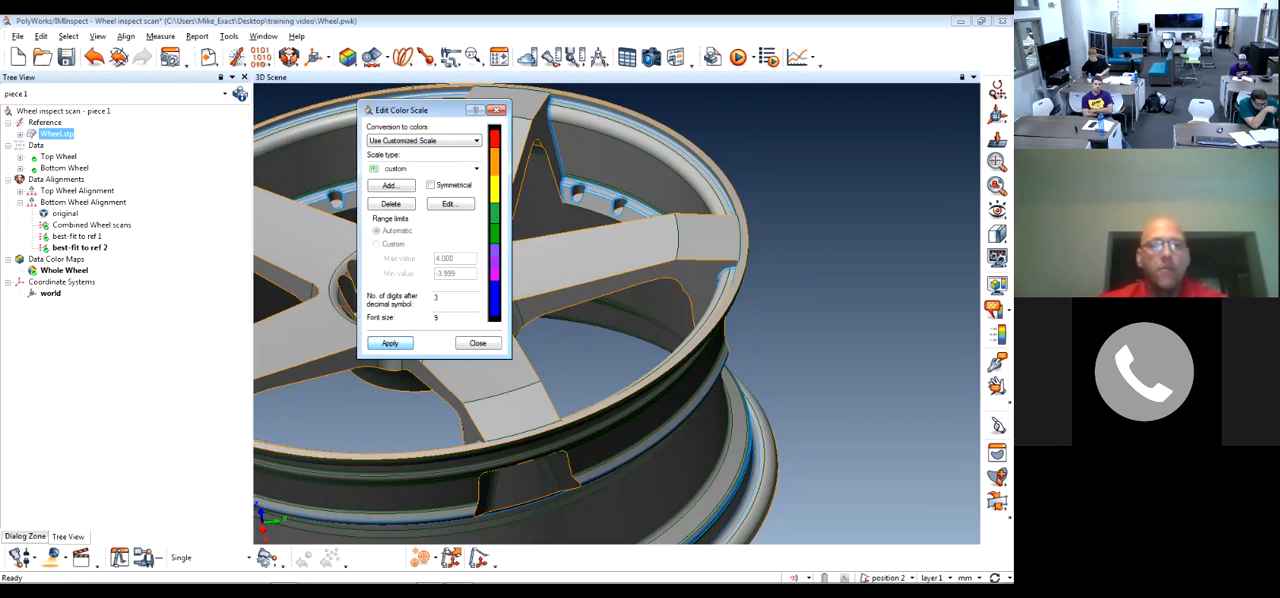
click(478, 343)
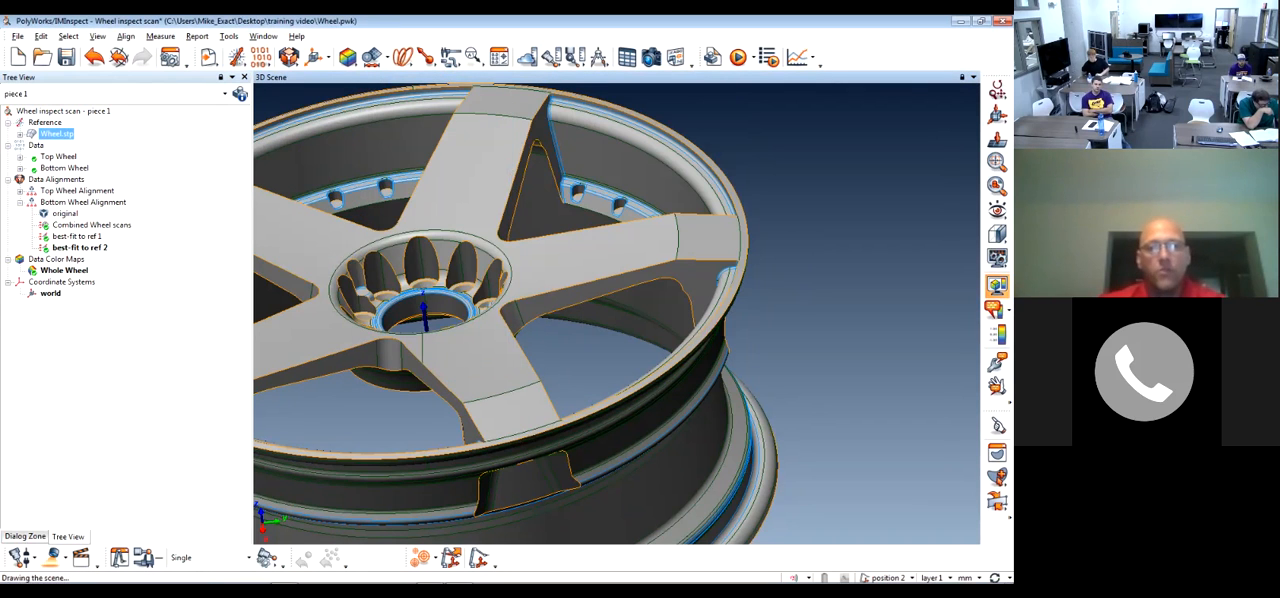
click(997, 284)
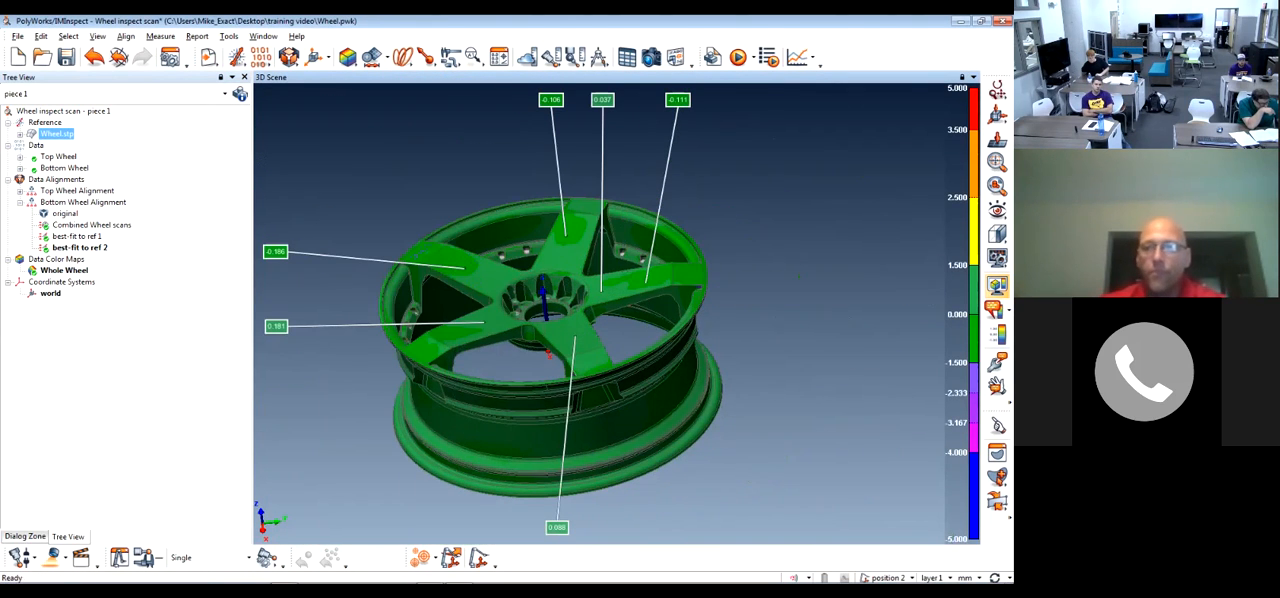
Reopen the custom scale in the color scale editor and try to set its end limit to 2.5
click(997, 335)
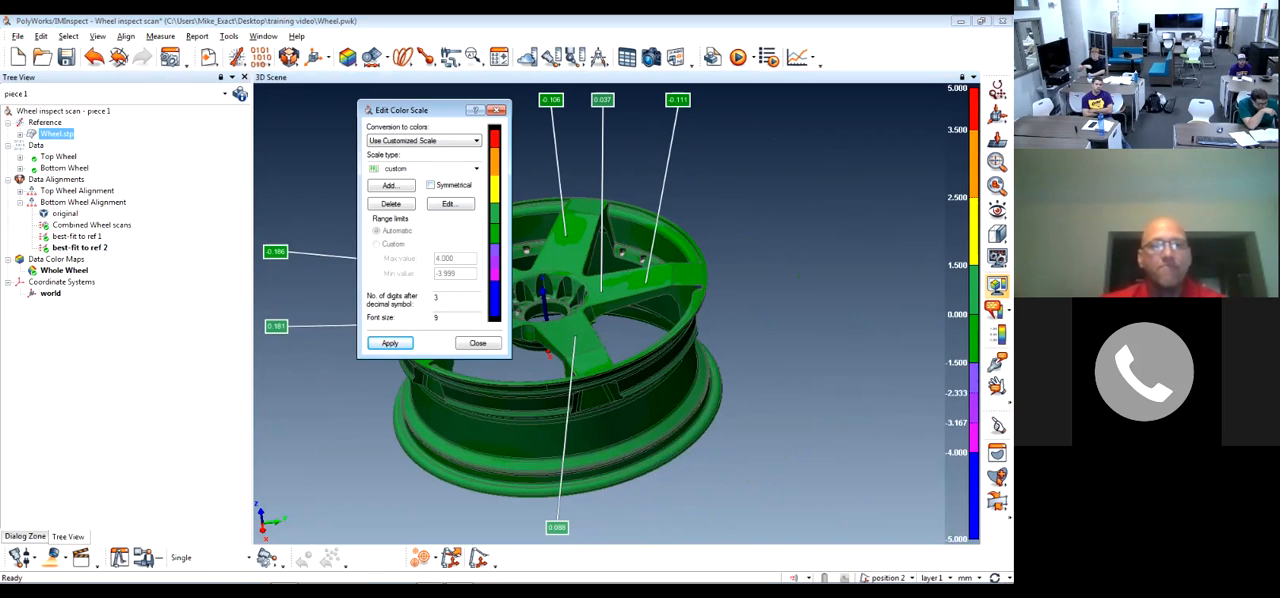
click(450, 204)
drag(728, 222, 728, 205)
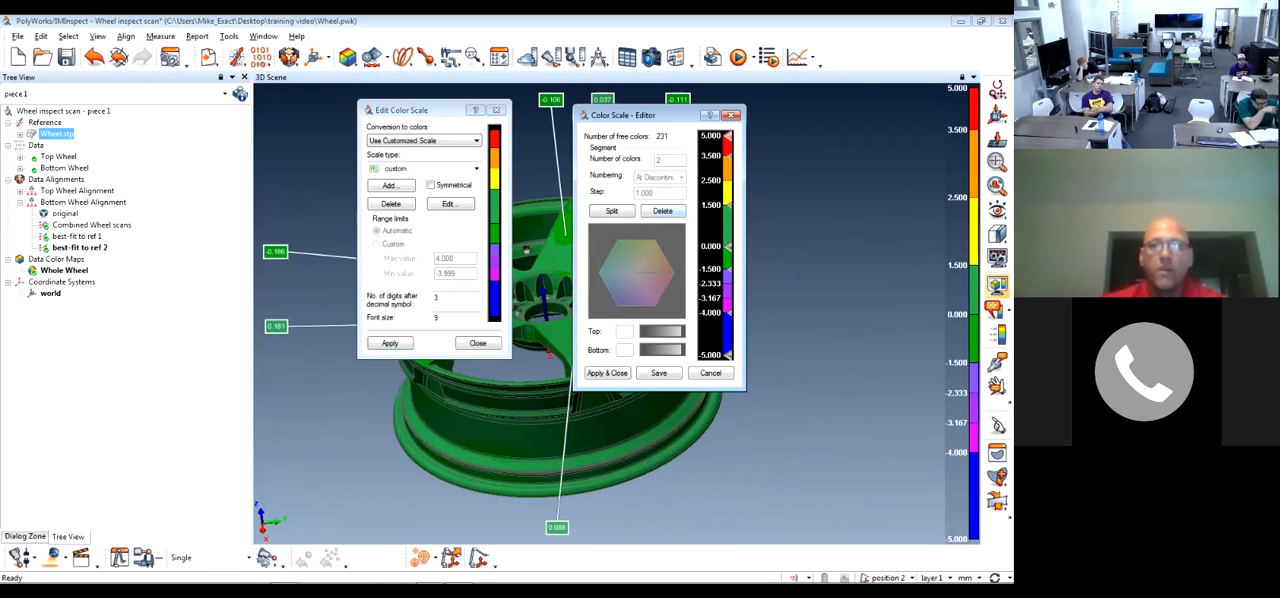
double_click(728, 355)
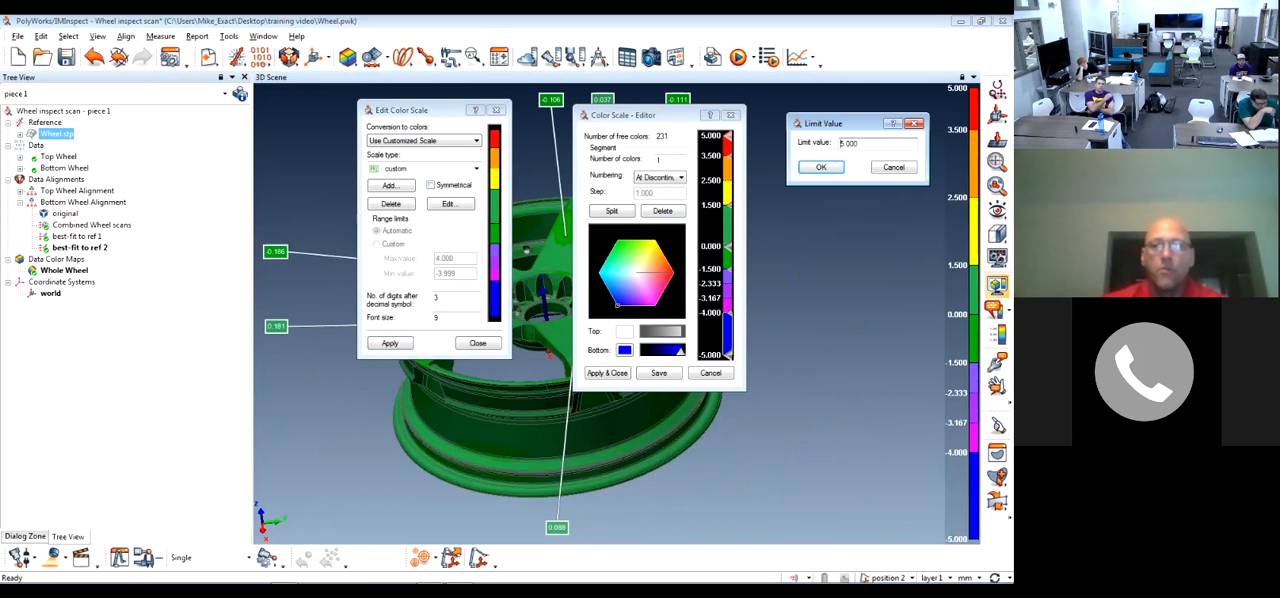
text(2.5)
key(Return)
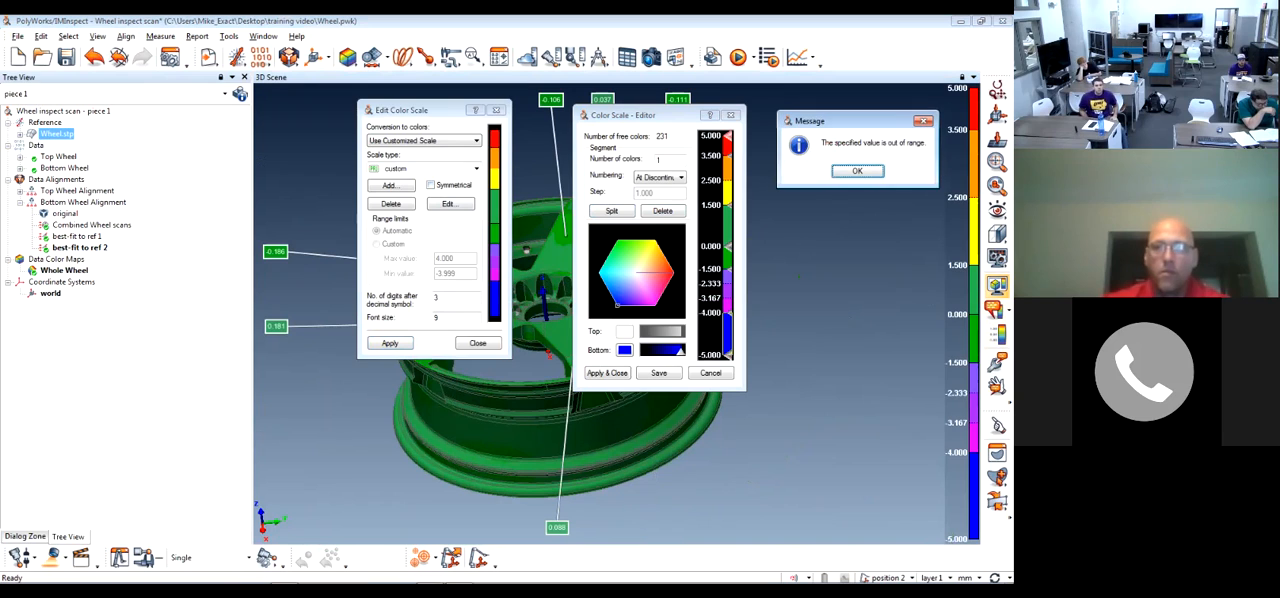
key(Return)
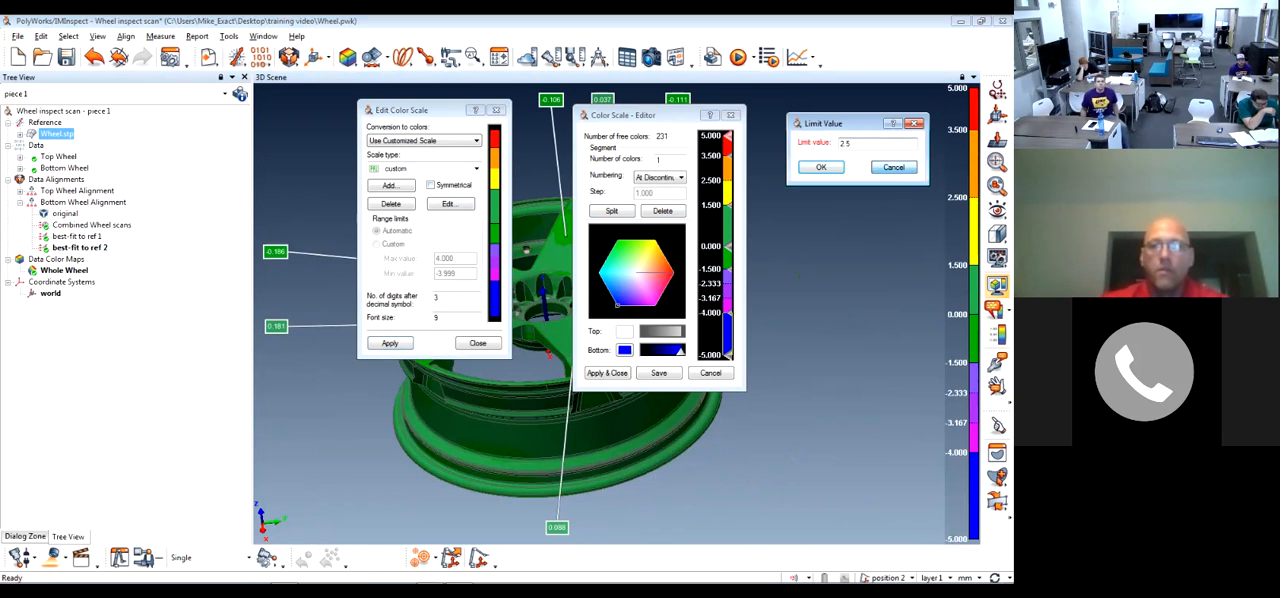
click(893, 167)
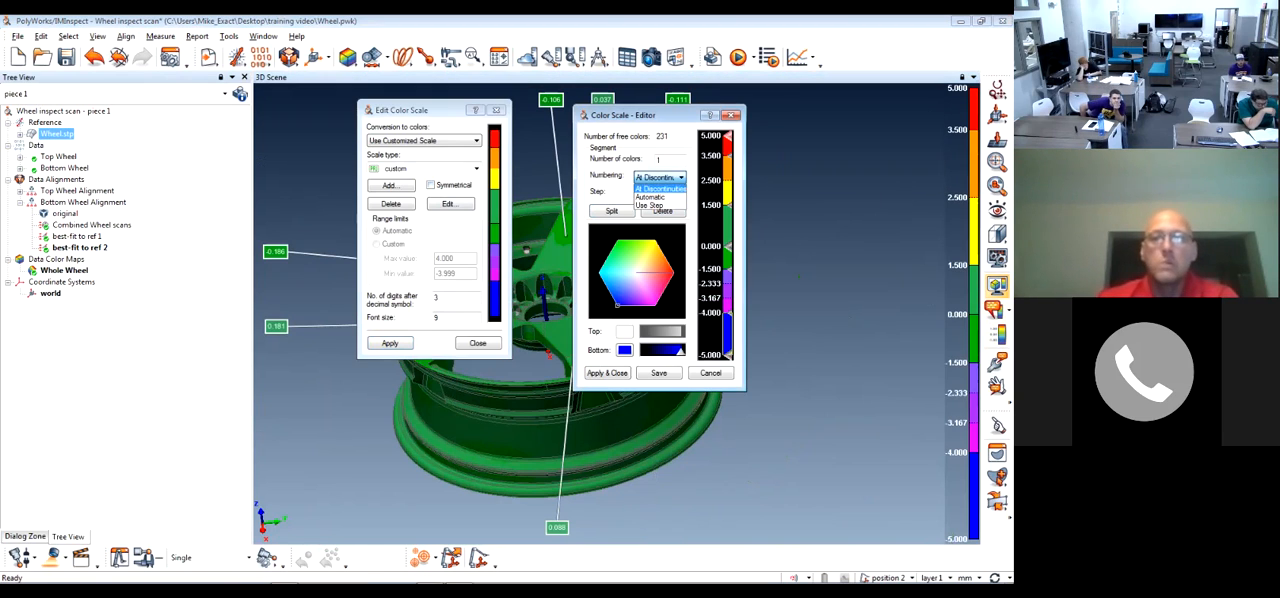
Set the lowest blue segment's numbering to Automatic and apply the scale to the wheel's color map
click(681, 177)
click(660, 188)
click(607, 373)
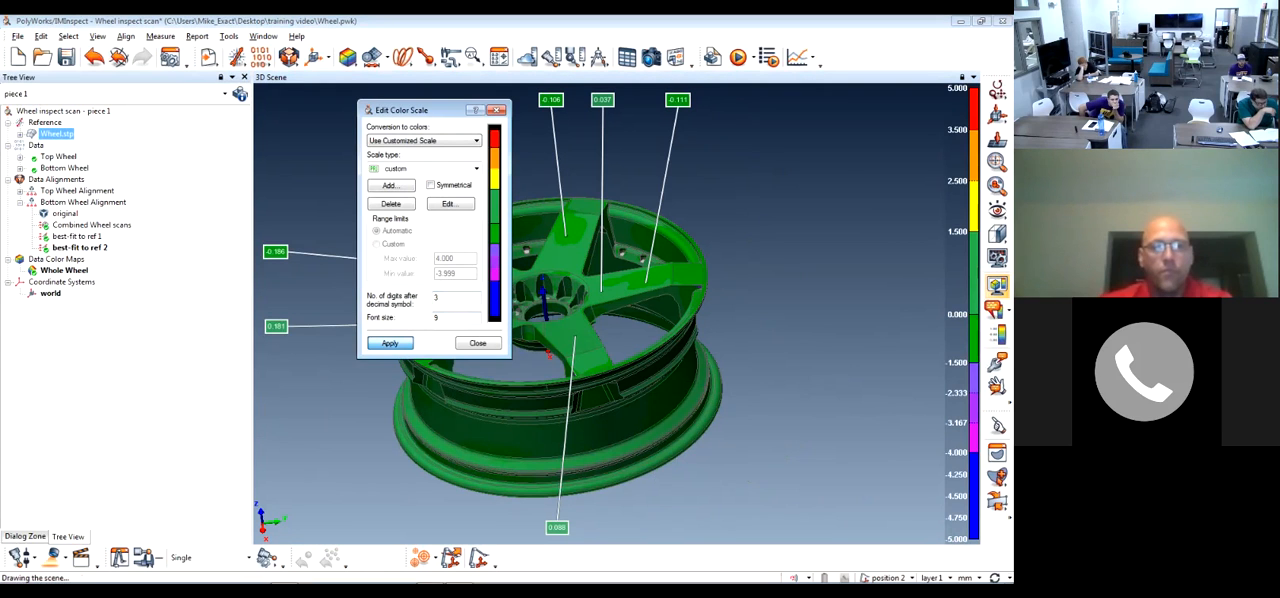
click(478, 343)
drag(560, 300, 594, 345)
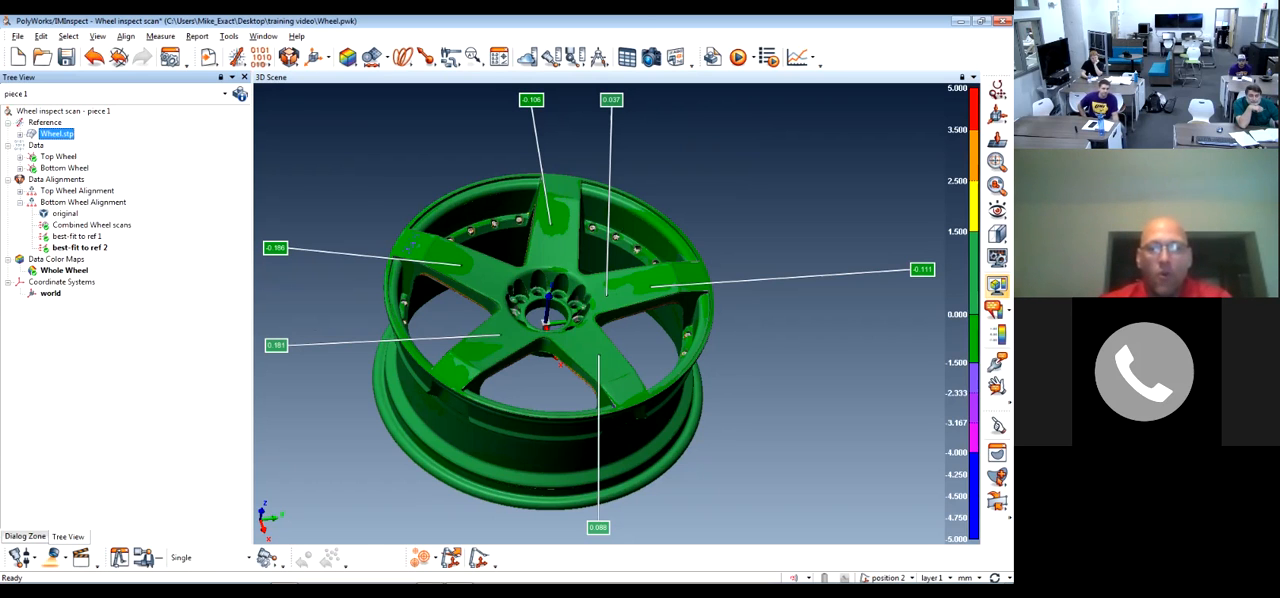
middle_drag(600, 300, 560, 292)
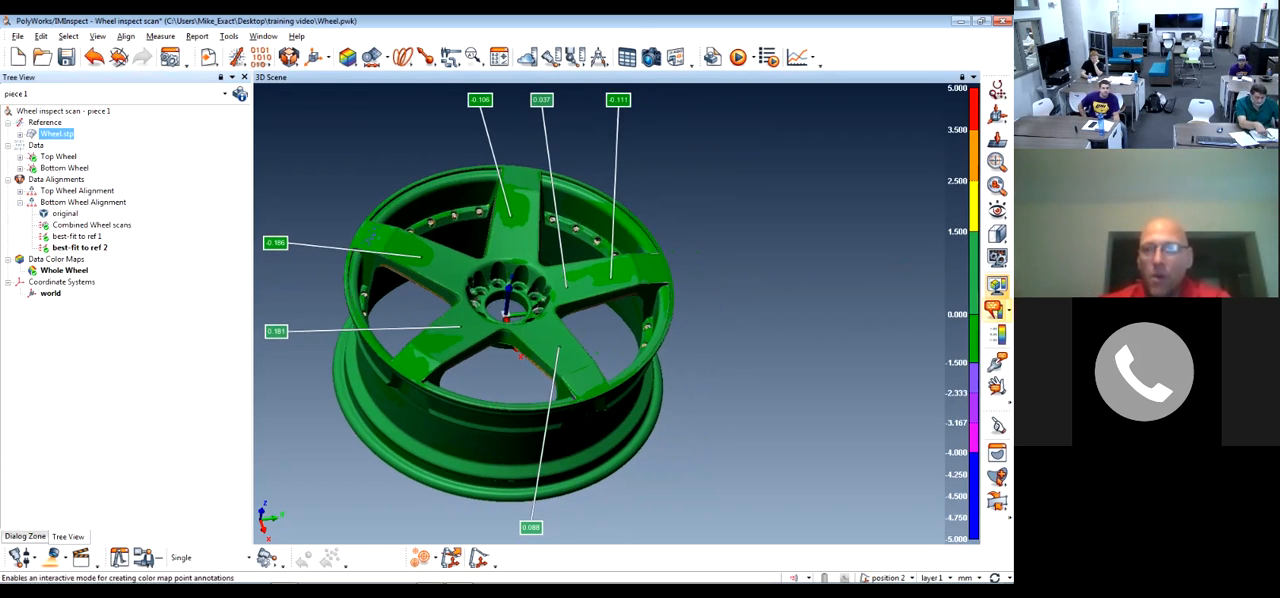